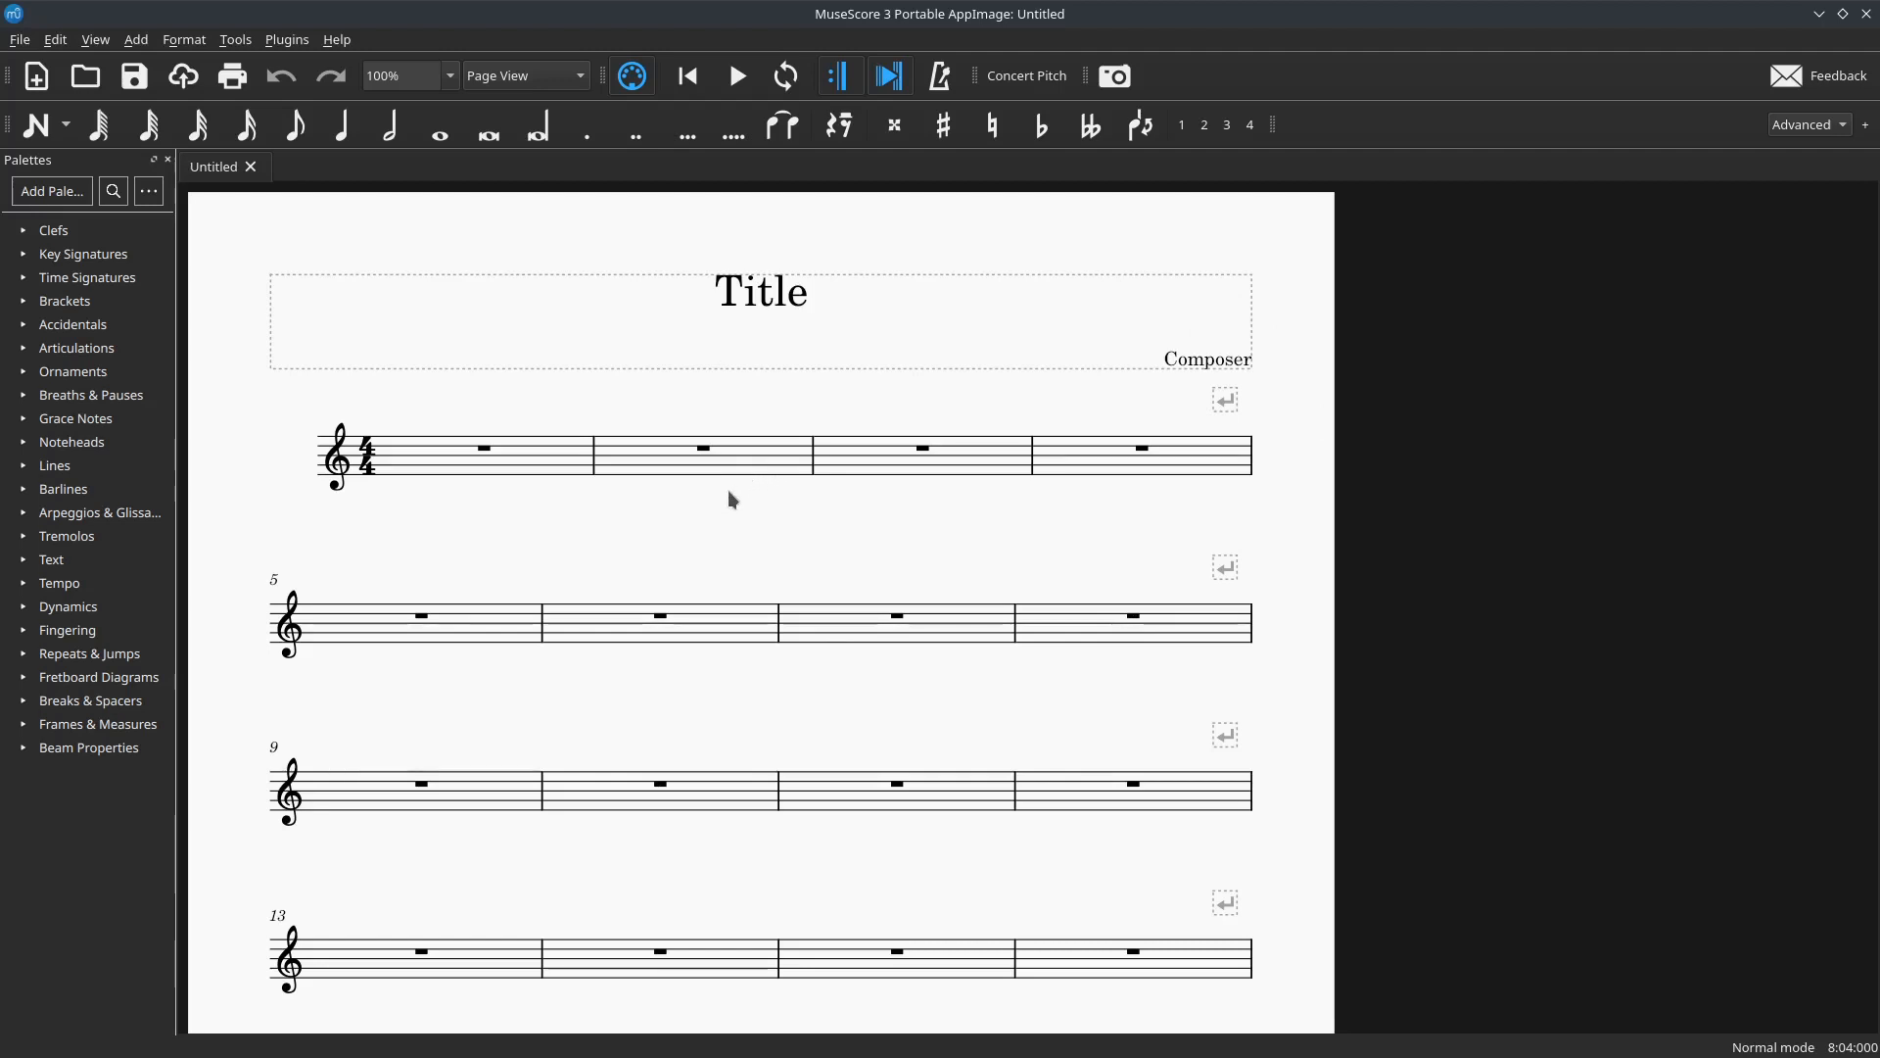
Check the JACK Audio Server options in MuseScore's I/O preferences and accept them.
left_click(20, 39)
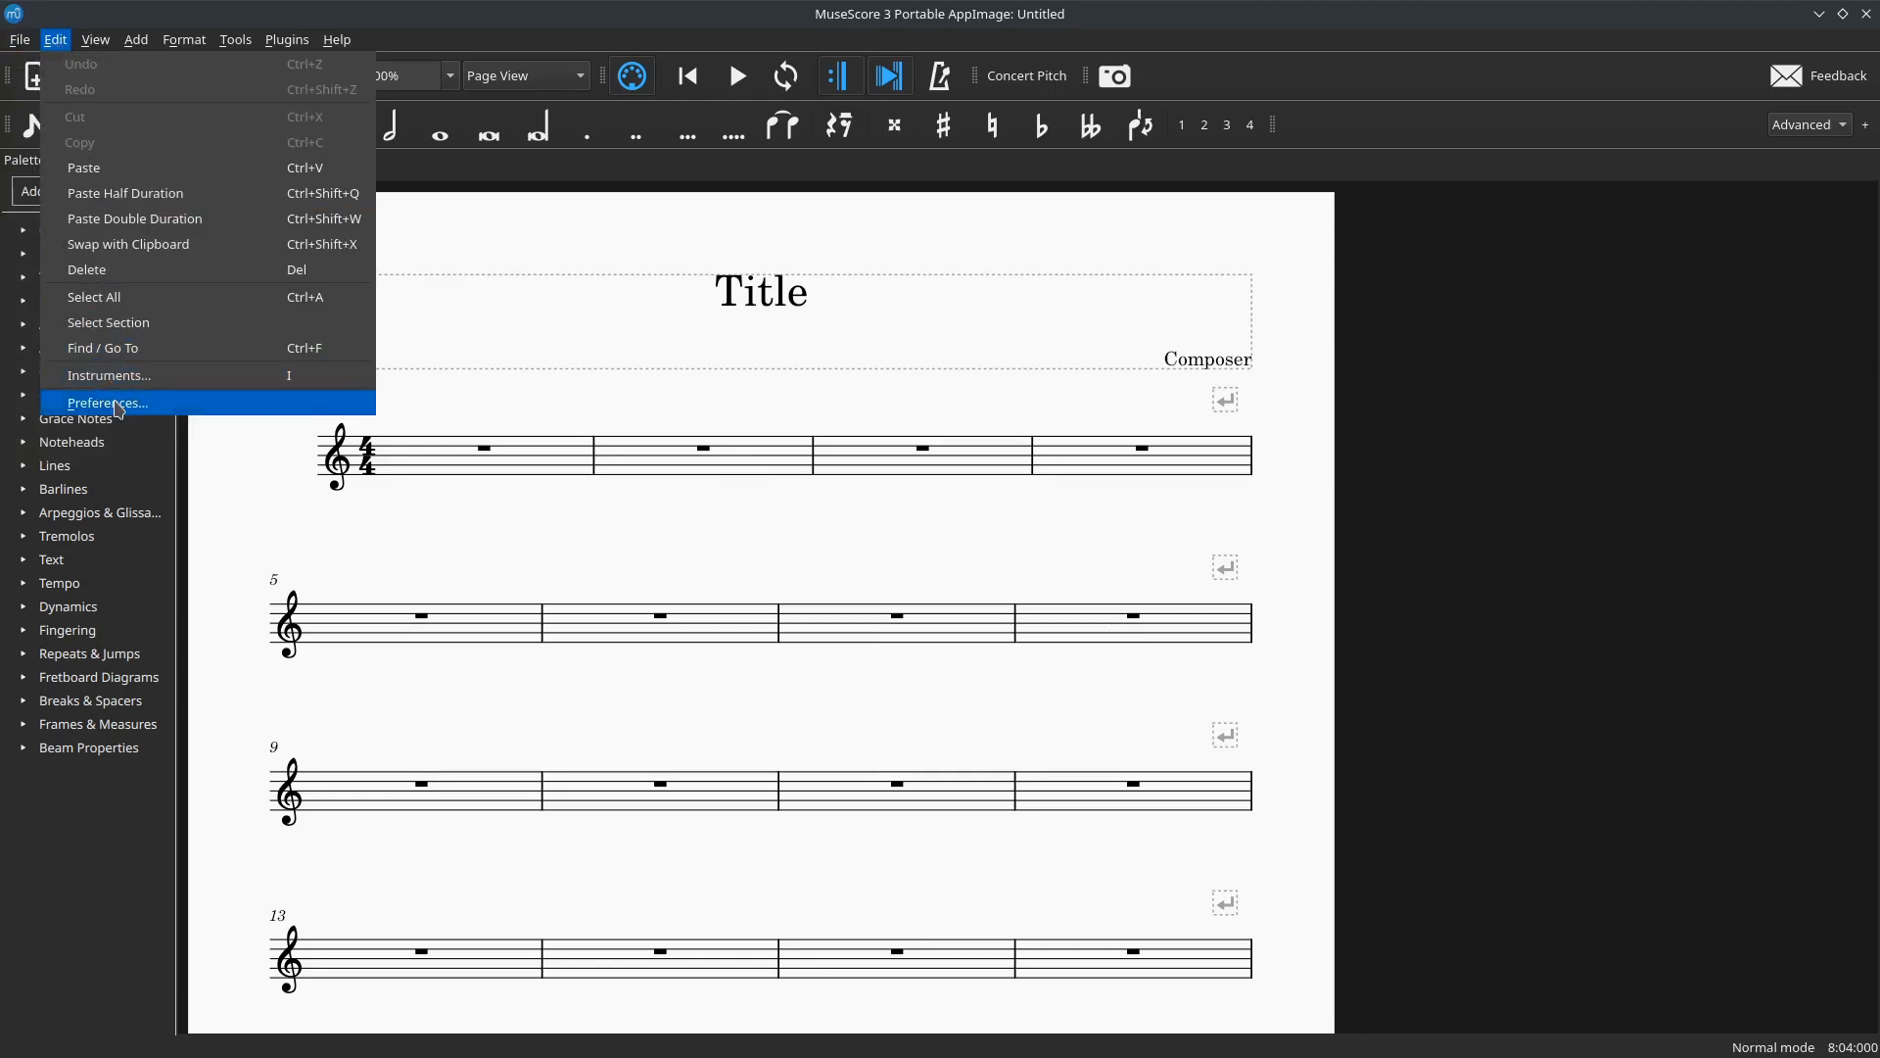
left_click(107, 402)
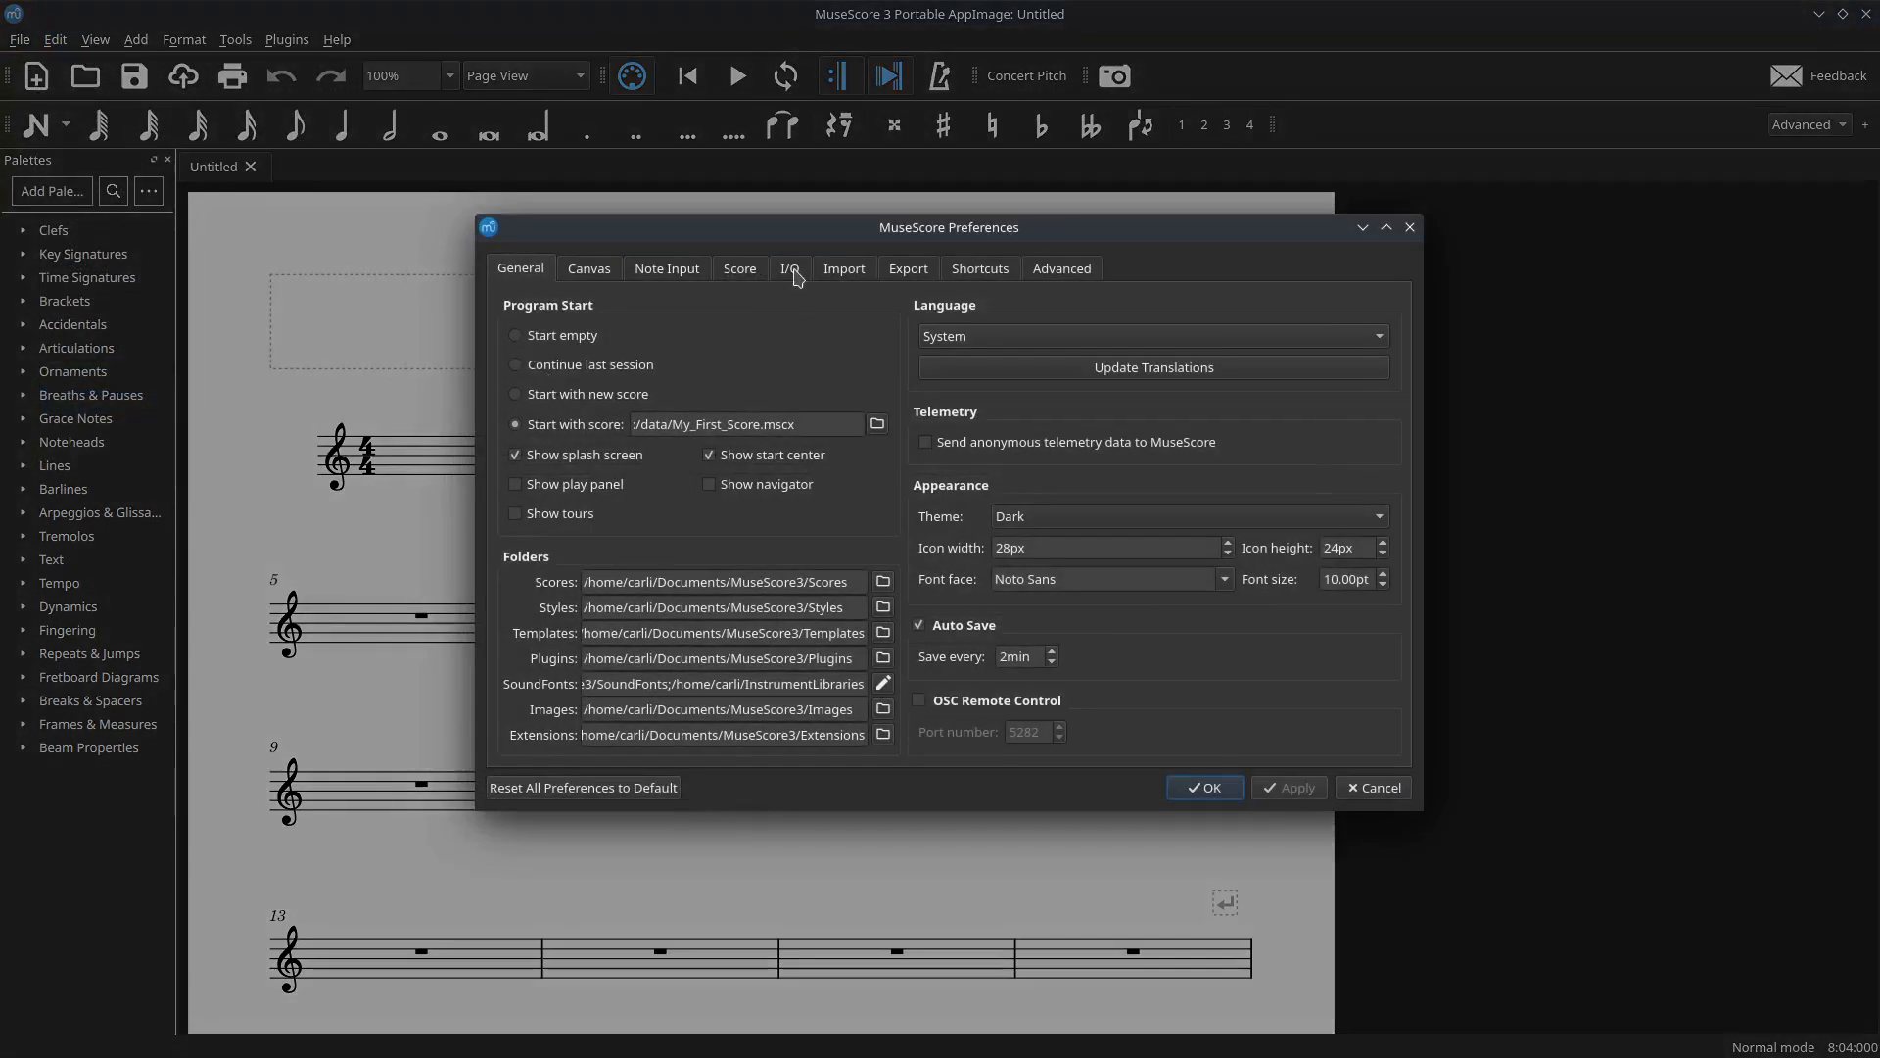
left_click(791, 271)
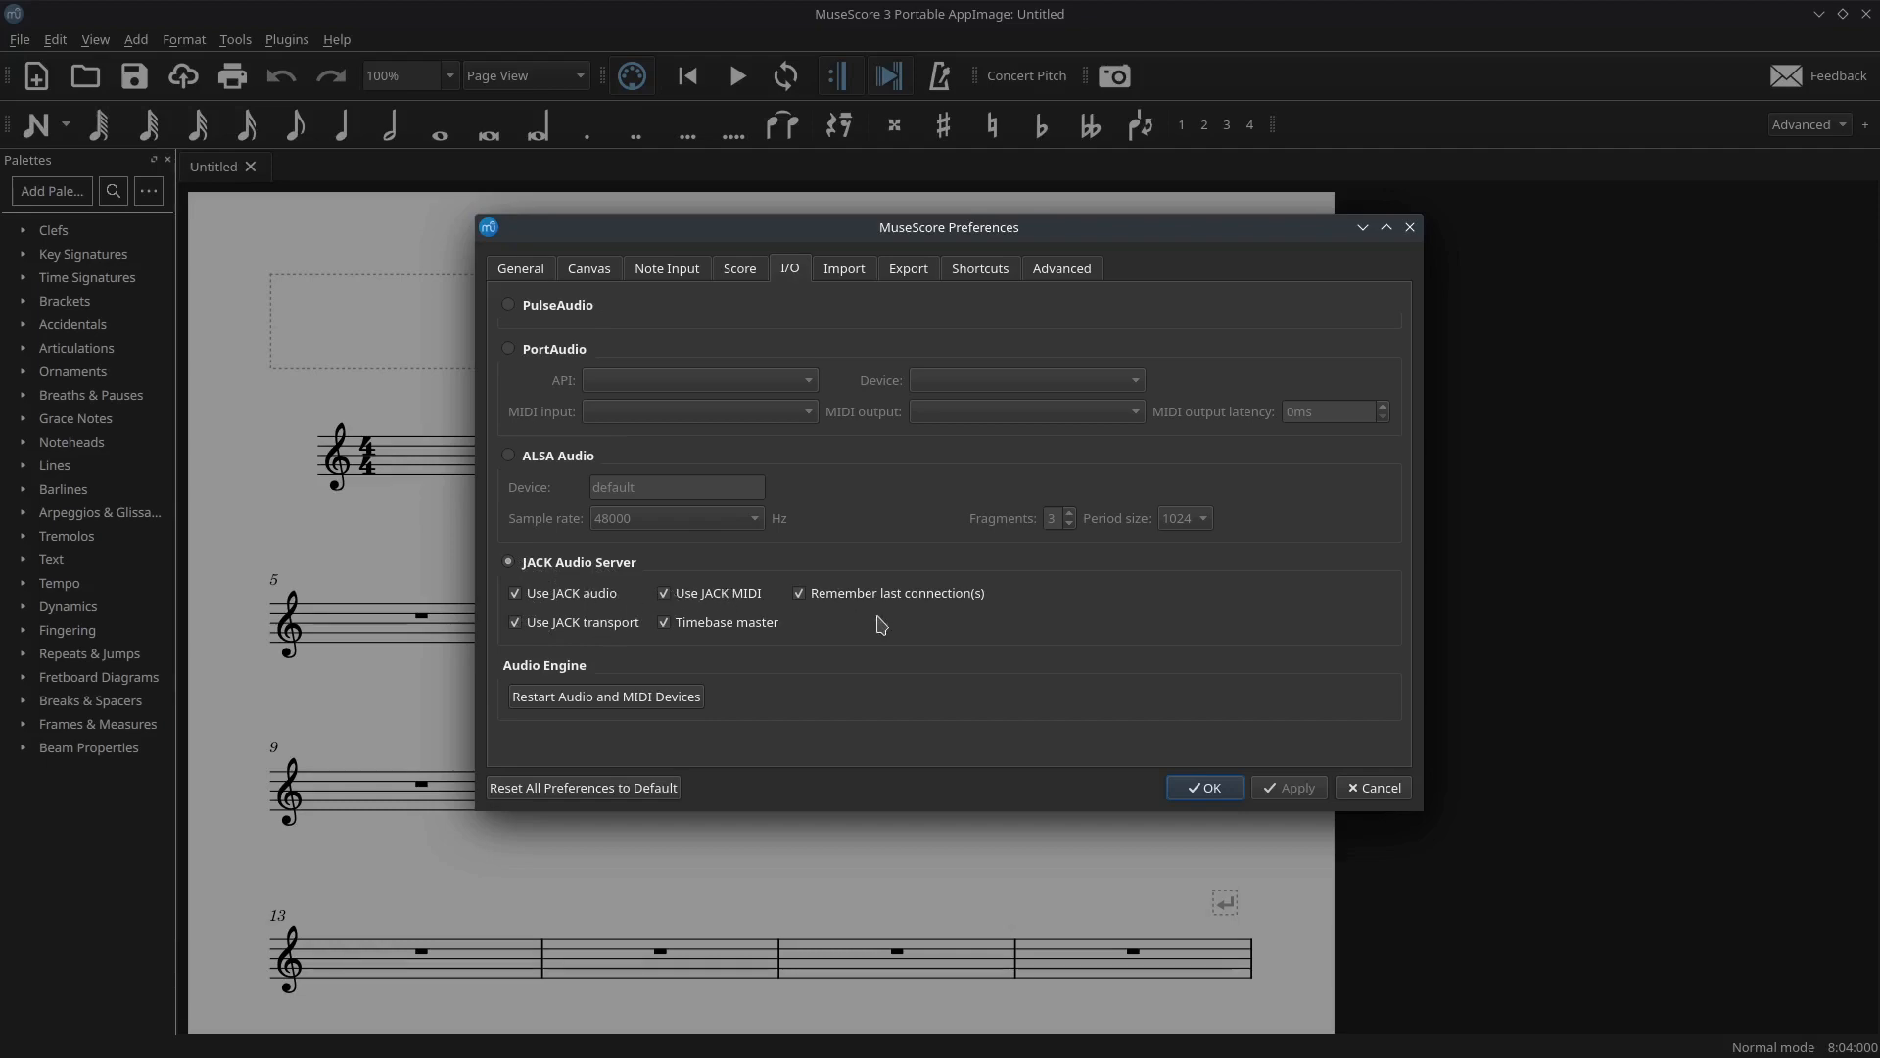
left_click(1211, 788)
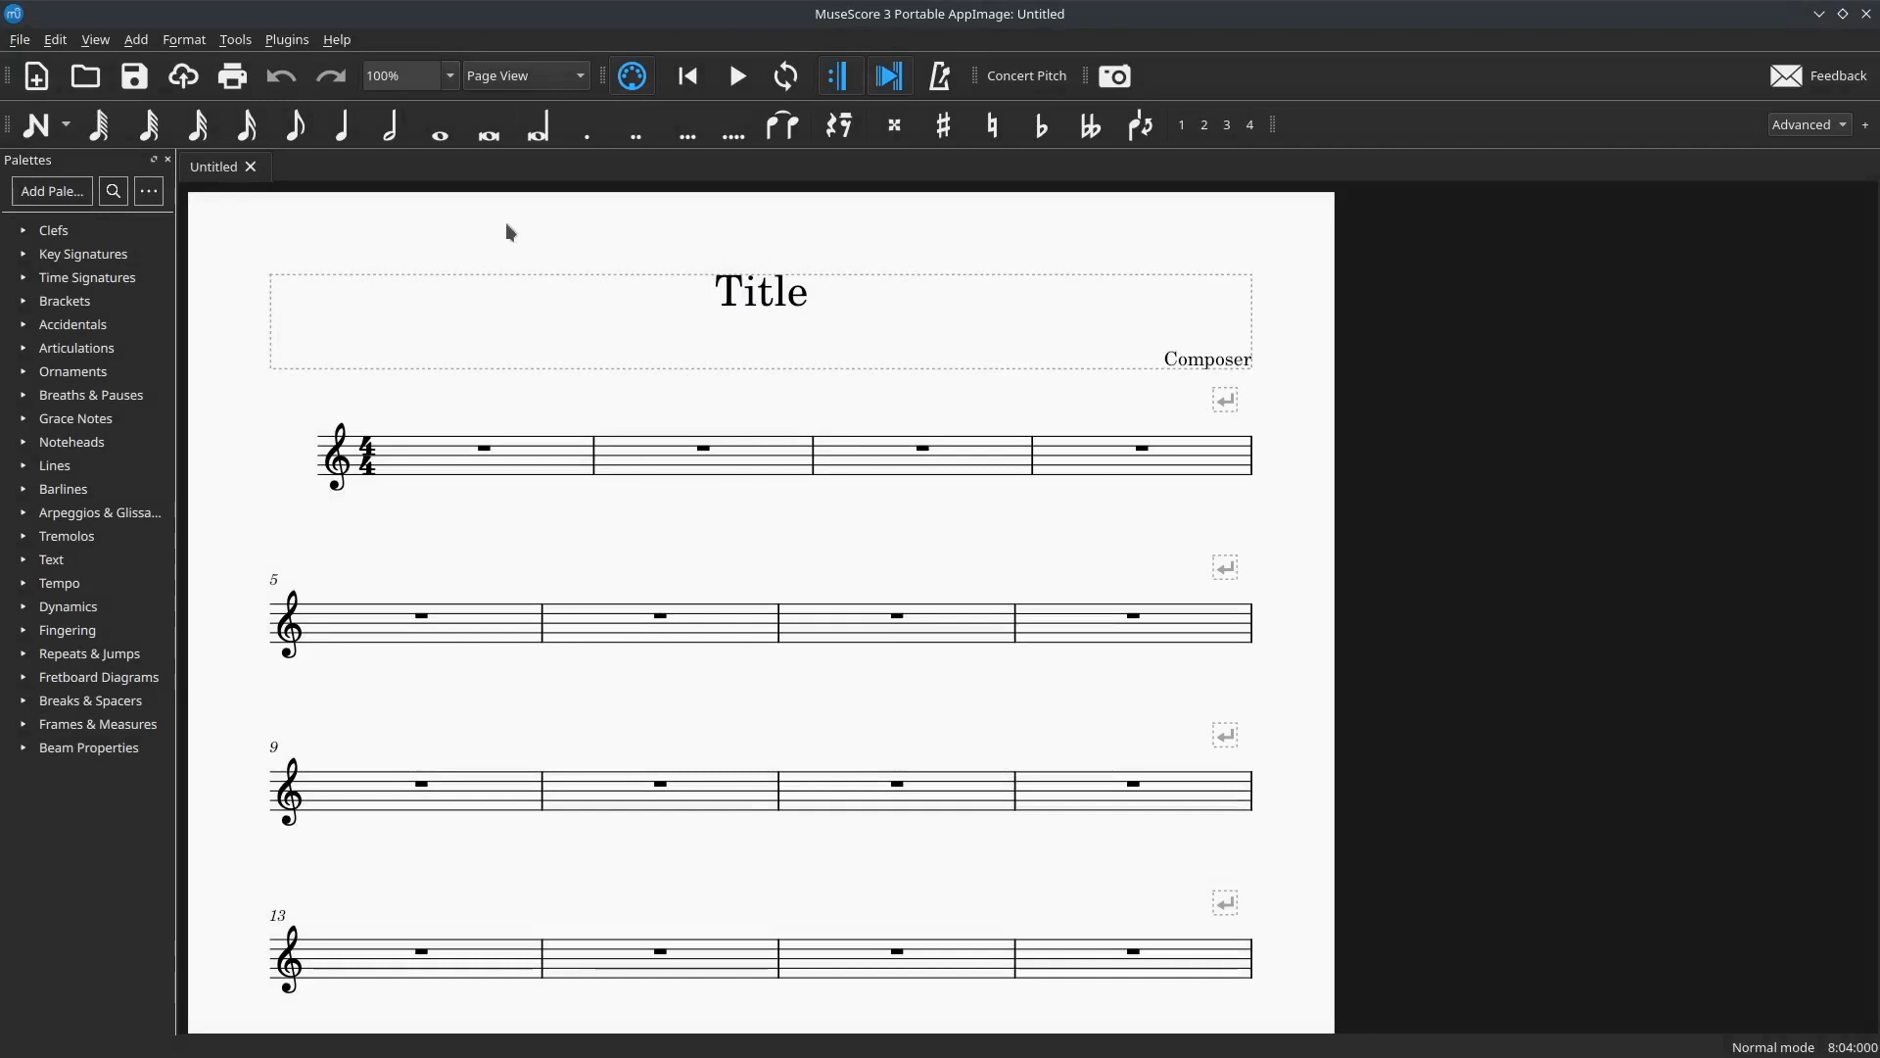
Switch the score display from Page View to Continuous View.
left_click(534, 76)
left_click(528, 98)
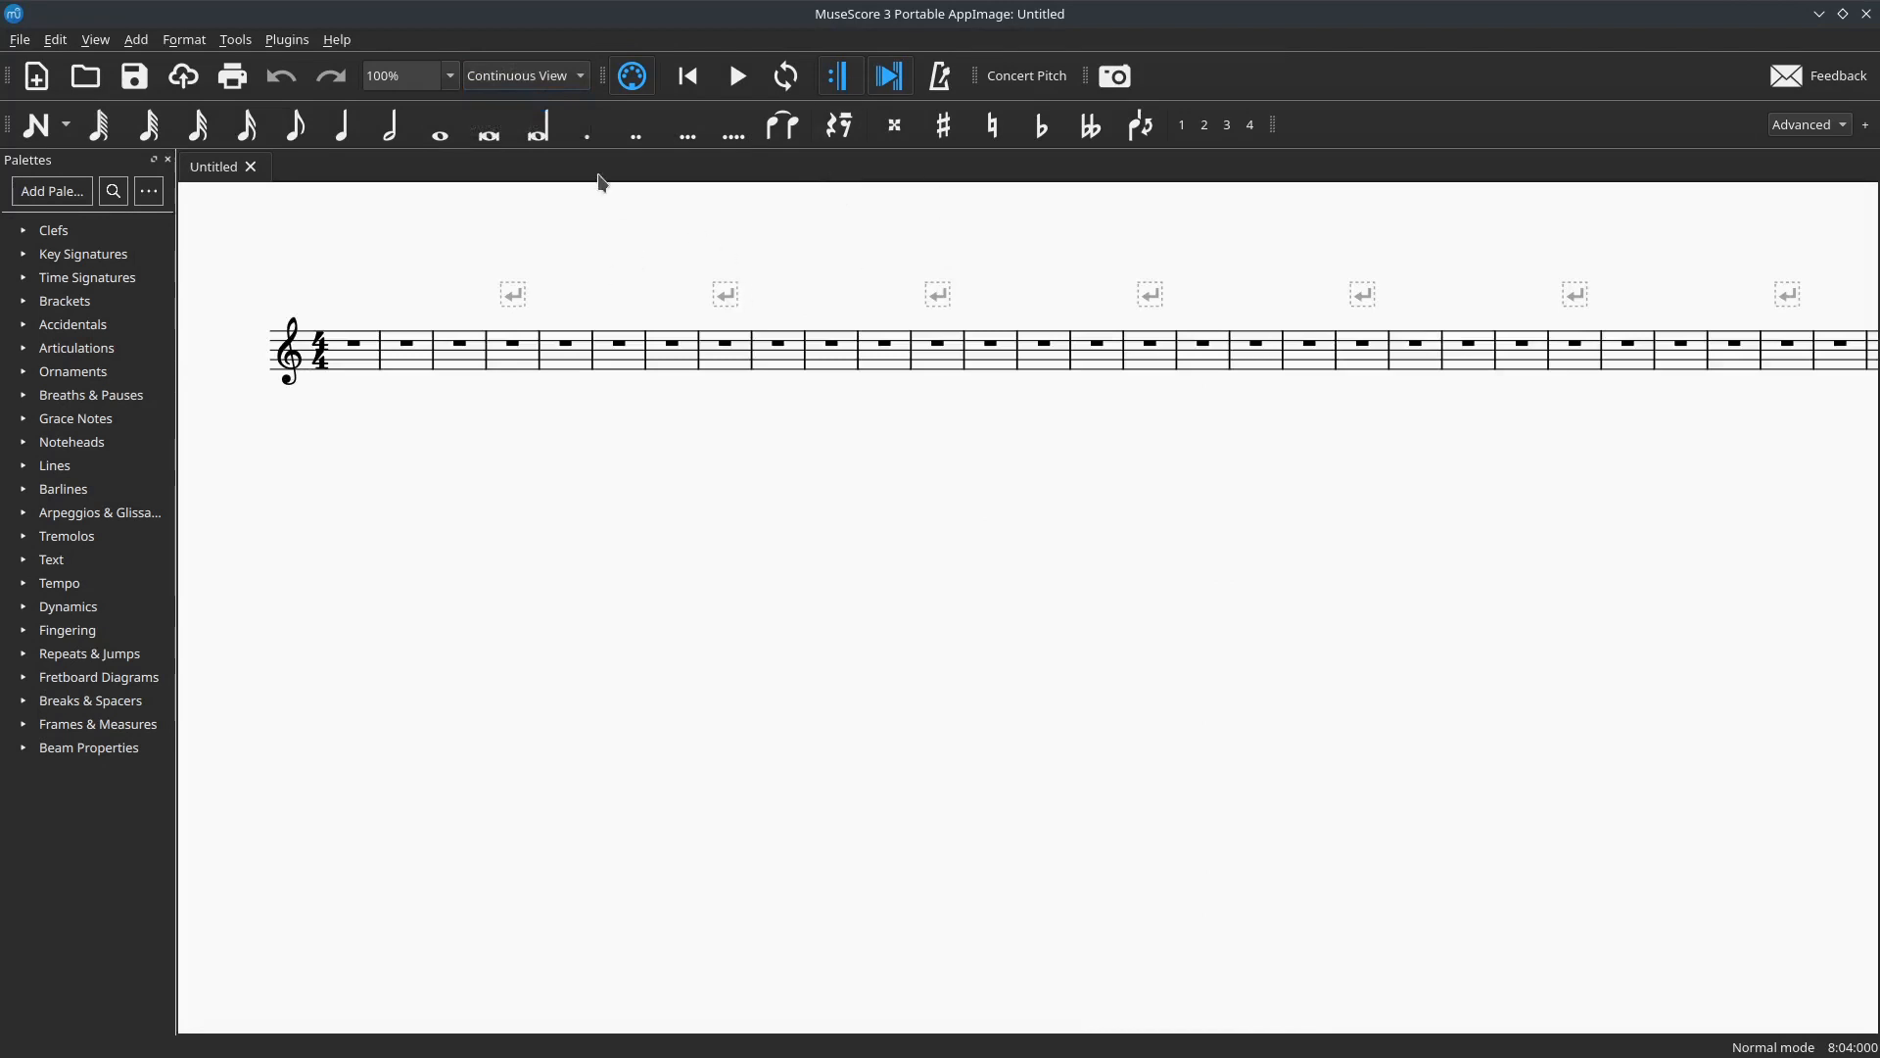
Launch Blender 2.79 from the Graphics Design applications, maximize its window and dismiss the splash screen.
mouse_move(370, 3)
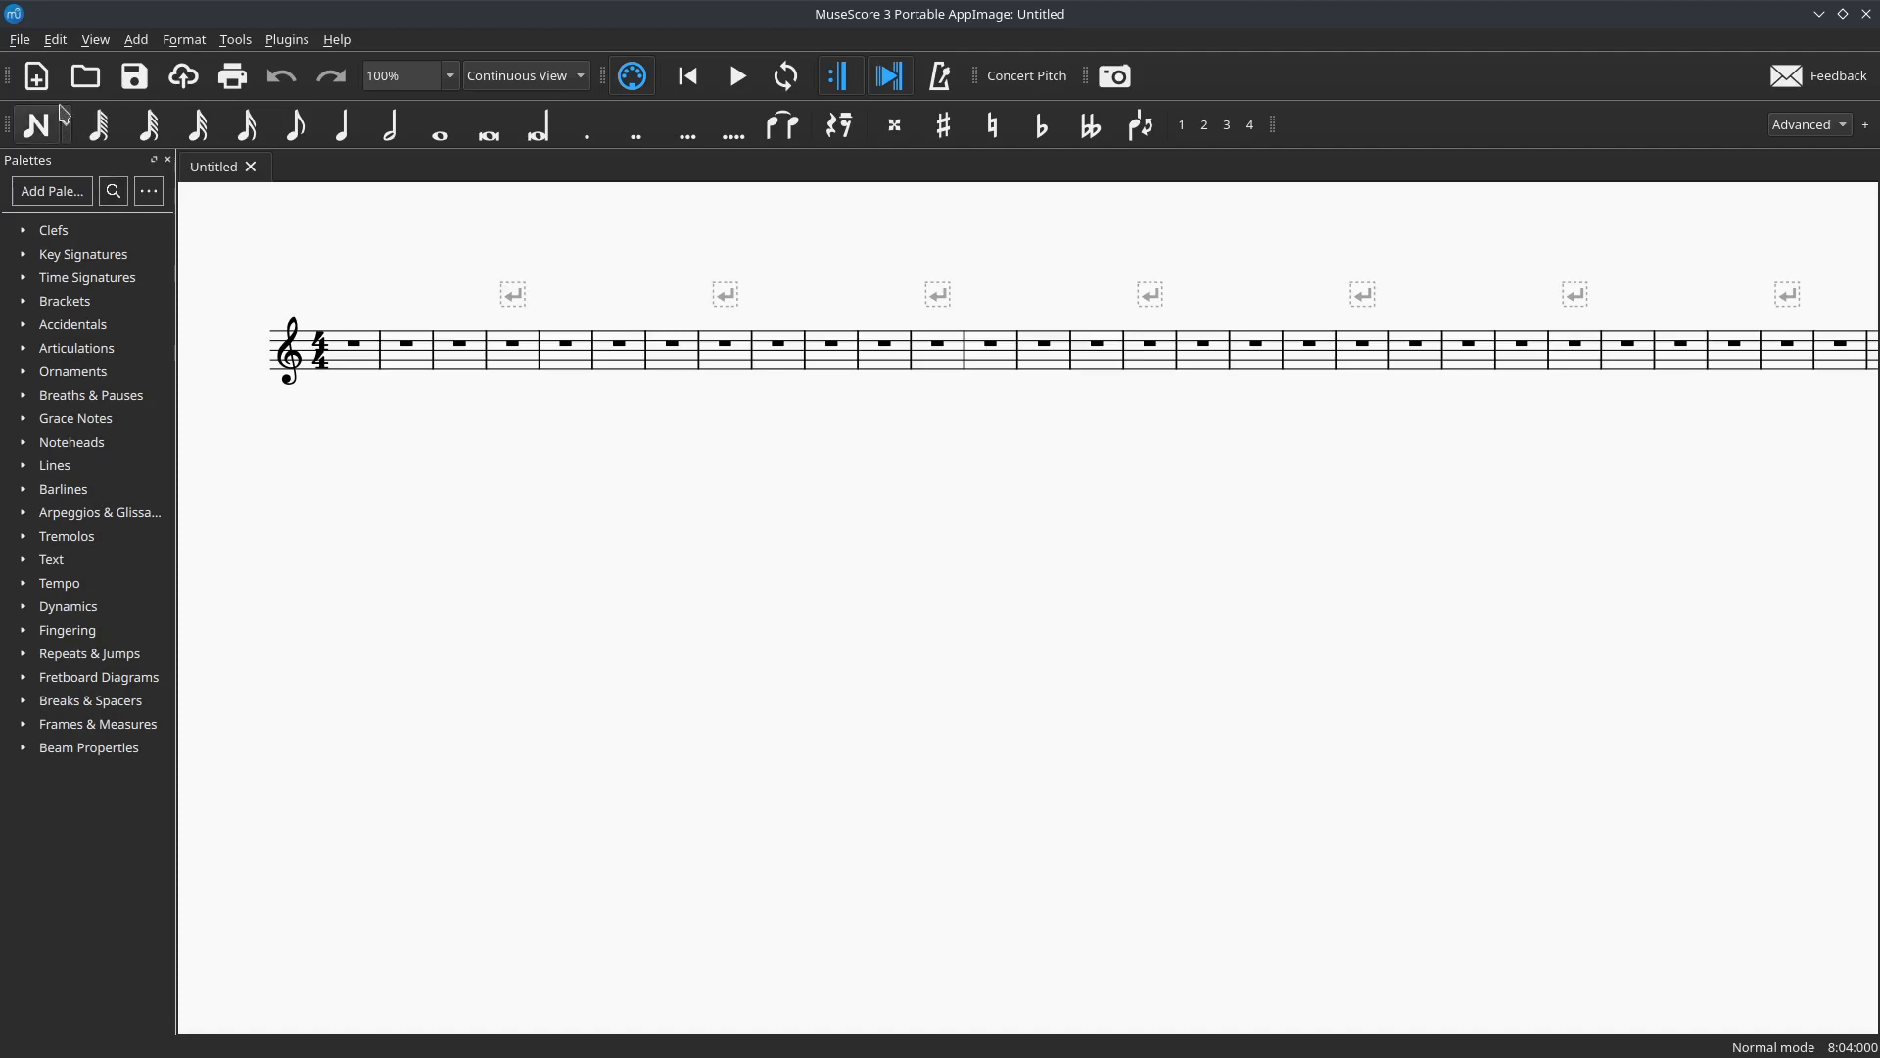
left_click(18, 14)
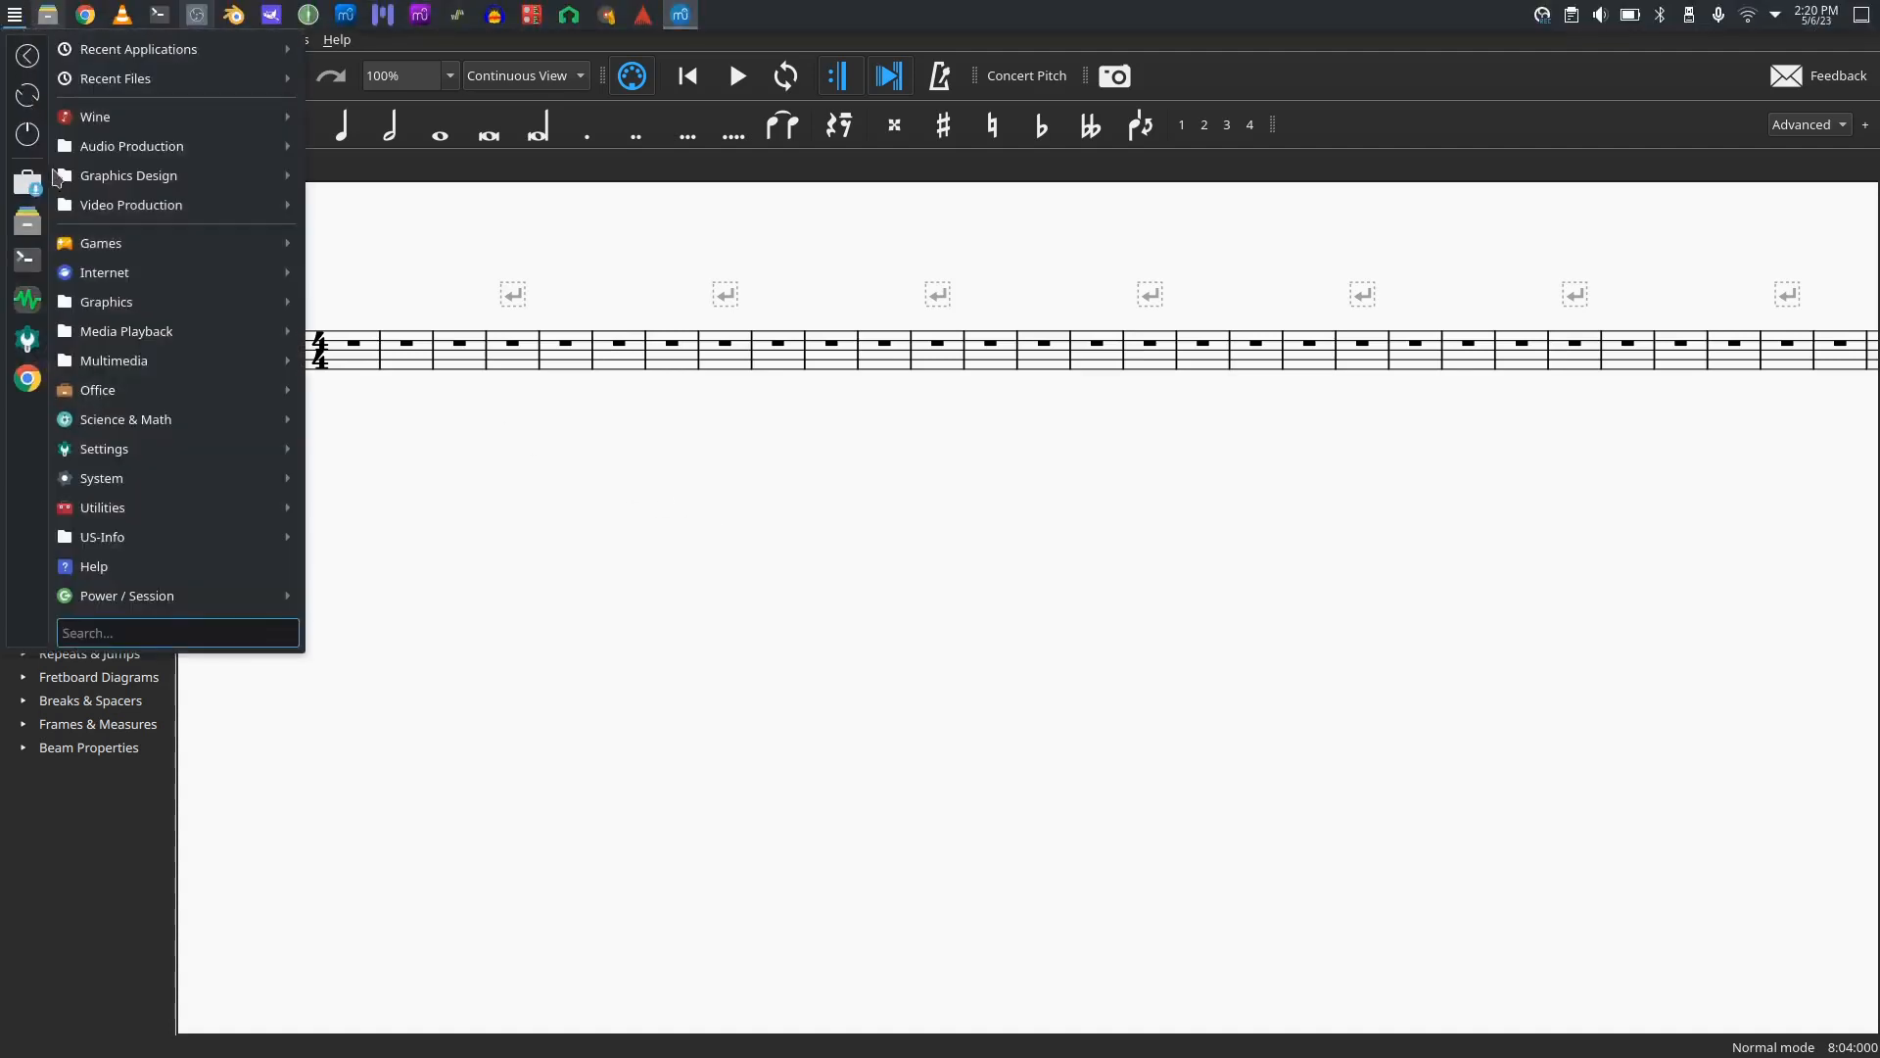
mouse_move(104, 167)
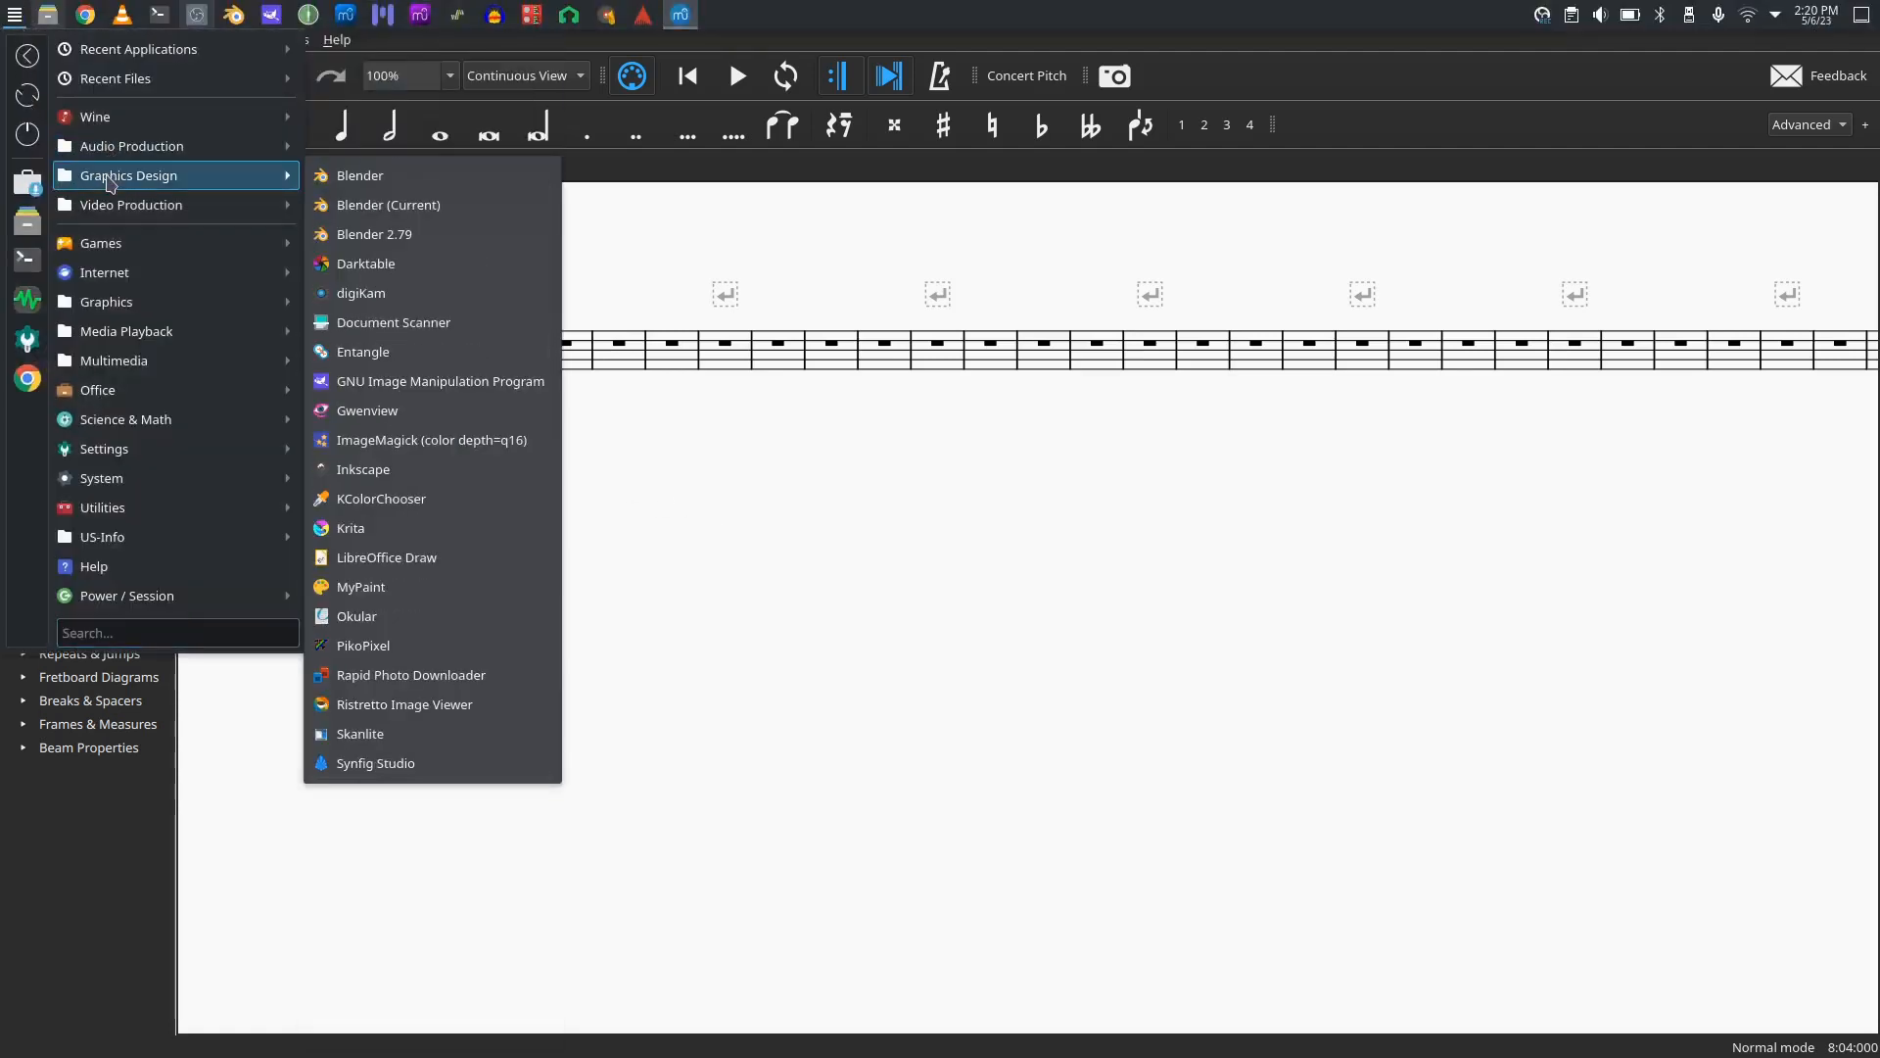
left_click(405, 241)
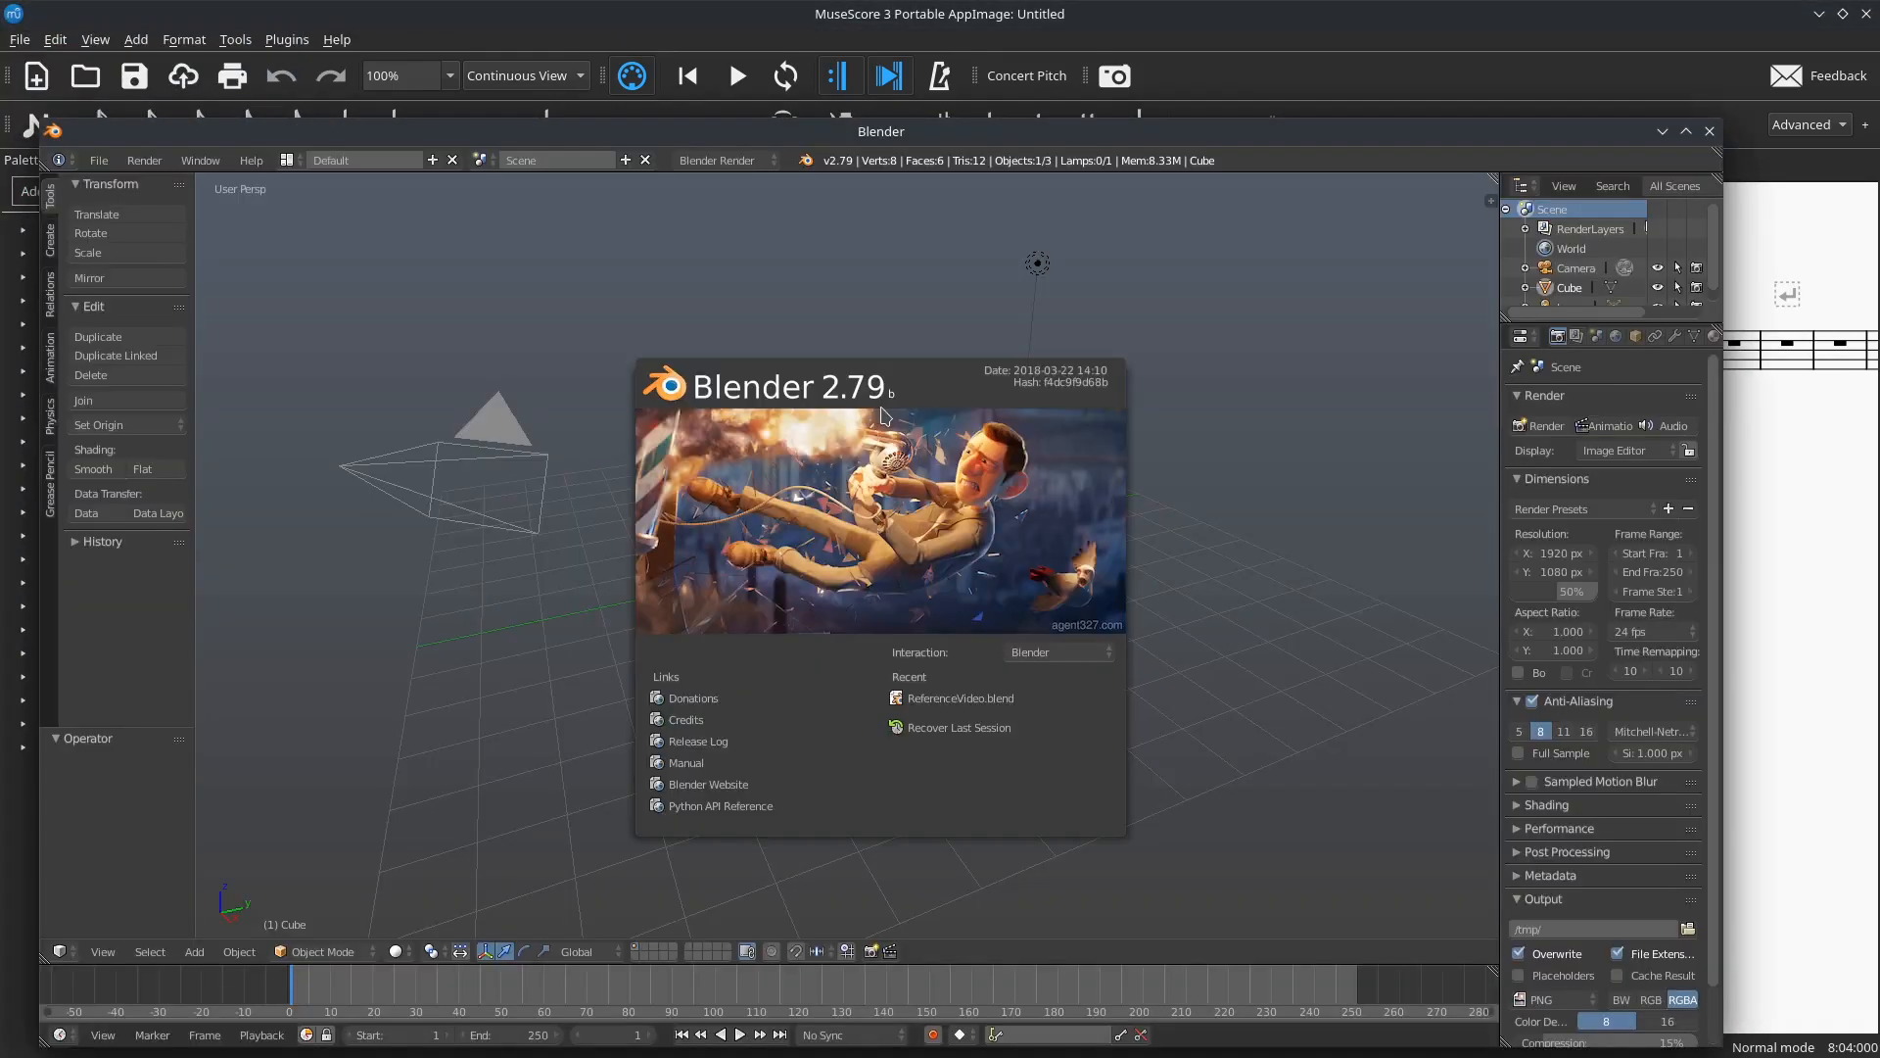
left_click(1686, 132)
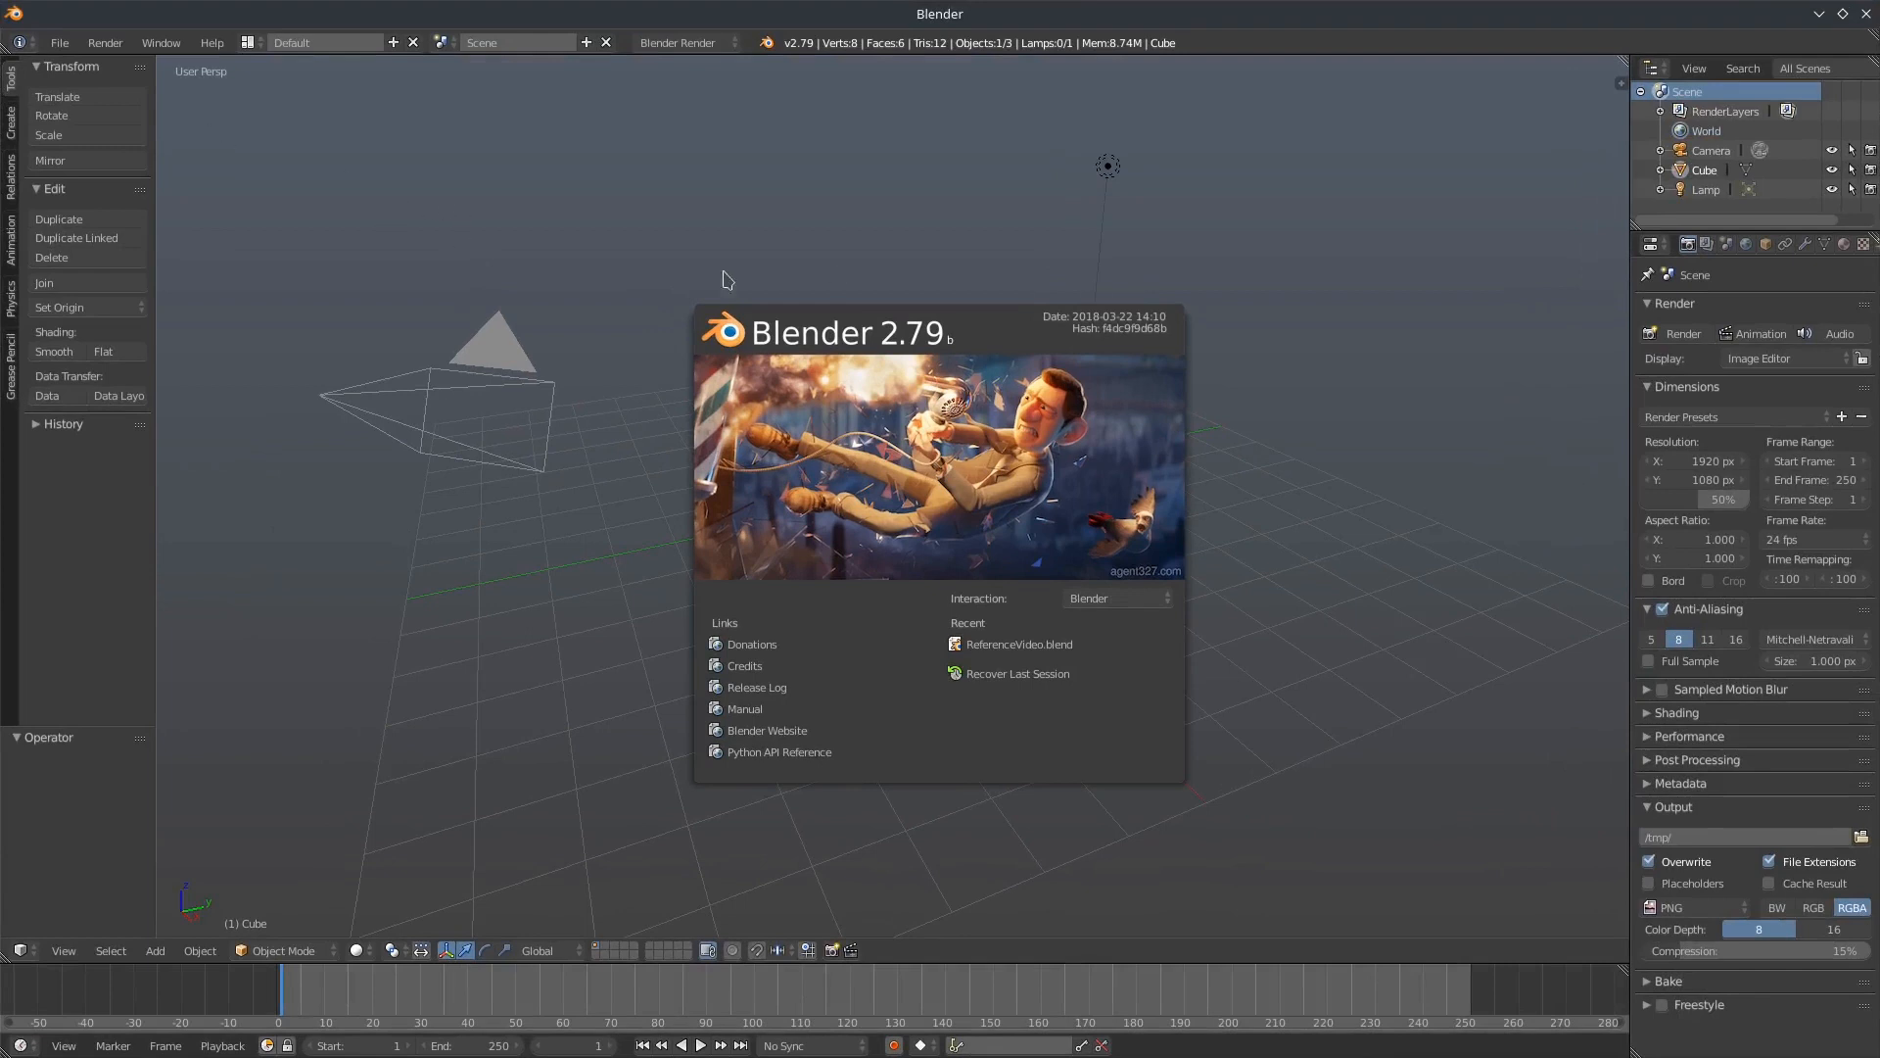
left_click(65, 51)
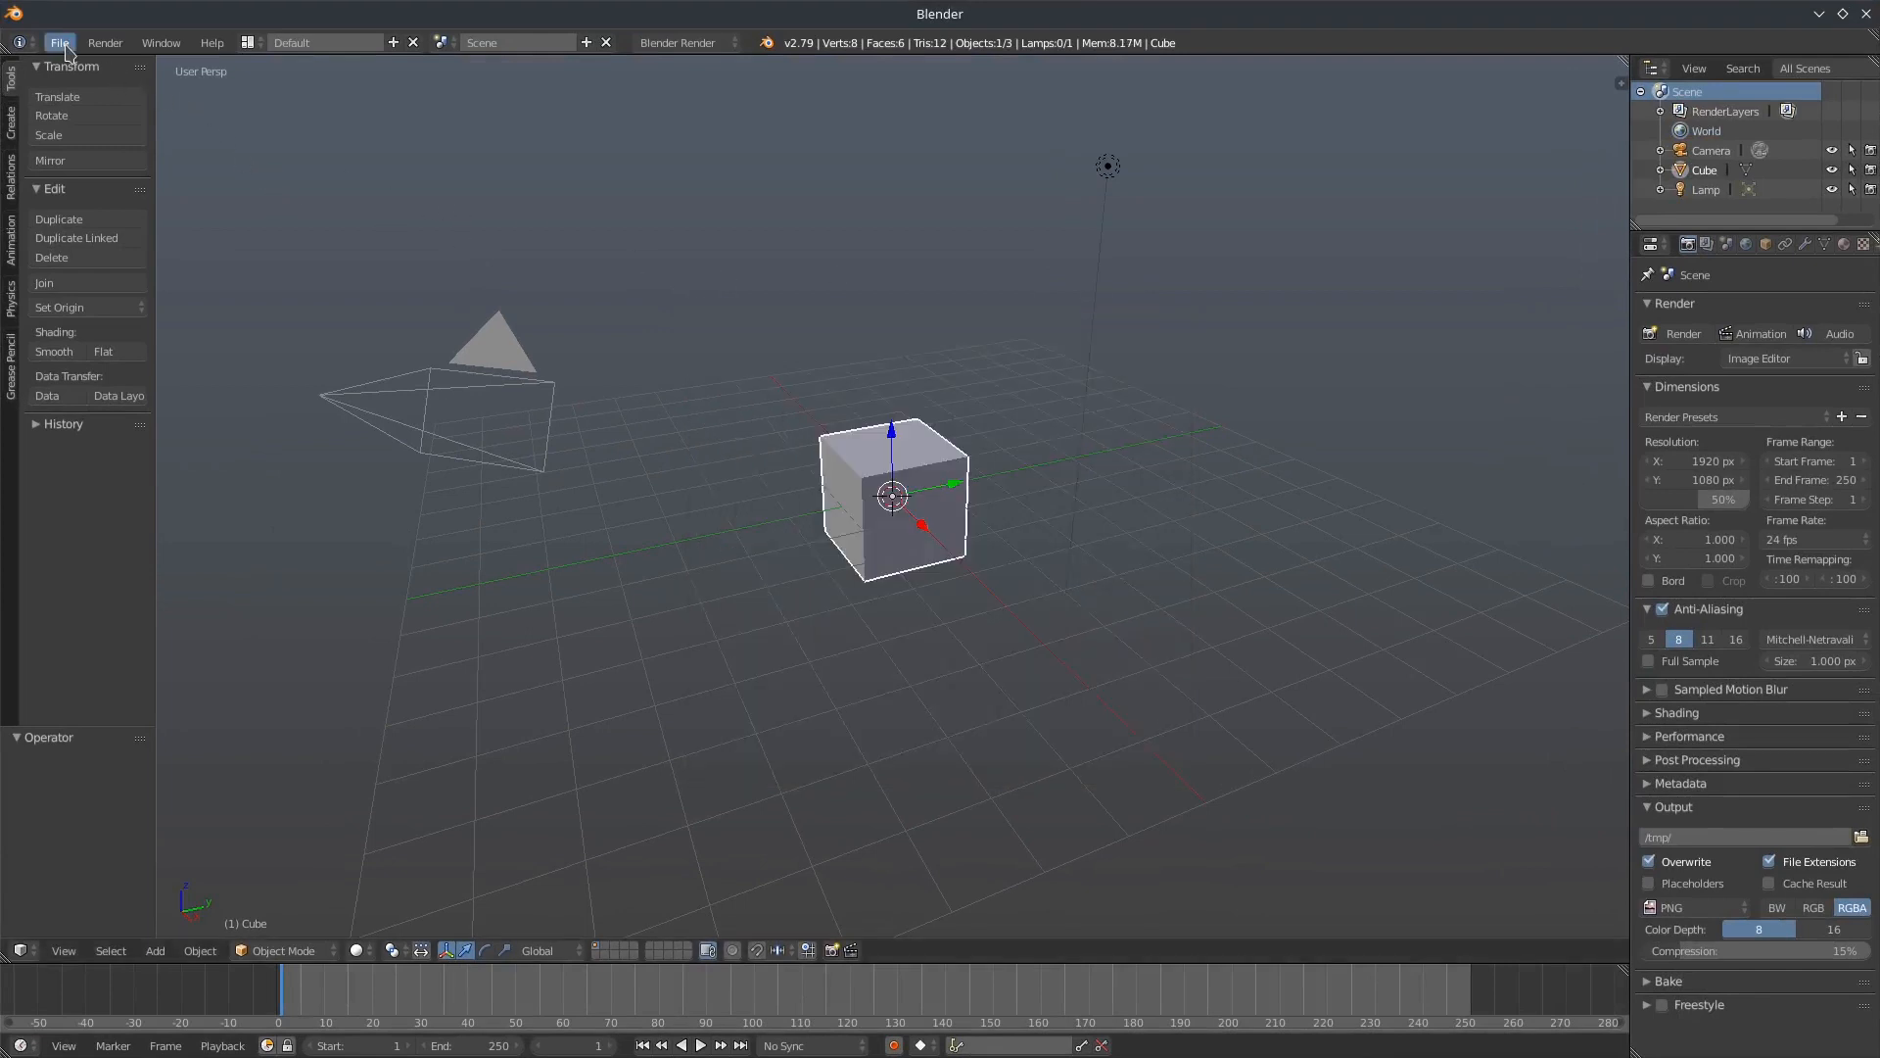
Check the audio device choice in Blender's System user preferences and close the preferences window.
left_click(60, 44)
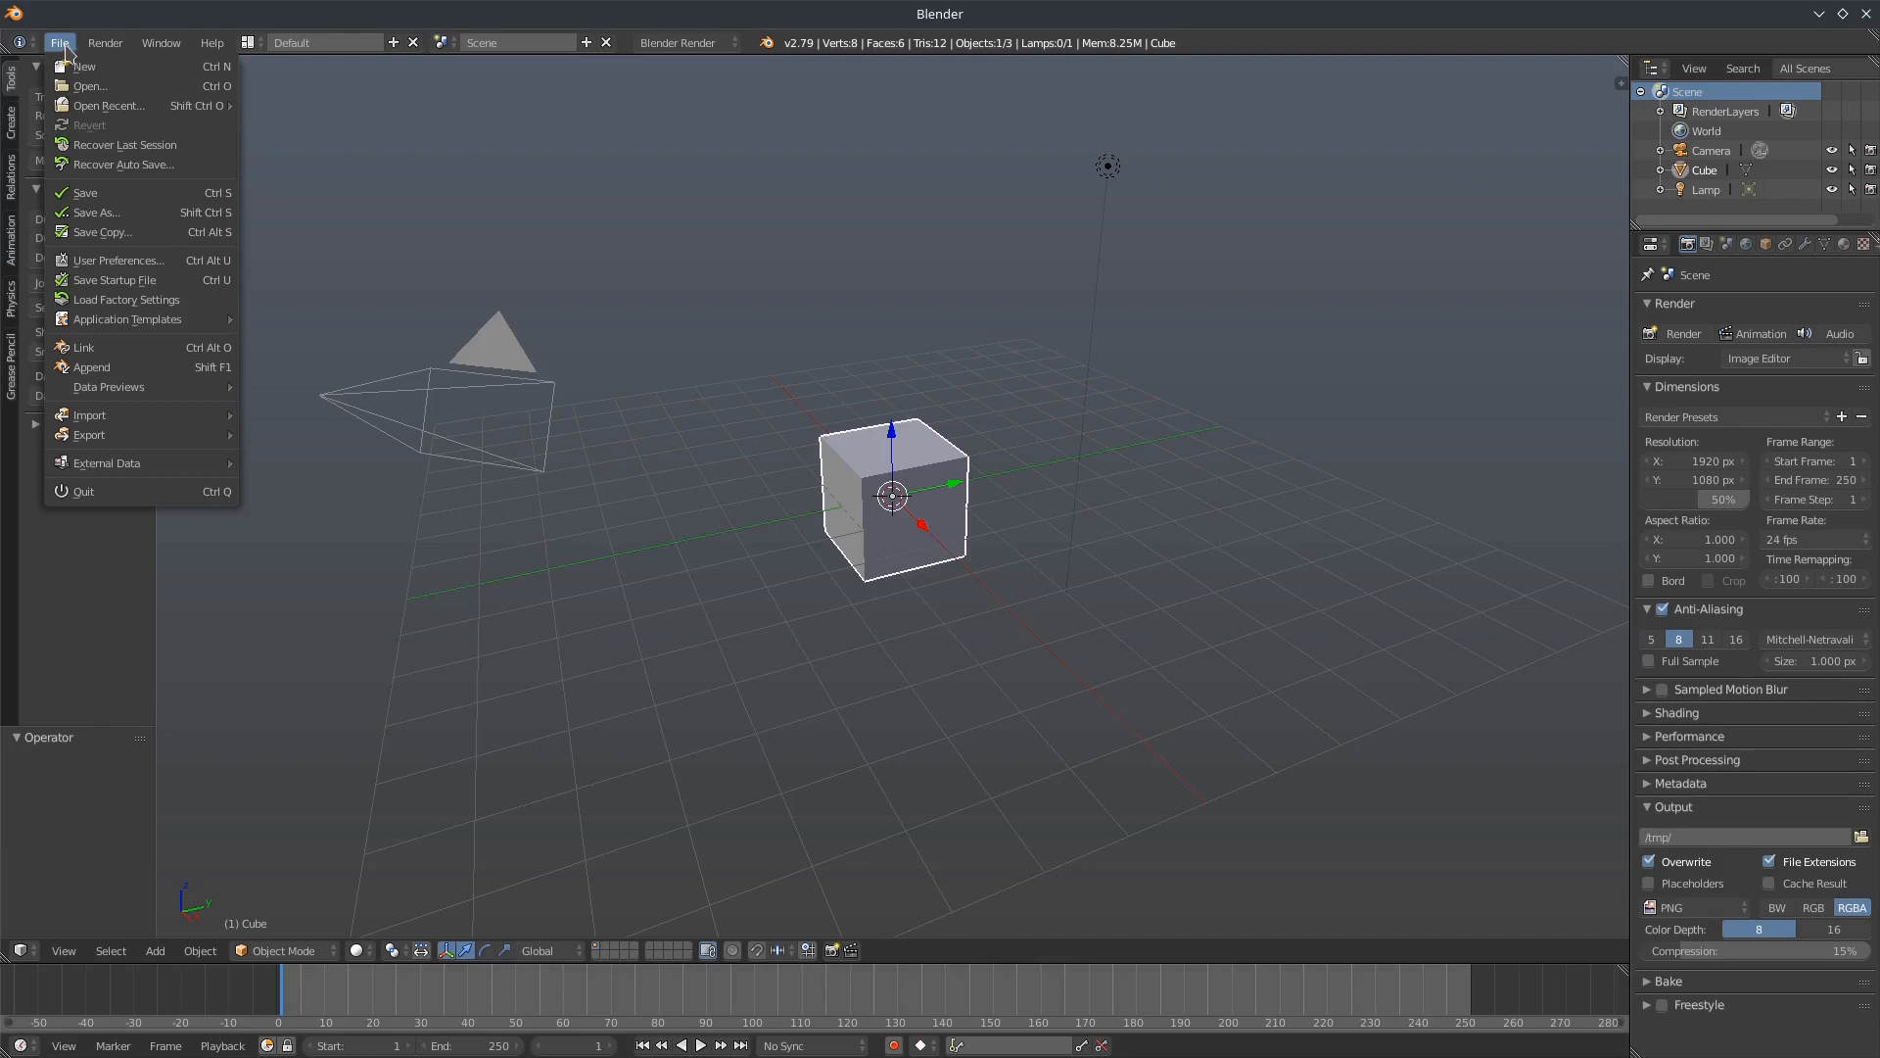
left_click(109, 260)
left_click_drag(413, 50, 592, 132)
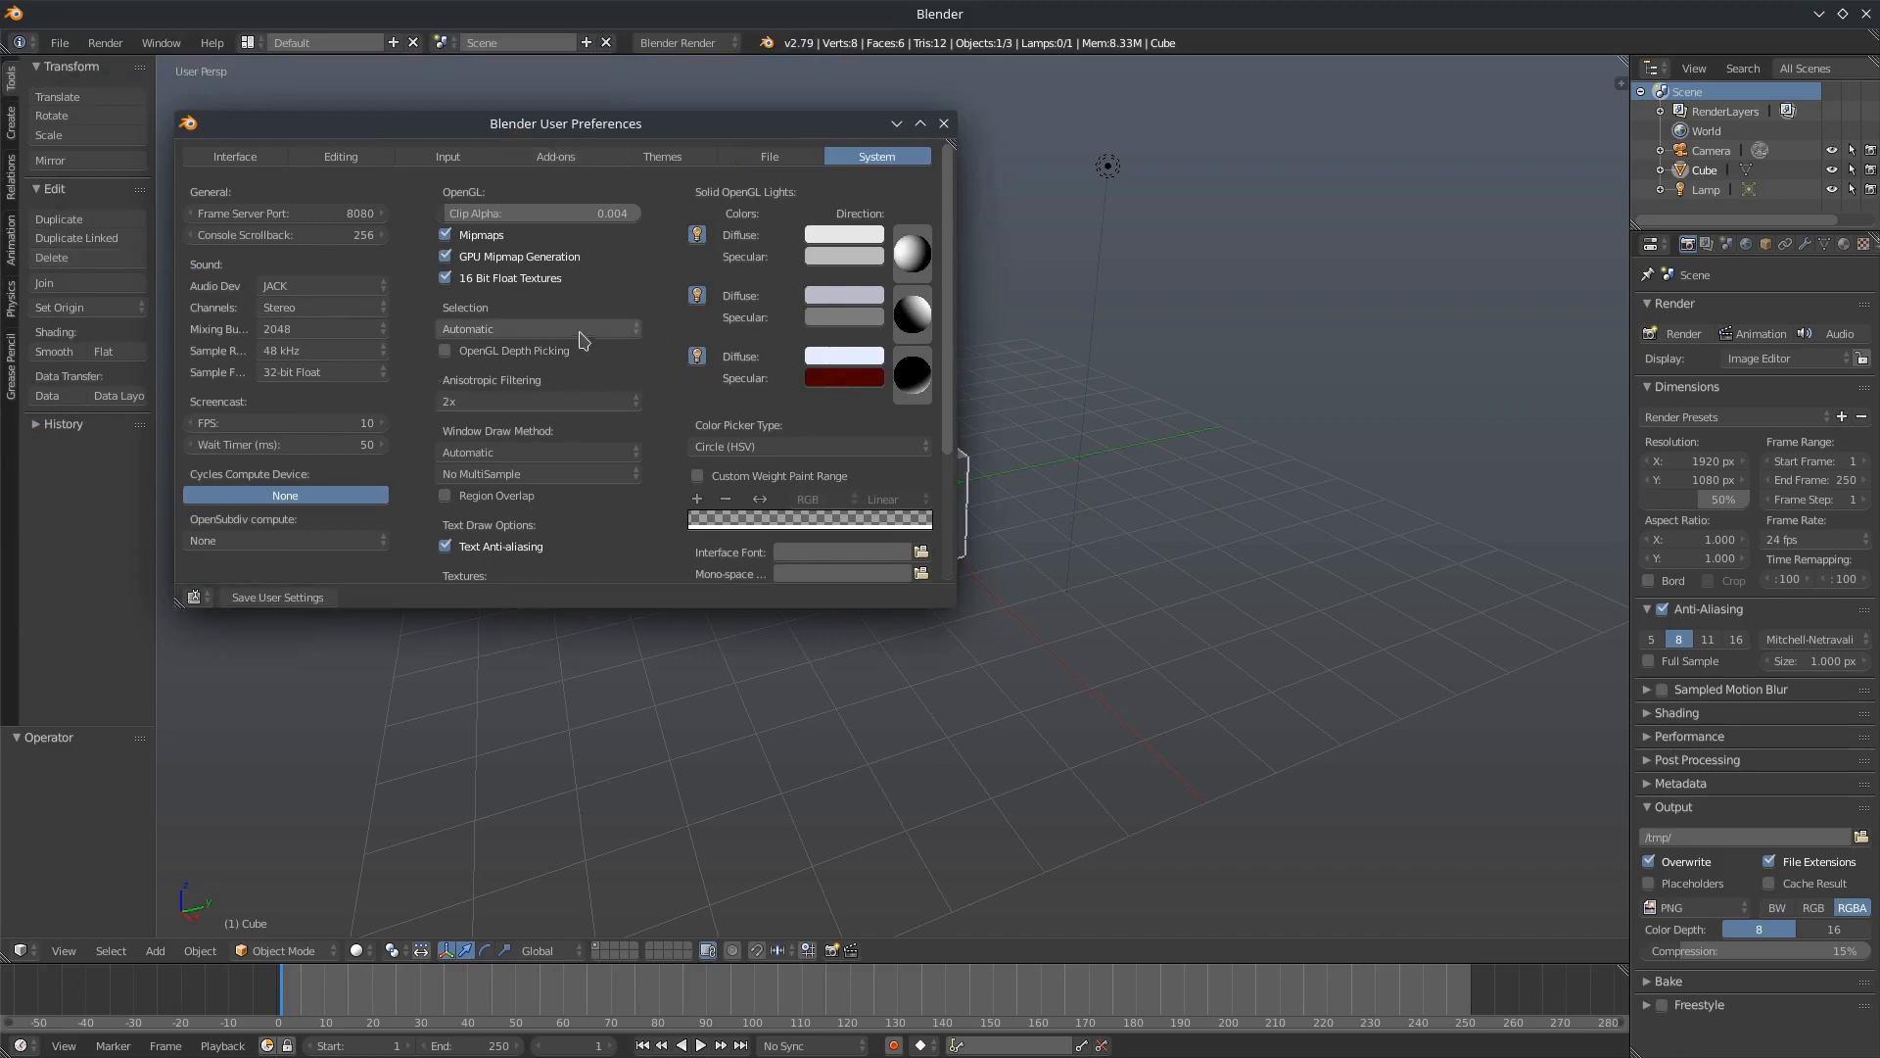
left_click(315, 290)
left_click(292, 200)
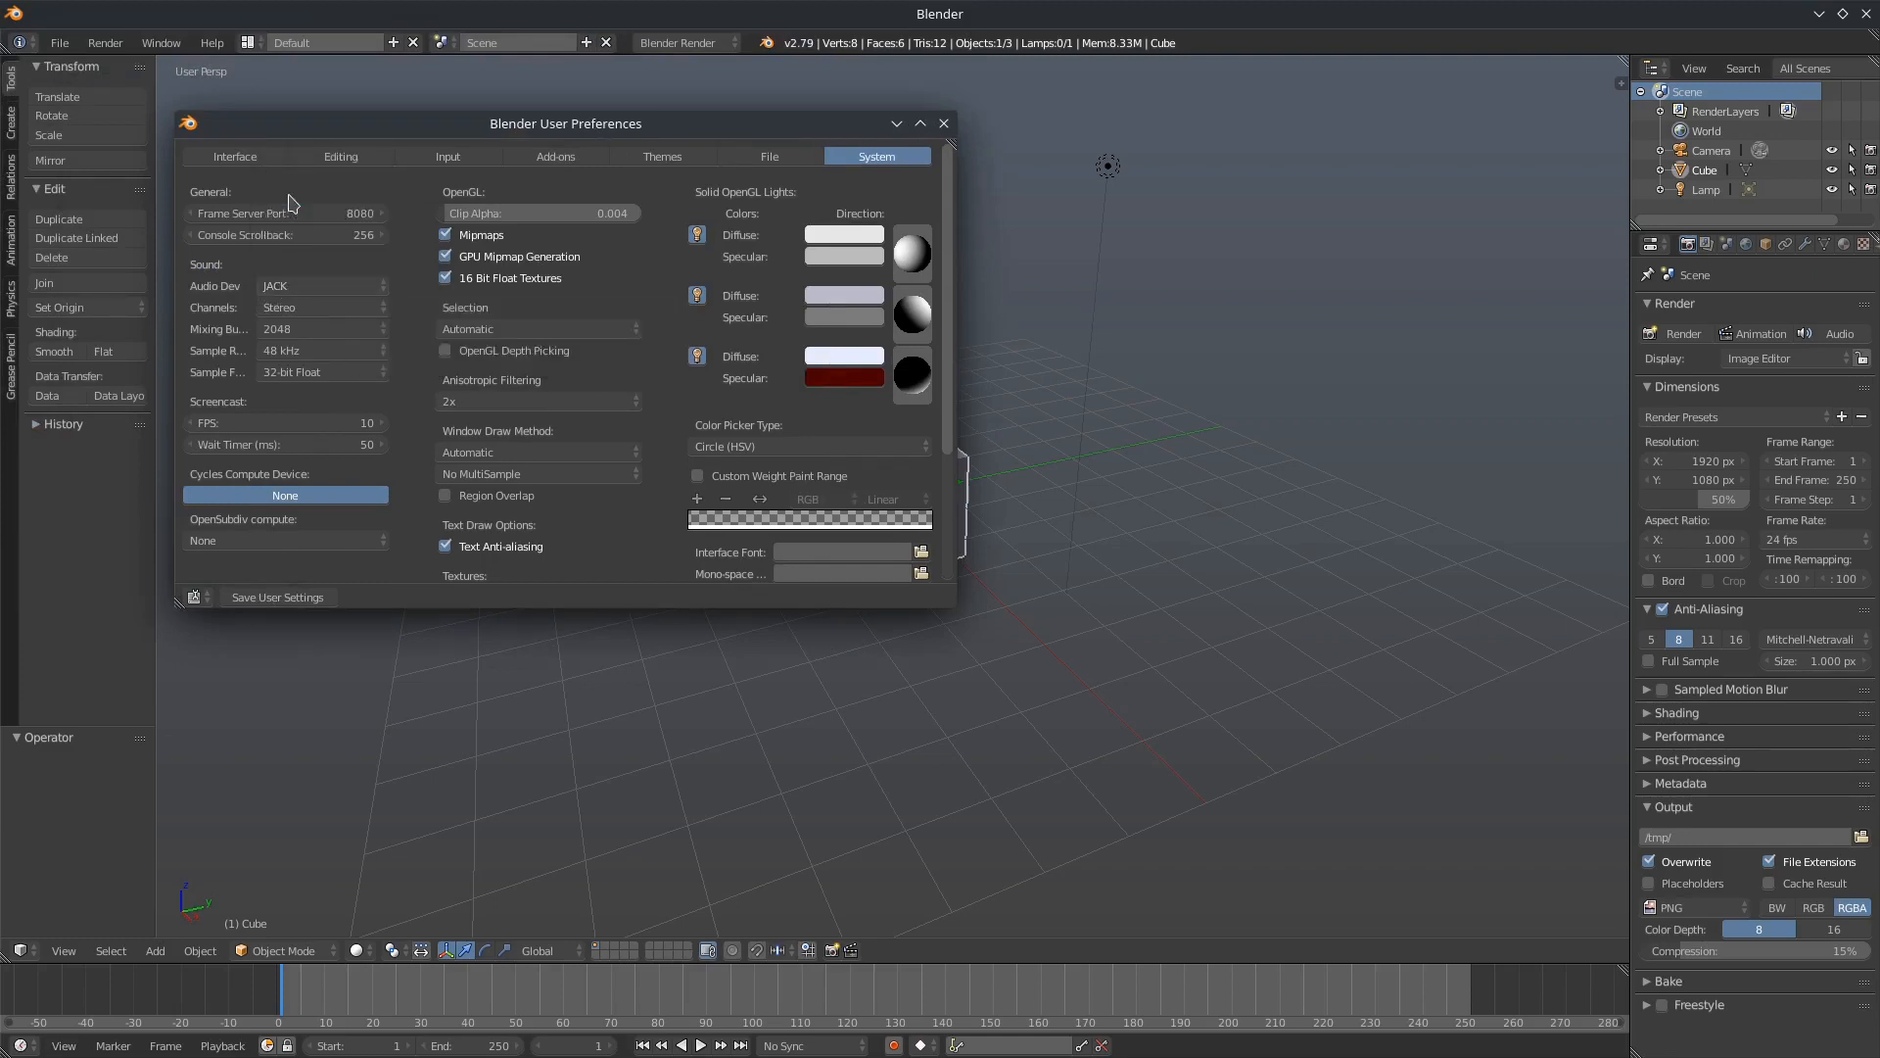
left_click(944, 123)
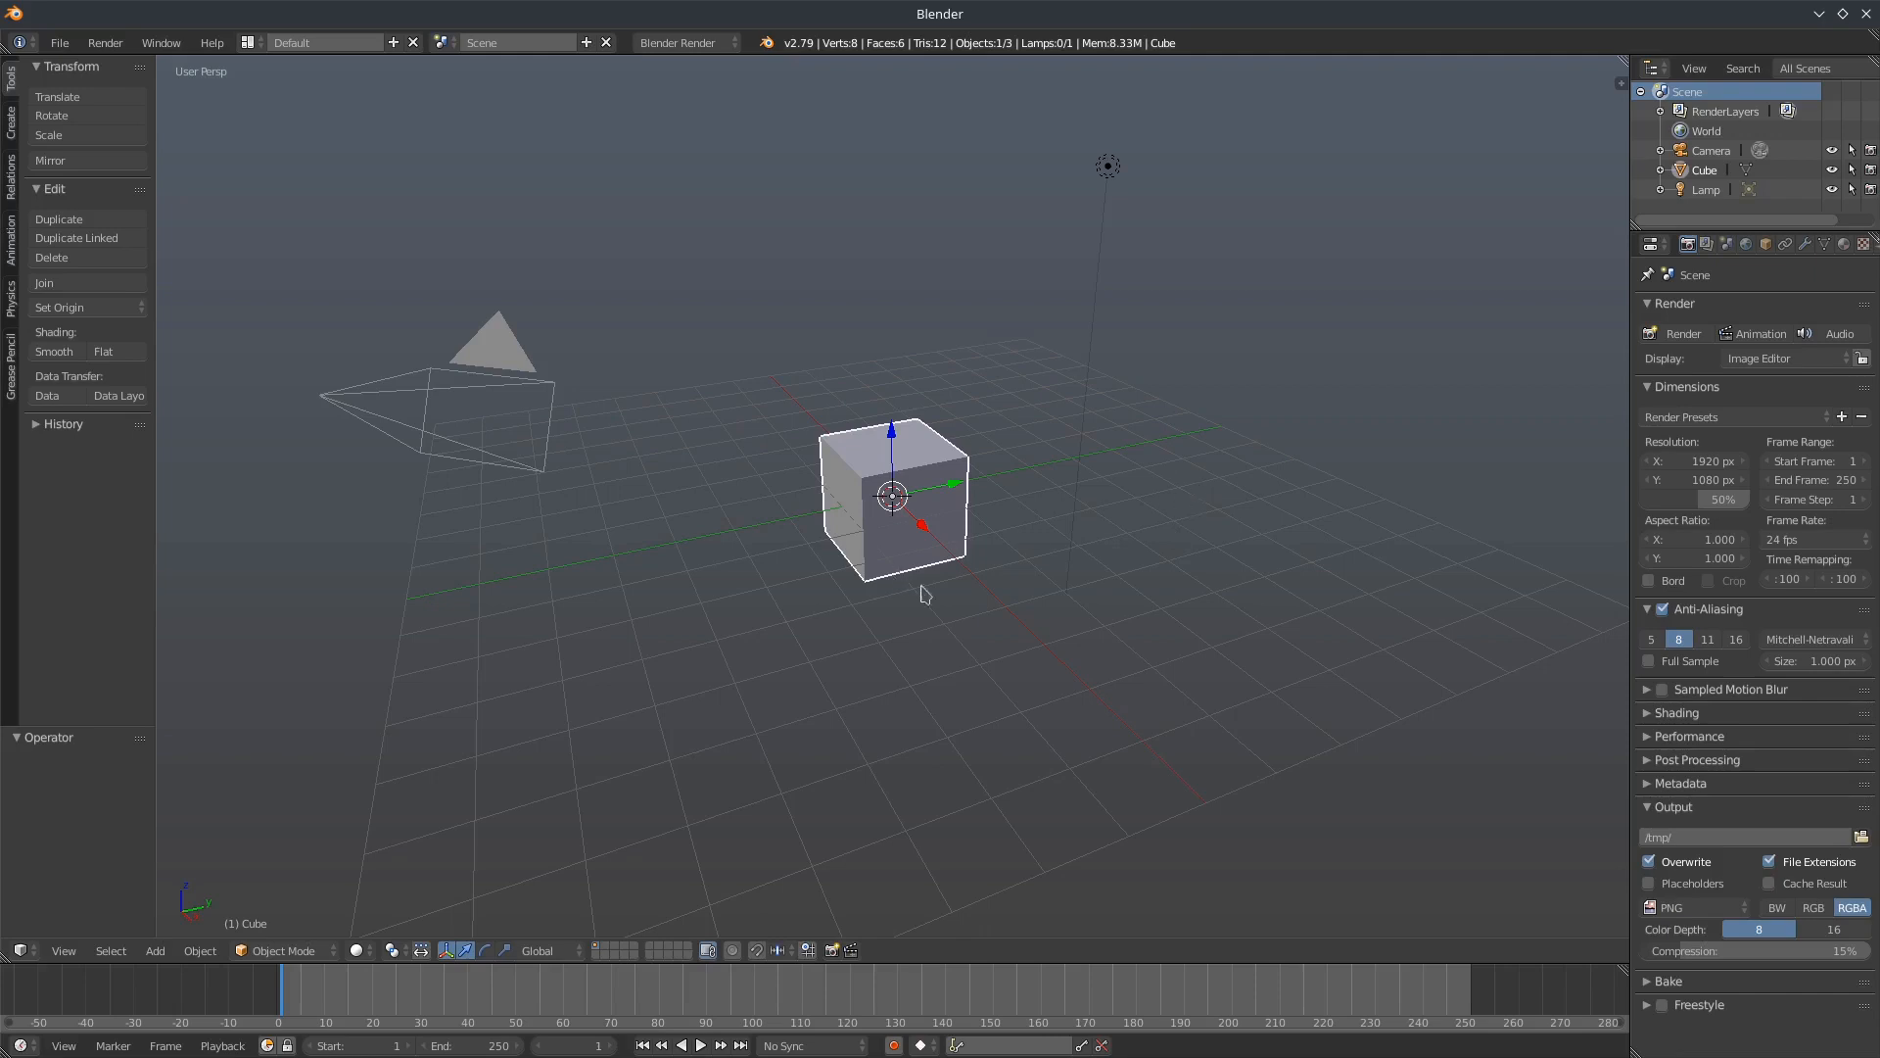
Switch to the Video Editing screen layout and join the graph editor area into the video preview so the preview spans the full width.
left_click(247, 43)
left_click(323, 223)
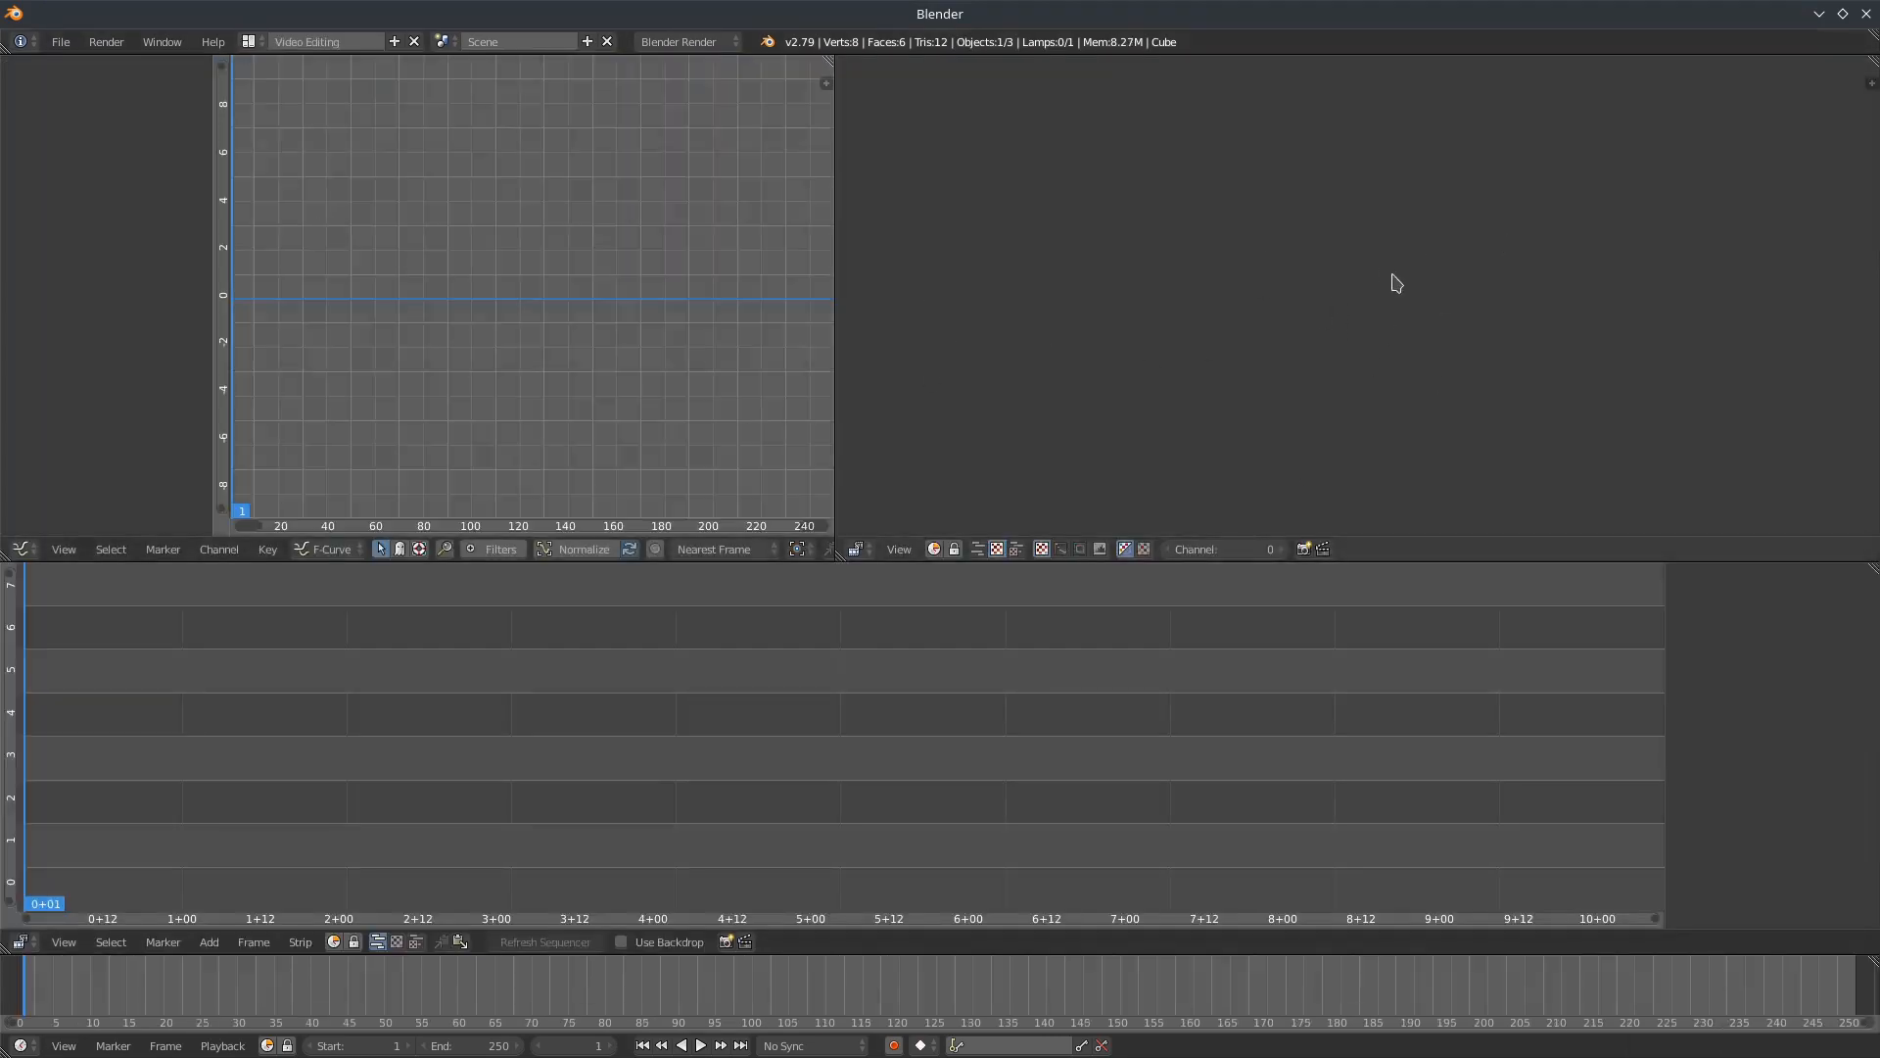
left_click(1870, 88)
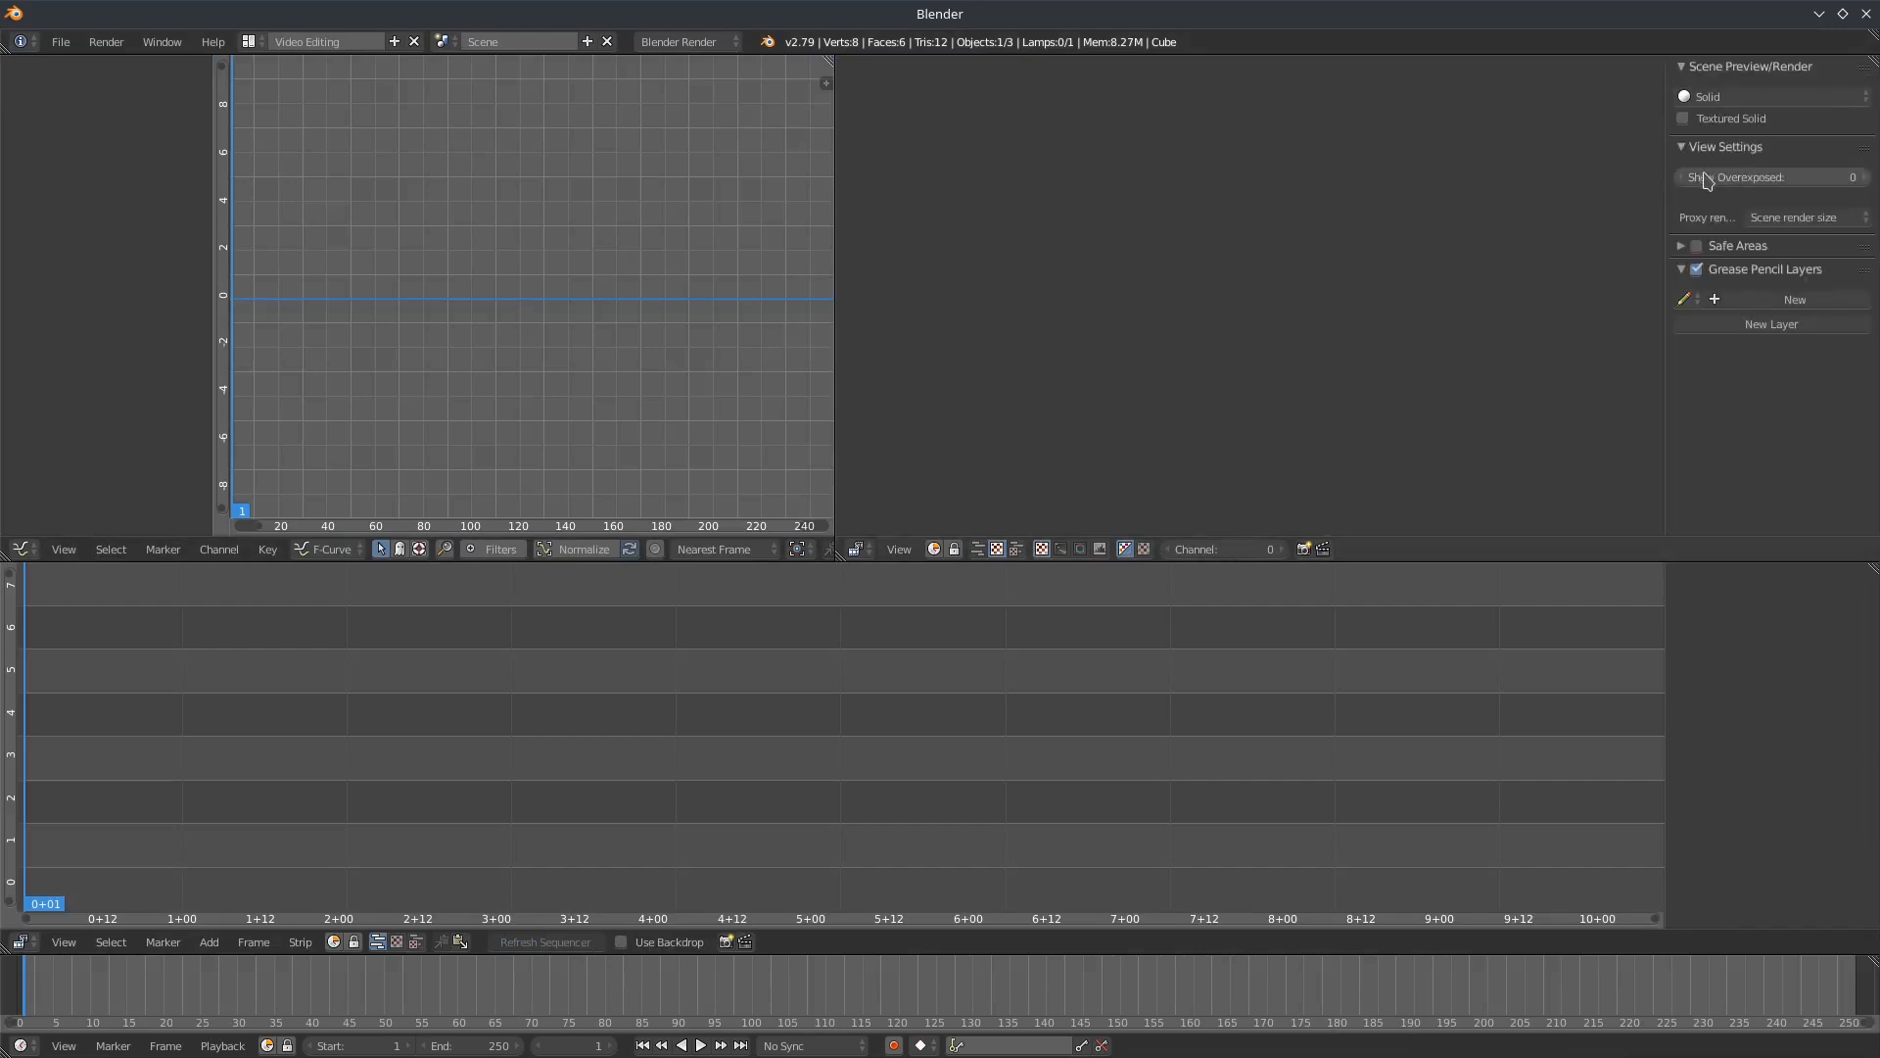
left_click_drag(1667, 119, 1851, 119)
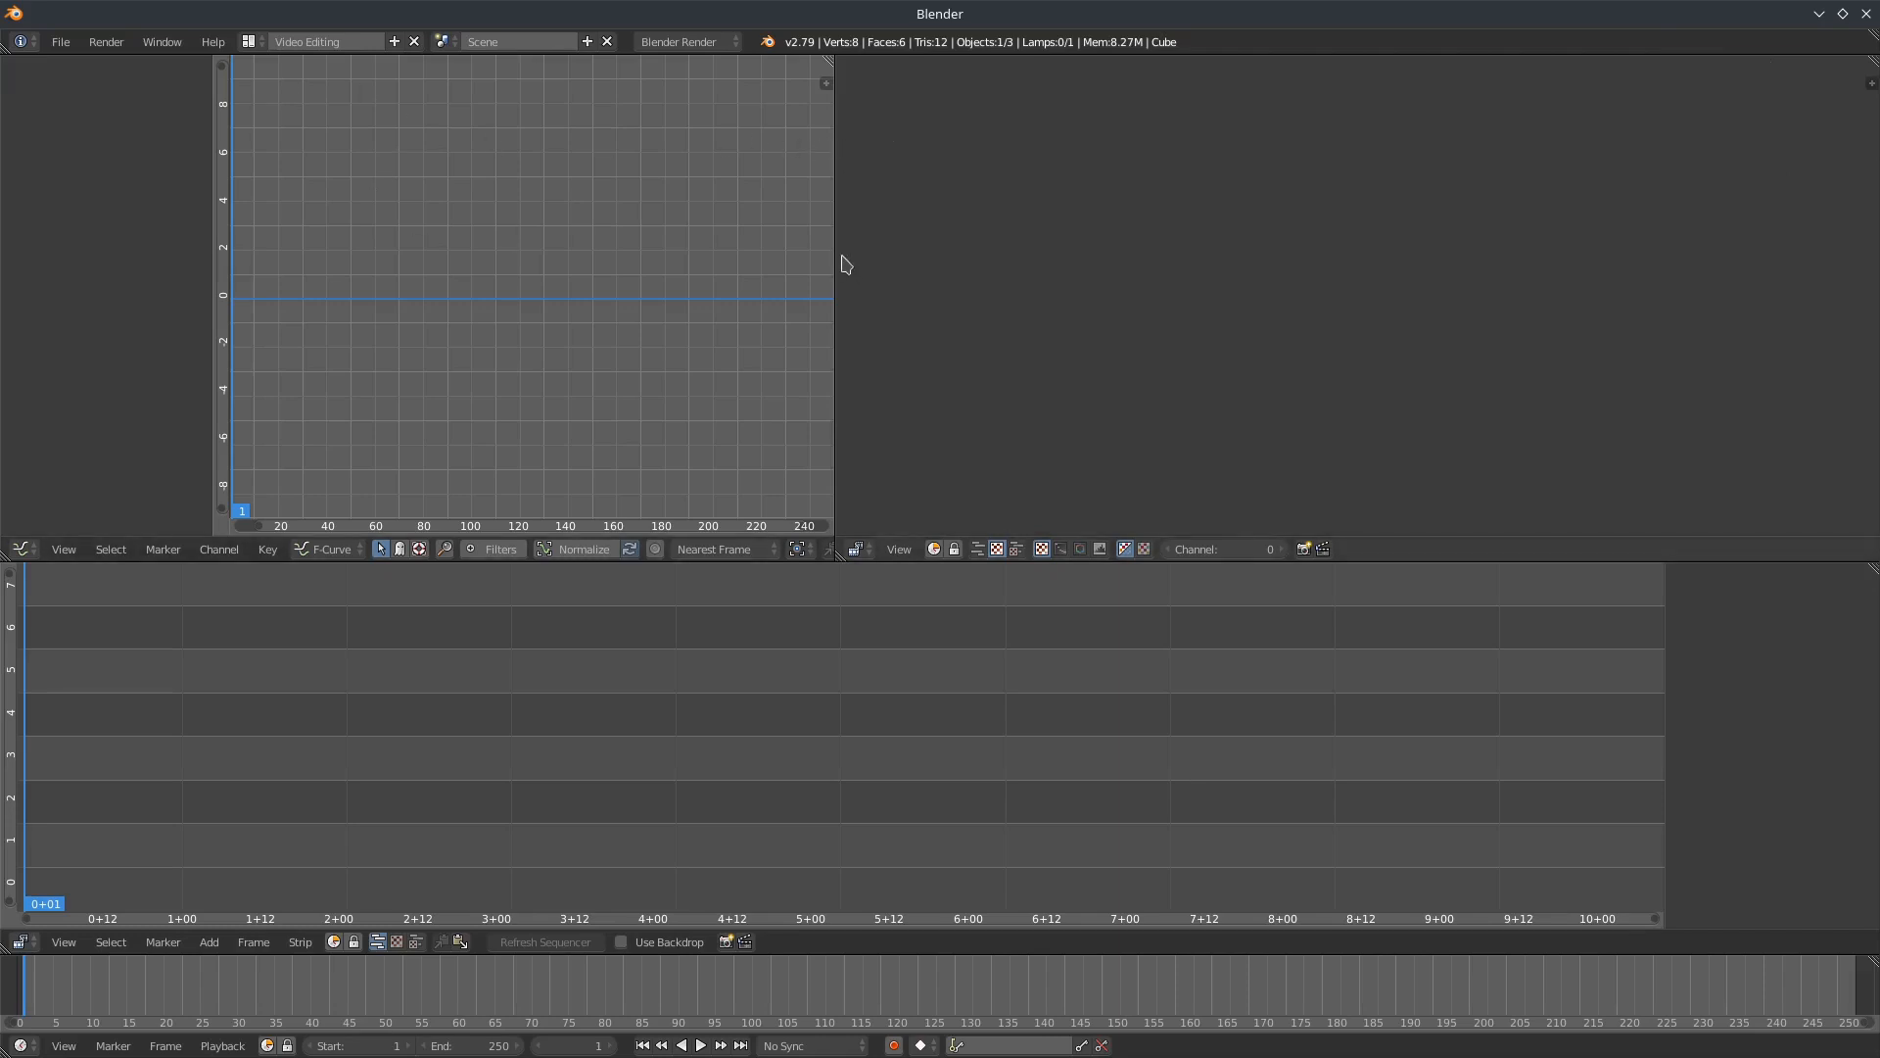
left_click_drag(839, 259, 323, 290)
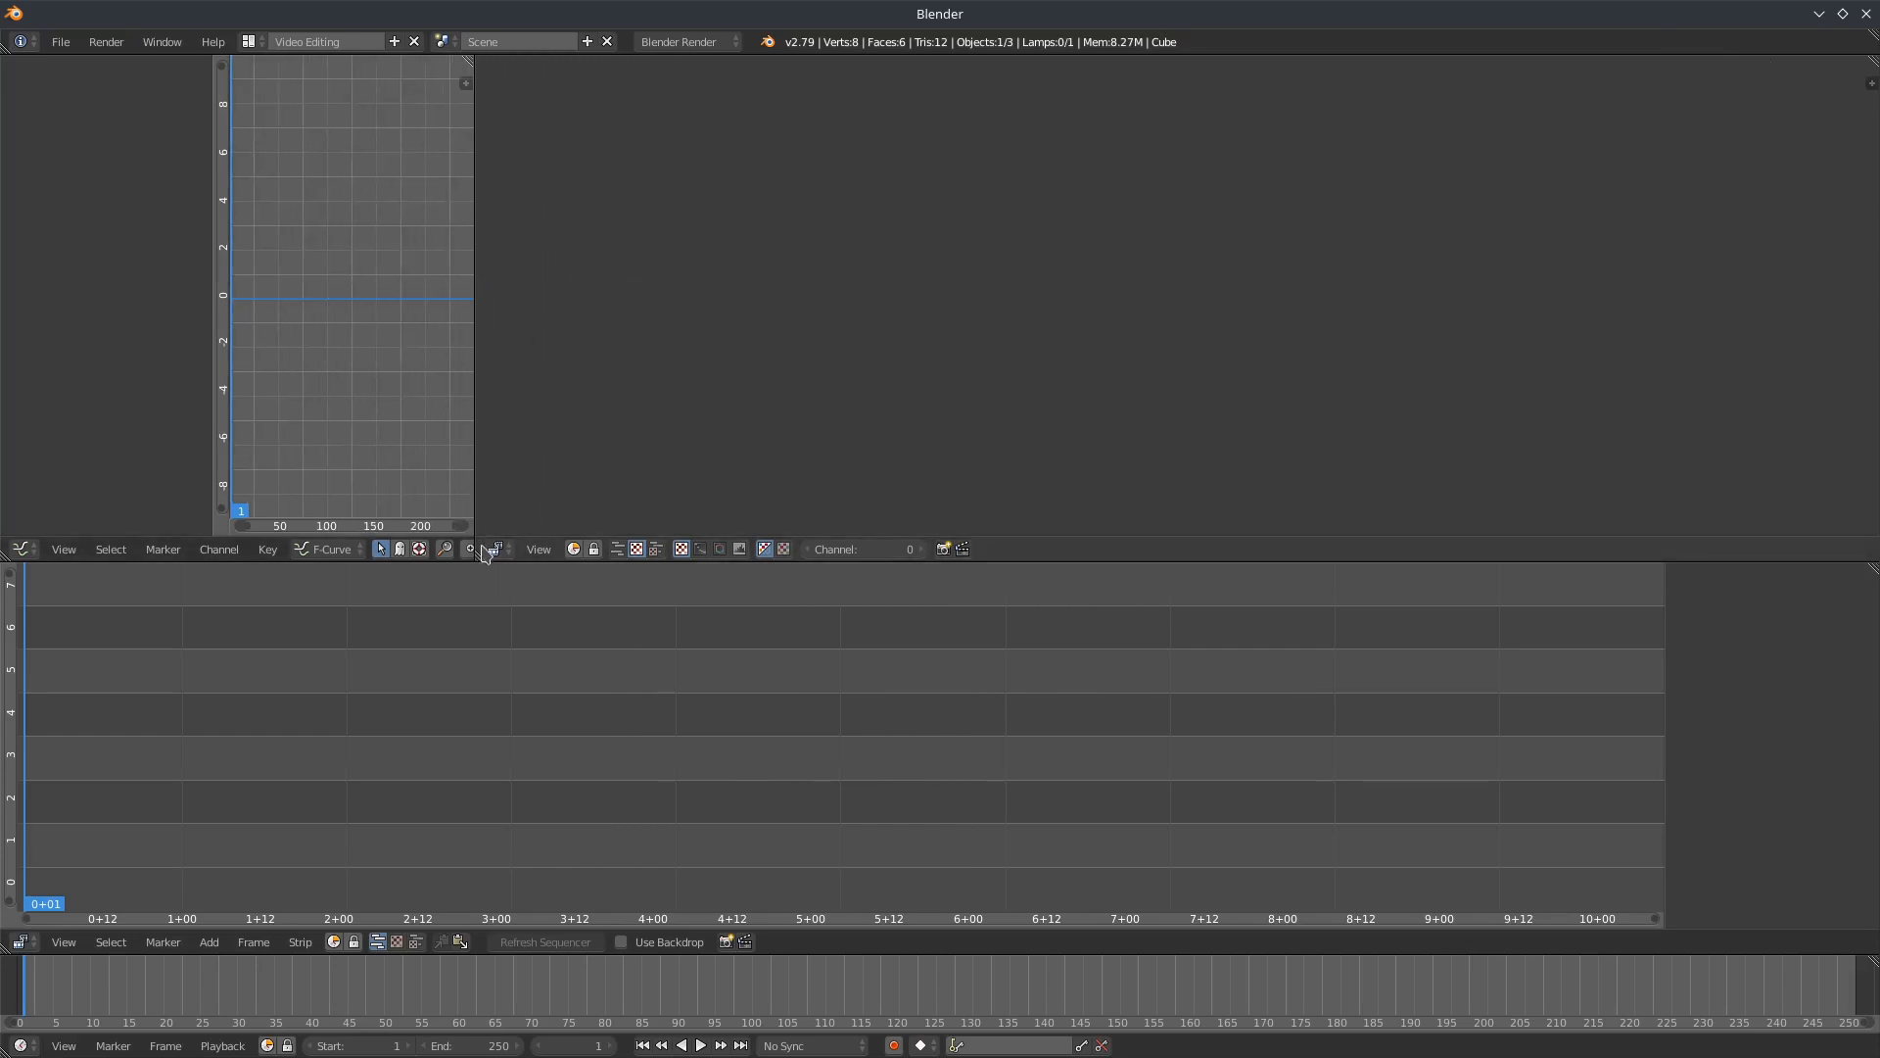
left_click_drag(478, 553, 412, 533)
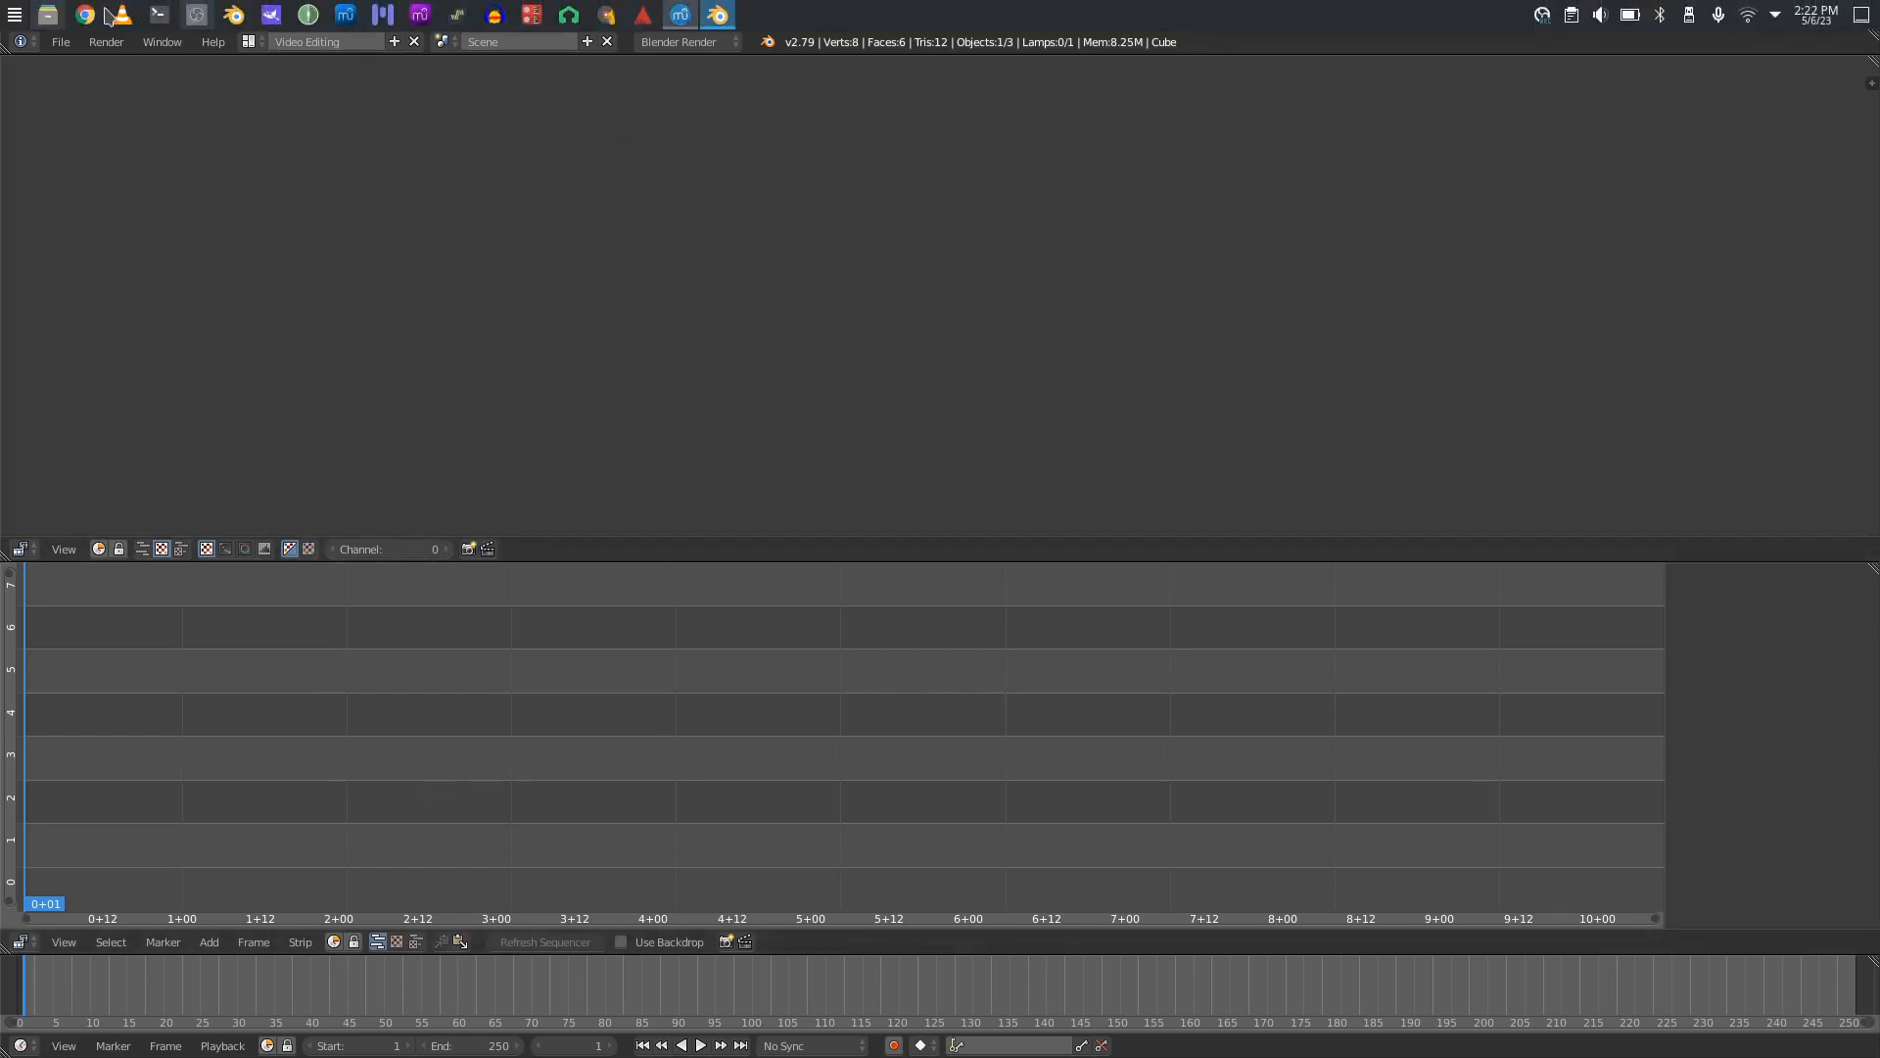
Play rays.mkv from the TimeCodeProjects folder in VLC media player, skim to about 01:30 and close the player.
left_click(48, 13)
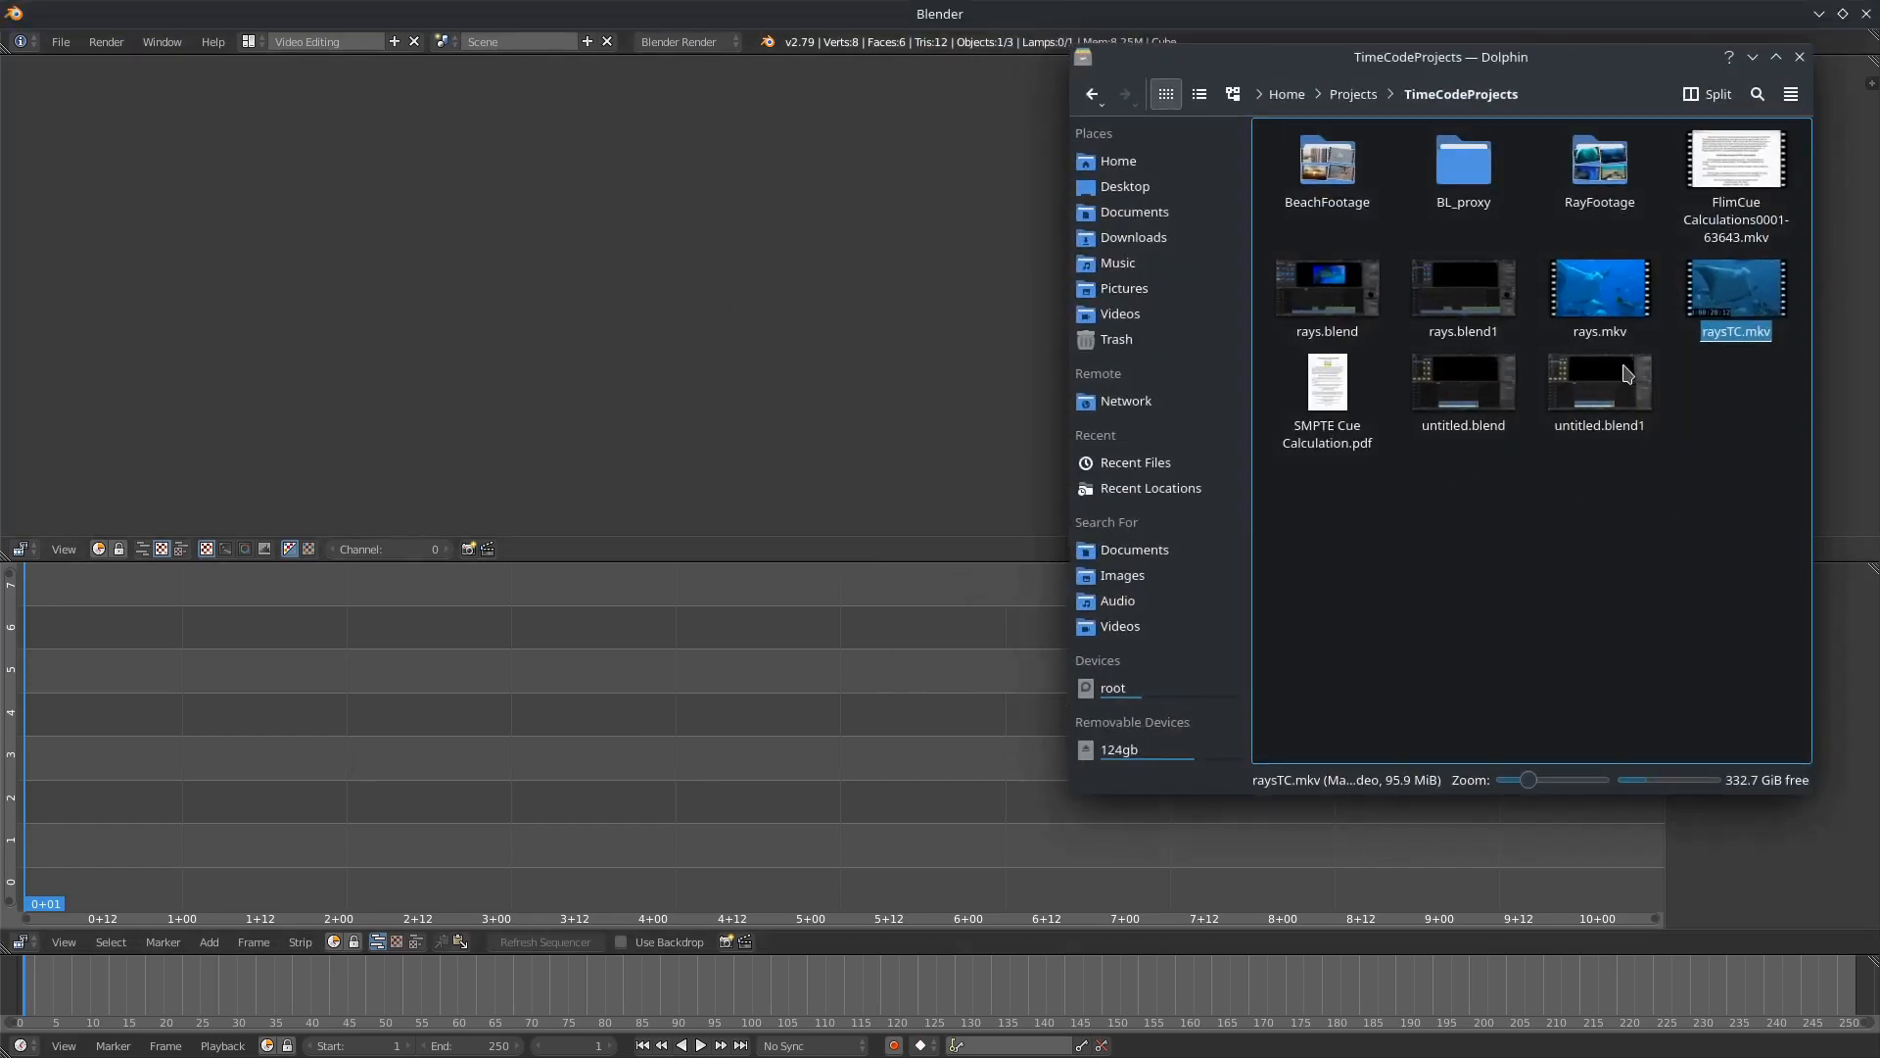
left_click(1609, 306)
right_click(1609, 306)
mouse_move(1631, 333)
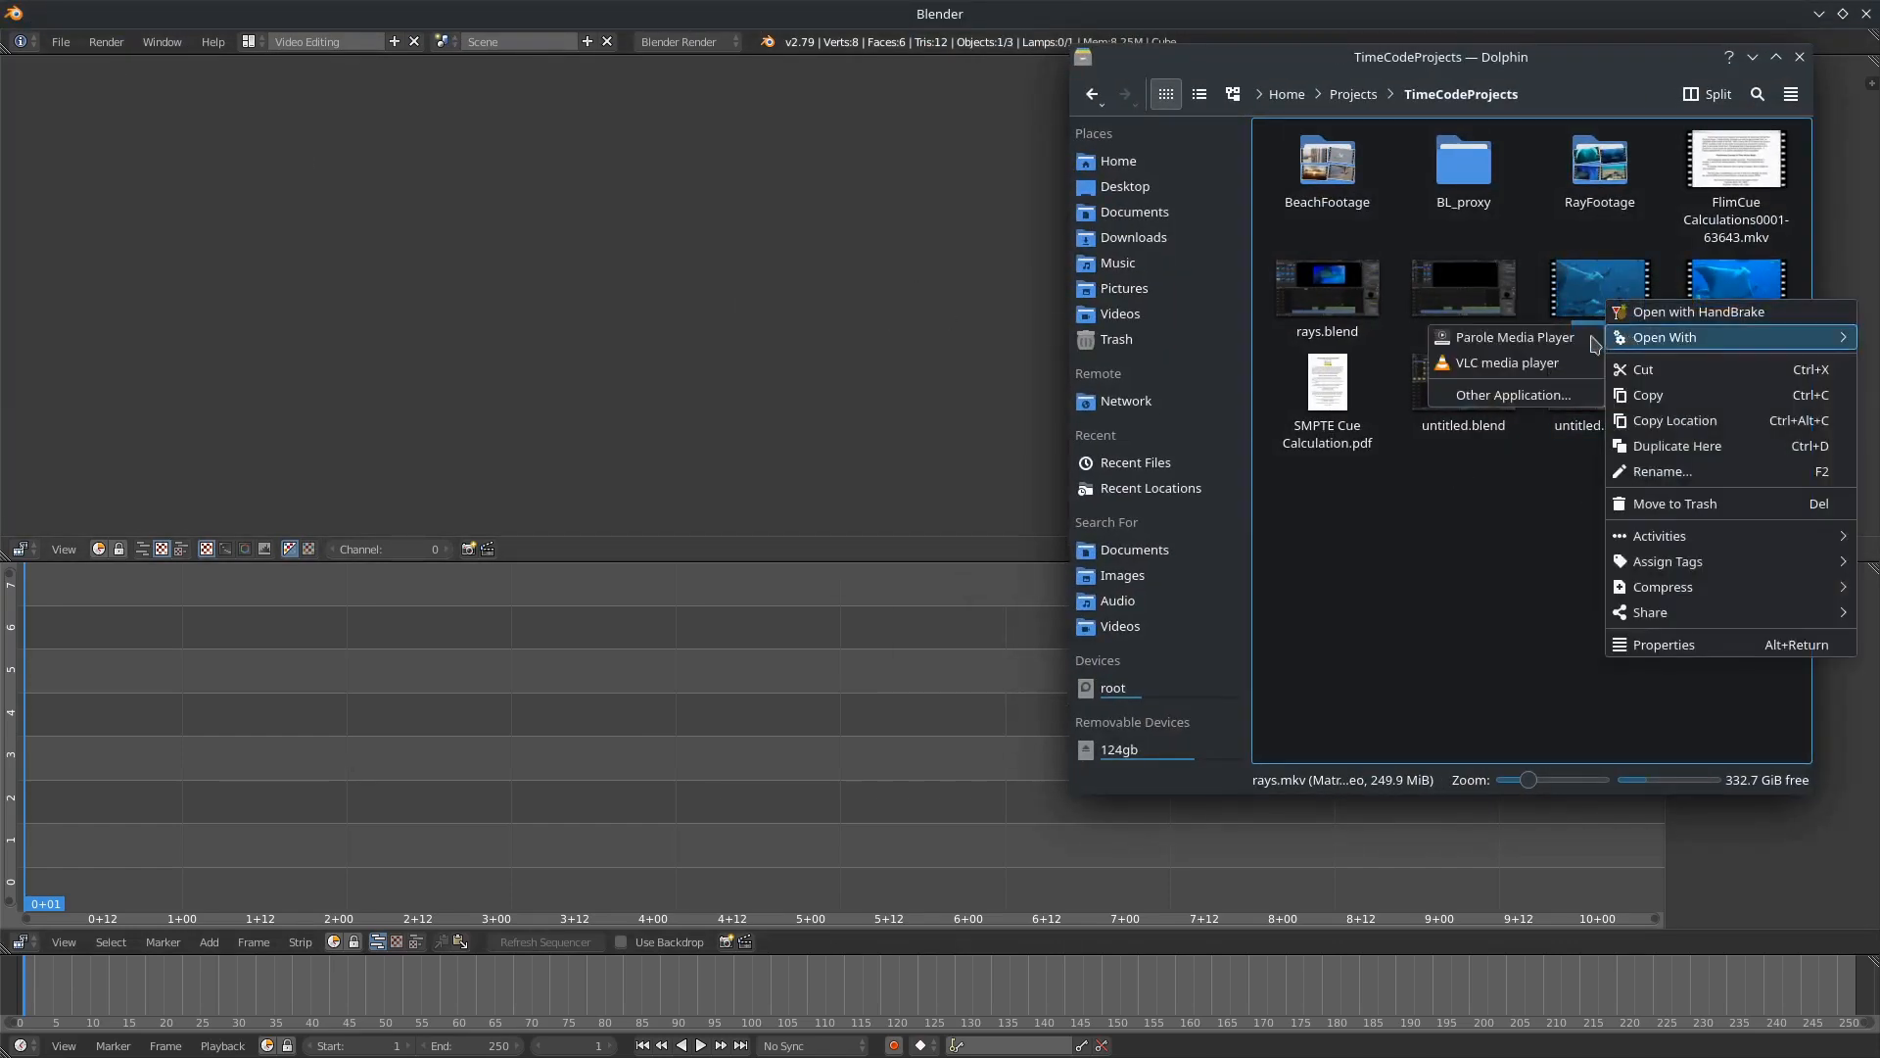
left_click(1499, 362)
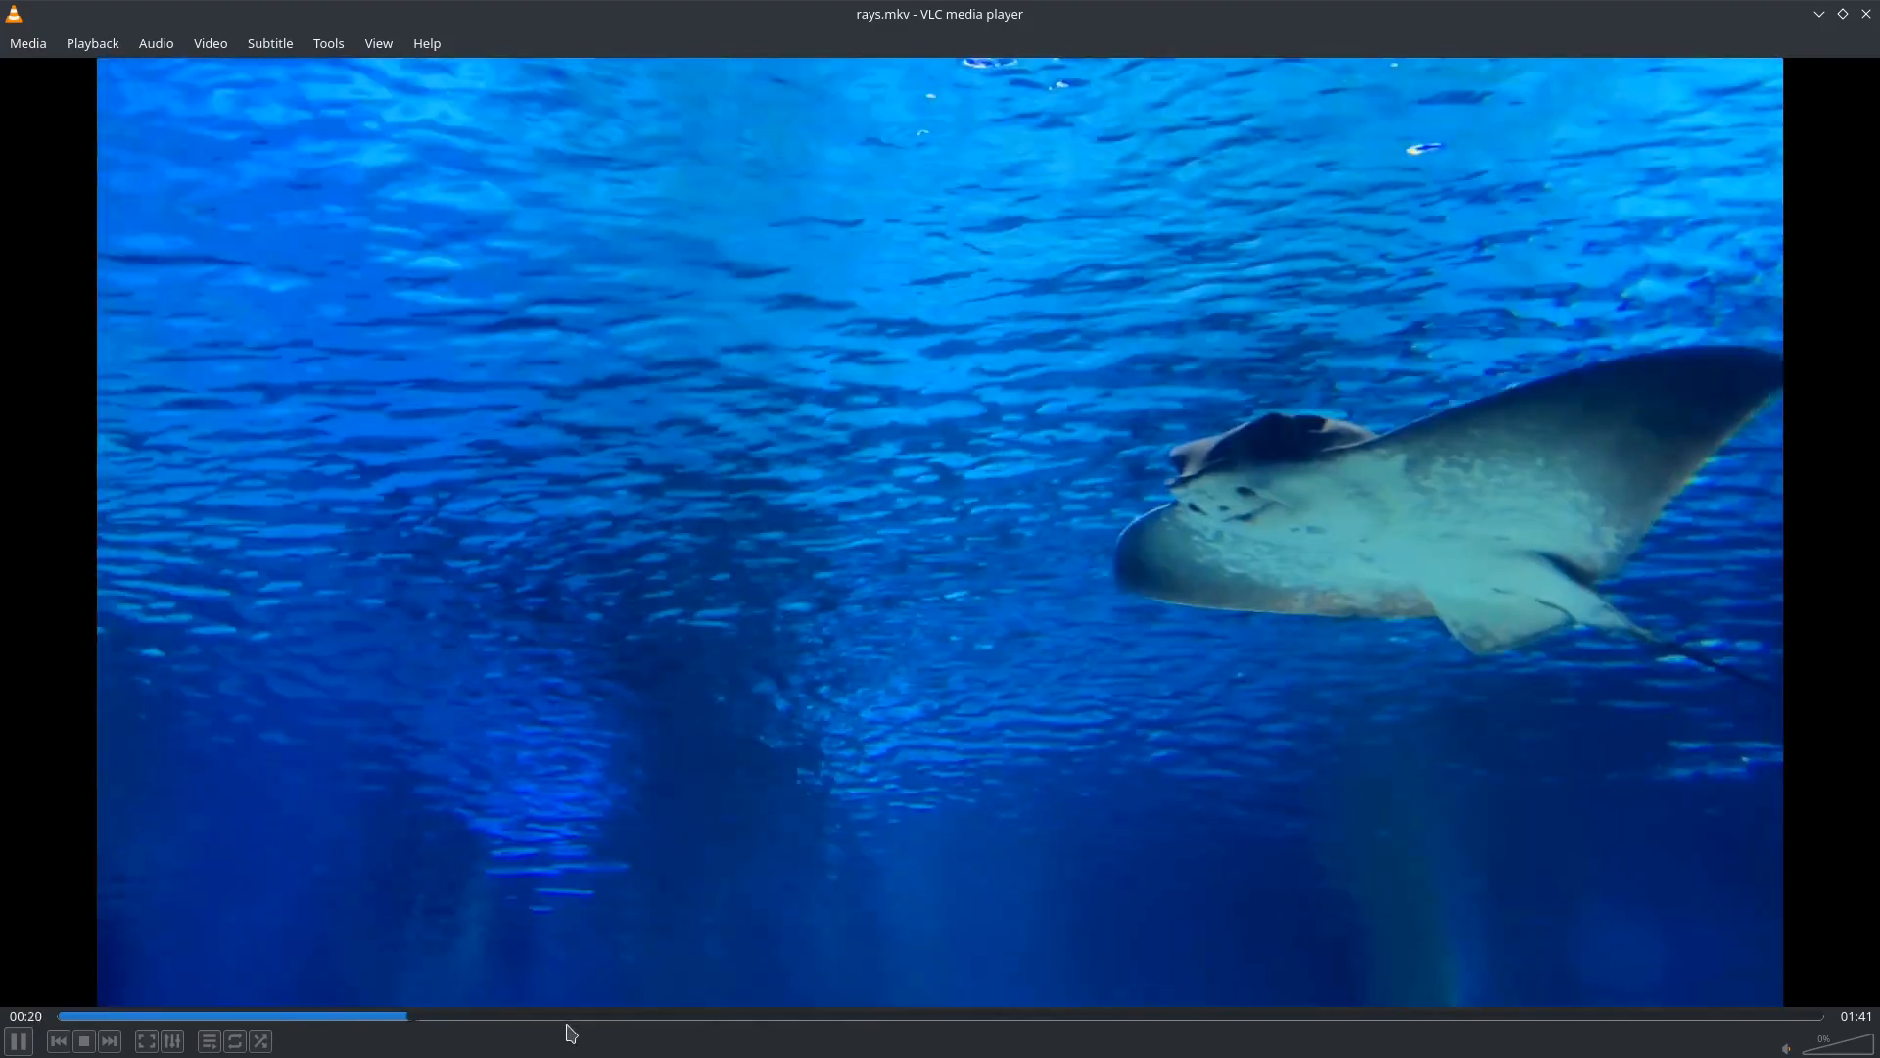
left_click_drag(571, 1033, 1607, 811)
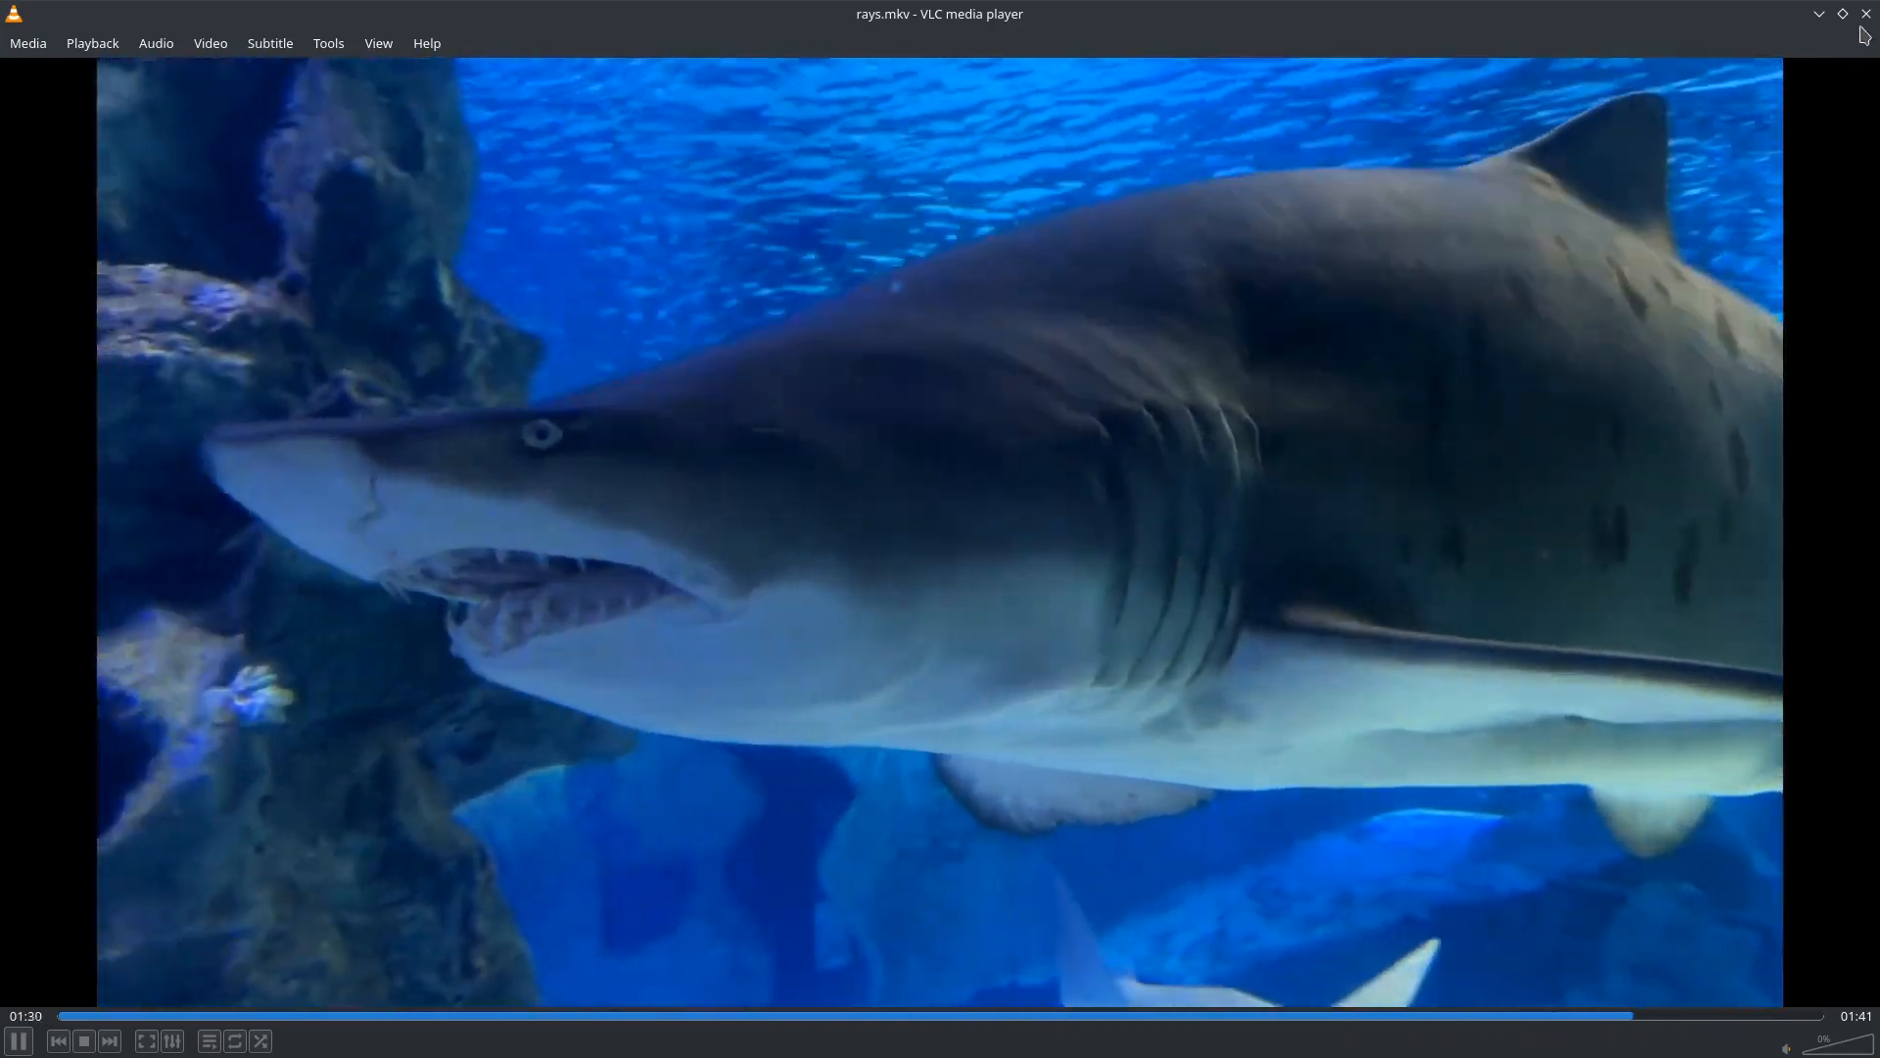
left_click(1866, 15)
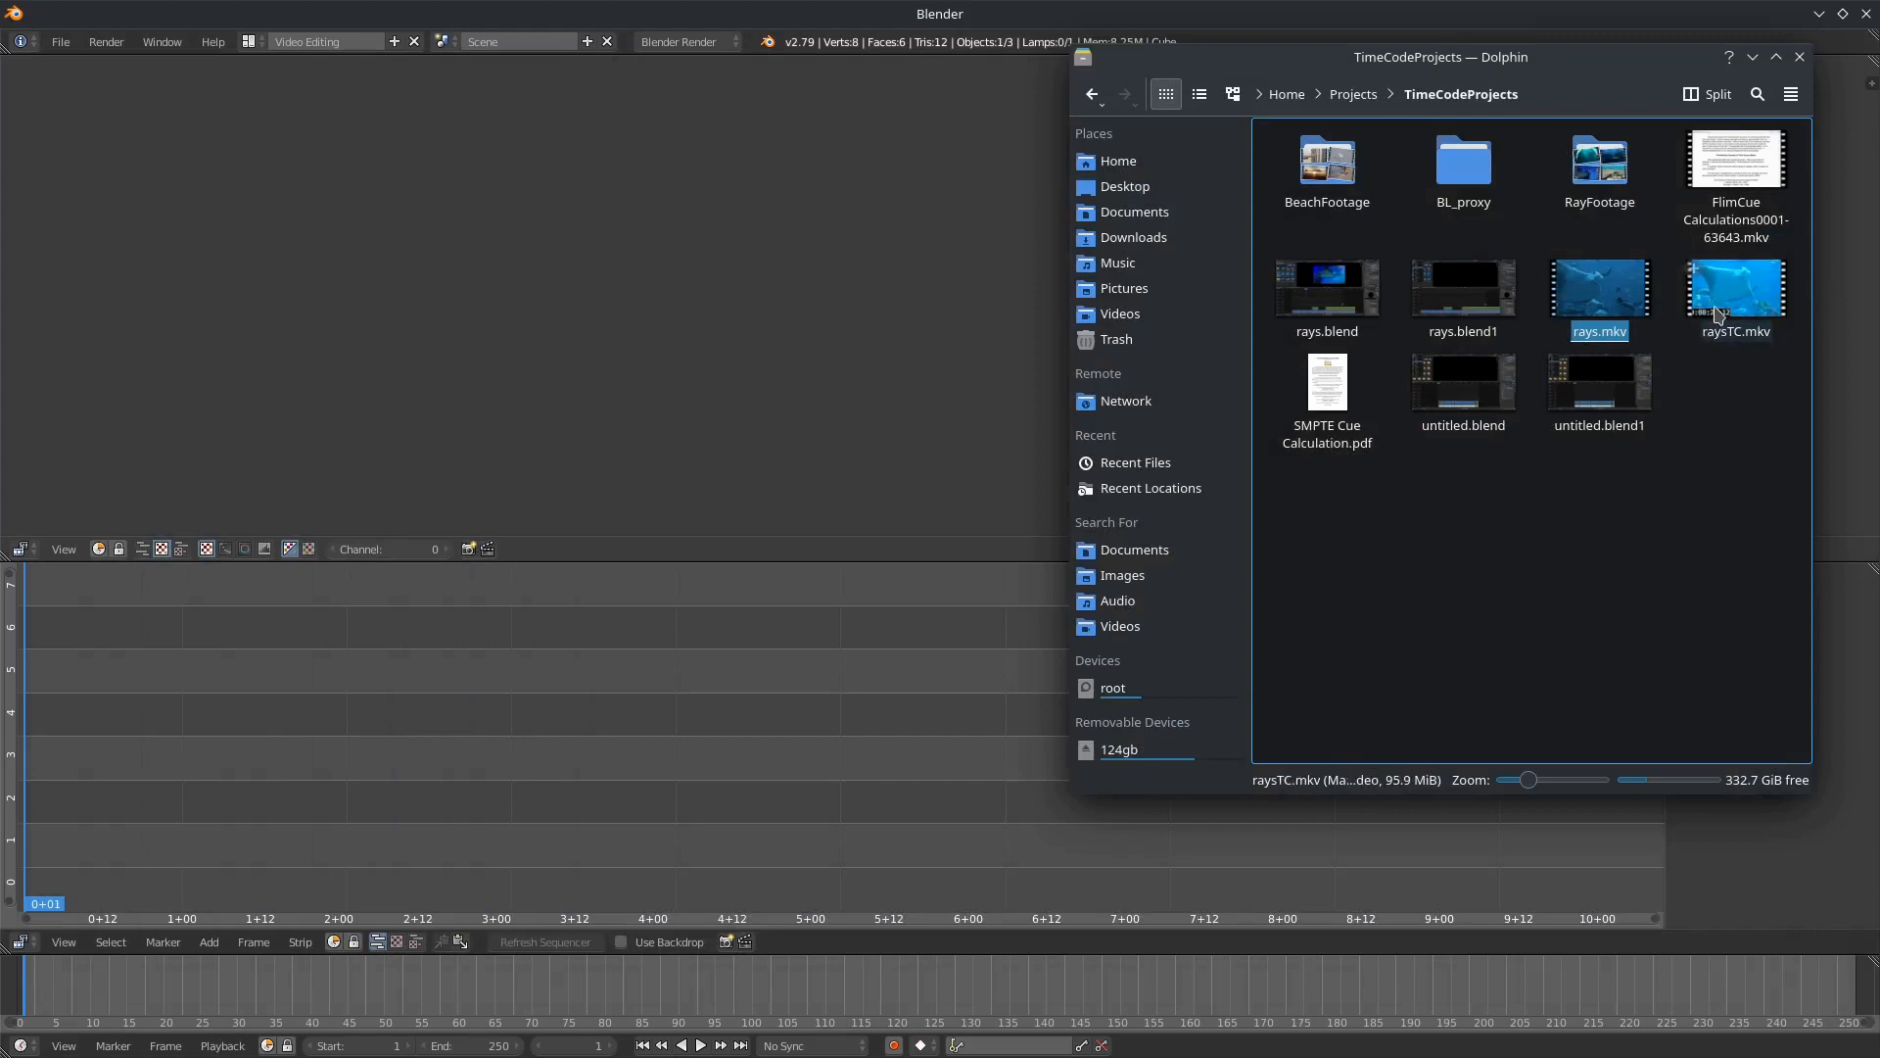
Play raysTC.mkv in VLC media player, pause it, examine the burned-in time code up to about 19 seconds and close the player.
right_click(1734, 295)
mouse_move(1690, 327)
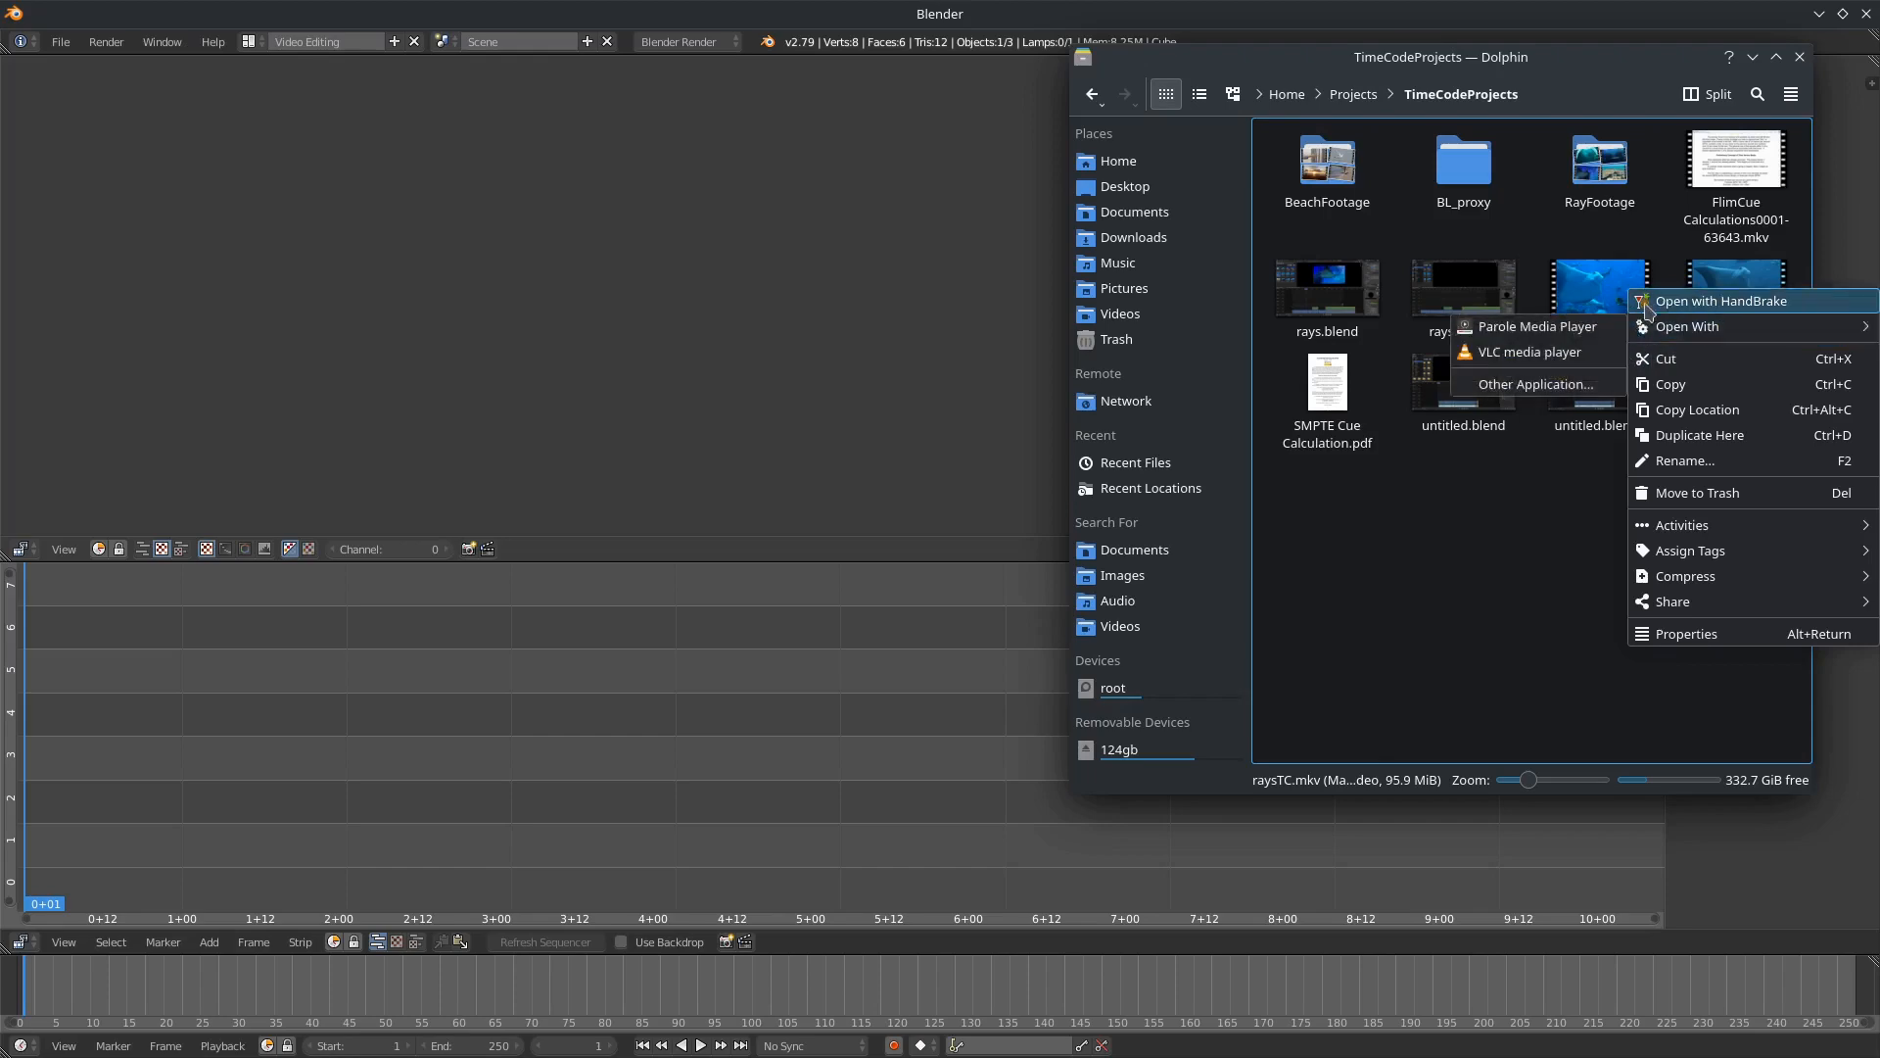
left_click(1571, 354)
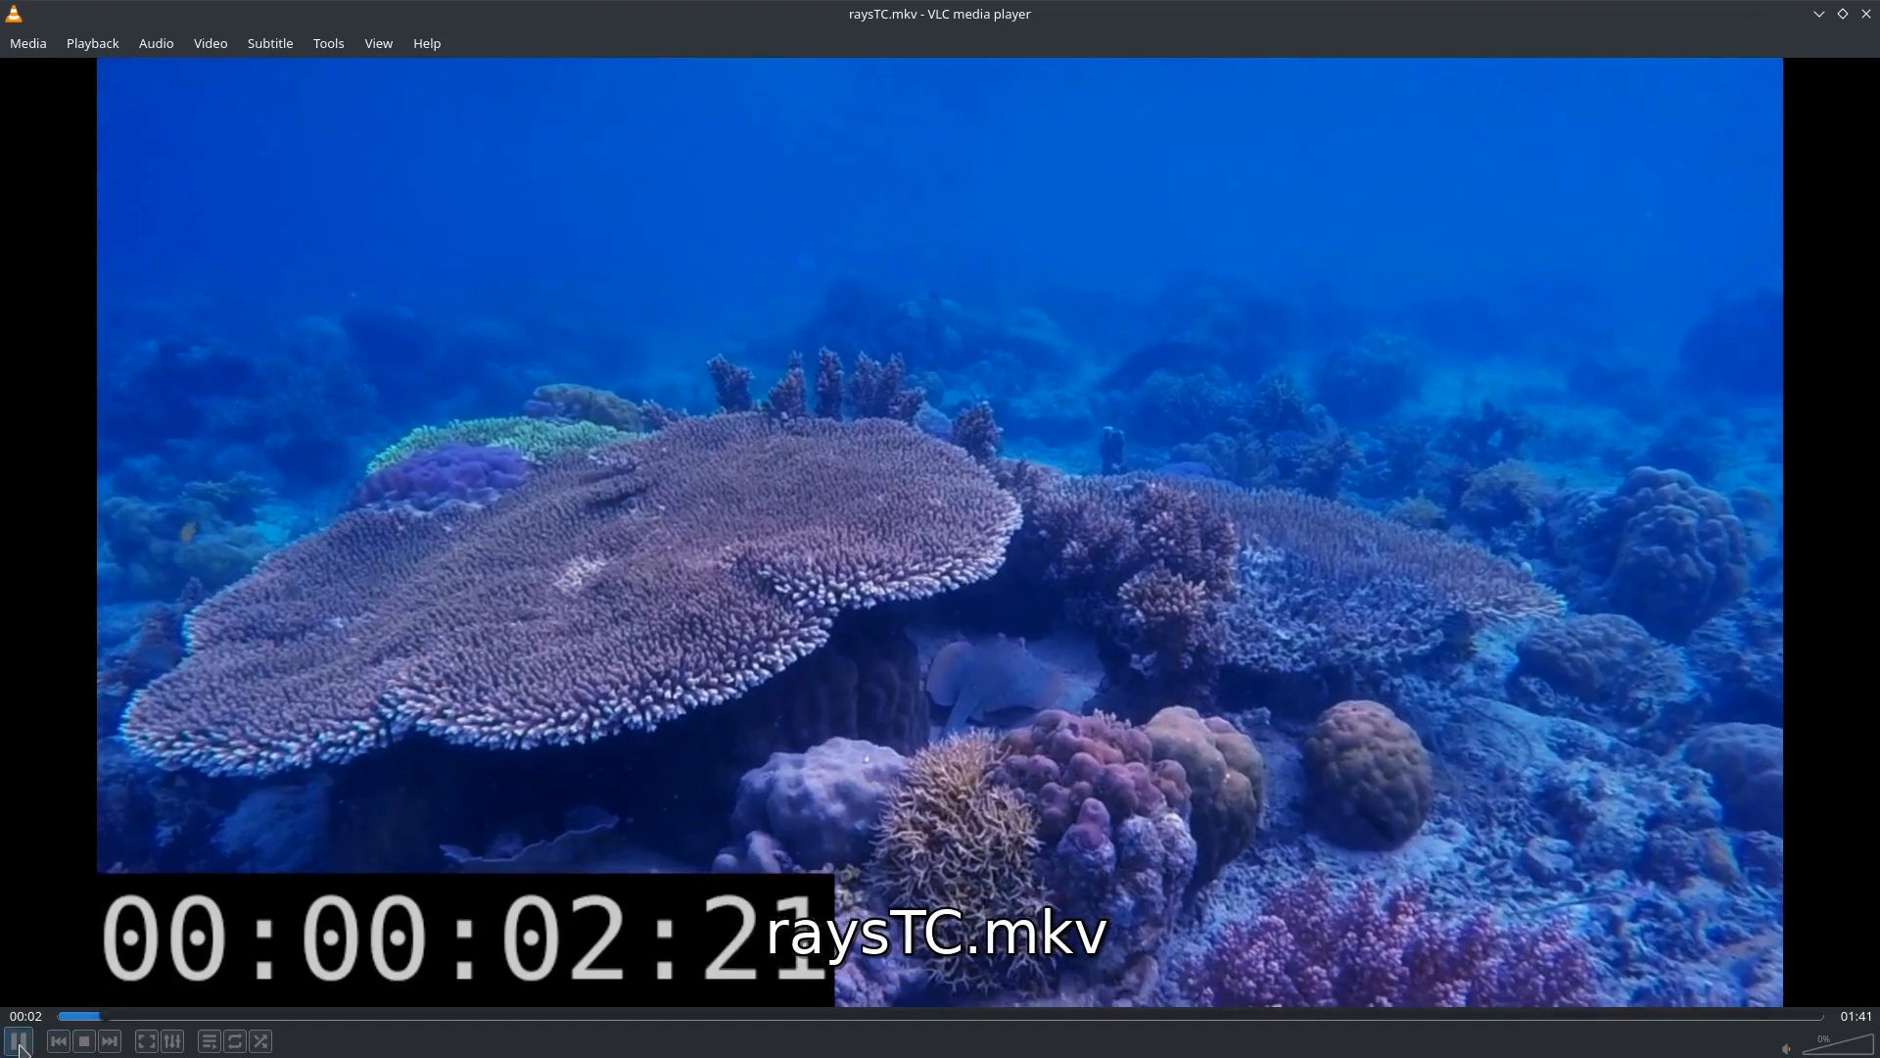
left_click(20, 1043)
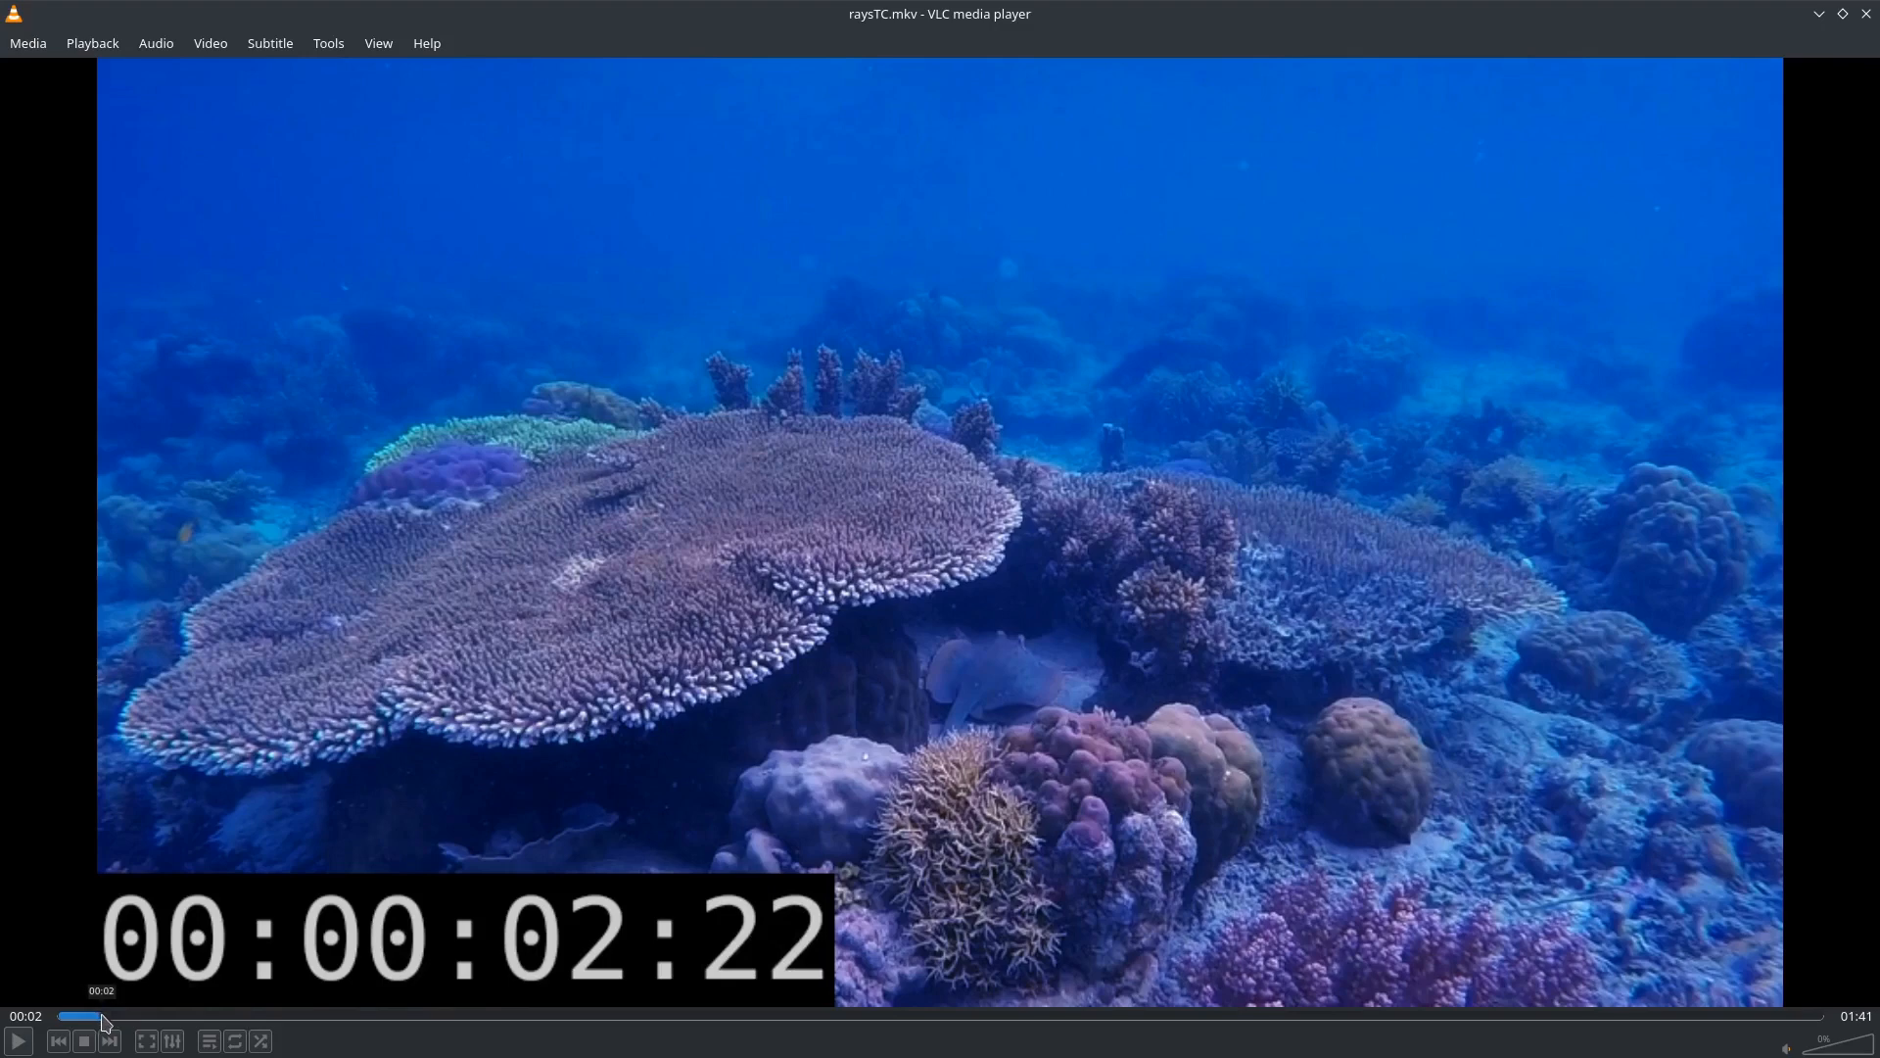
left_click_drag(102, 1015, 106, 1017)
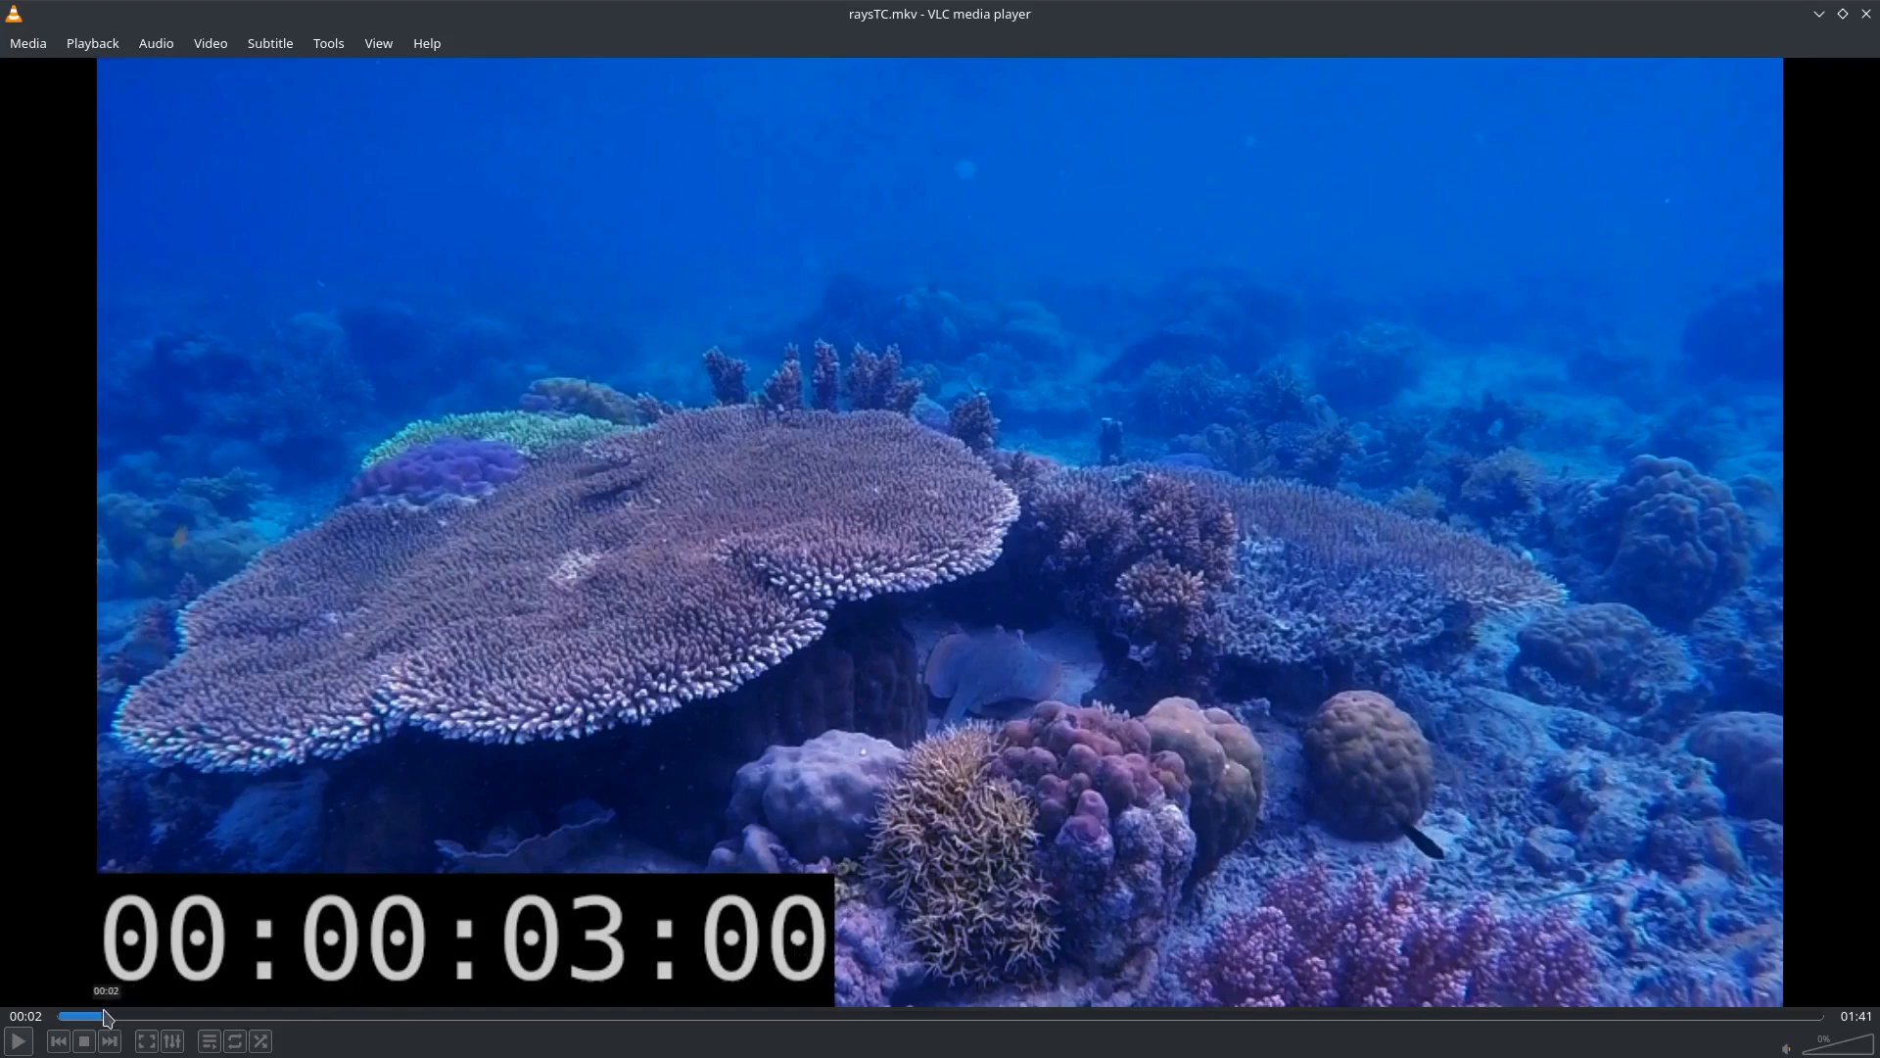
left_click(161, 1017)
left_click_drag(161, 1019, 399, 1025)
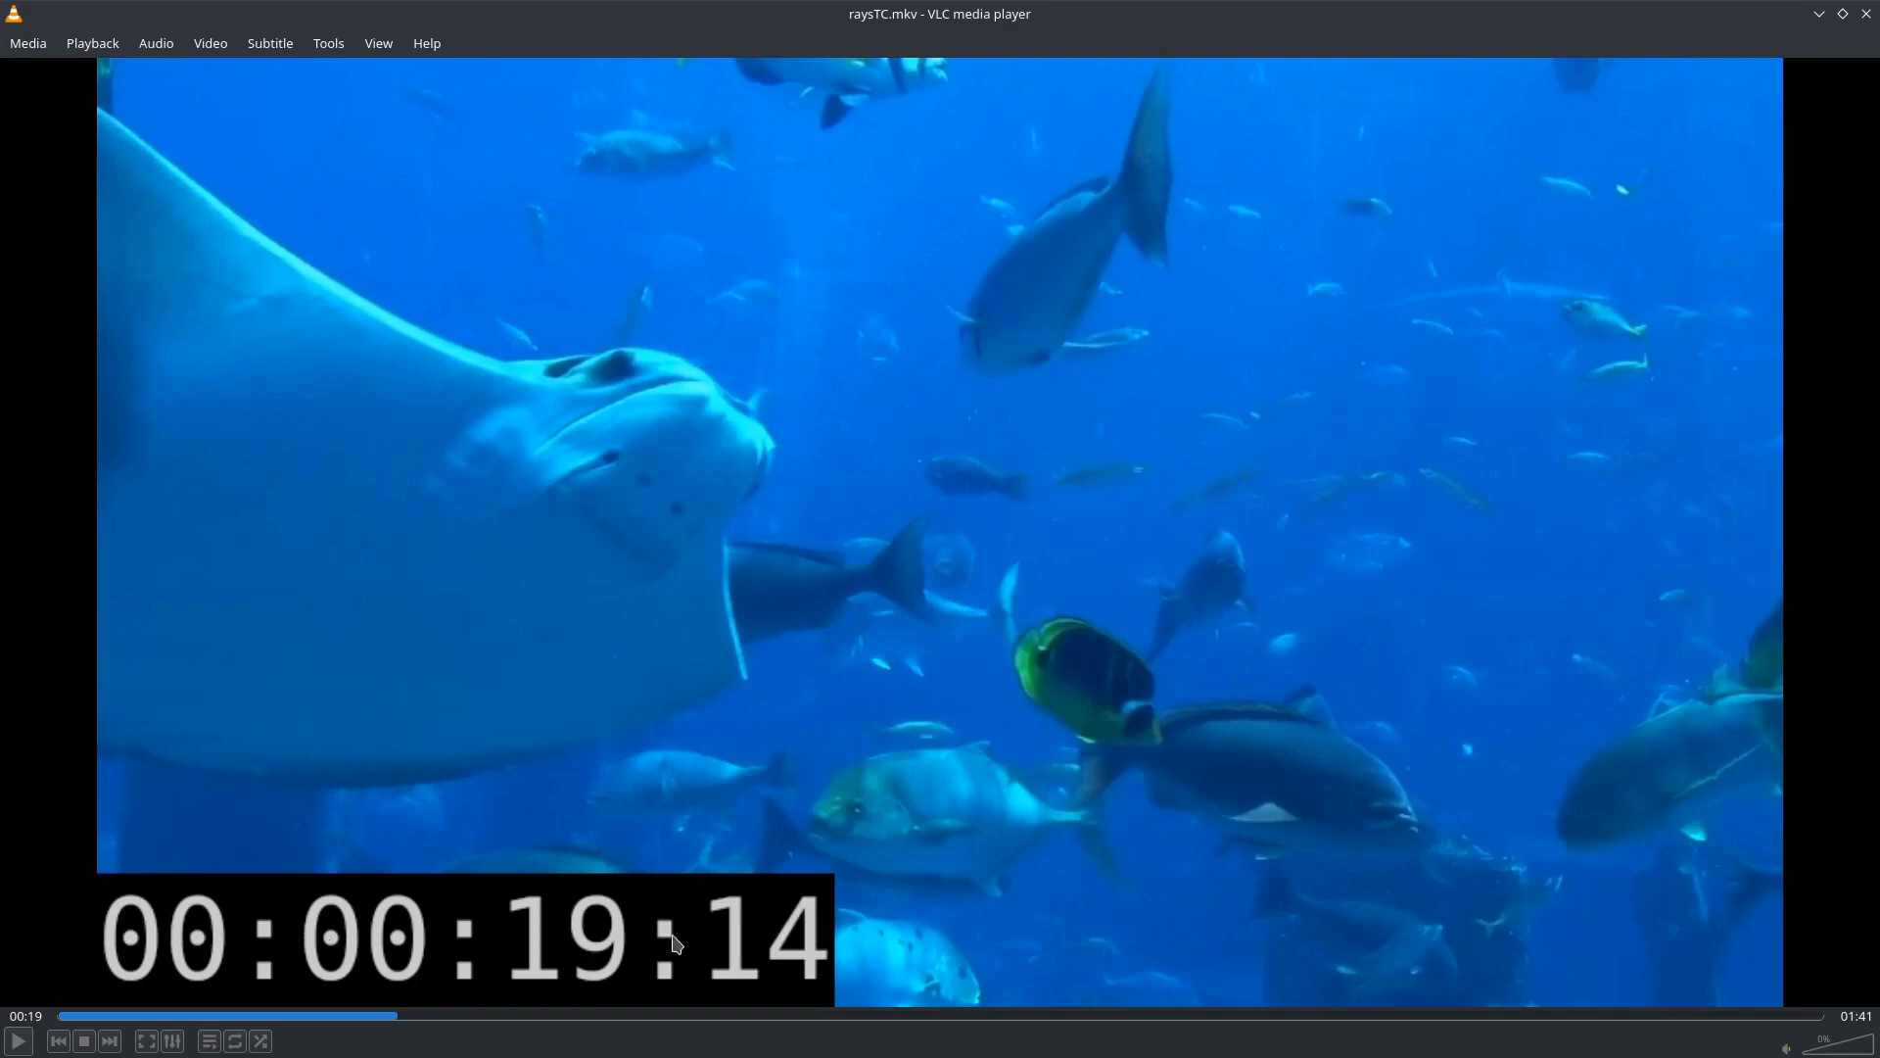
left_click(1866, 14)
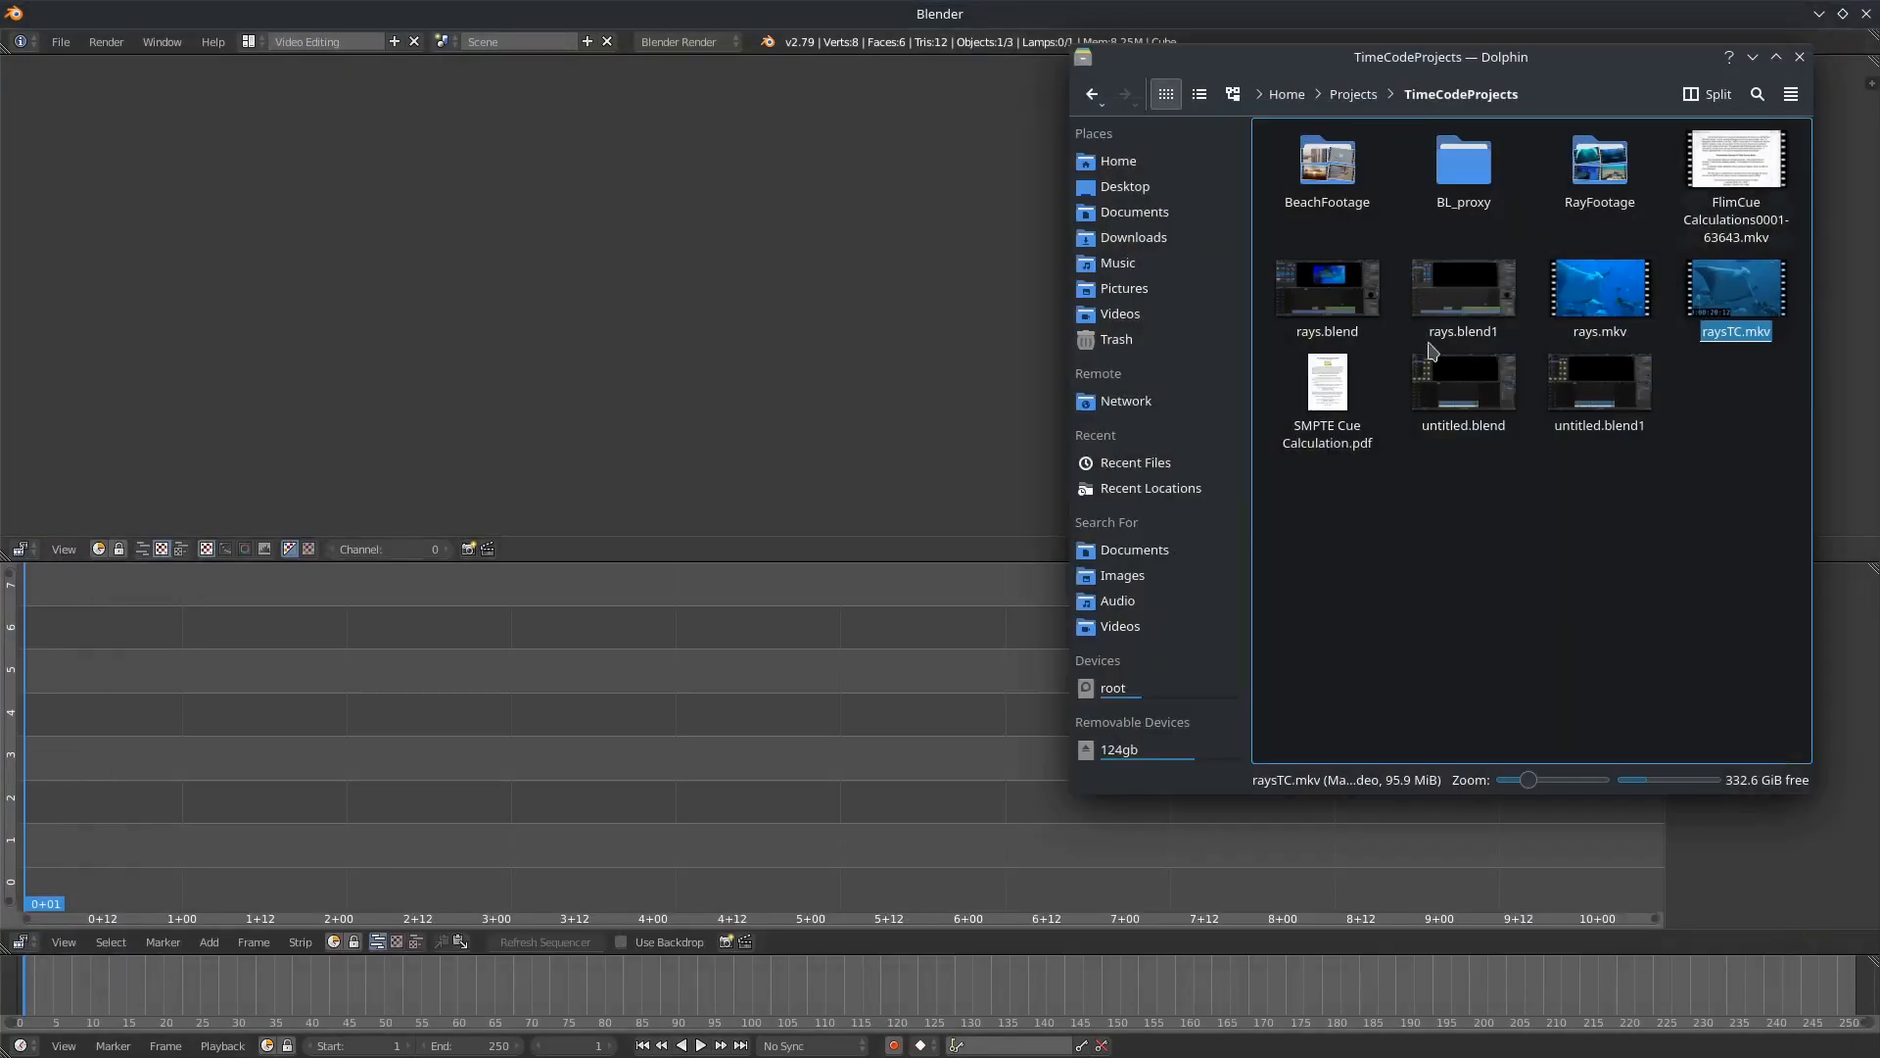
Add raysTC.mkv from the TimeCodeProjects folder to channel 1 of Blender's video sequencer, starting at frame 1.
left_click_drag(1721, 296, 274, 847)
left_click(772, 22)
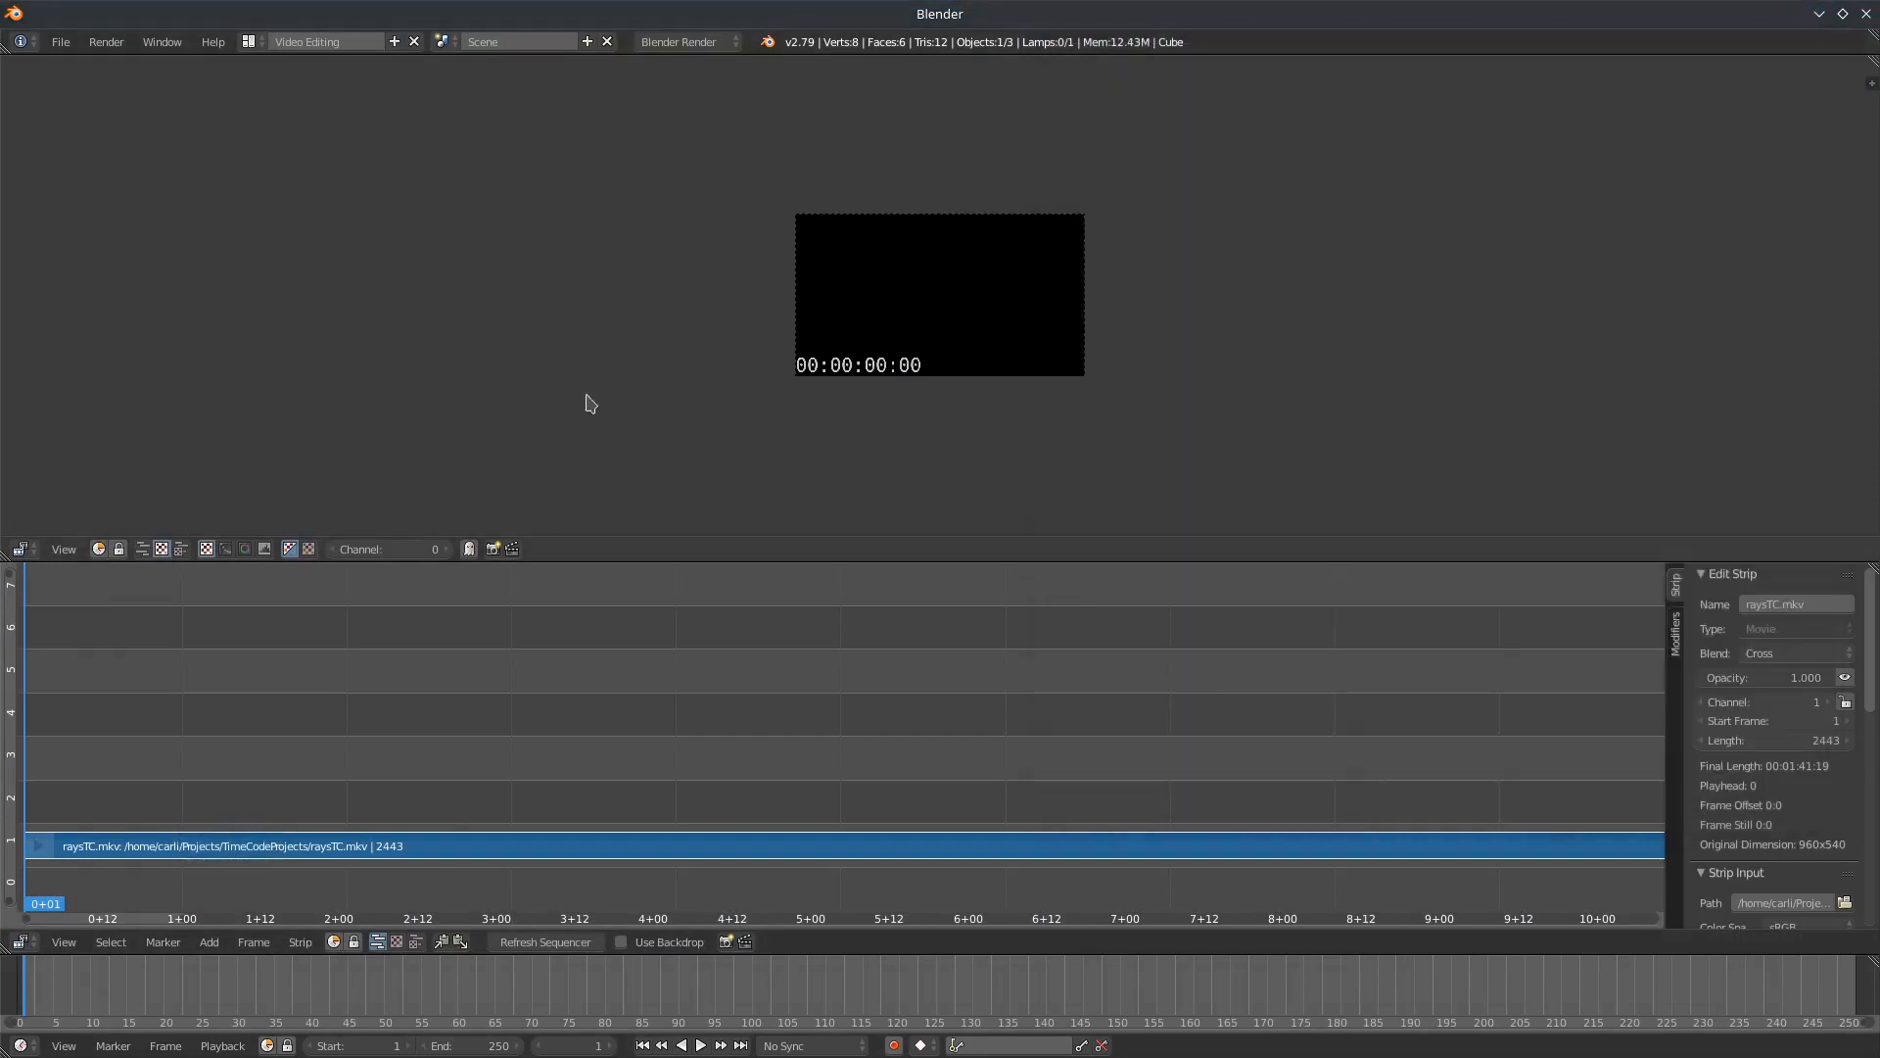
scroll(399, 777, "down", 2)
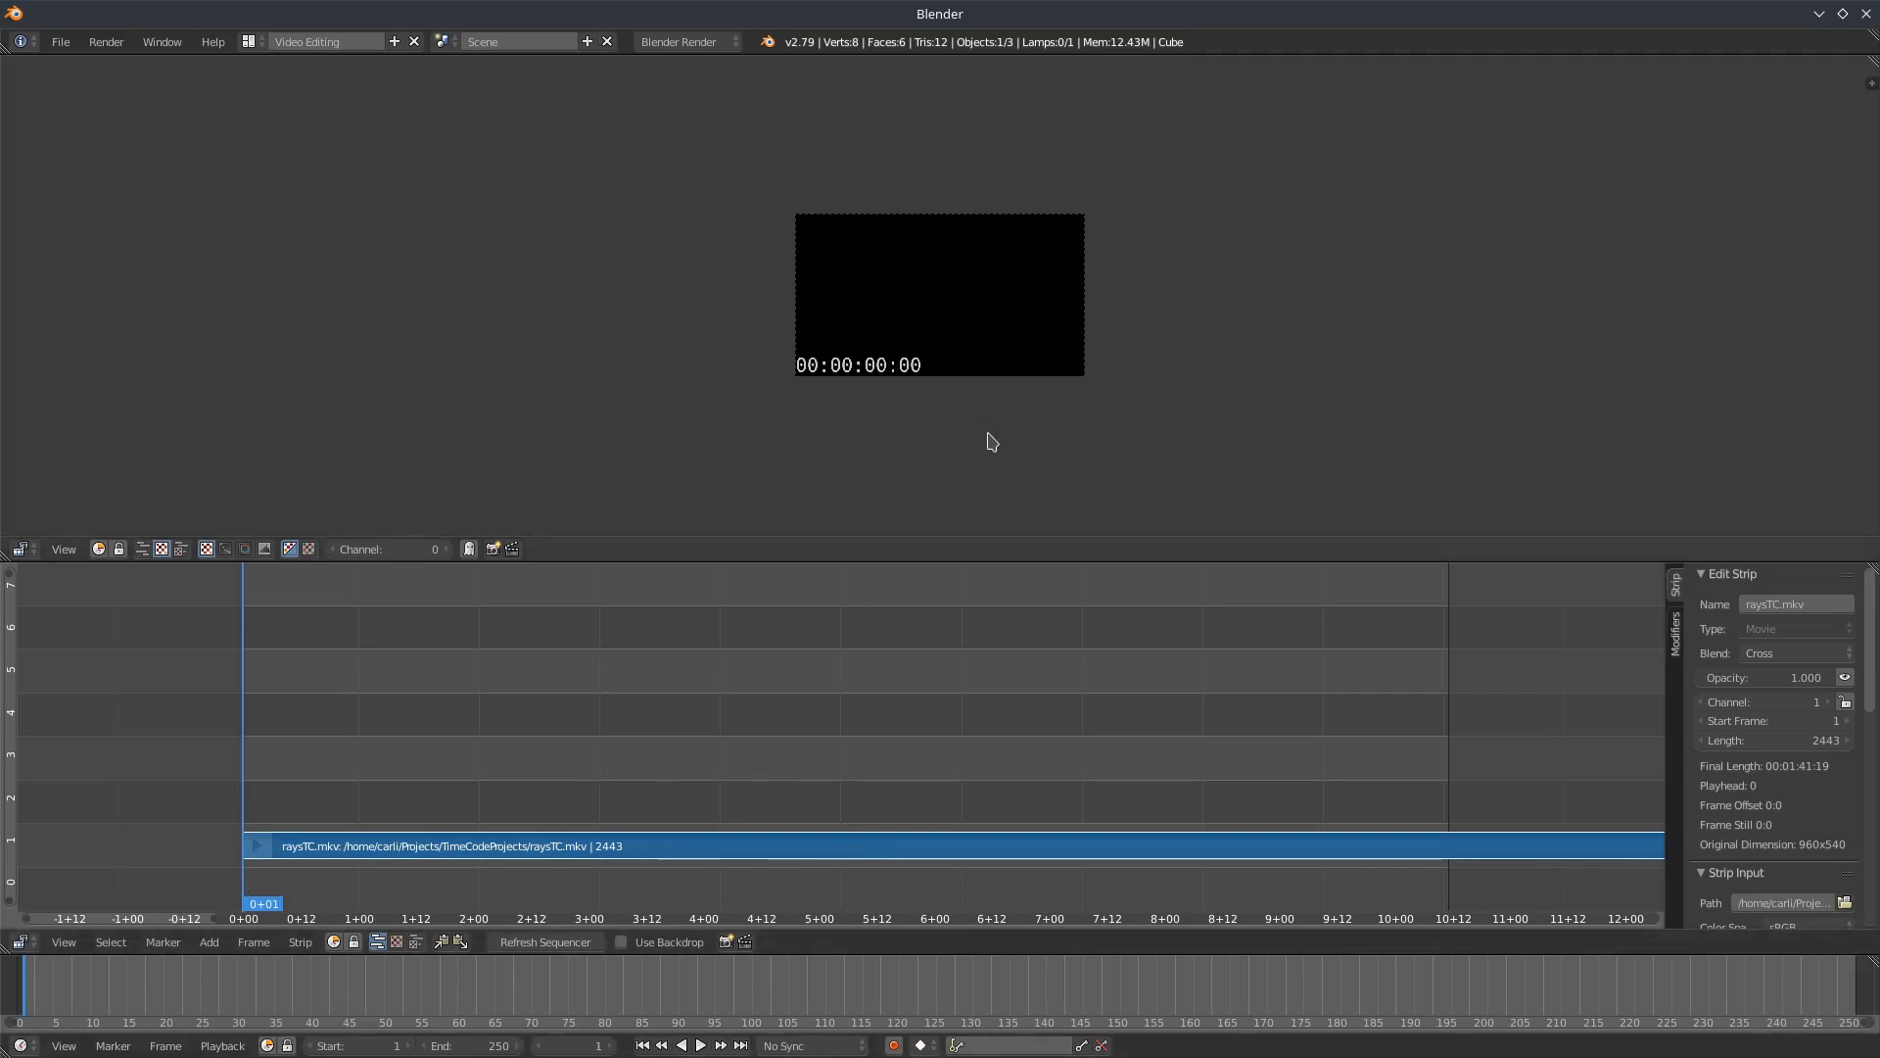
scroll(988, 441, "up", 4)
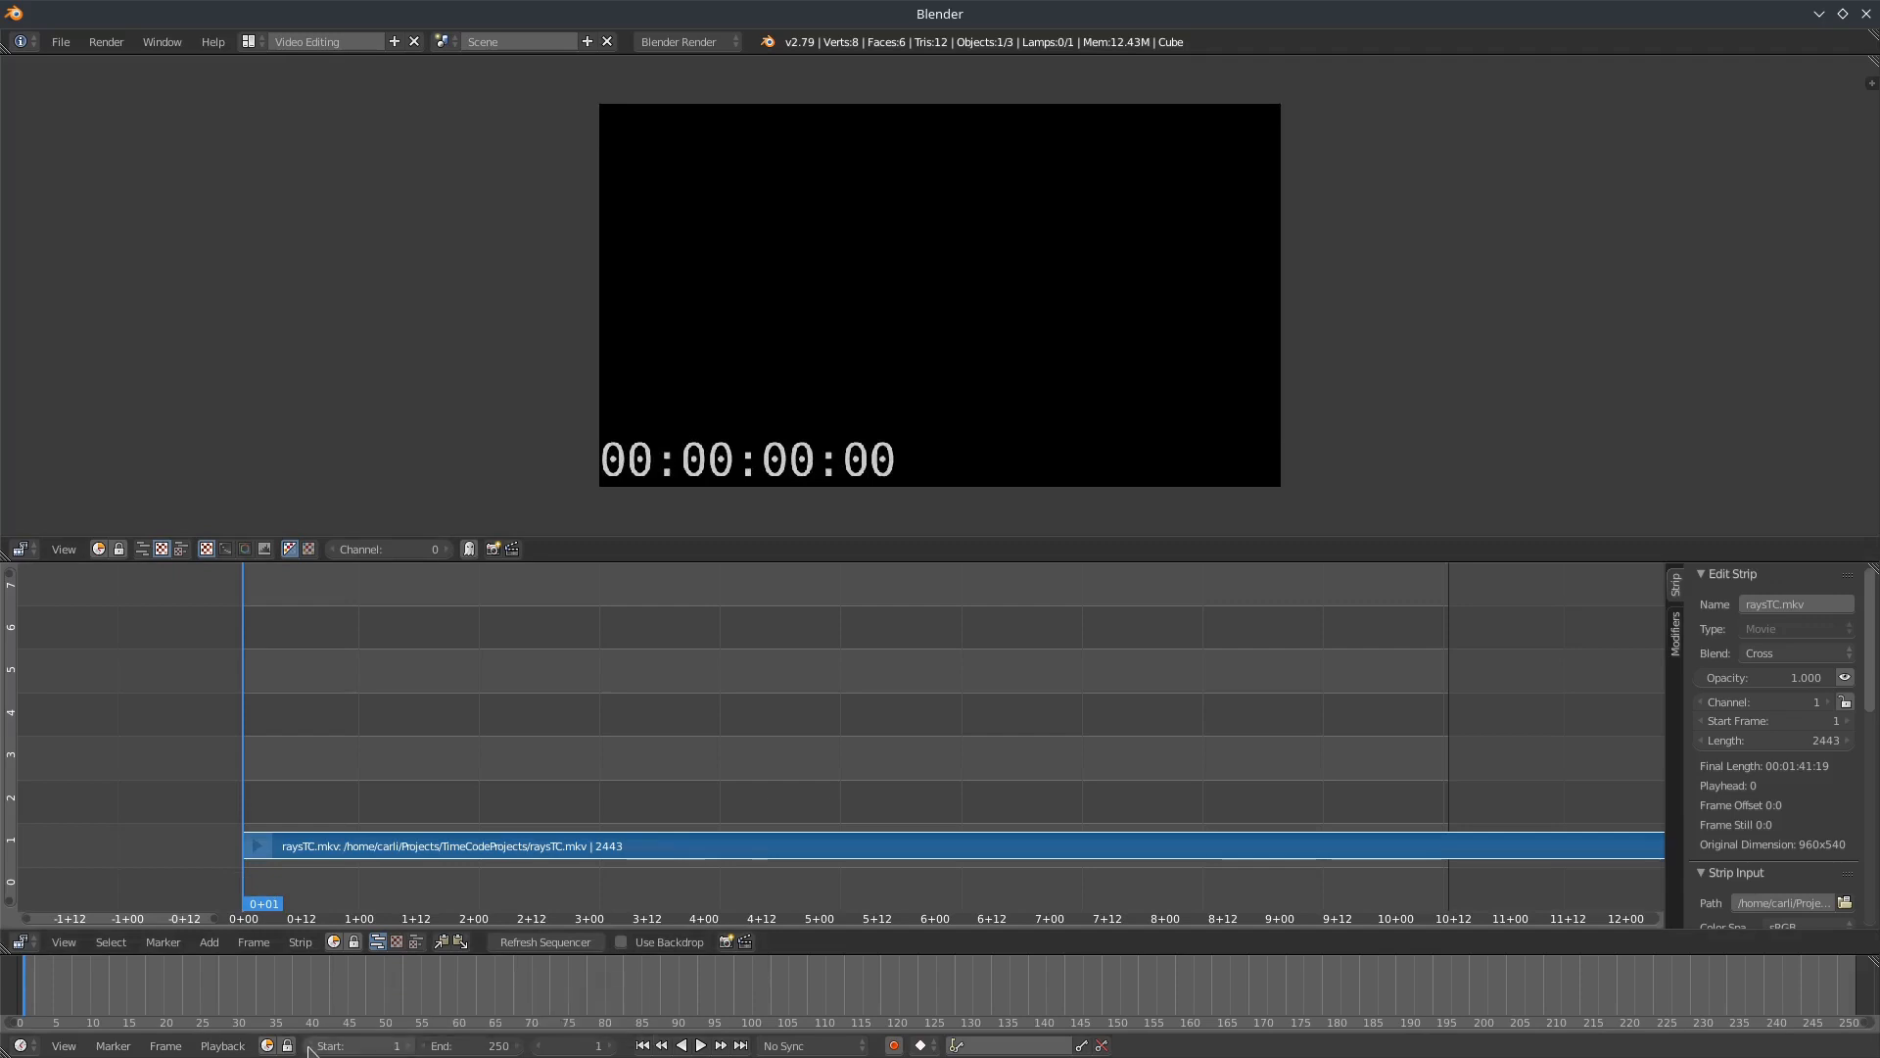
Set the timeline's start frame to 0 and move the sequencer playhead to frame 46.
scroll(373, 855, "up", 2)
left_click_drag(360, 807, 719, 800)
scroll(719, 801, "up", 3)
left_click(689, 850)
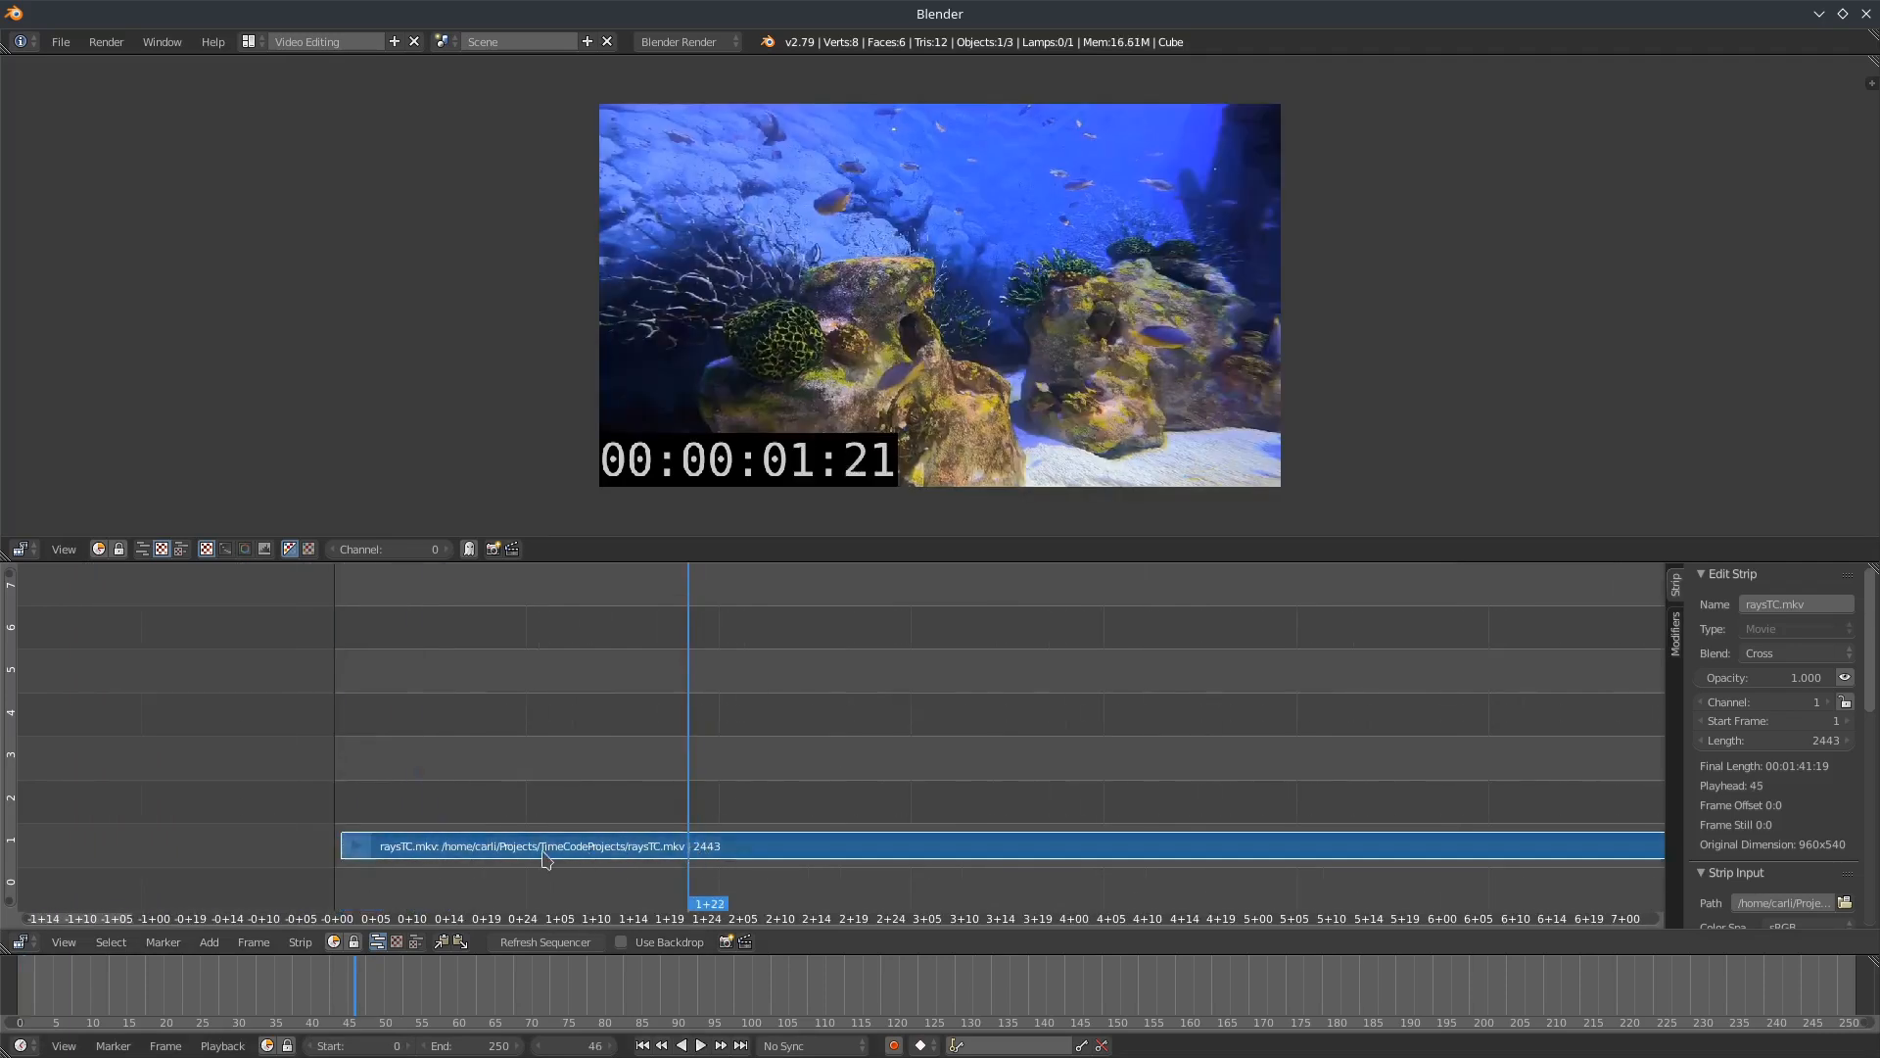
Move the raysTC.mkv strip one frame earlier so that it starts at frame 0.
key("g")
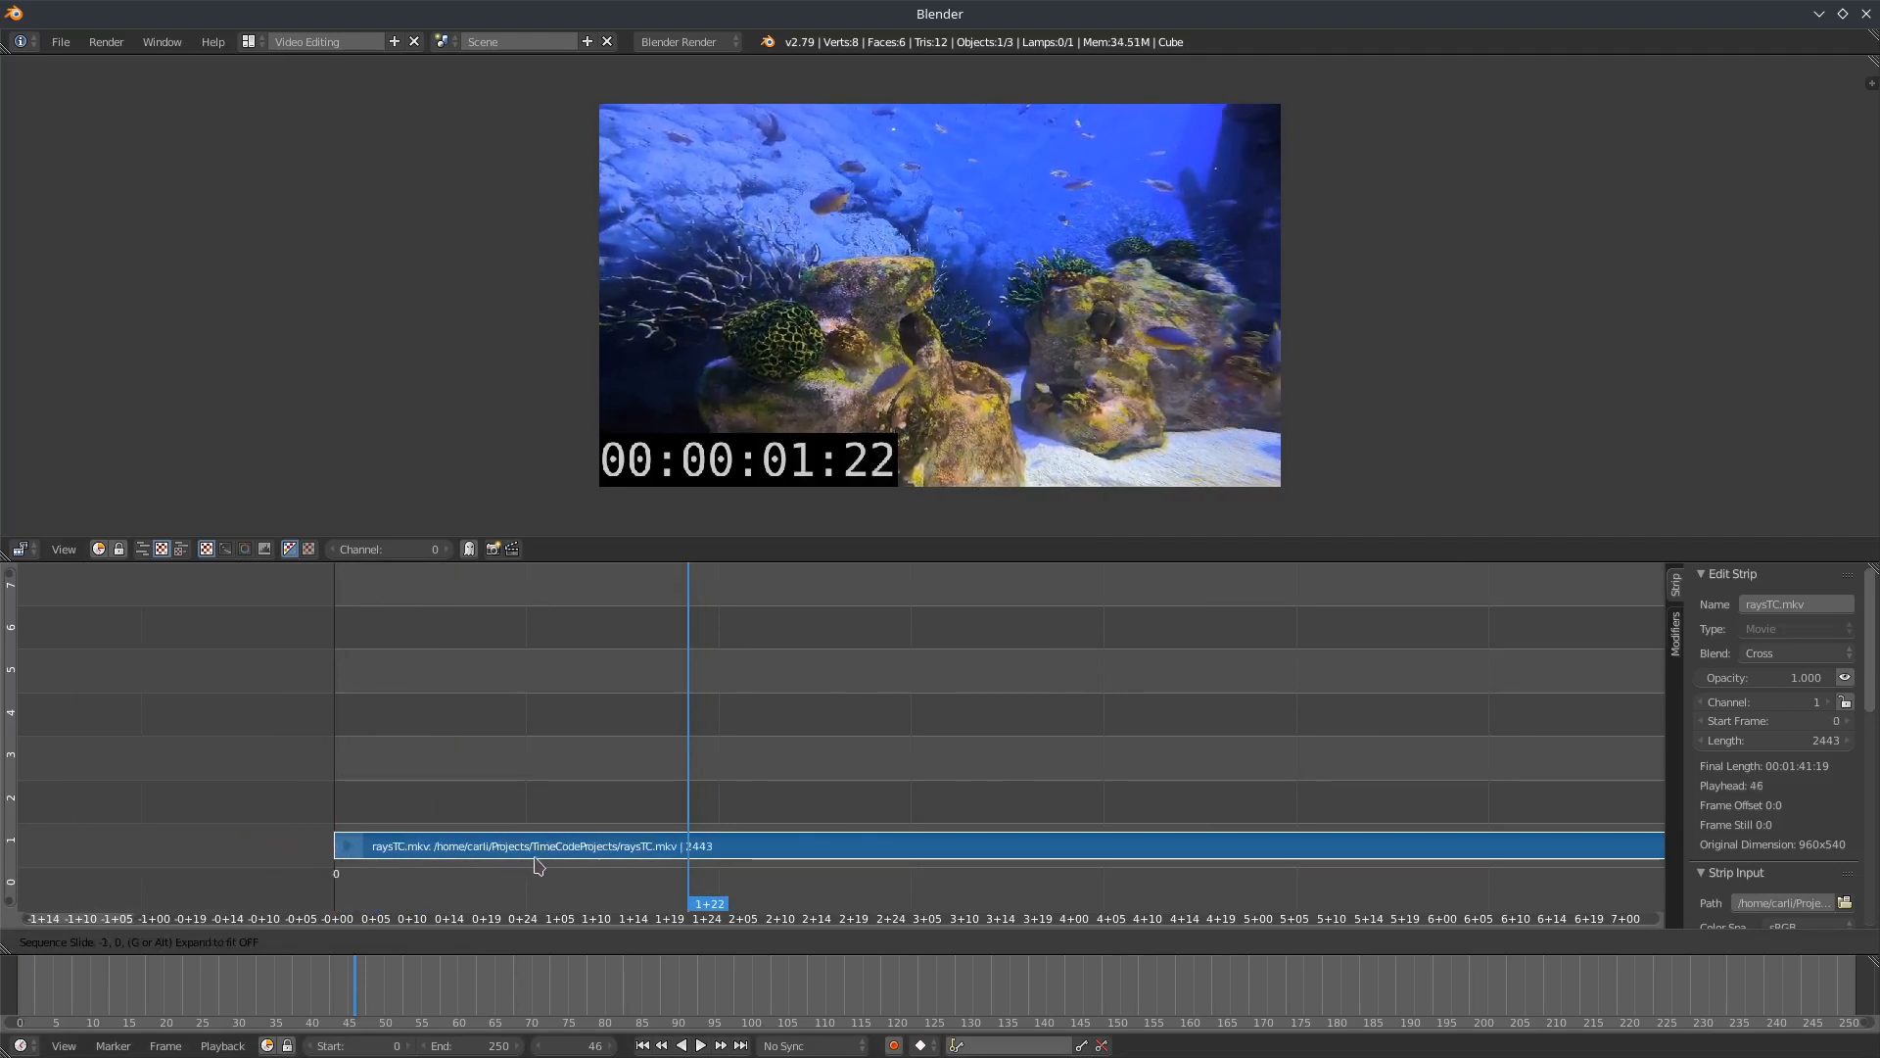
left_click(537, 865)
Find the end of the raysTC.mkv strip and move the playhead to its last frame, 2442.
scroll(832, 830, "down", 3)
scroll(1228, 733, "down", 2)
left_click_drag(965, 779, 519, 794)
scroll(1026, 791, "down", 7)
left_click_drag(1300, 787, 943, 763)
scroll(946, 771, "down", 3)
left_click_drag(1264, 737, 894, 739)
scroll(1028, 739, "down", 3)
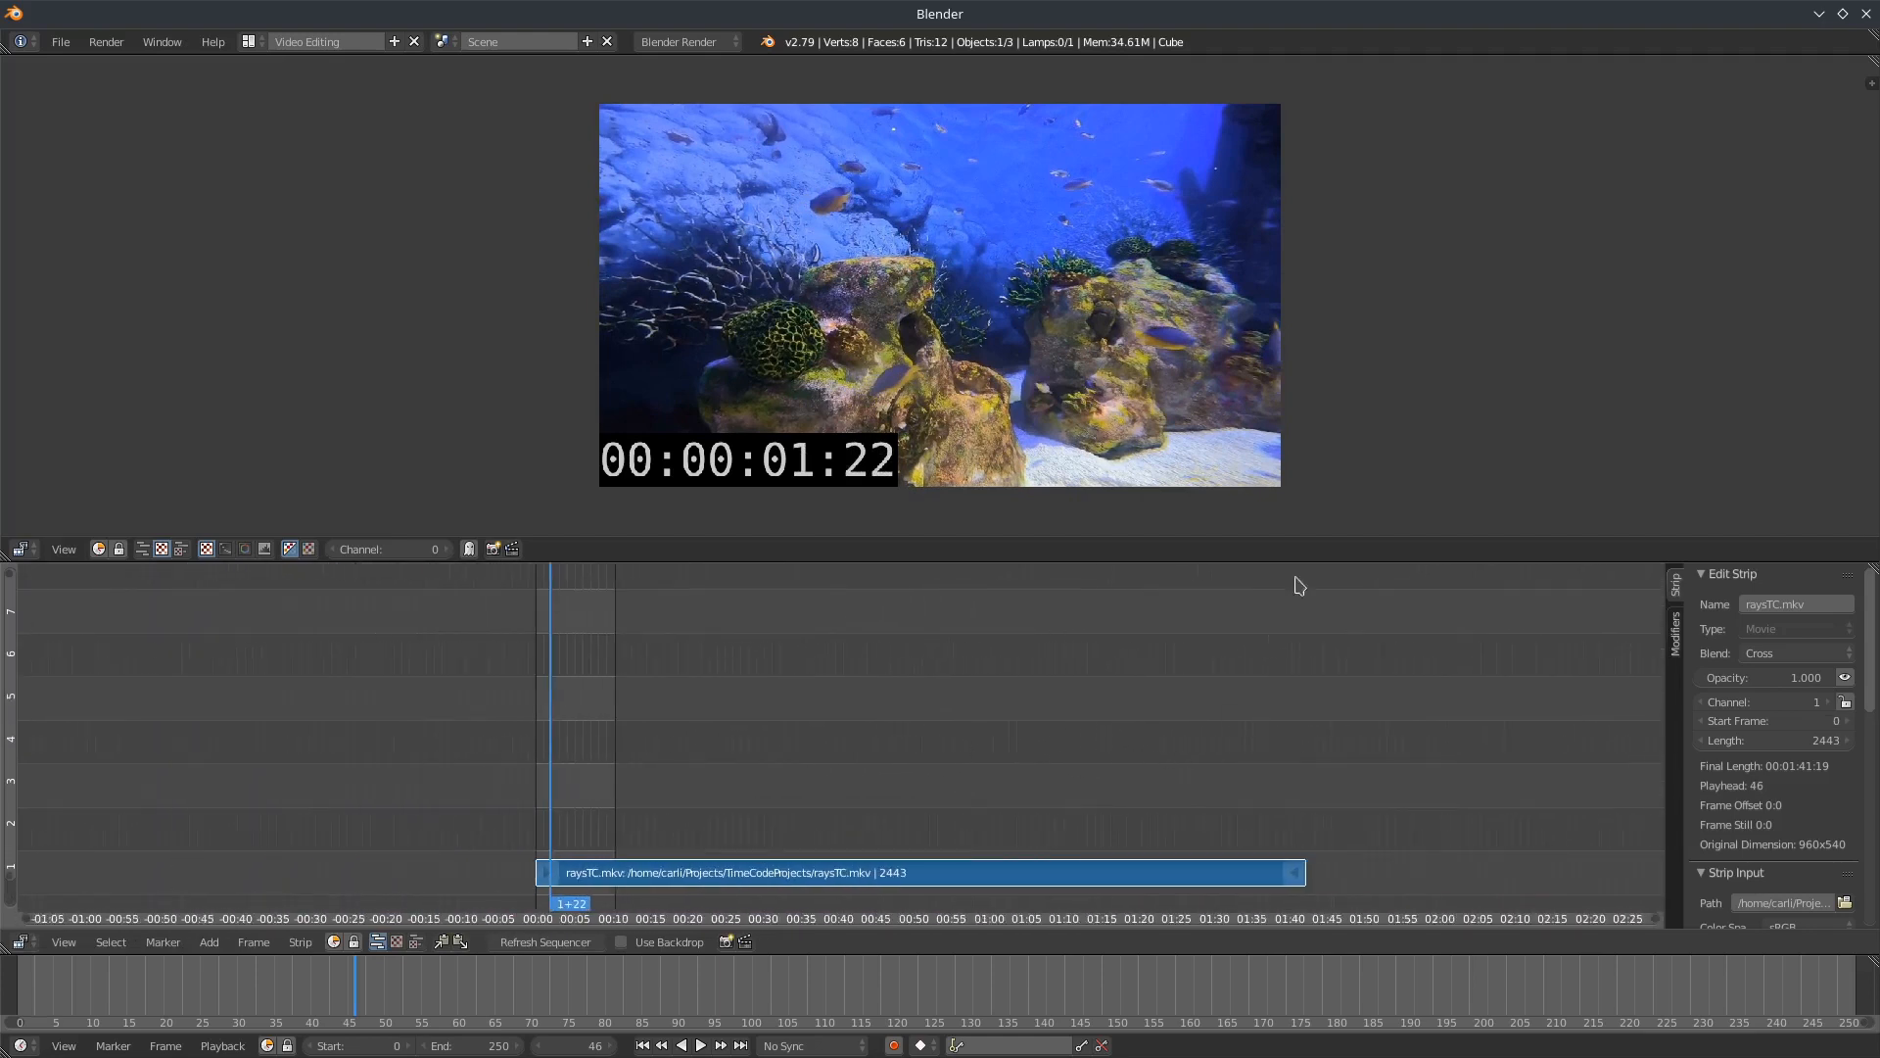
left_click_drag(1271, 584, 931, 689)
scroll(1301, 627, "up", 3)
scroll(1156, 685, "up", 8)
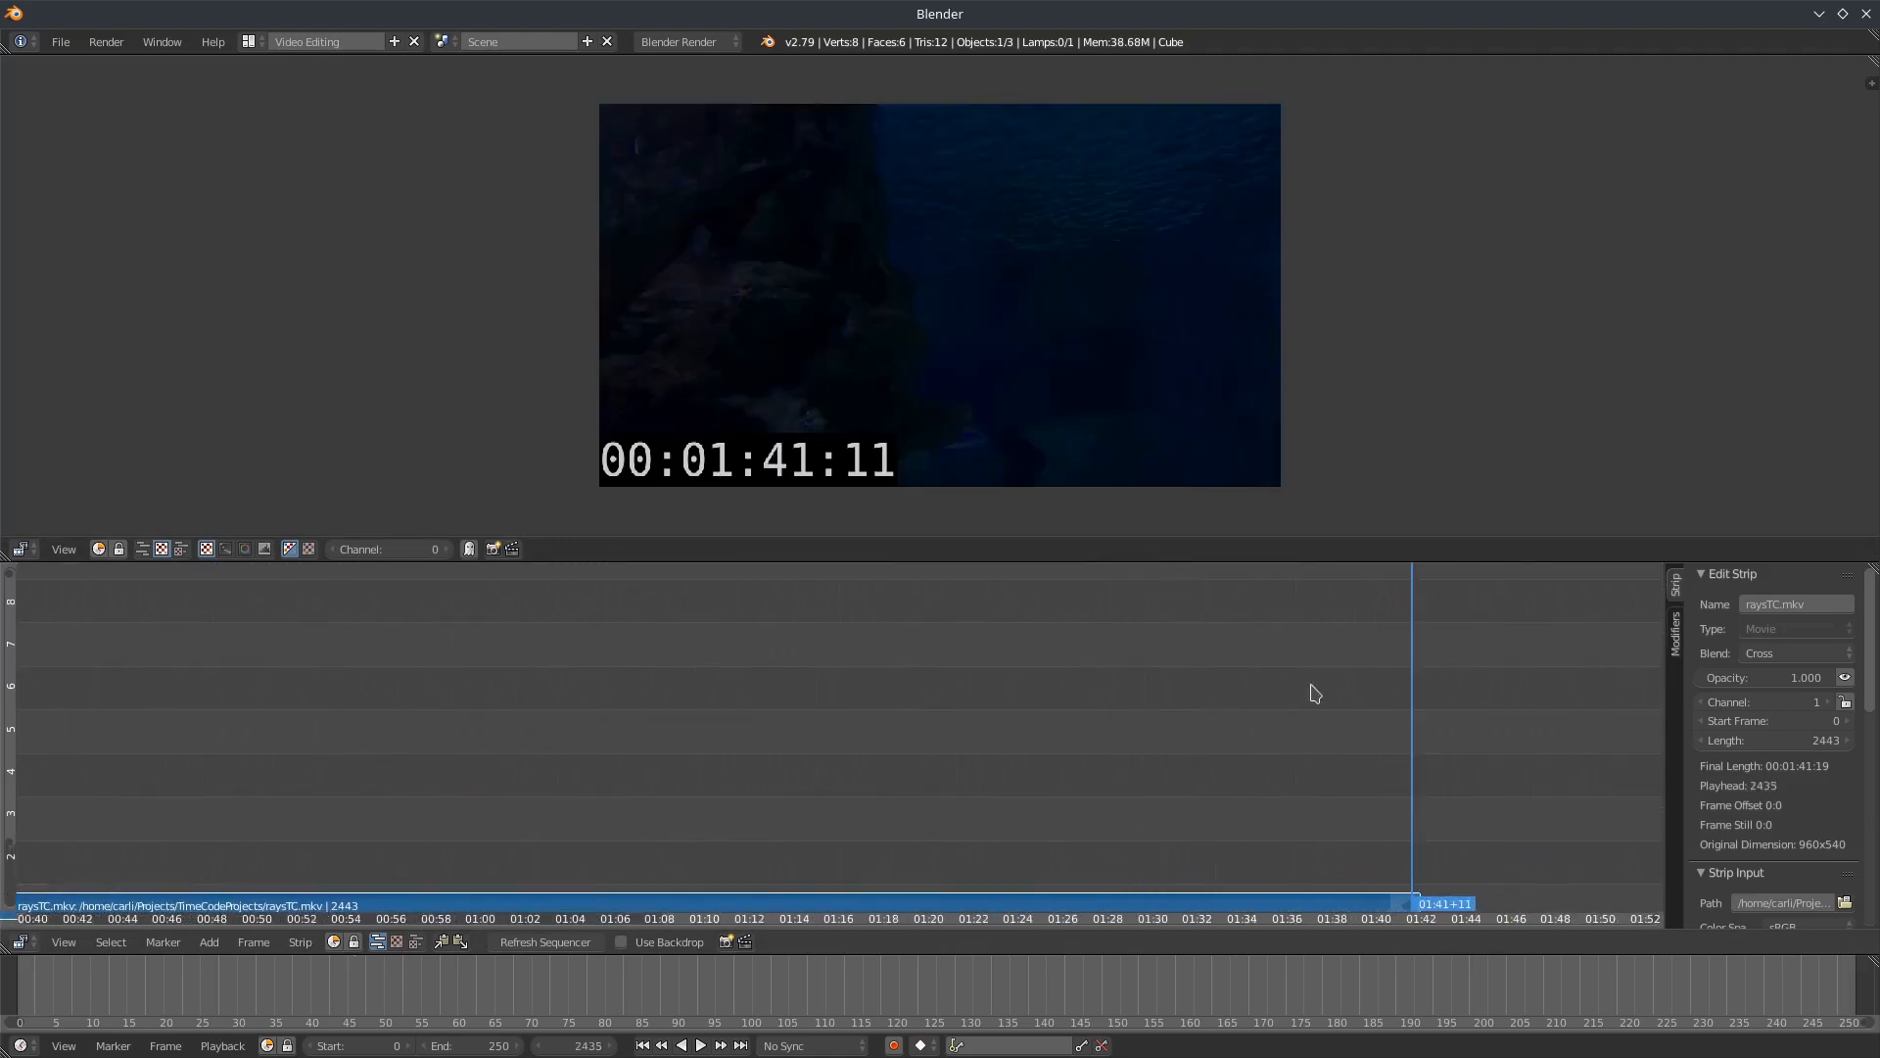
left_click_drag(1312, 686, 984, 639)
scroll(1067, 677, "up", 6)
left_click_drag(1164, 713, 863, 702)
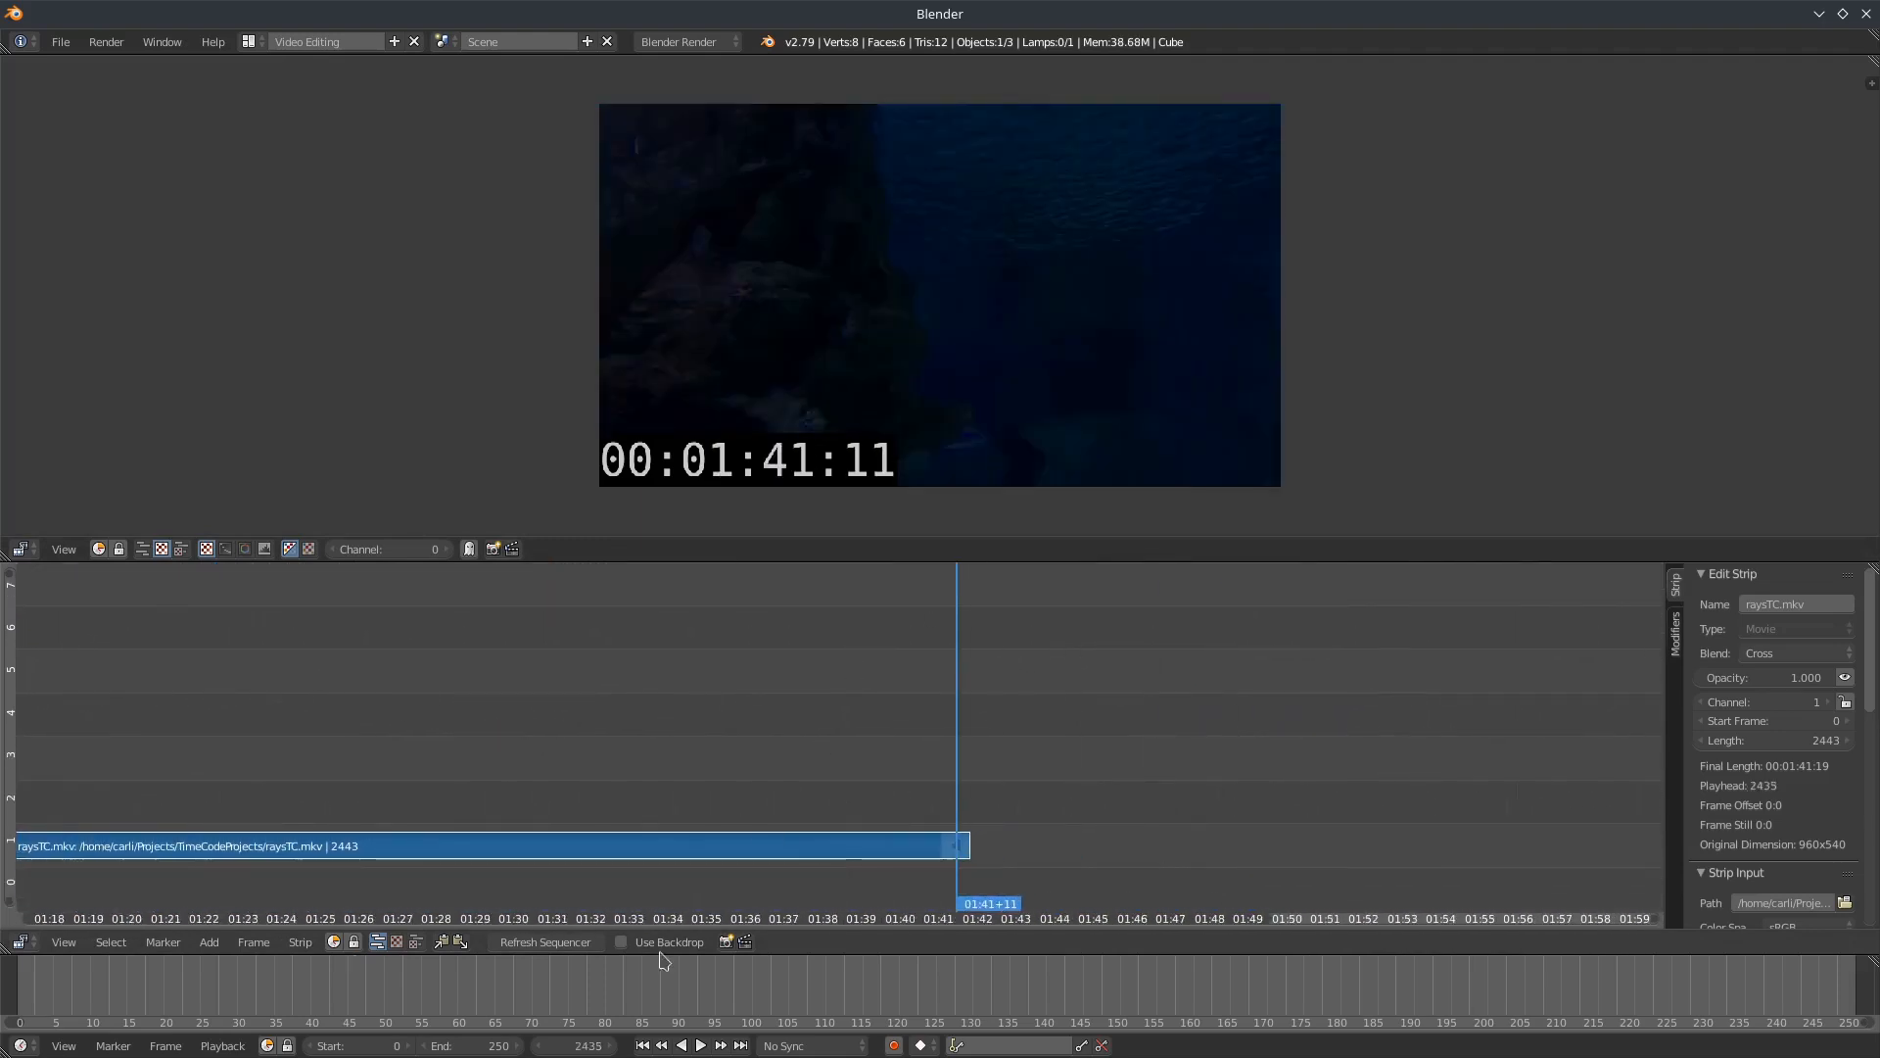
left_click(612, 1043)
left_click(613, 1044)
left_click(613, 1044)
left_click(613, 1044)
left_click(613, 1044)
left_click(613, 1044)
left_click(614, 1044)
left_click(613, 1044)
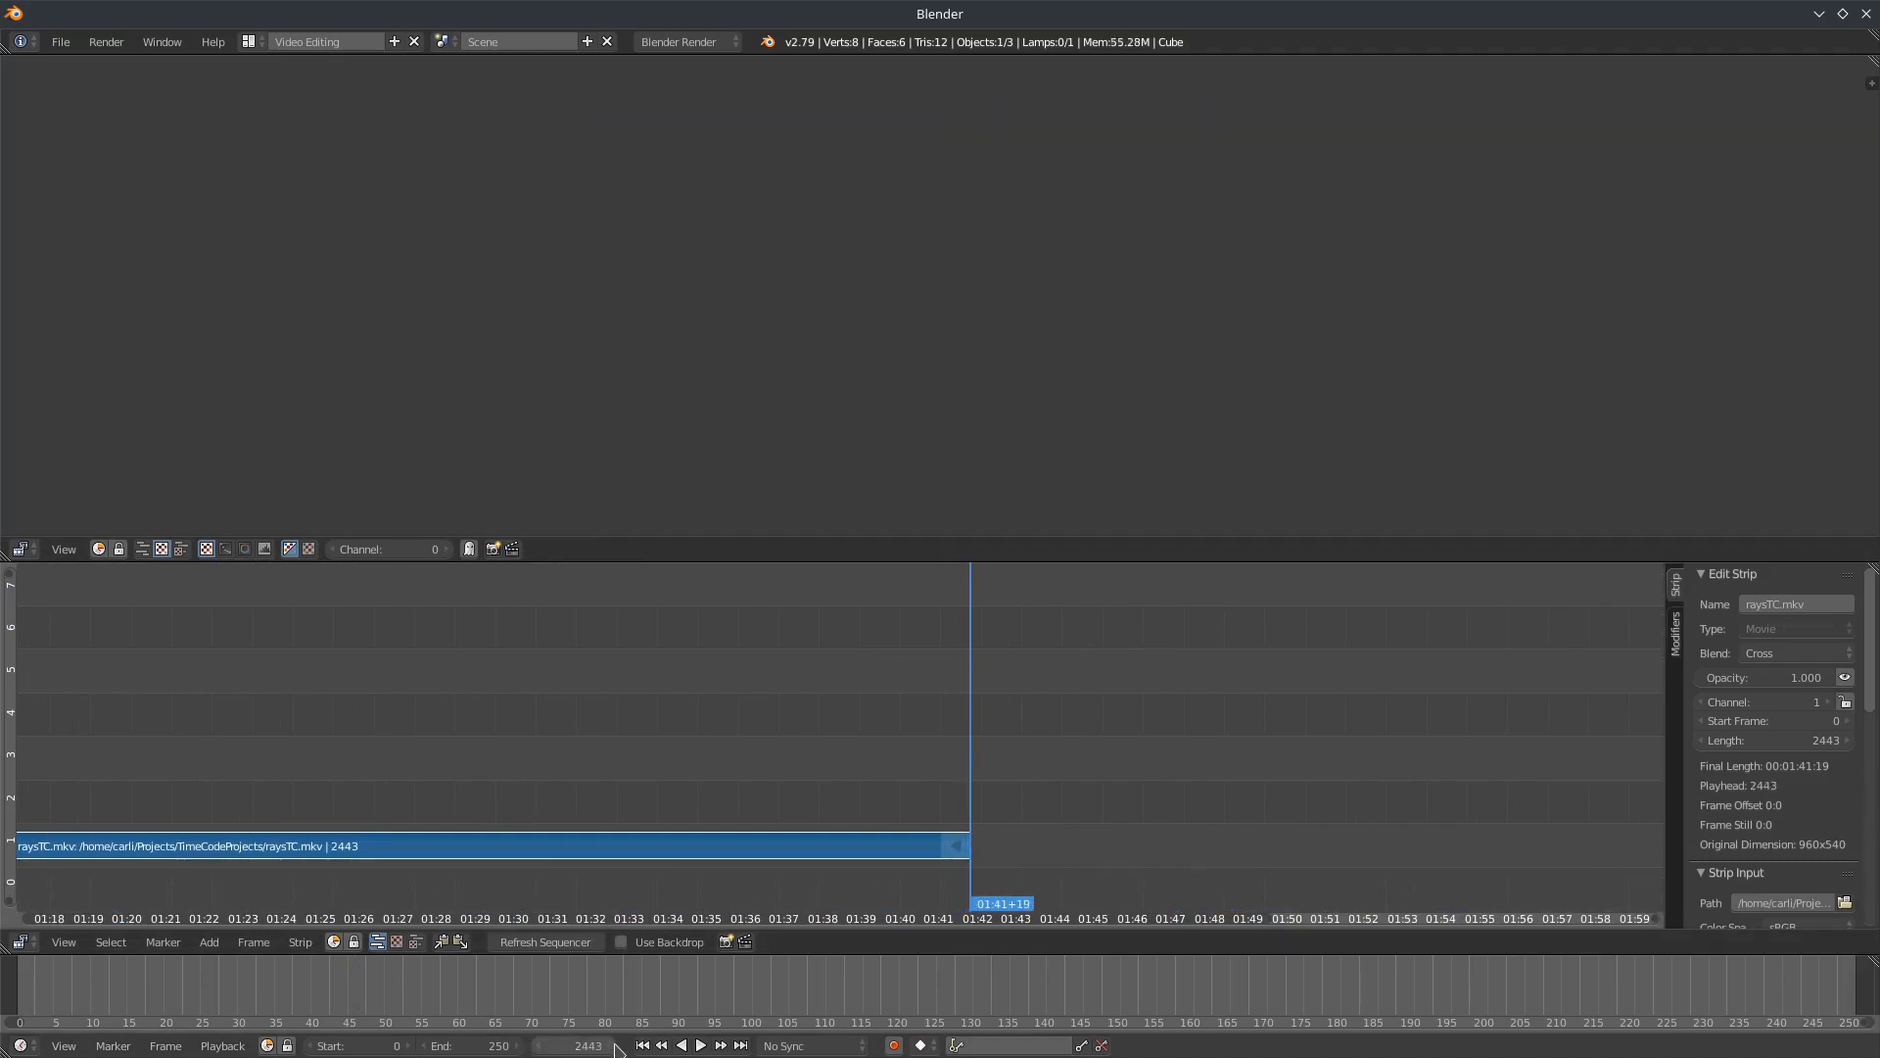
left_click(542, 1046)
Set the timeline's end frame to 2442, return the playhead to frame 0 and fit the whole strip in the sequencer.
left_click(473, 1046)
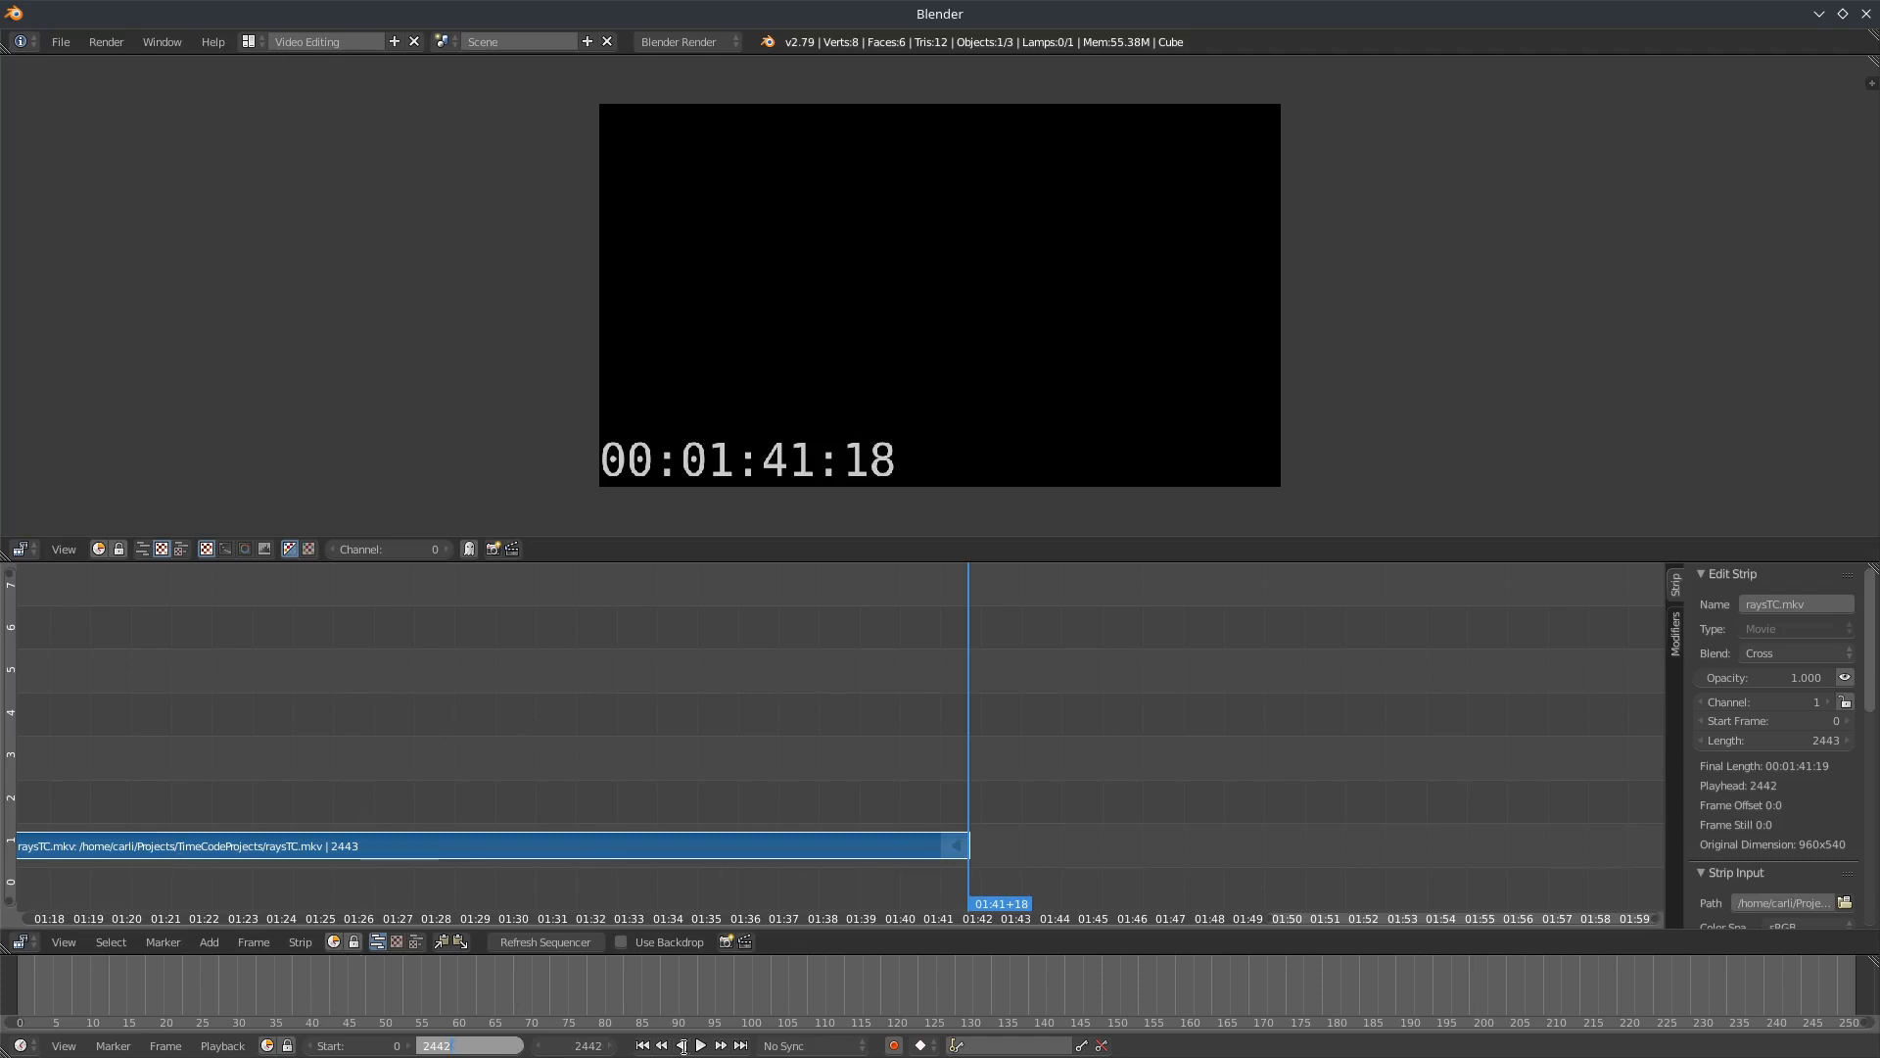
key("Return")
left_click(642, 1044)
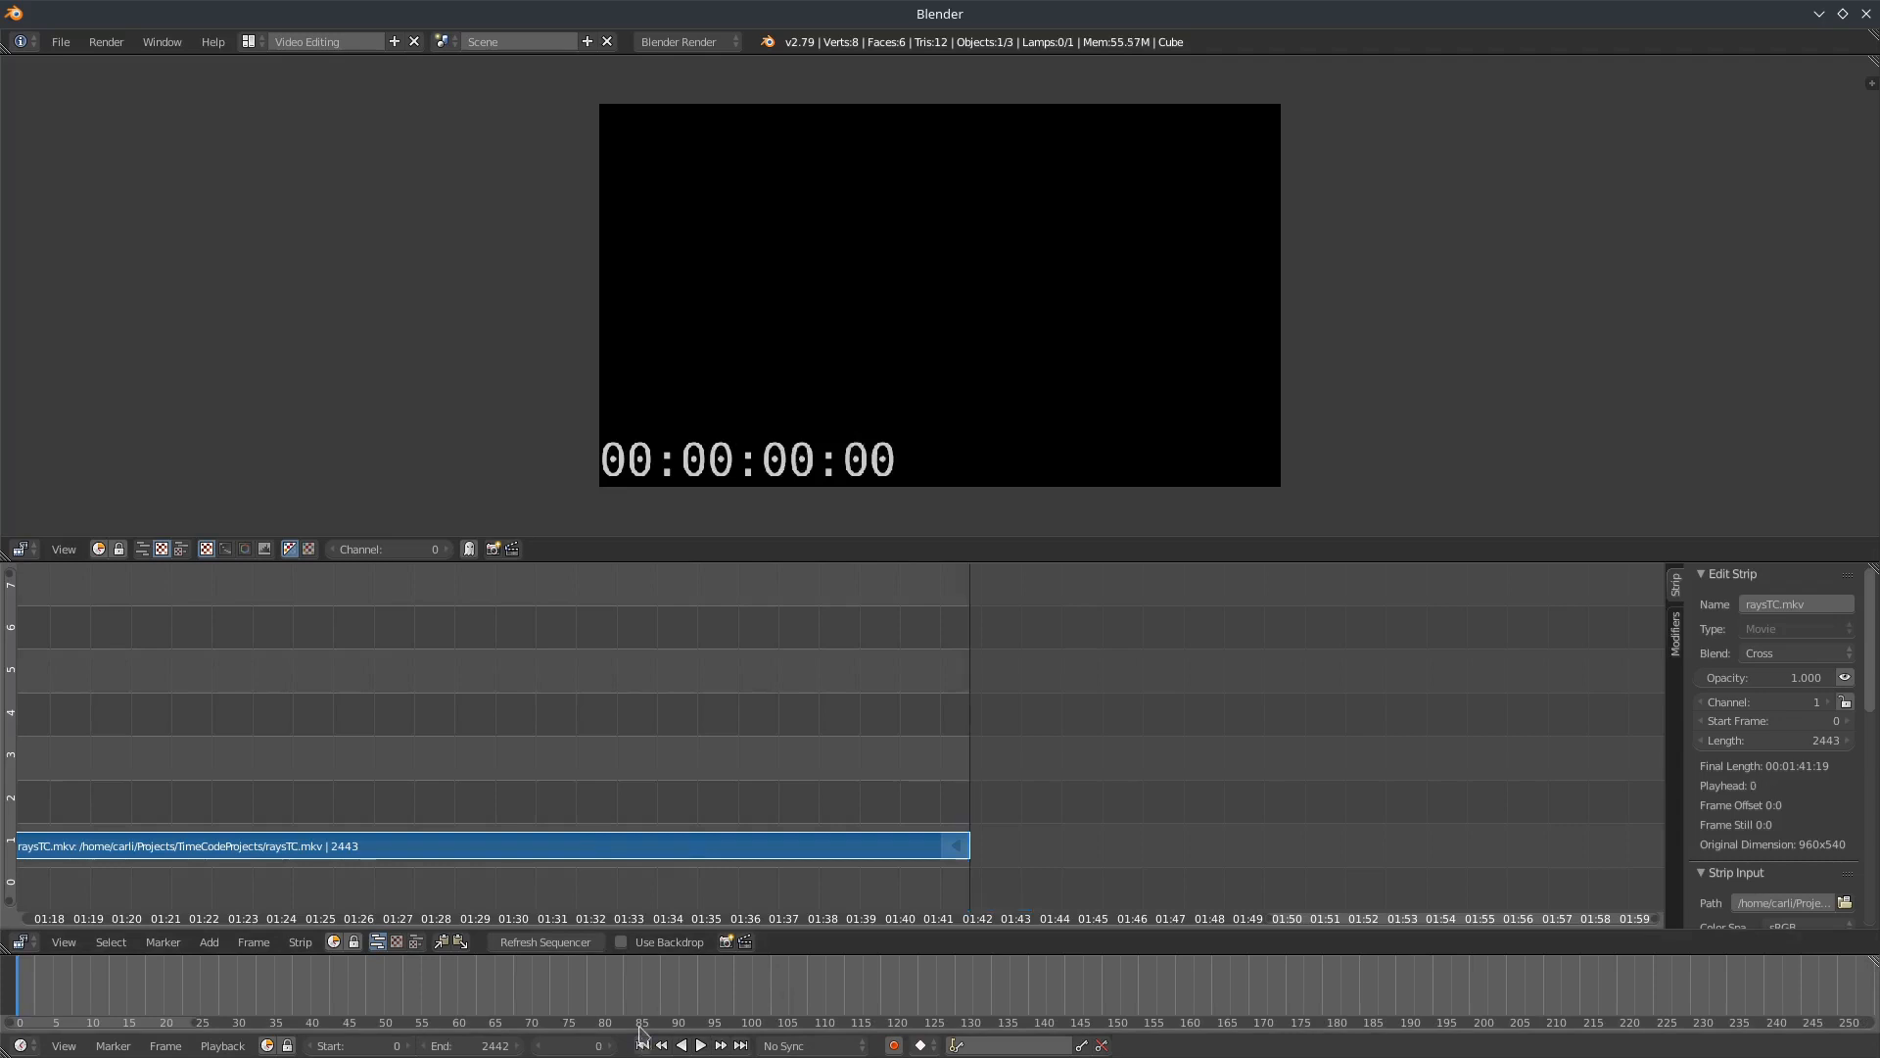
scroll(608, 759, "down", 4)
scroll(568, 725, "down", 4)
left_click_drag(563, 725, 789, 740)
scroll(982, 728, "up", 1)
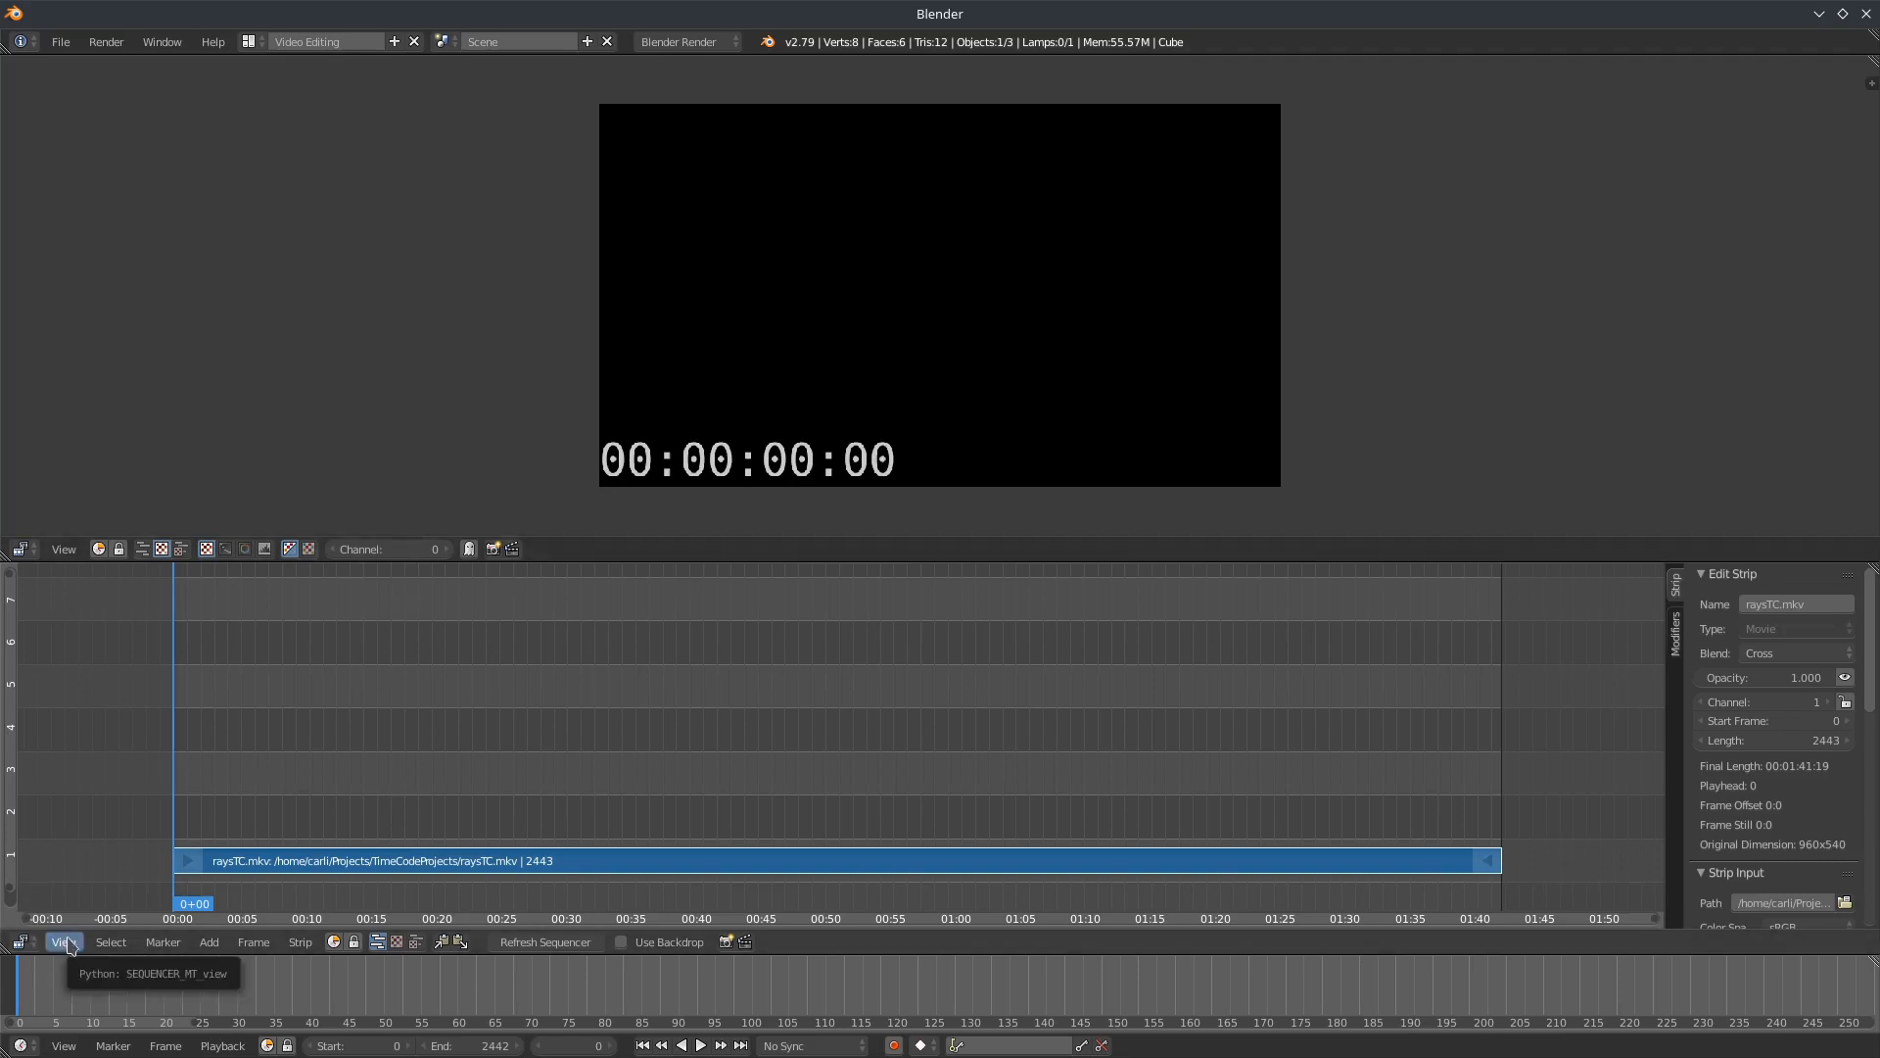
Set the timeline's playback synchronisation to AV-sync.
left_click(222, 1045)
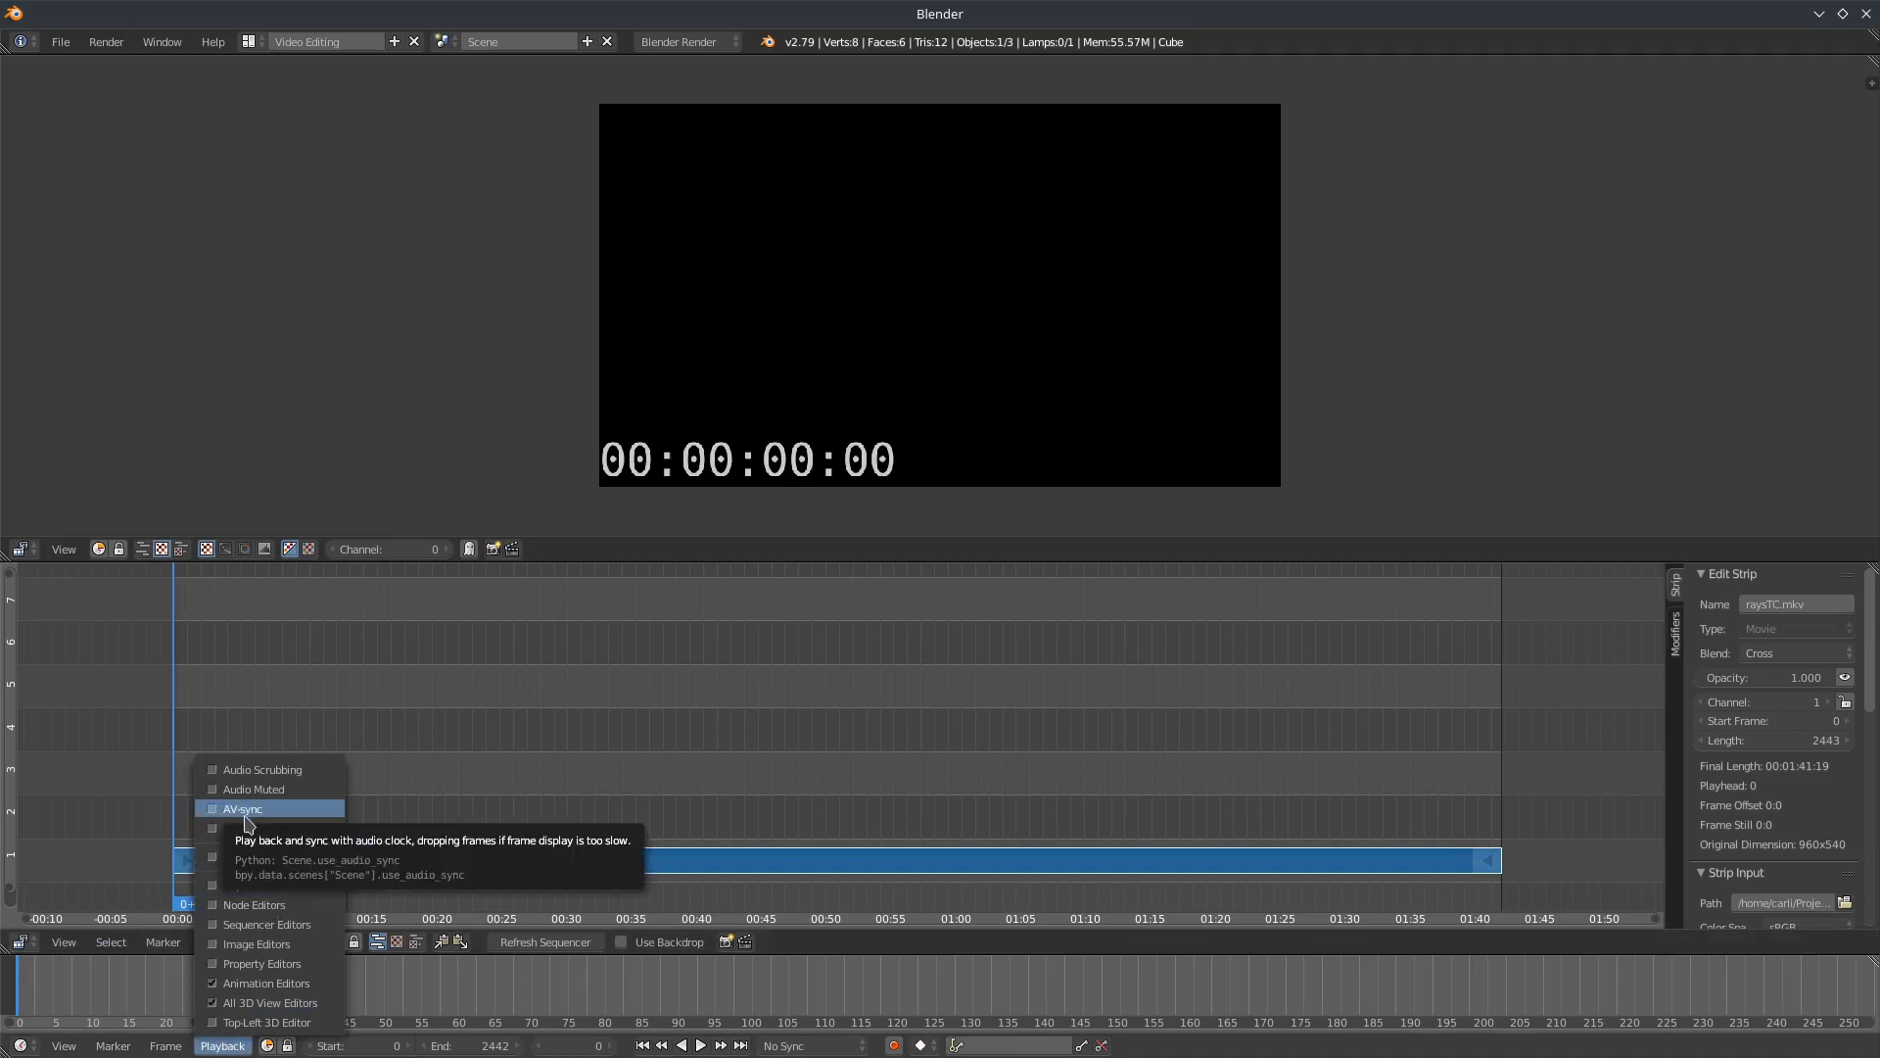
left_click(216, 809)
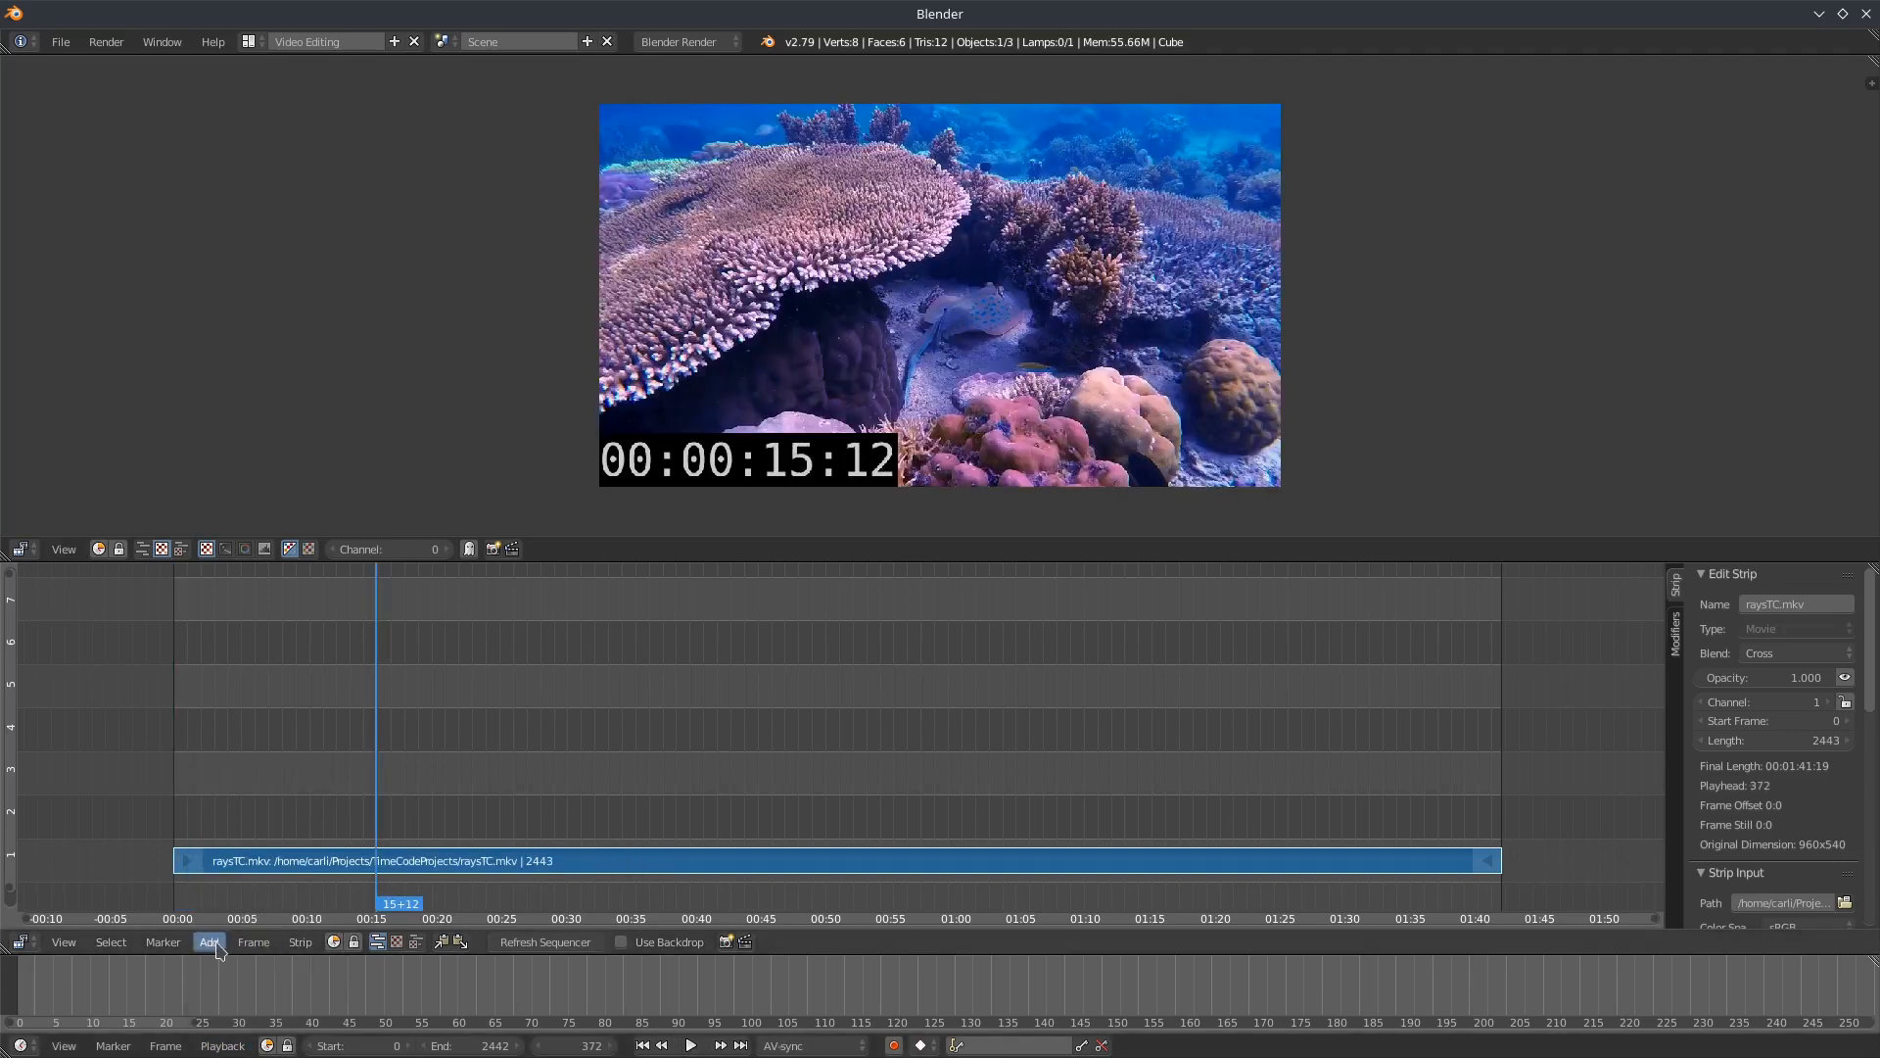
left_click(222, 1045)
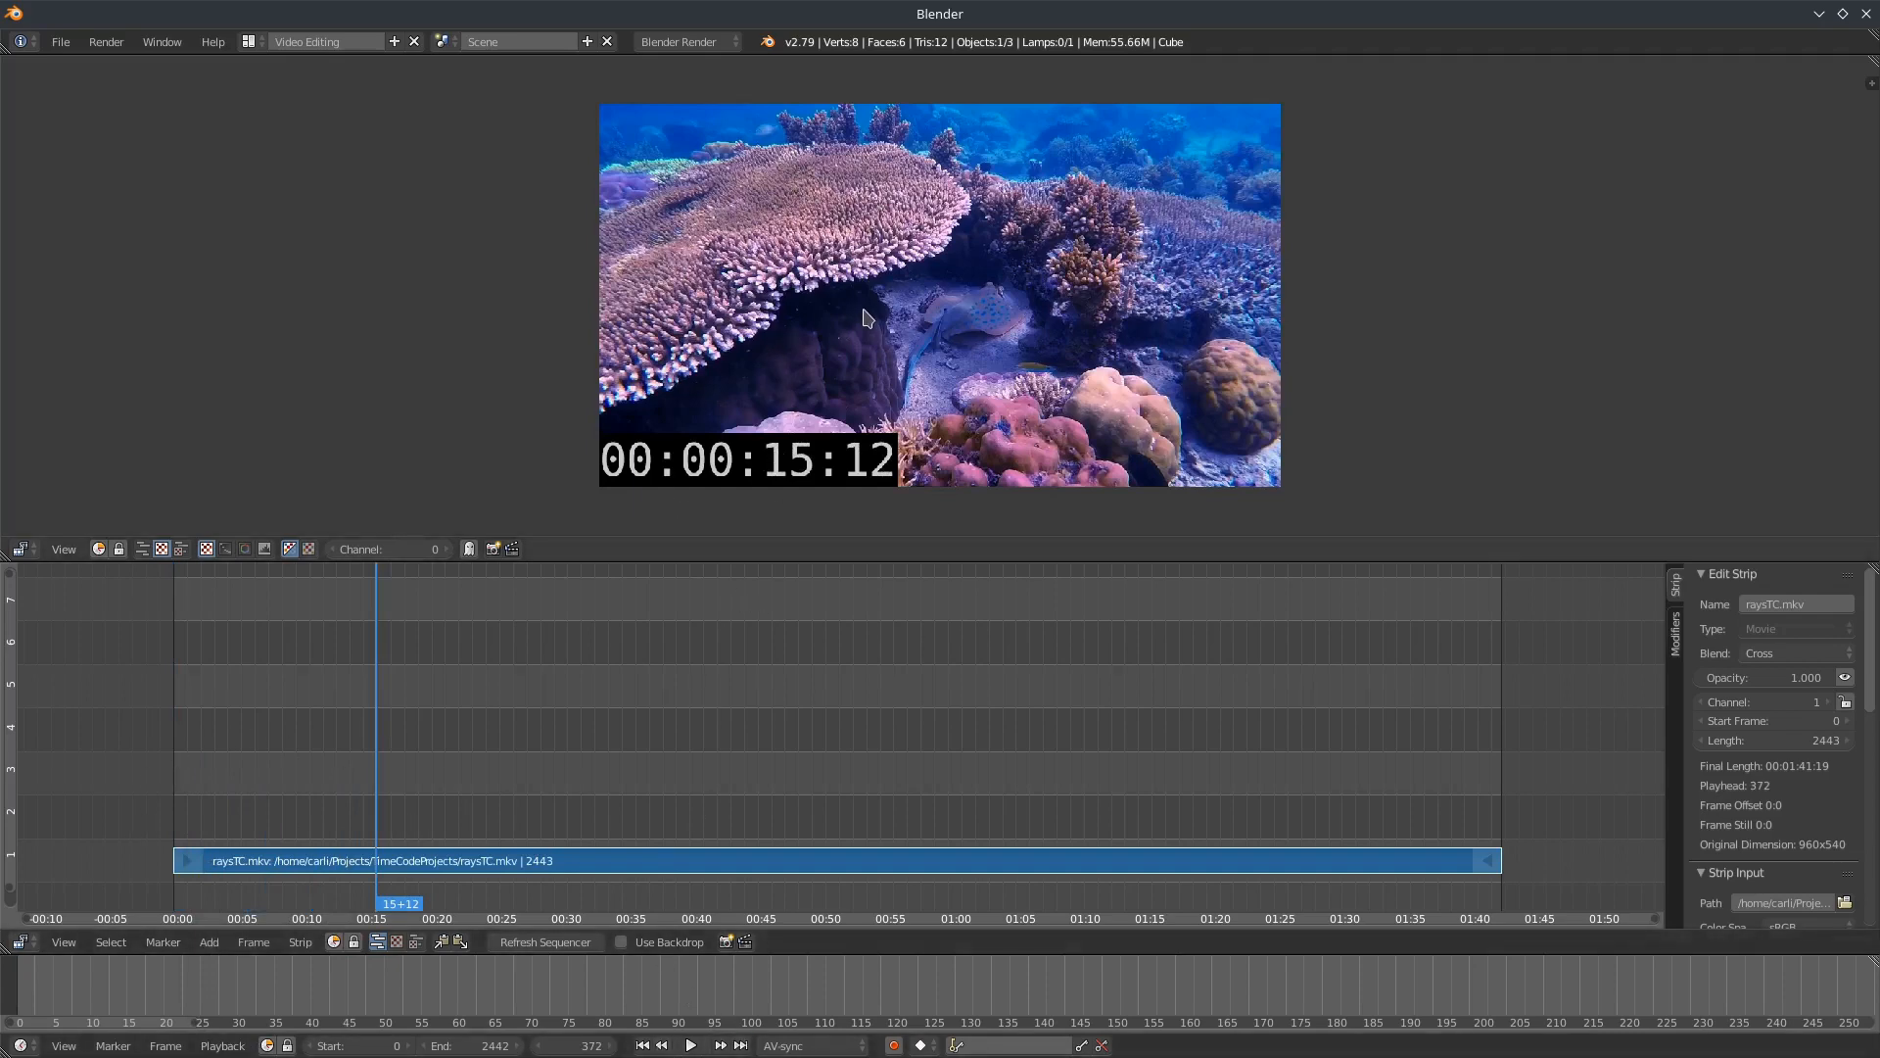
Enlarge the video preview, play the strip from frame 0 for about three seconds, stop it and return to the start.
scroll(867, 316, "up", 1)
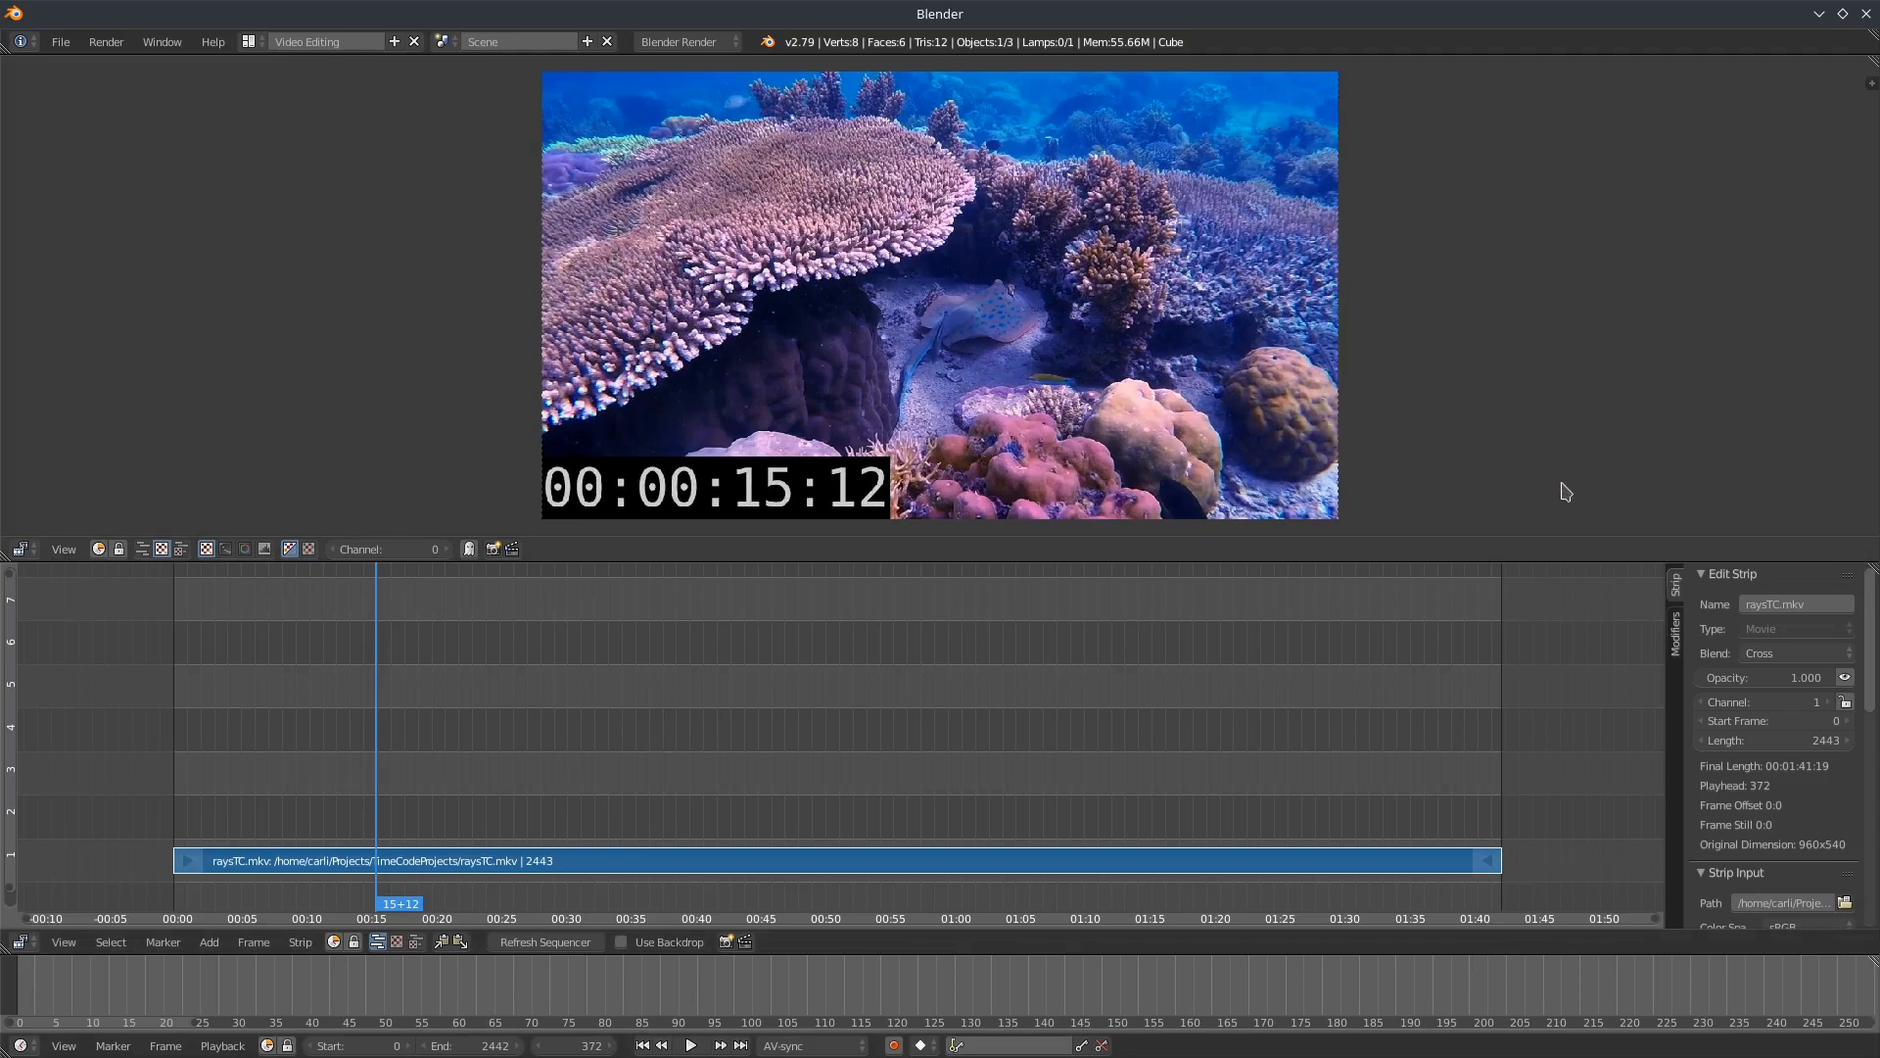
left_click(663, 1046)
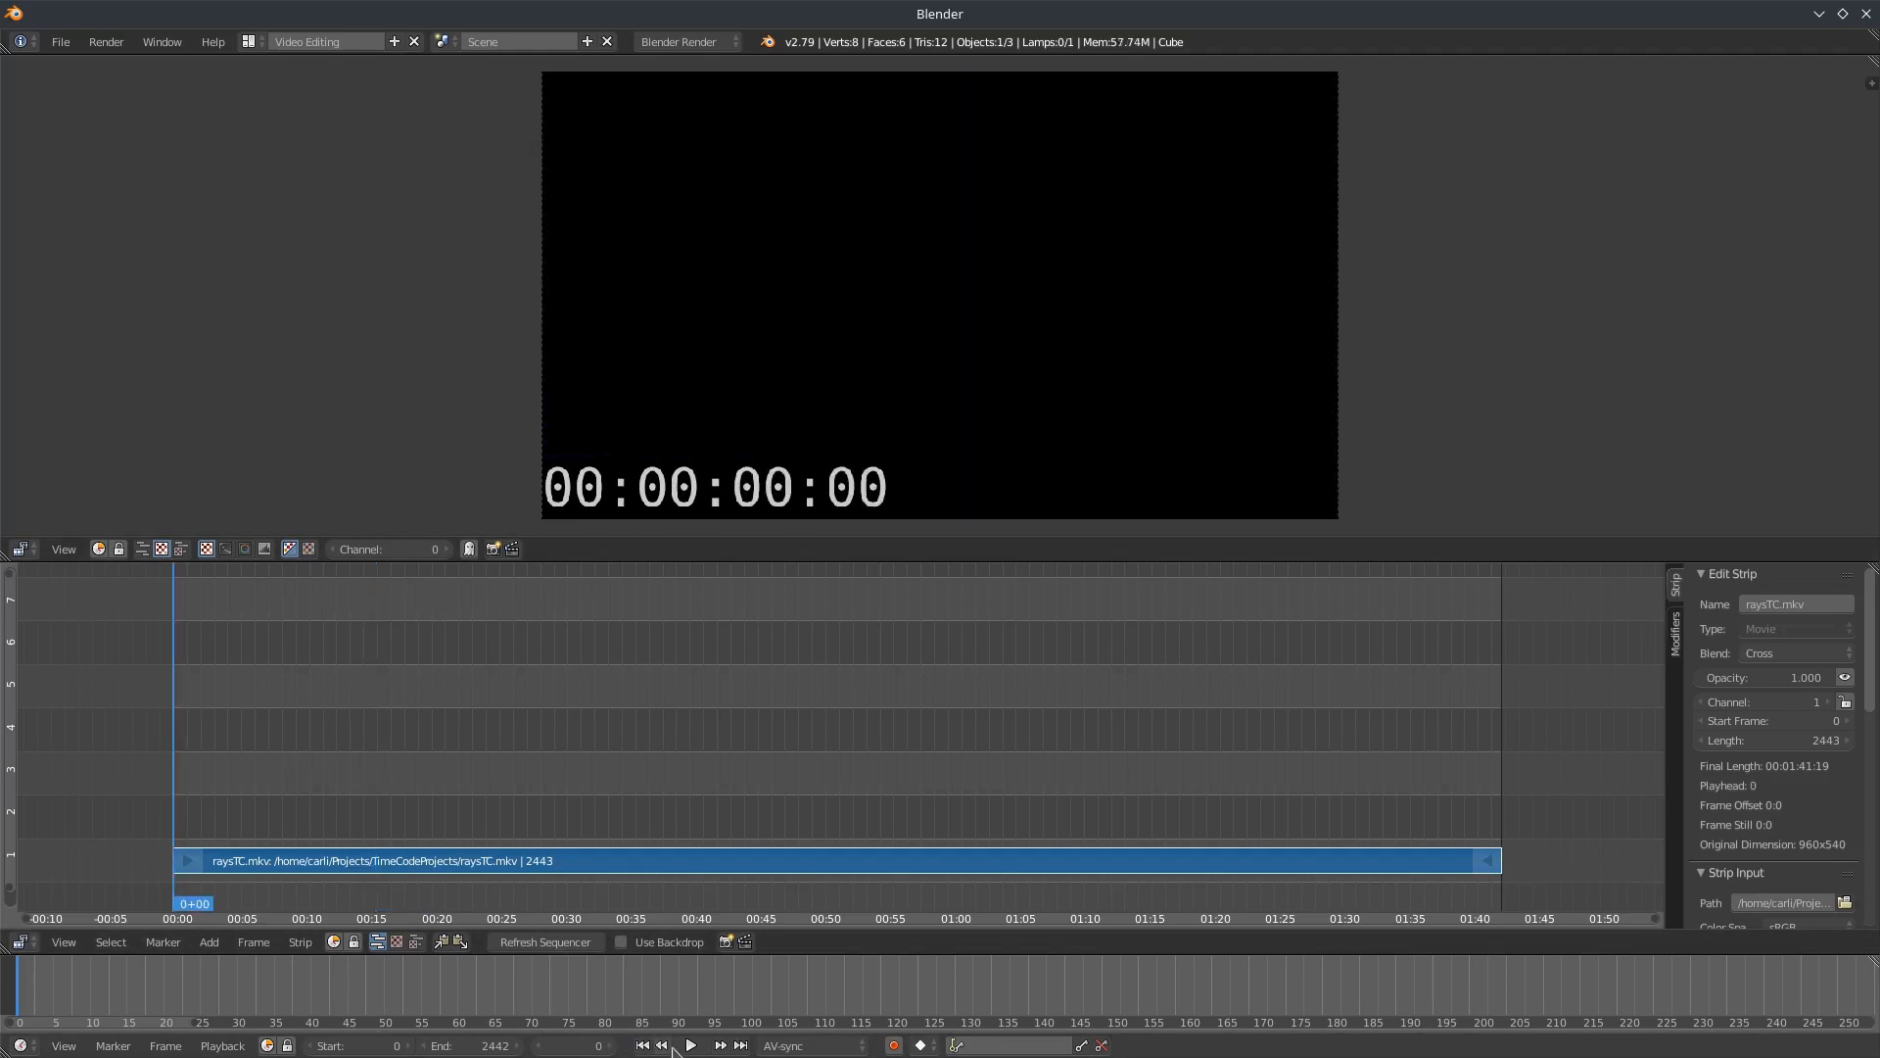
left_click(690, 1046)
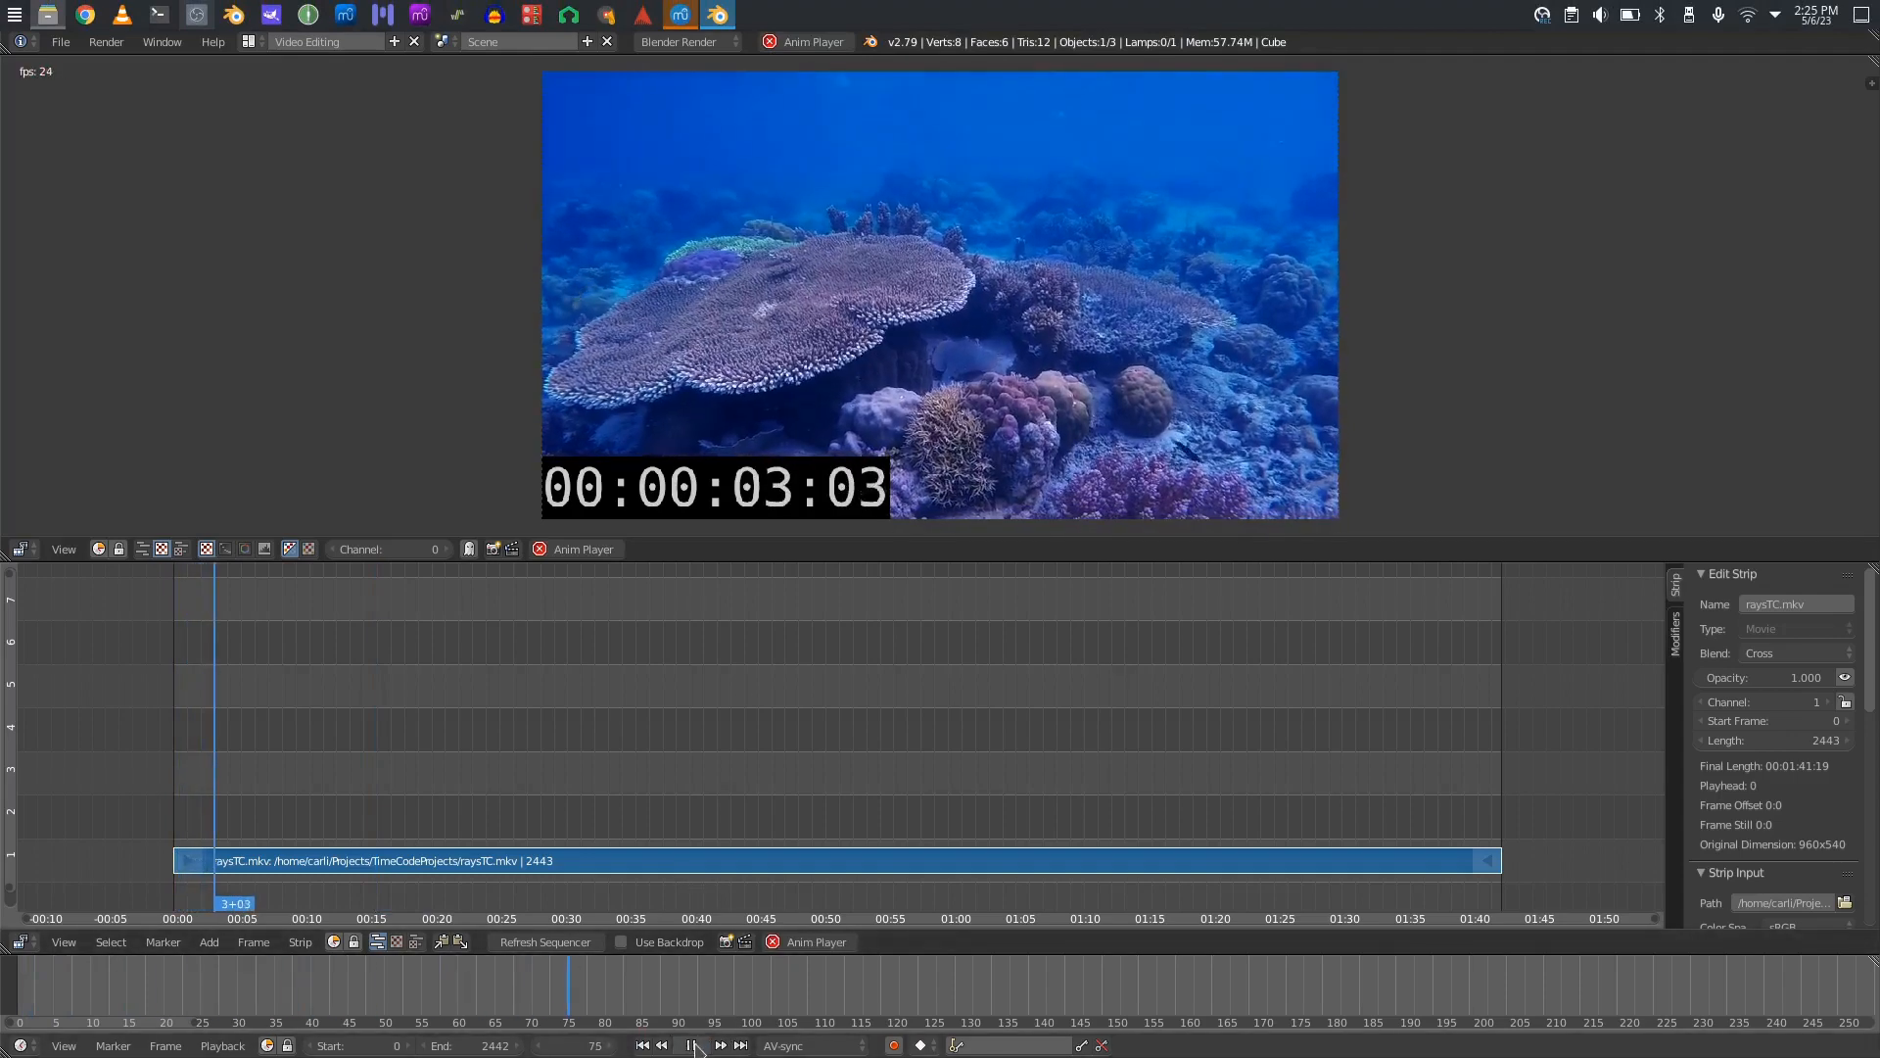
left_click(693, 1046)
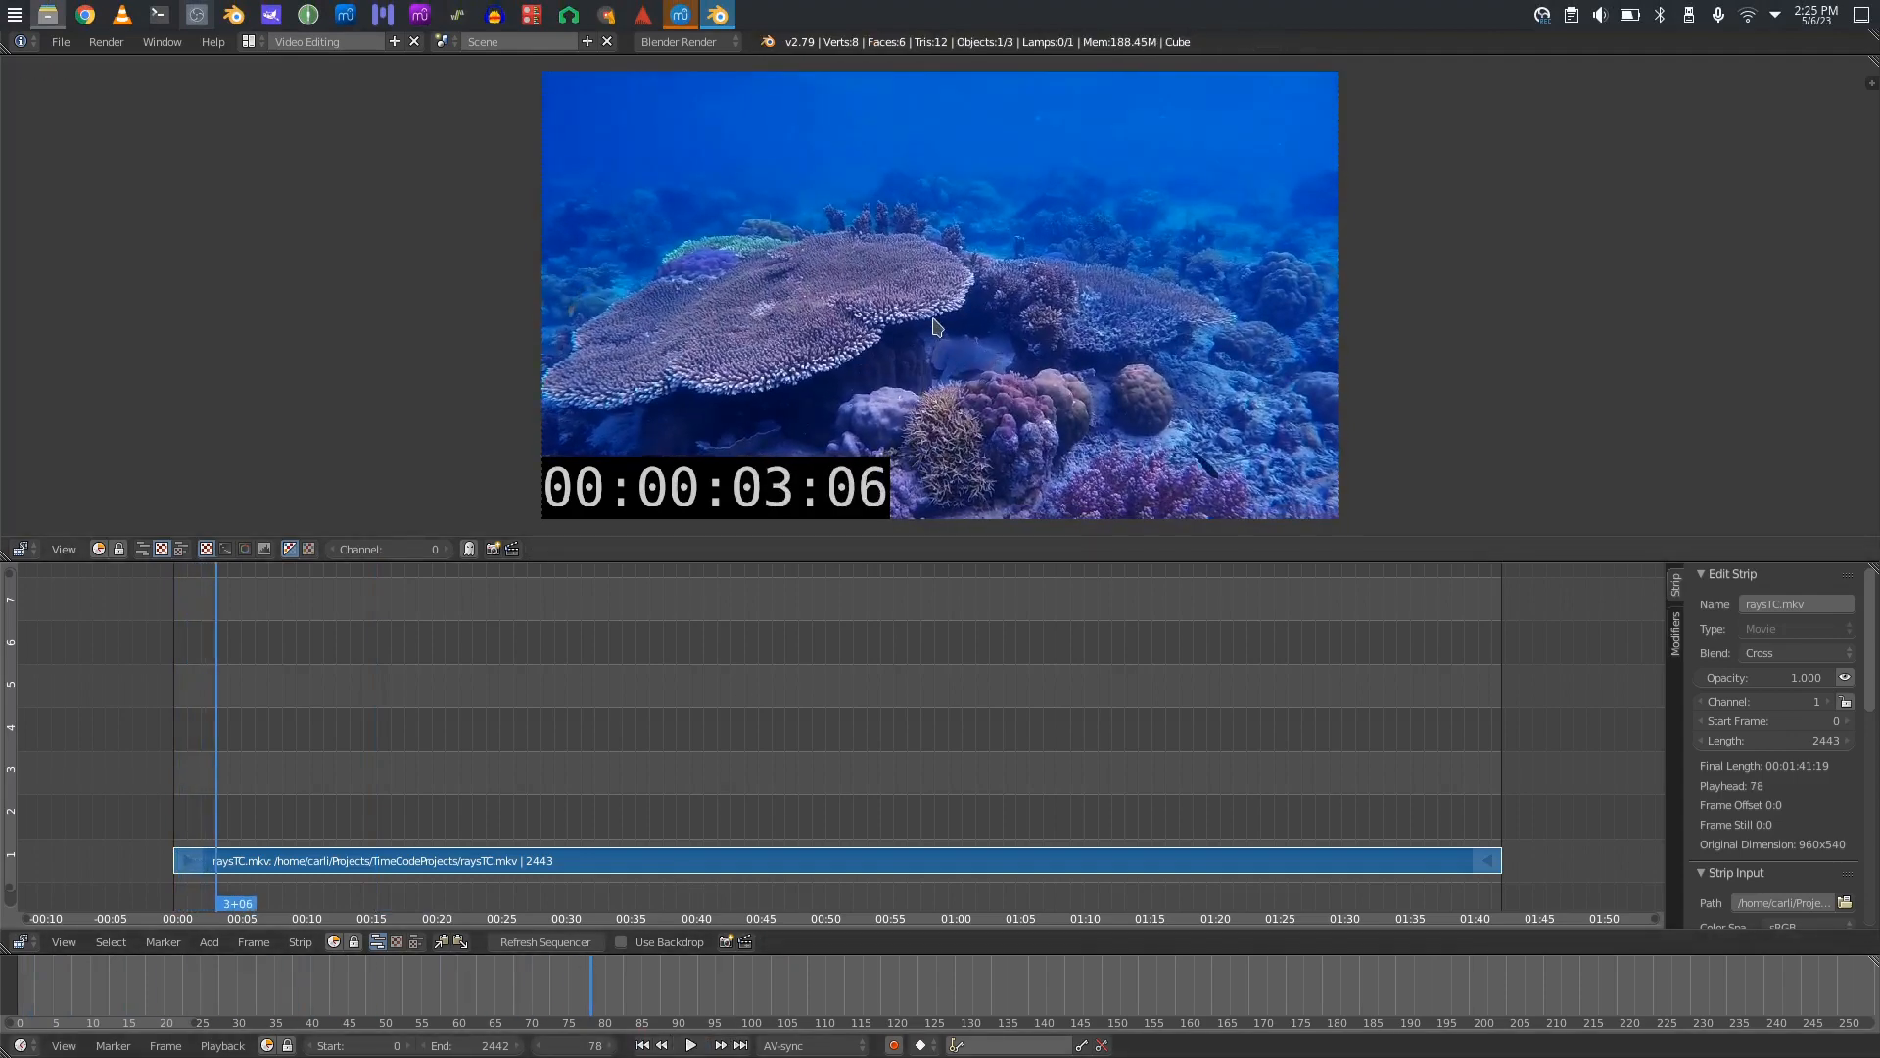
left_click(643, 1046)
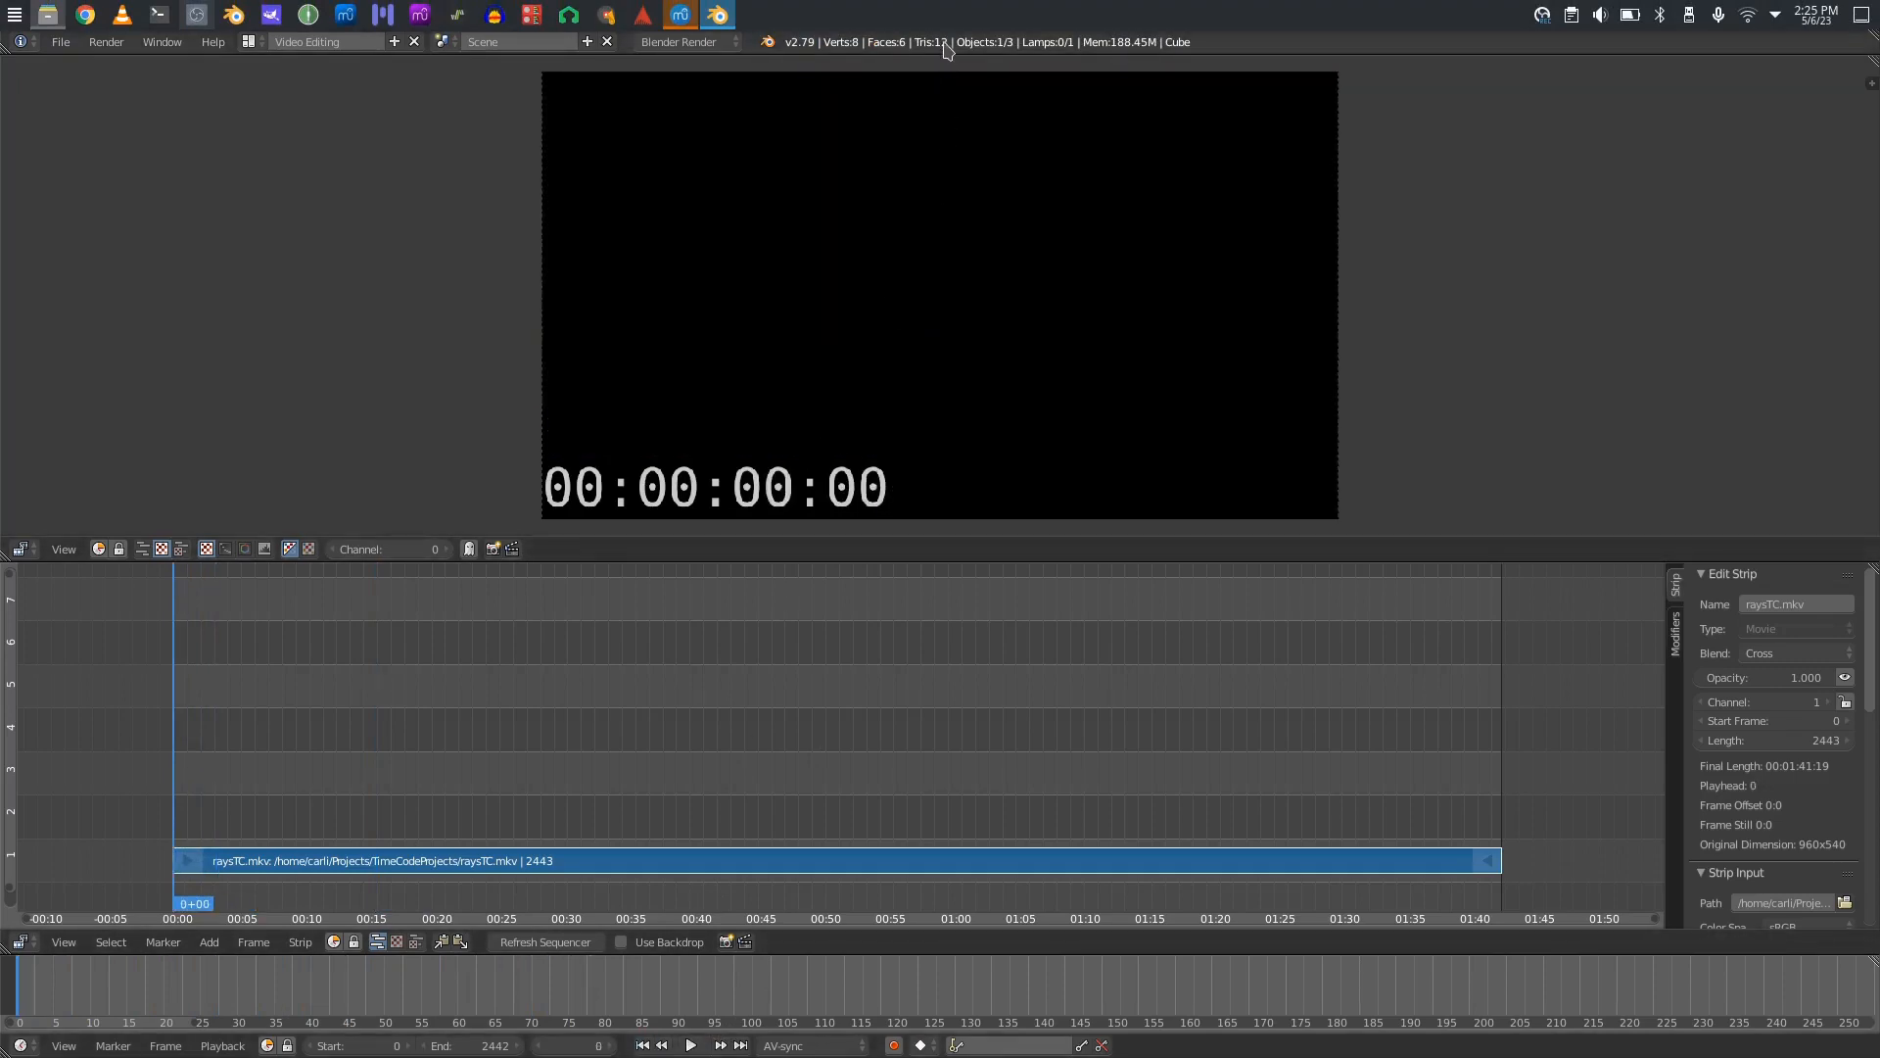
Switch to MuseScore and change both the MuseScore and Blender windows from maximized to floating.
left_click(681, 14)
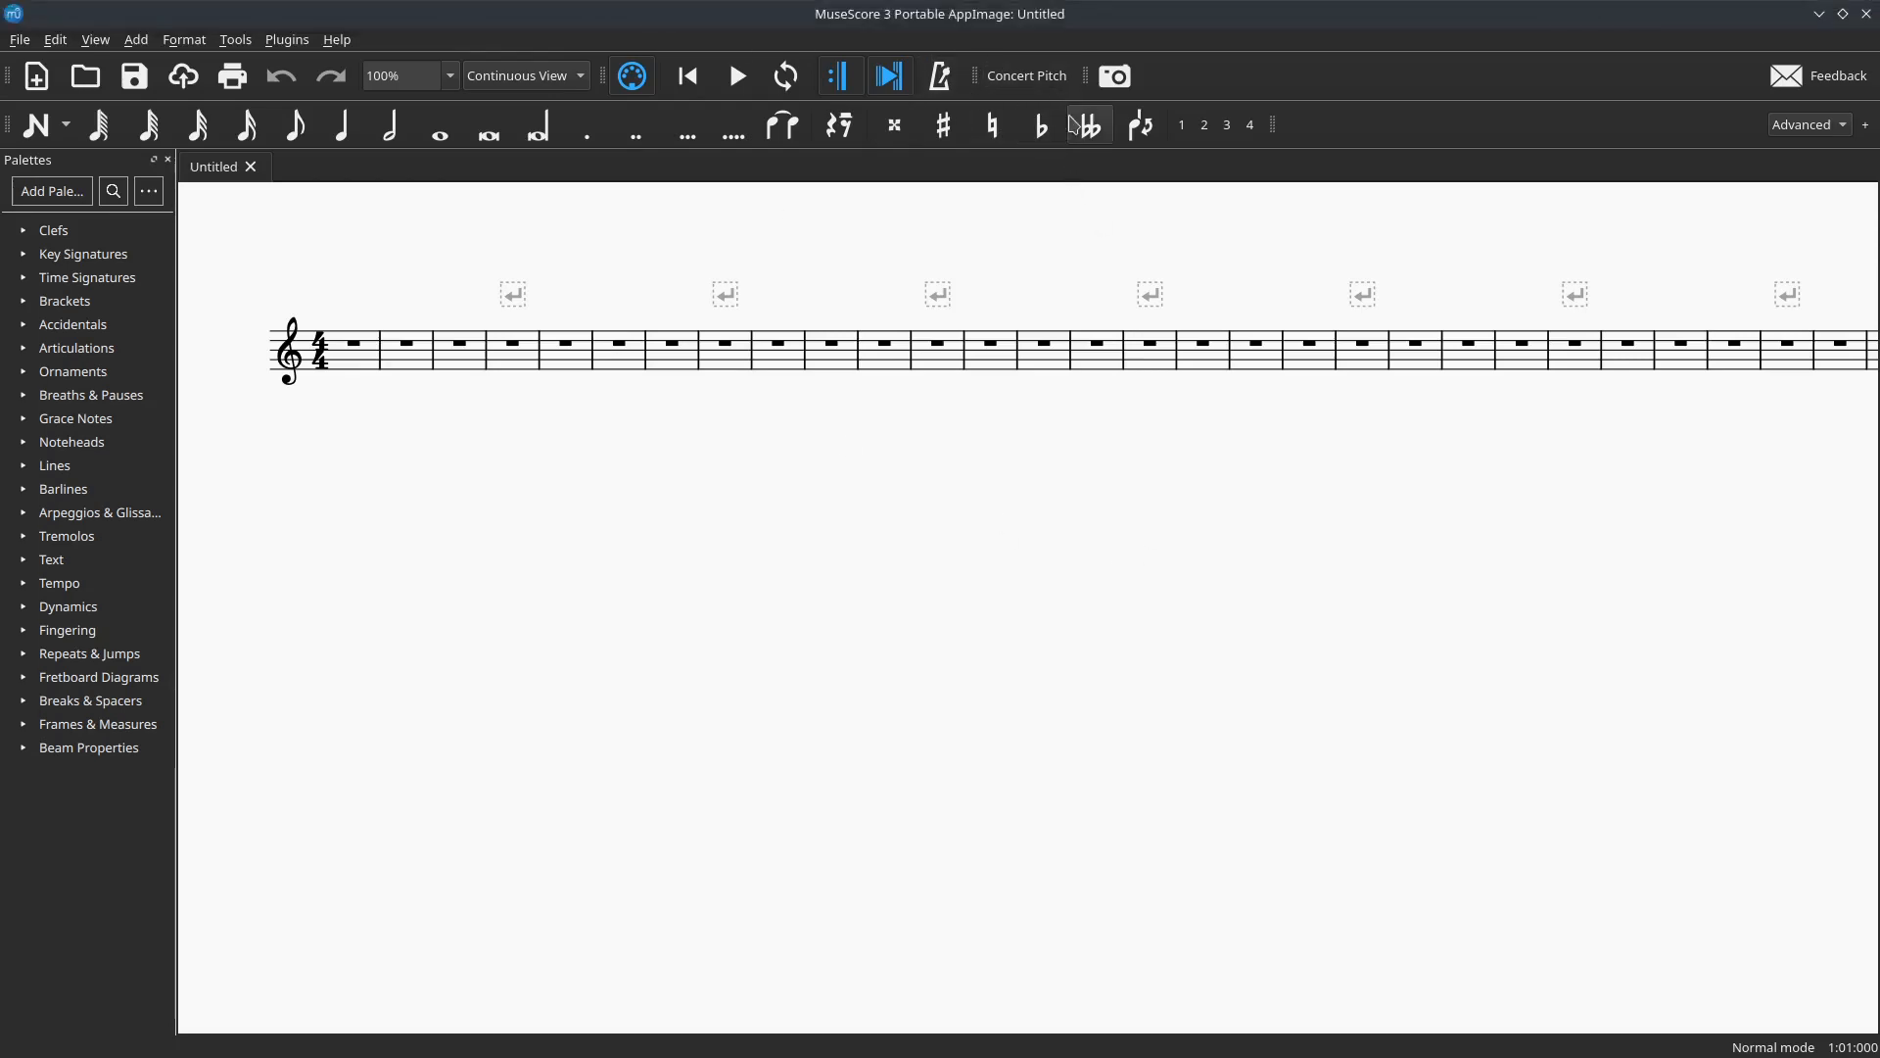
left_click_drag(1089, 21, 969, 168)
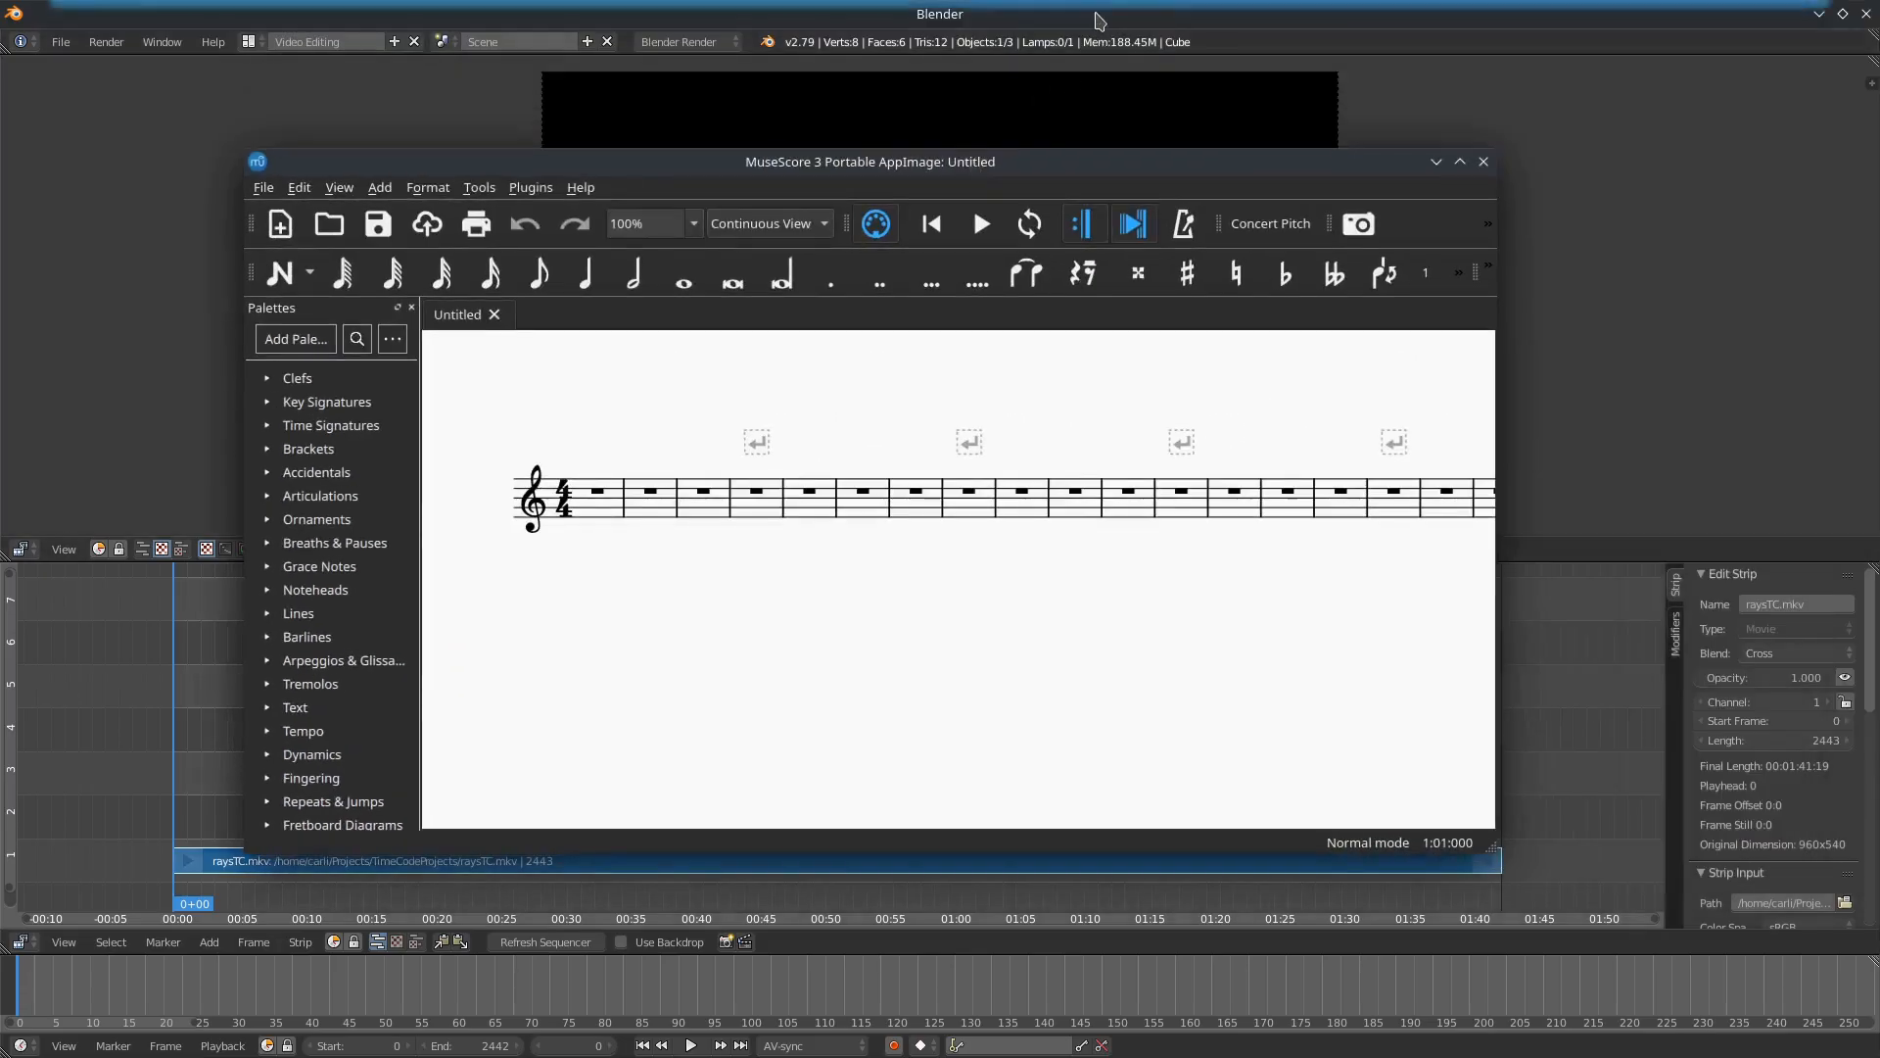
left_click_drag(1084, 13, 1041, 149)
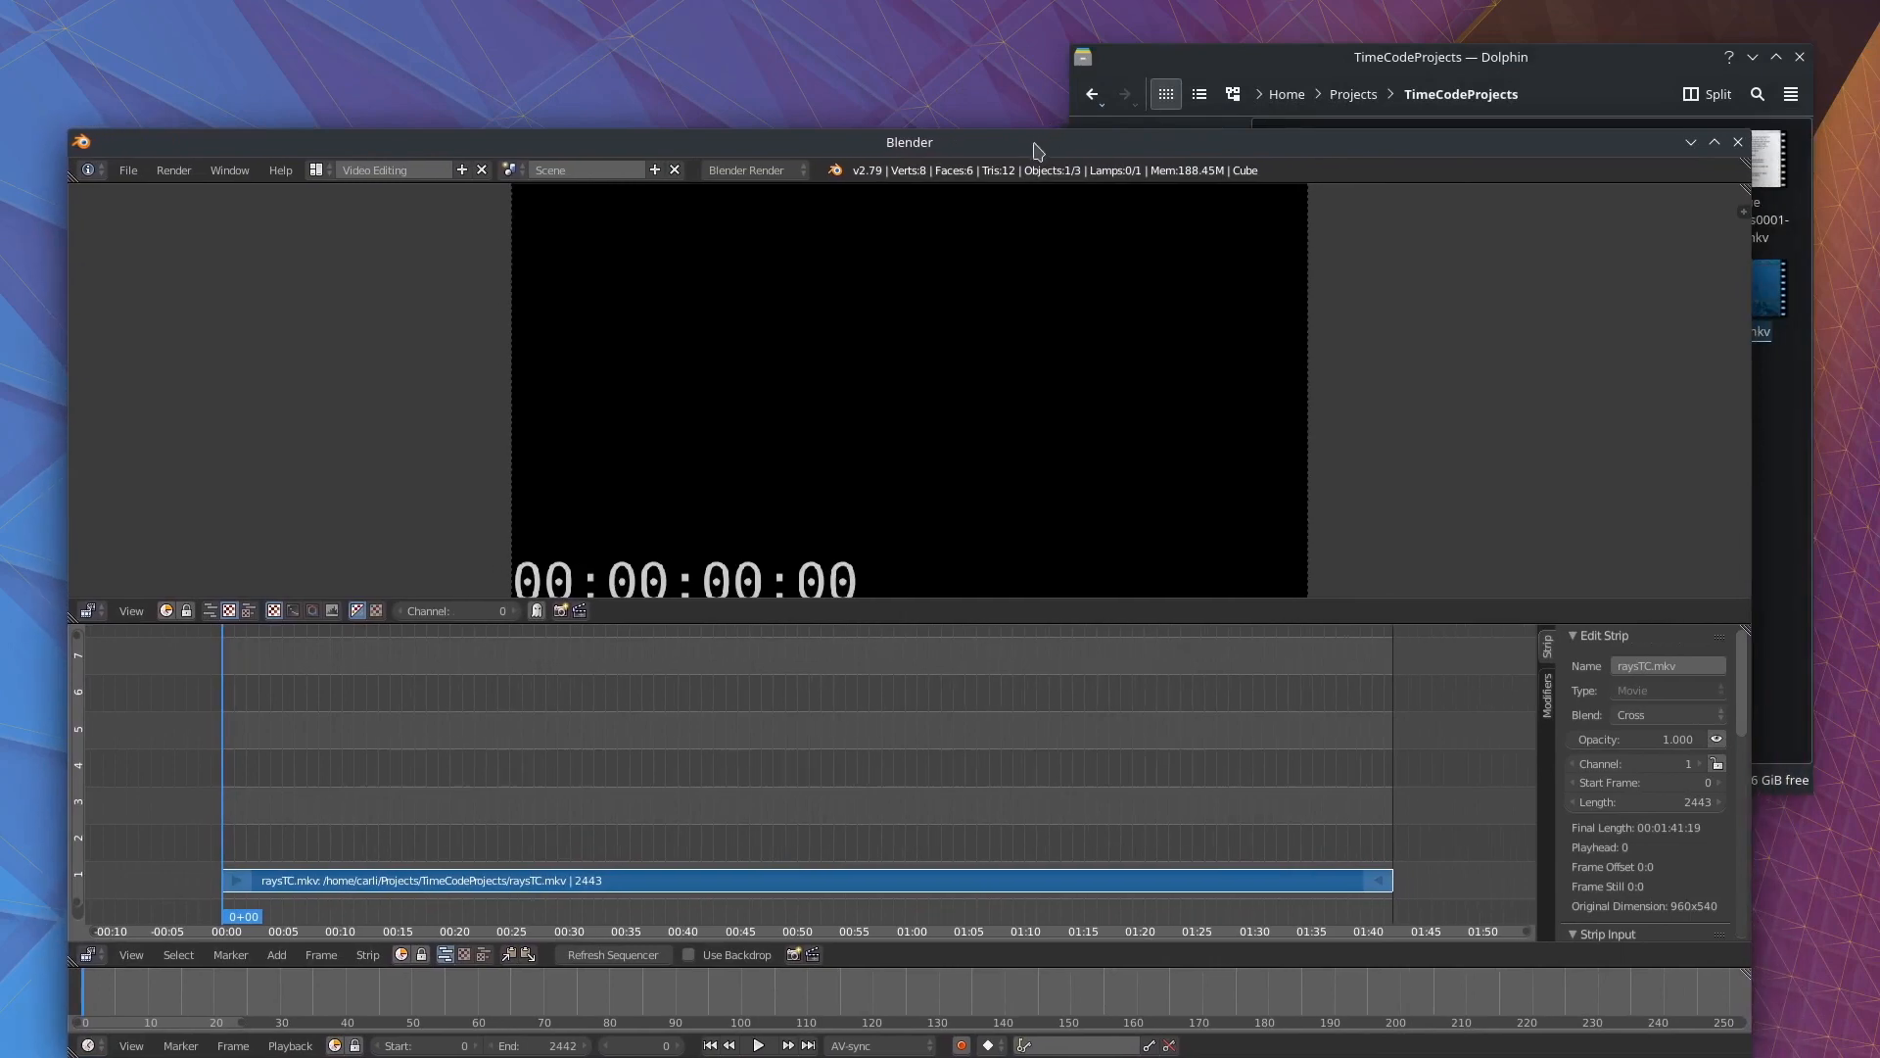
Set the Blender window to Keep Above Others and check that the option is enabled.
right_click(960, 147)
mouse_move(1015, 206)
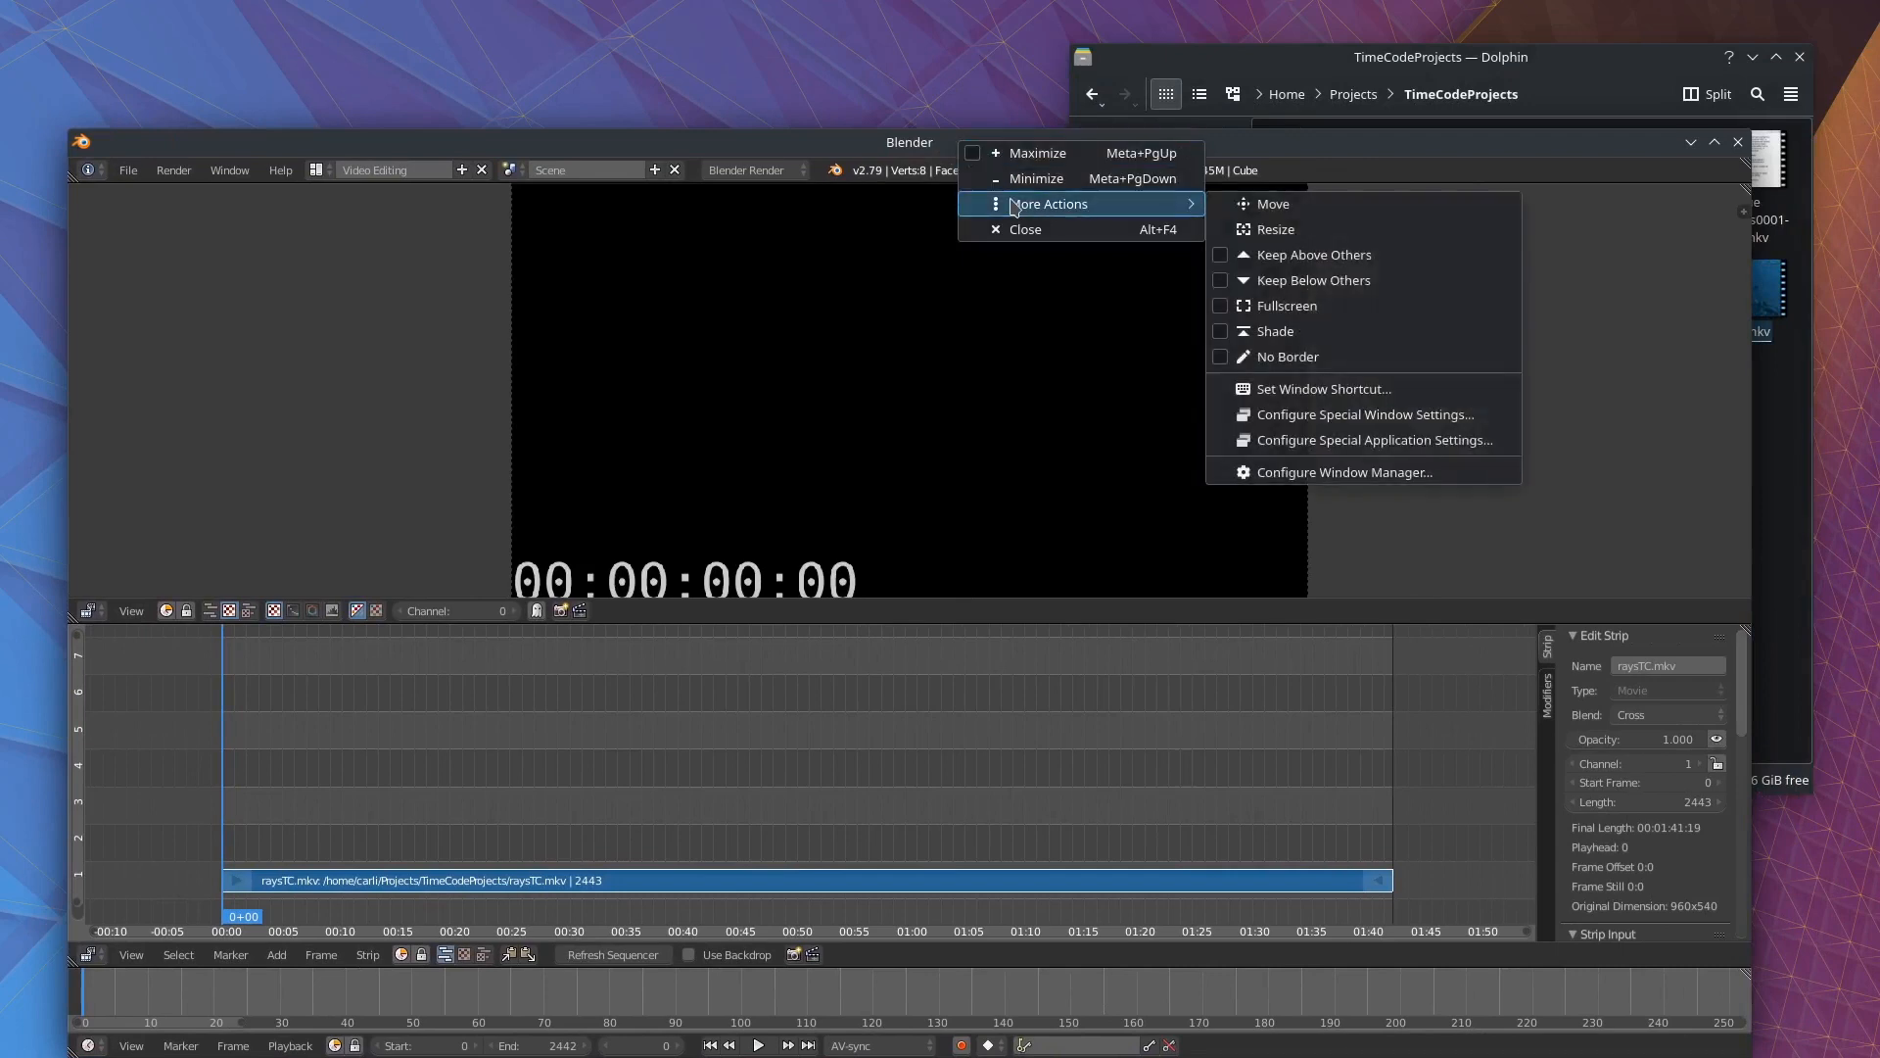
left_click(1219, 256)
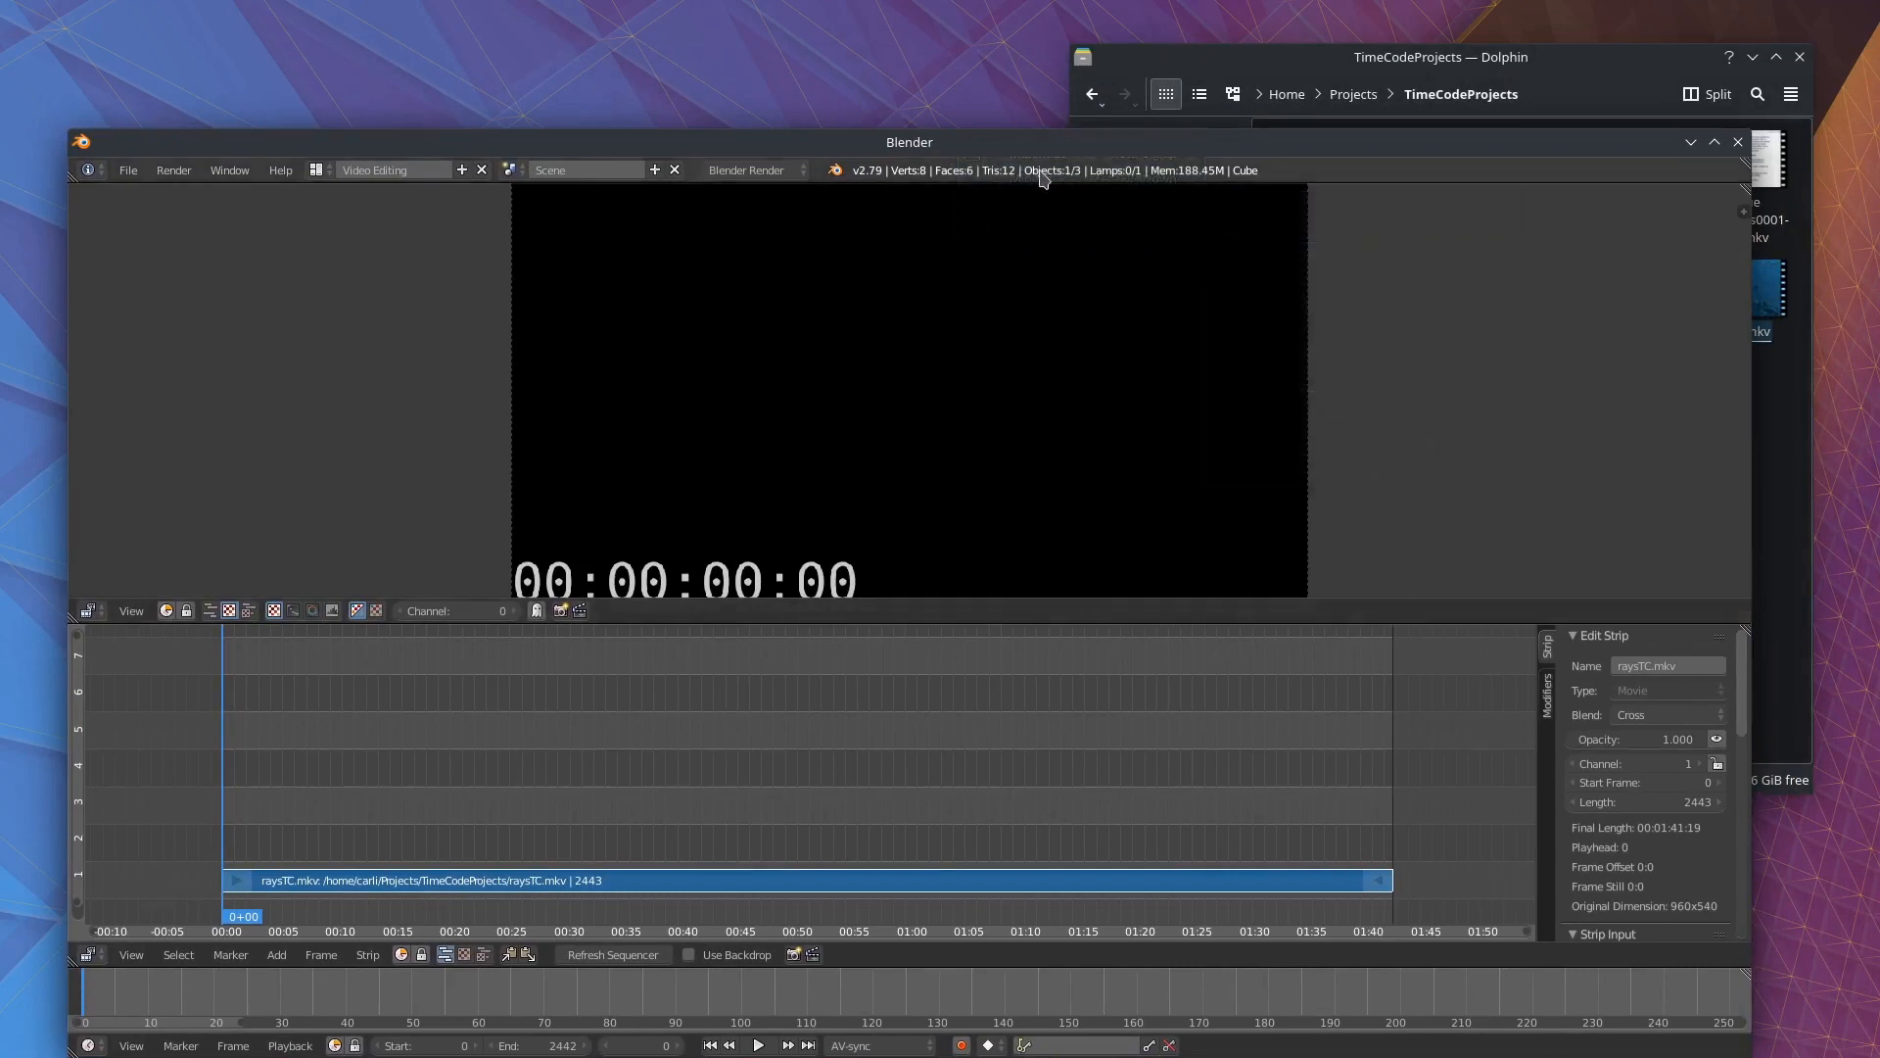
right_click(1036, 146)
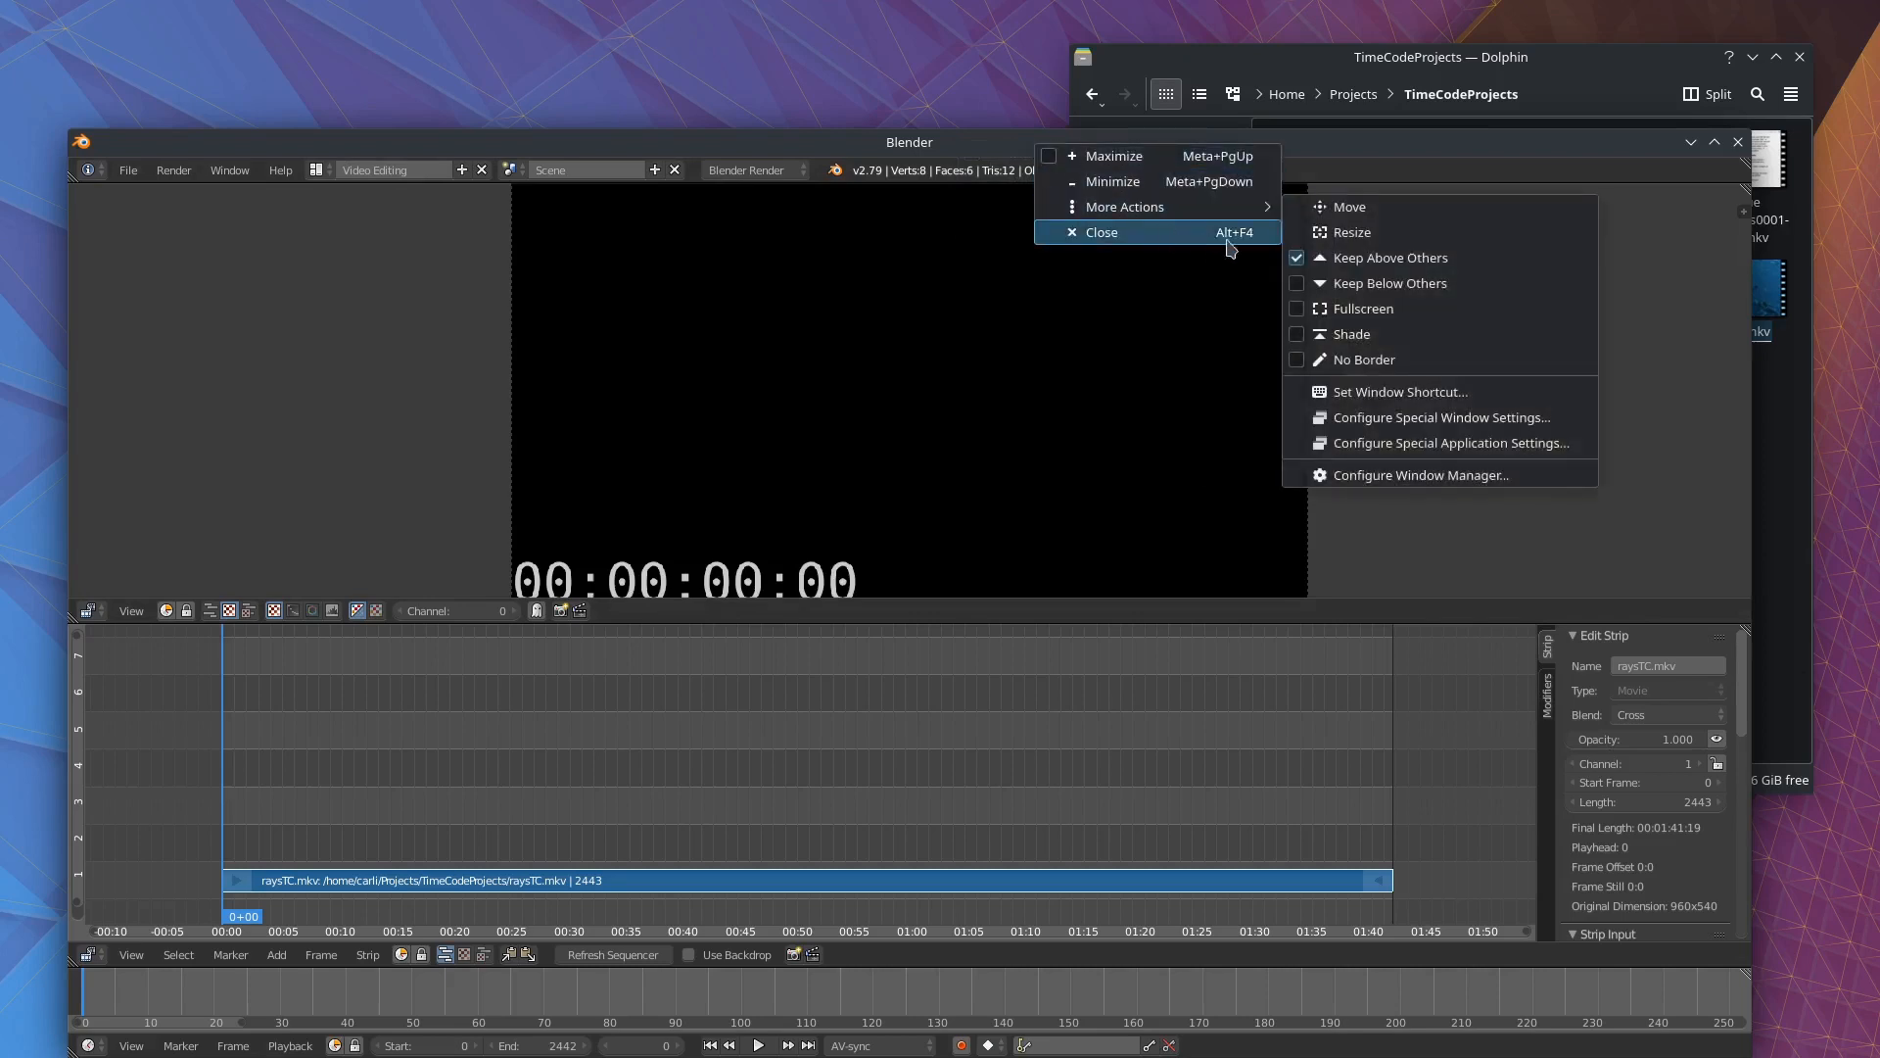
left_click(1418, 147)
Collapse Blender's sequencer area, shrink its window to a small video preview and move it clear of the MuseScore staff.
mouse_move(1406, 143)
left_mouse_down()
mouse_move(1444, 145)
mouse_move(1382, 154)
left_mouse_up()
scroll(1112, 369, "down", 1)
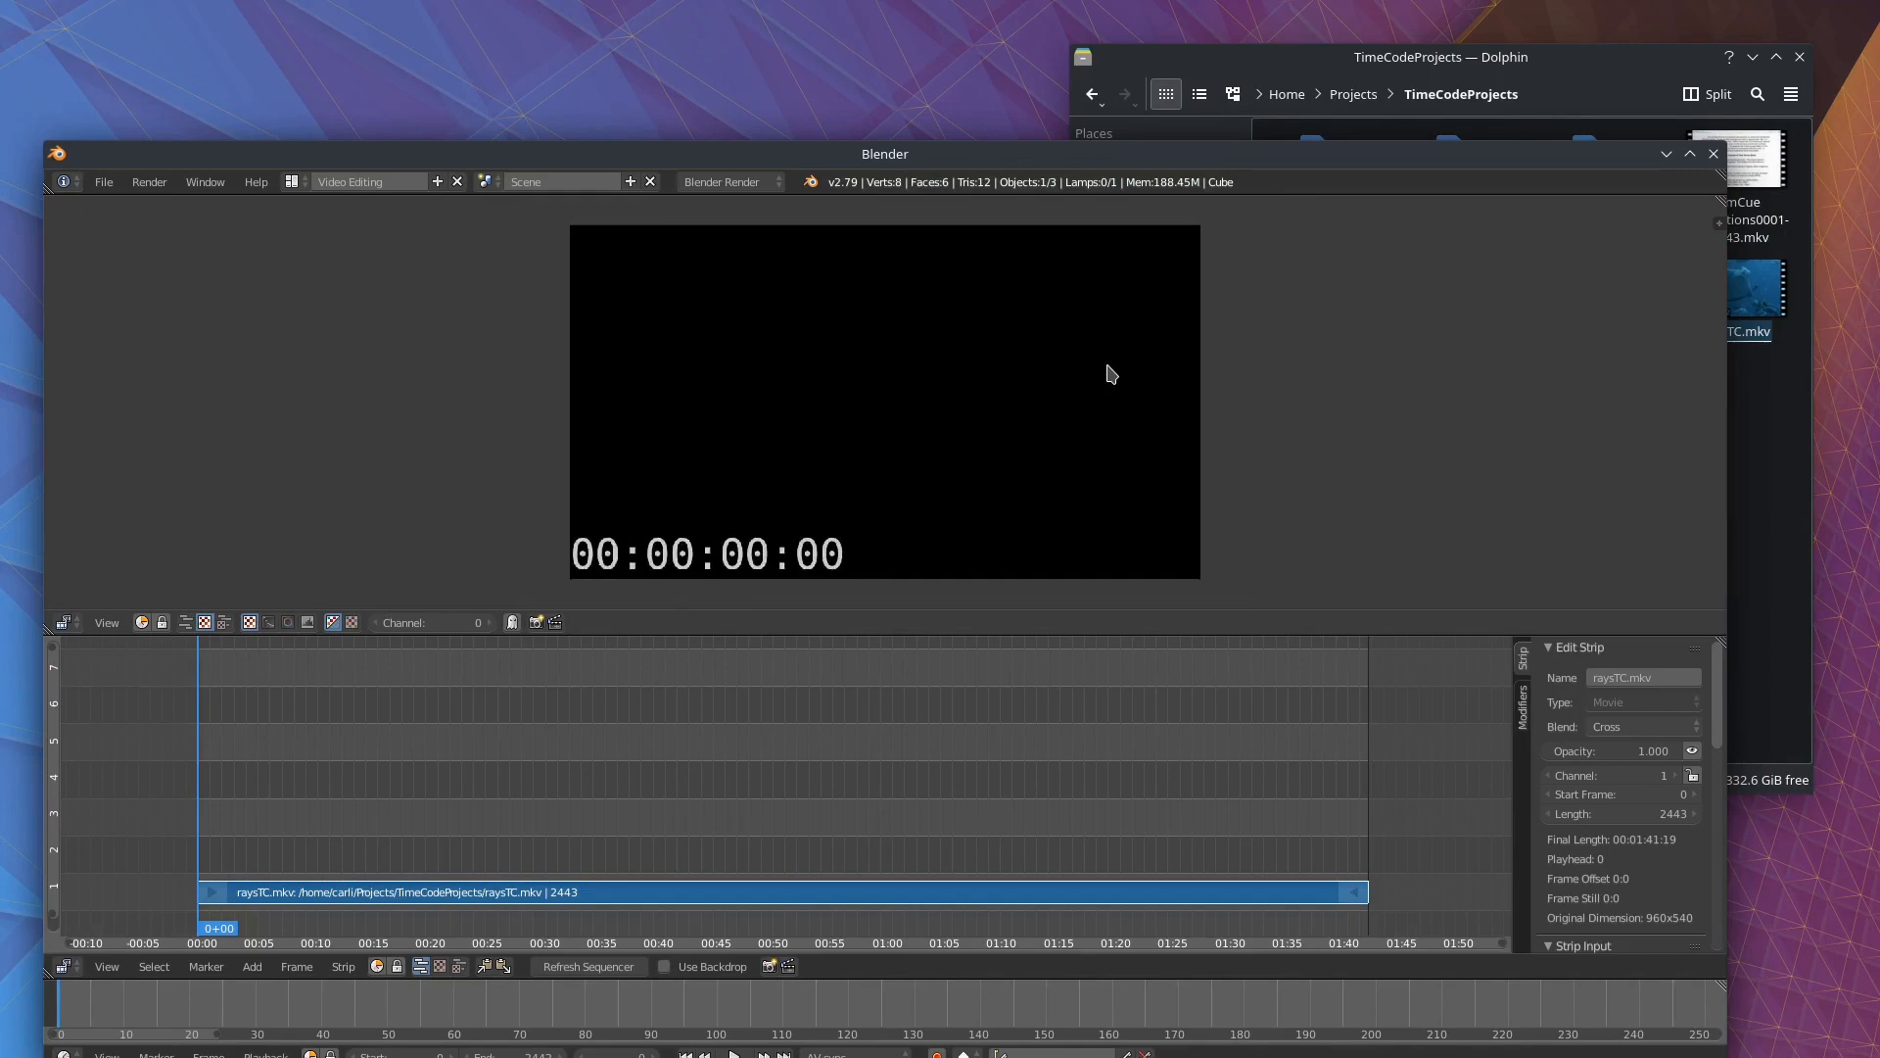
left_click_drag(1727, 144, 1410, 220)
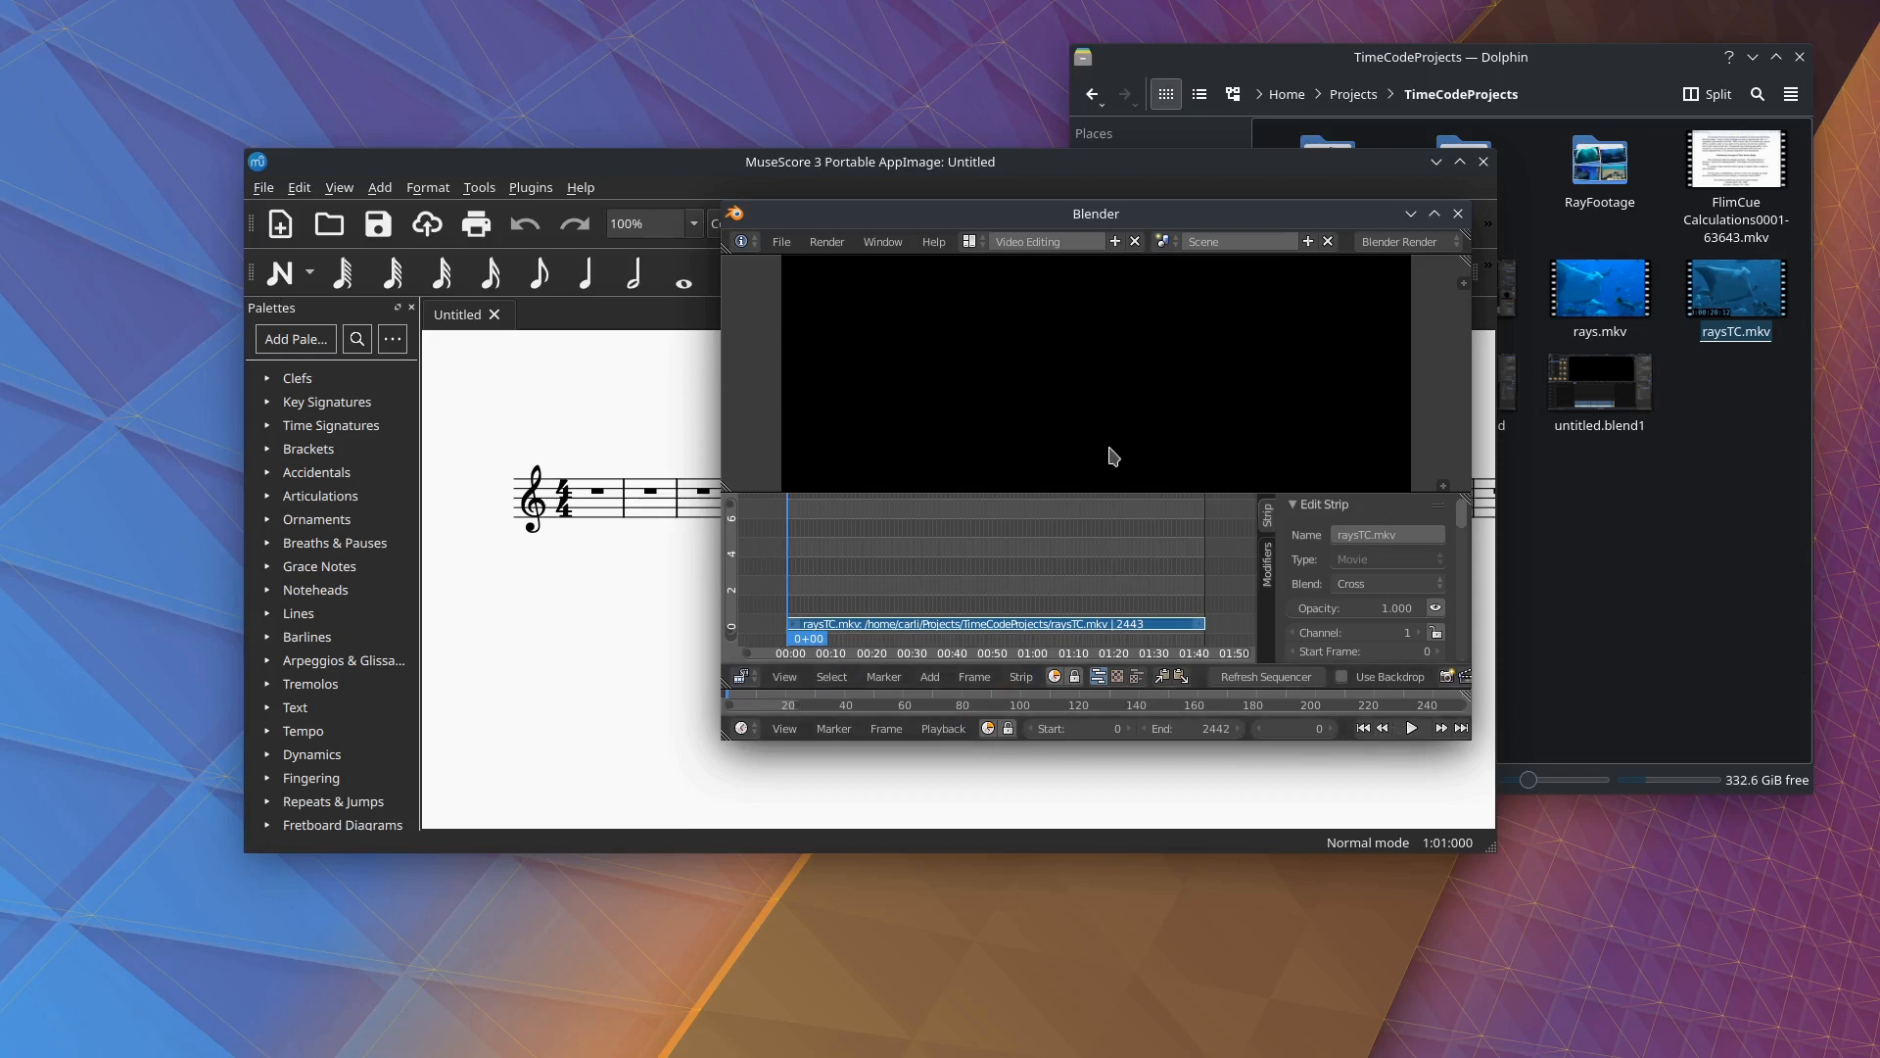
left_click_drag(725, 487, 735, 519)
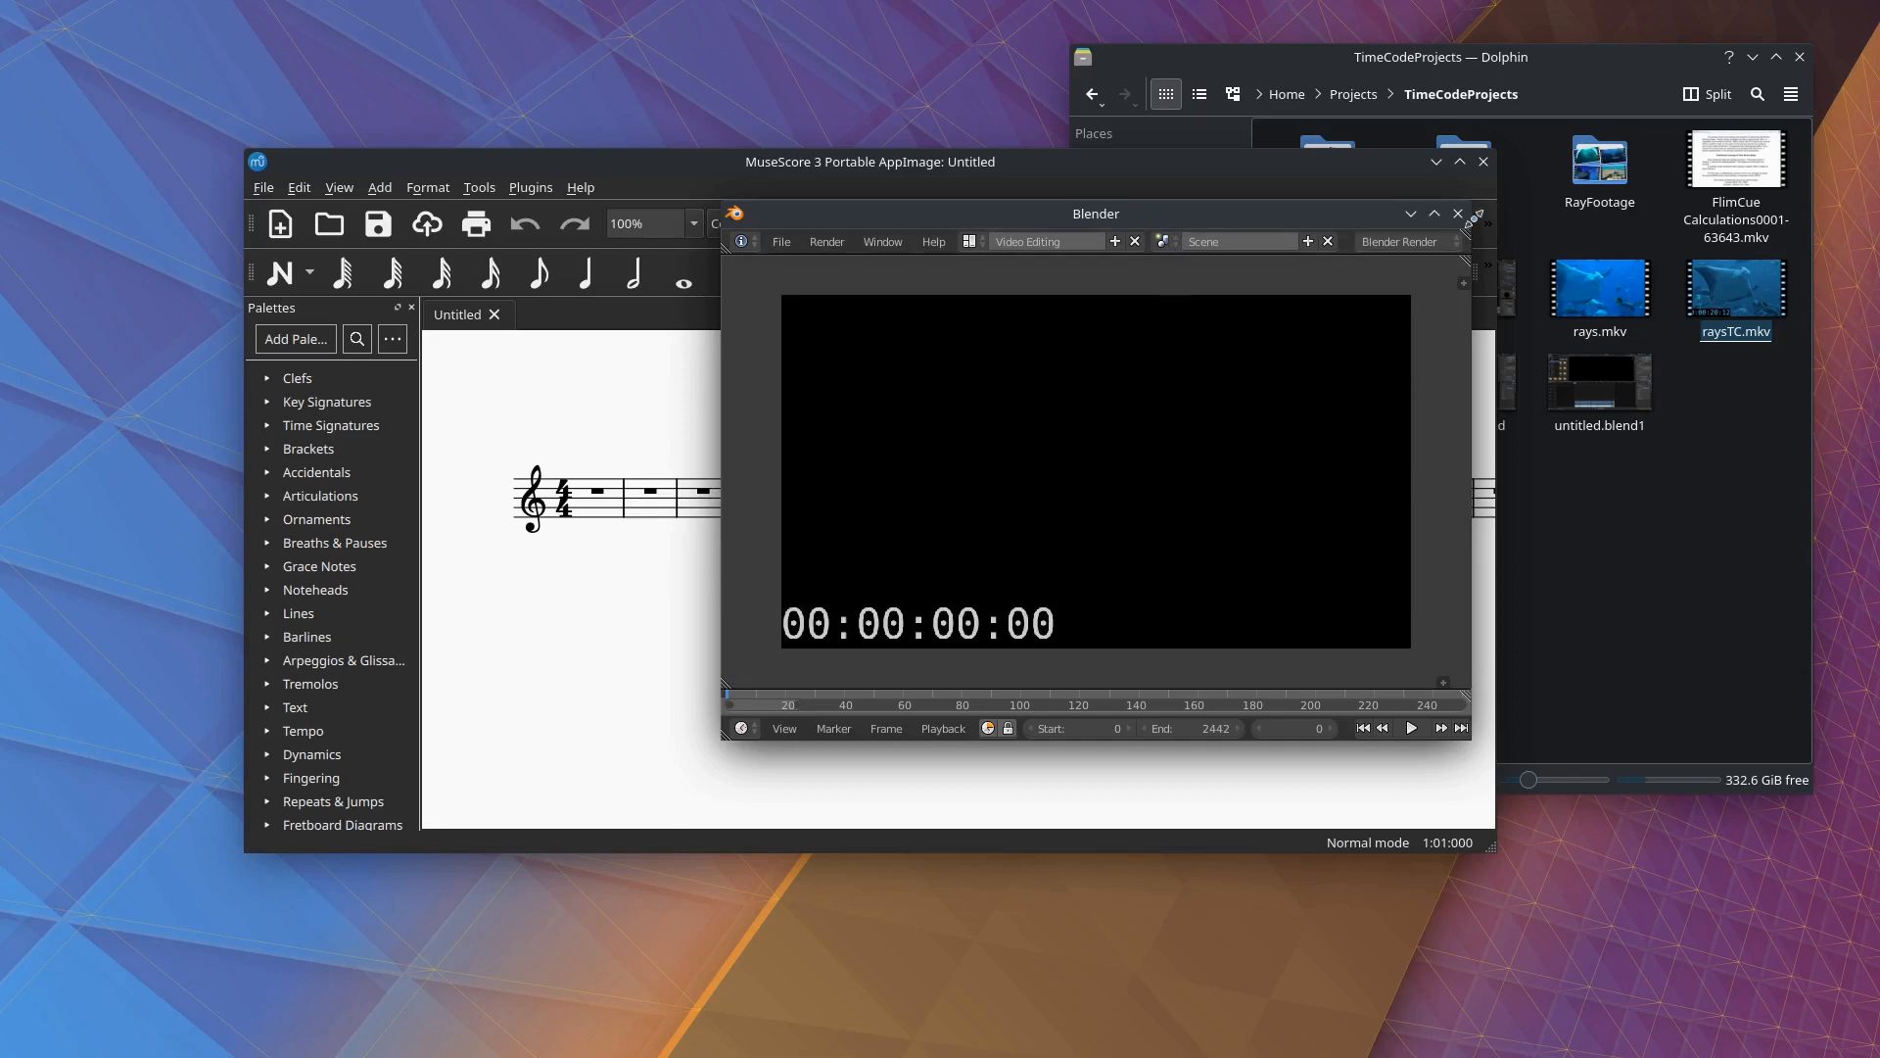
left_click_drag(1469, 206, 1012, 506)
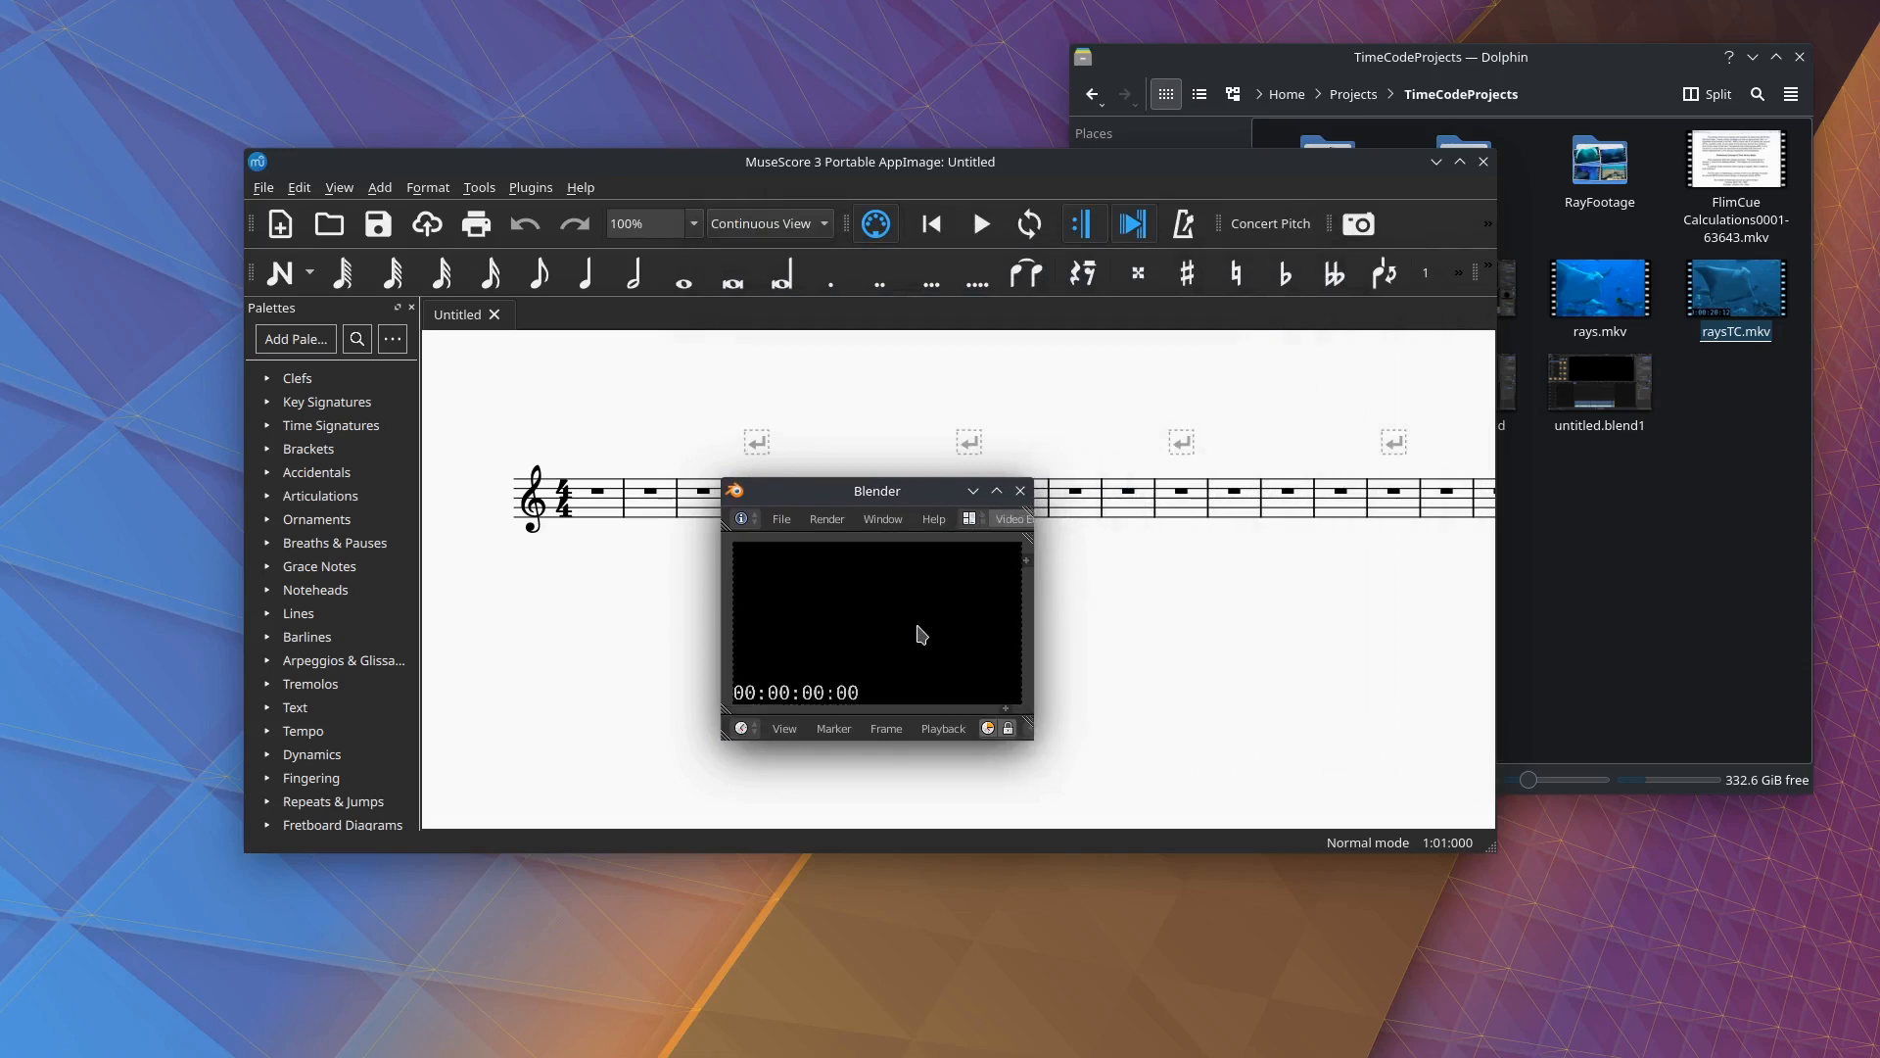
left_click_drag(921, 491, 1570, 125)
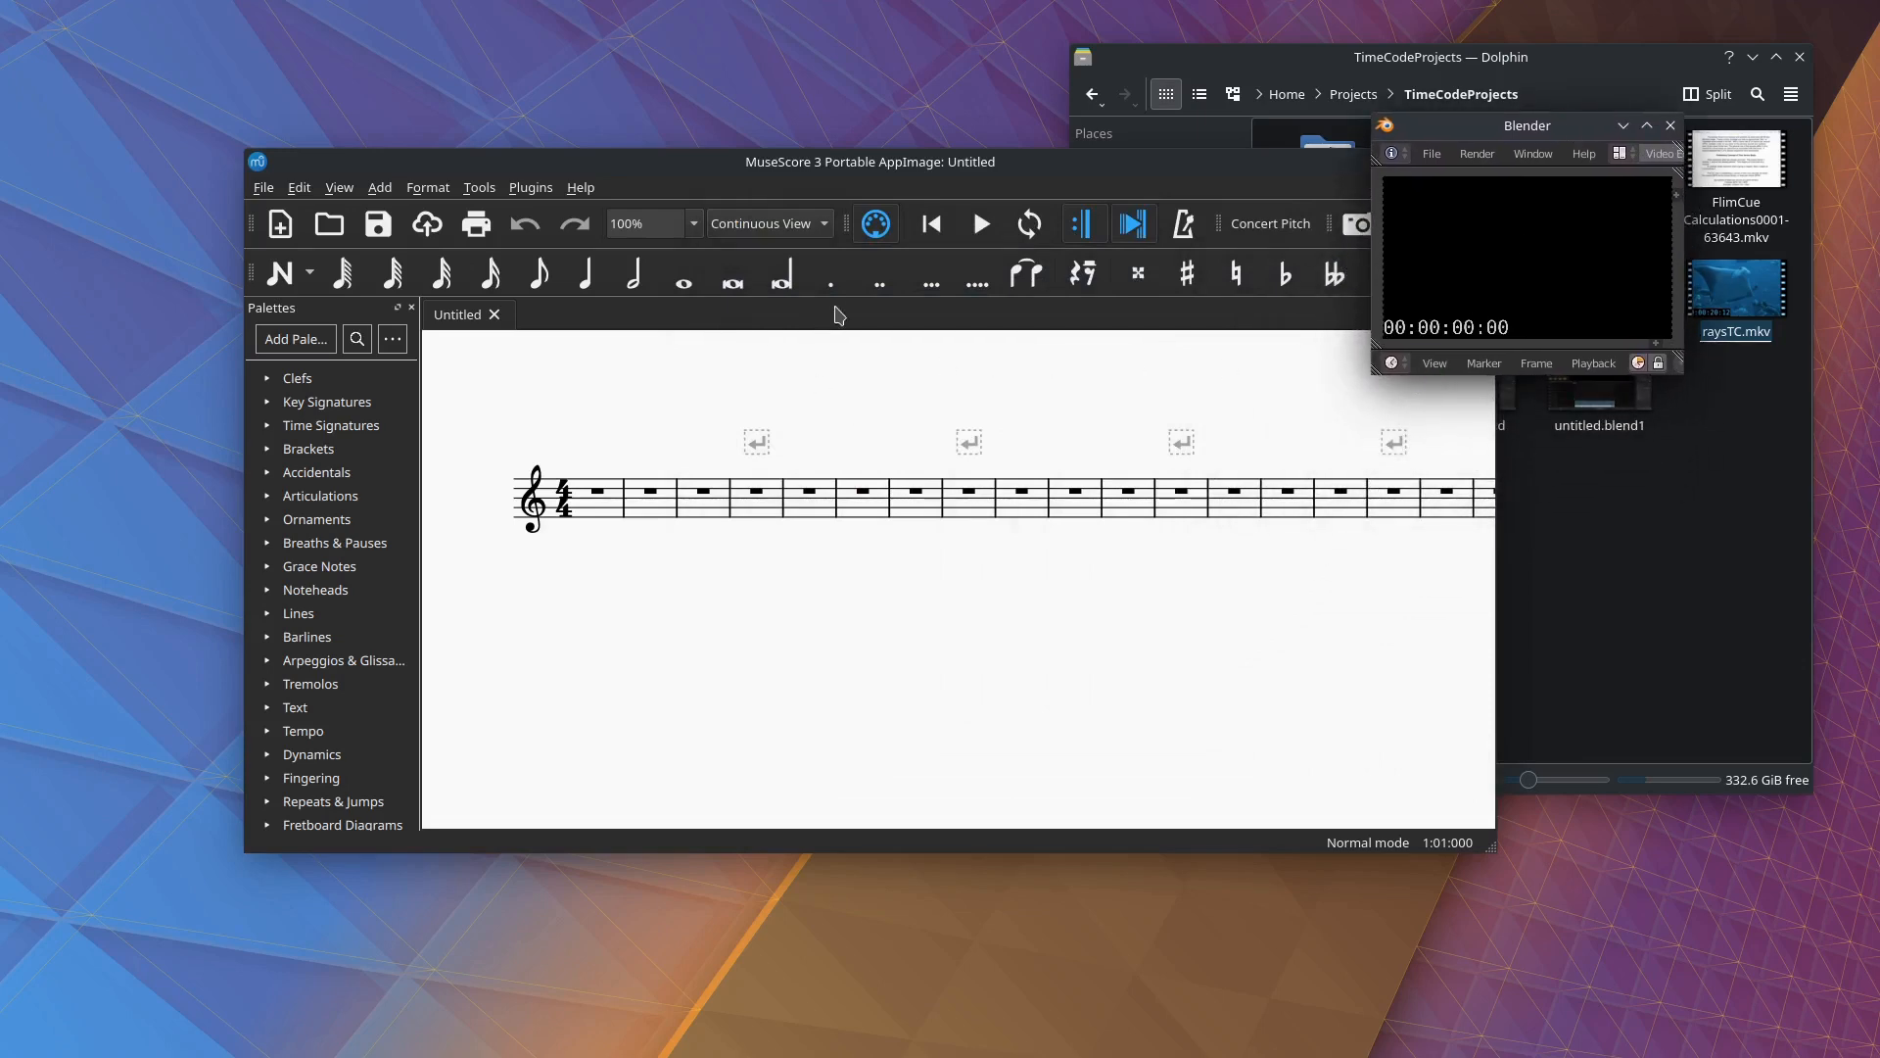
Rewind the MuseScore score, play it while watching whether the Blender video follows, and stop after about three seconds.
left_click(927, 226)
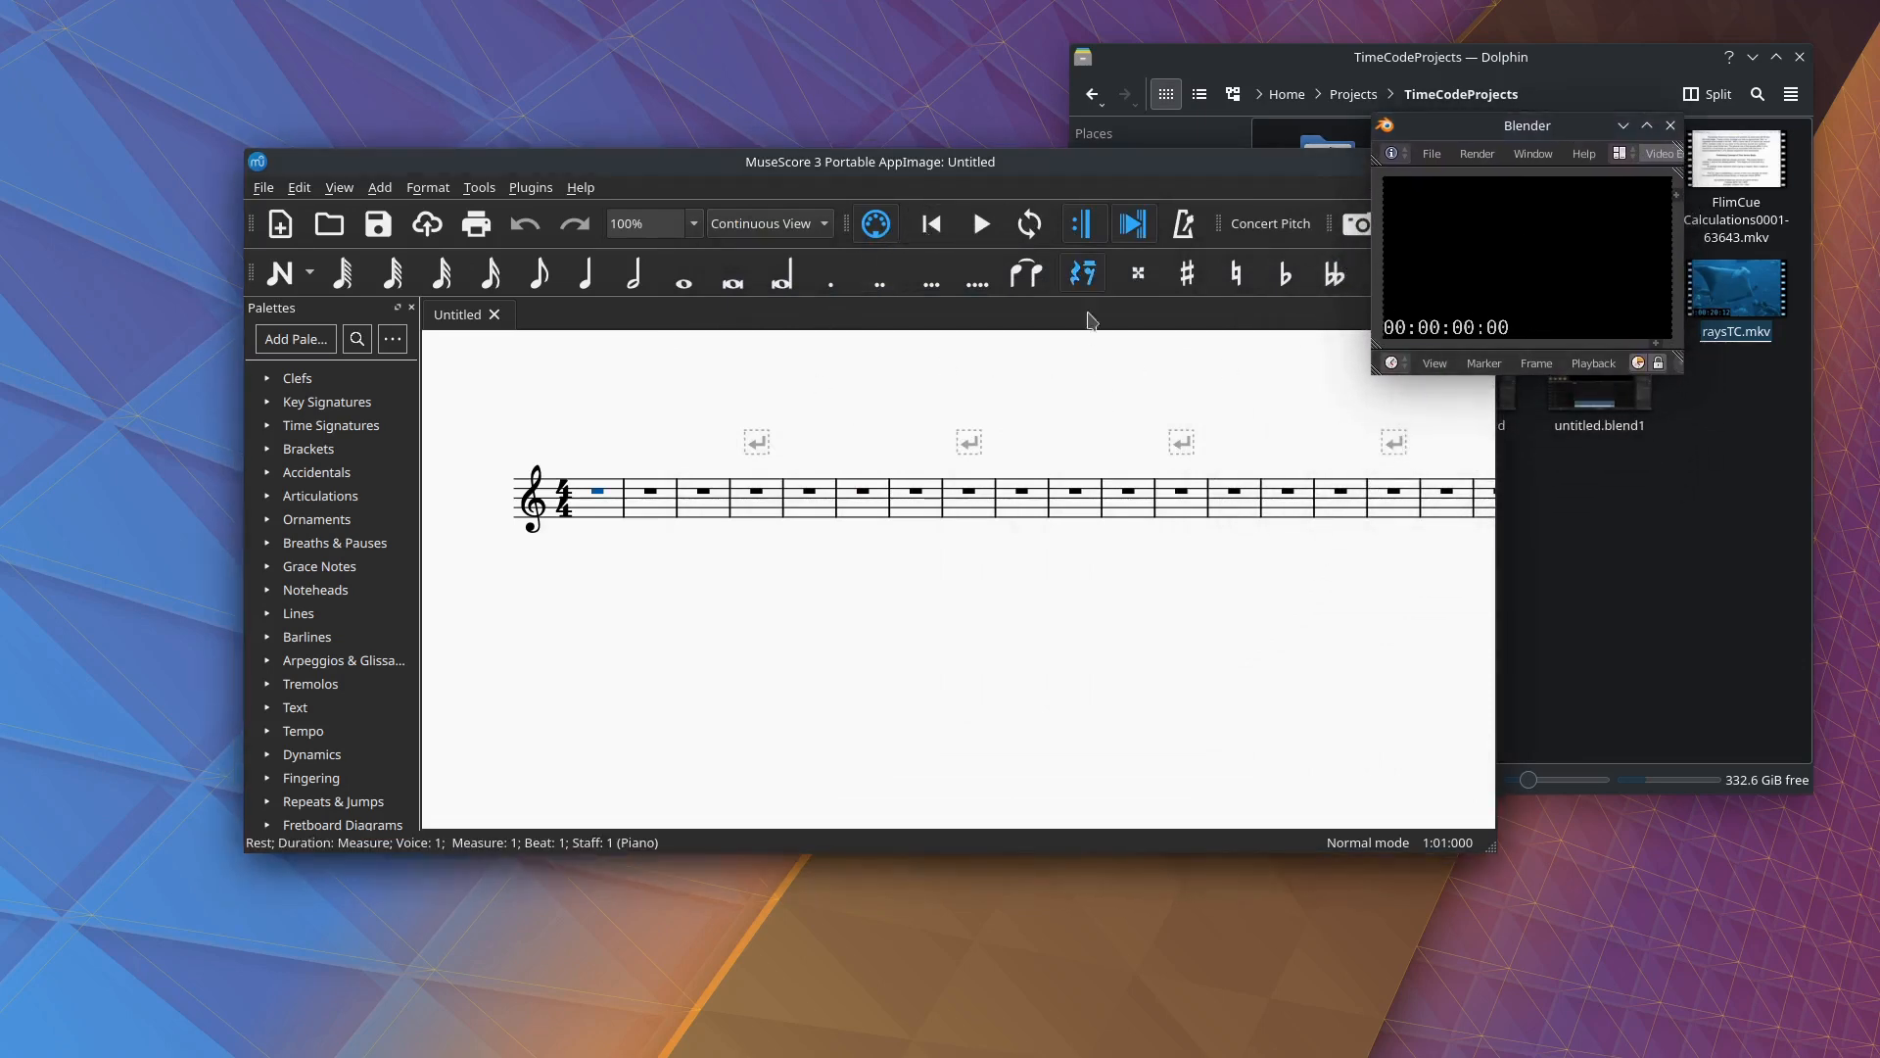
left_click(982, 224)
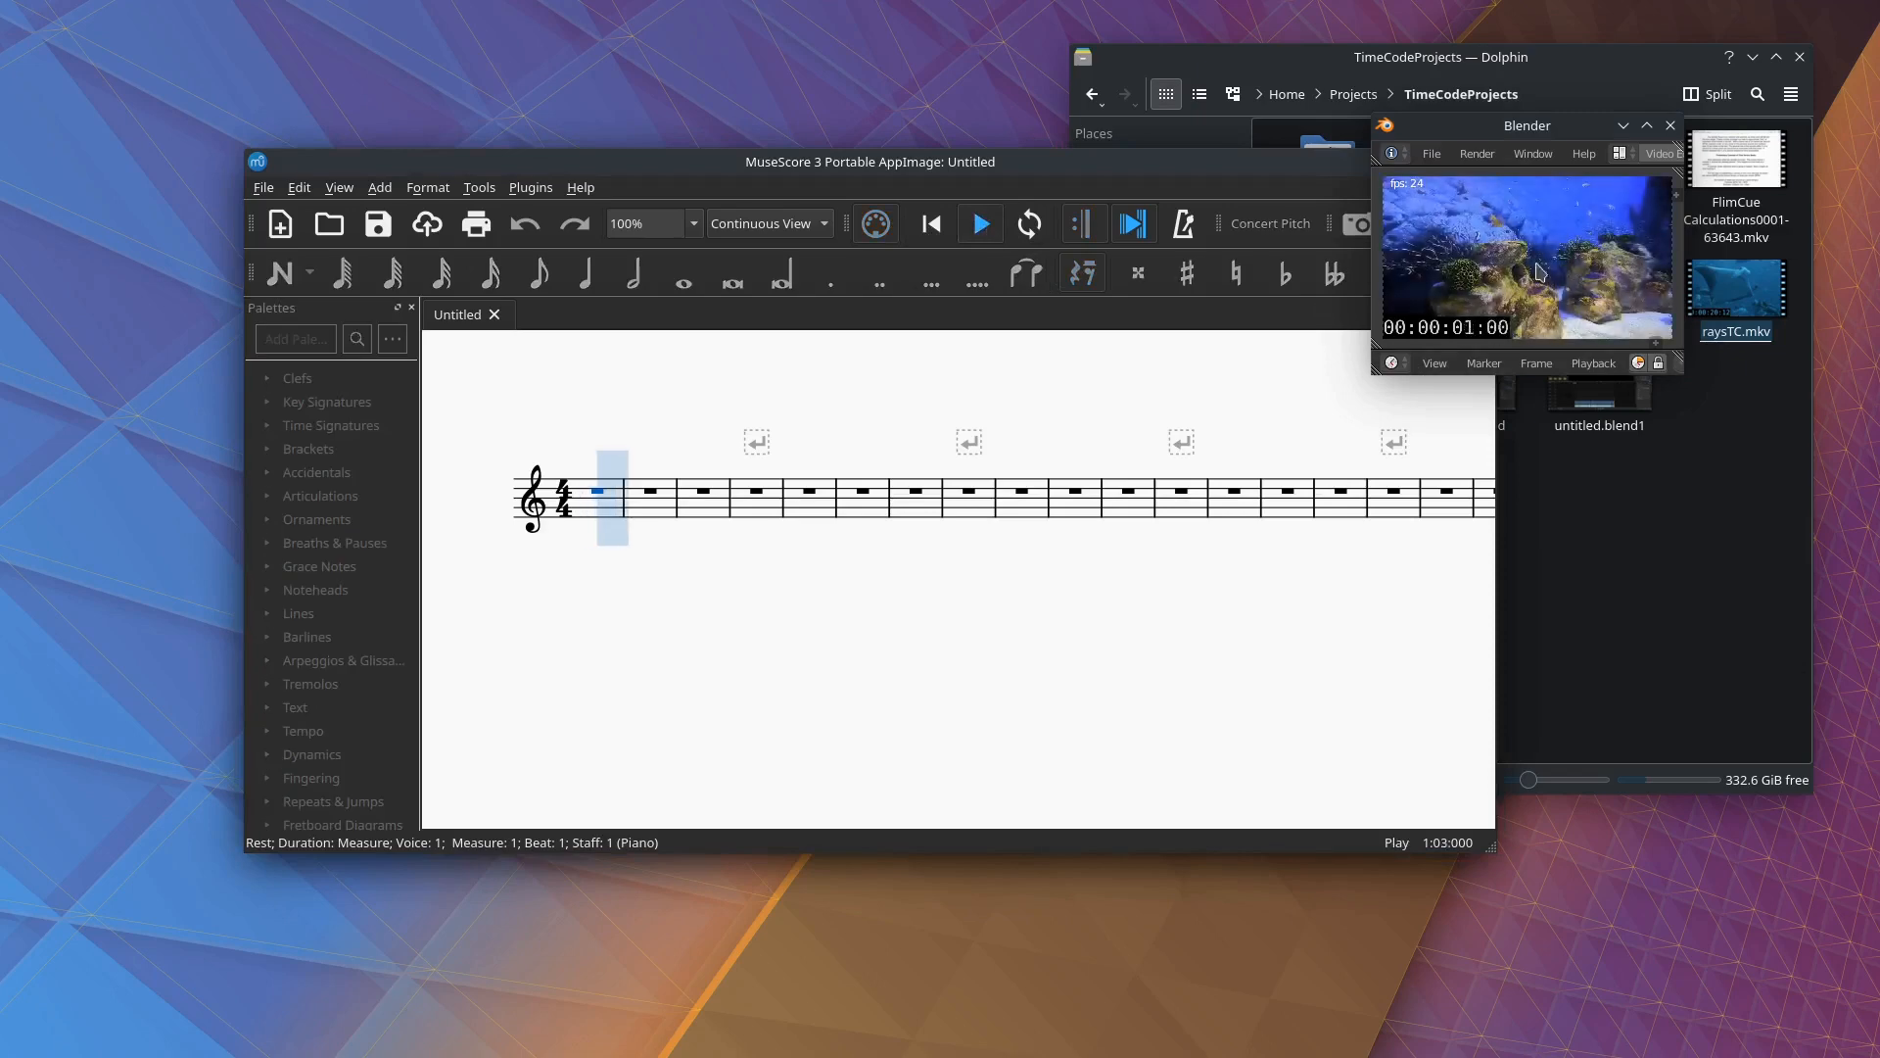
left_click(970, 234)
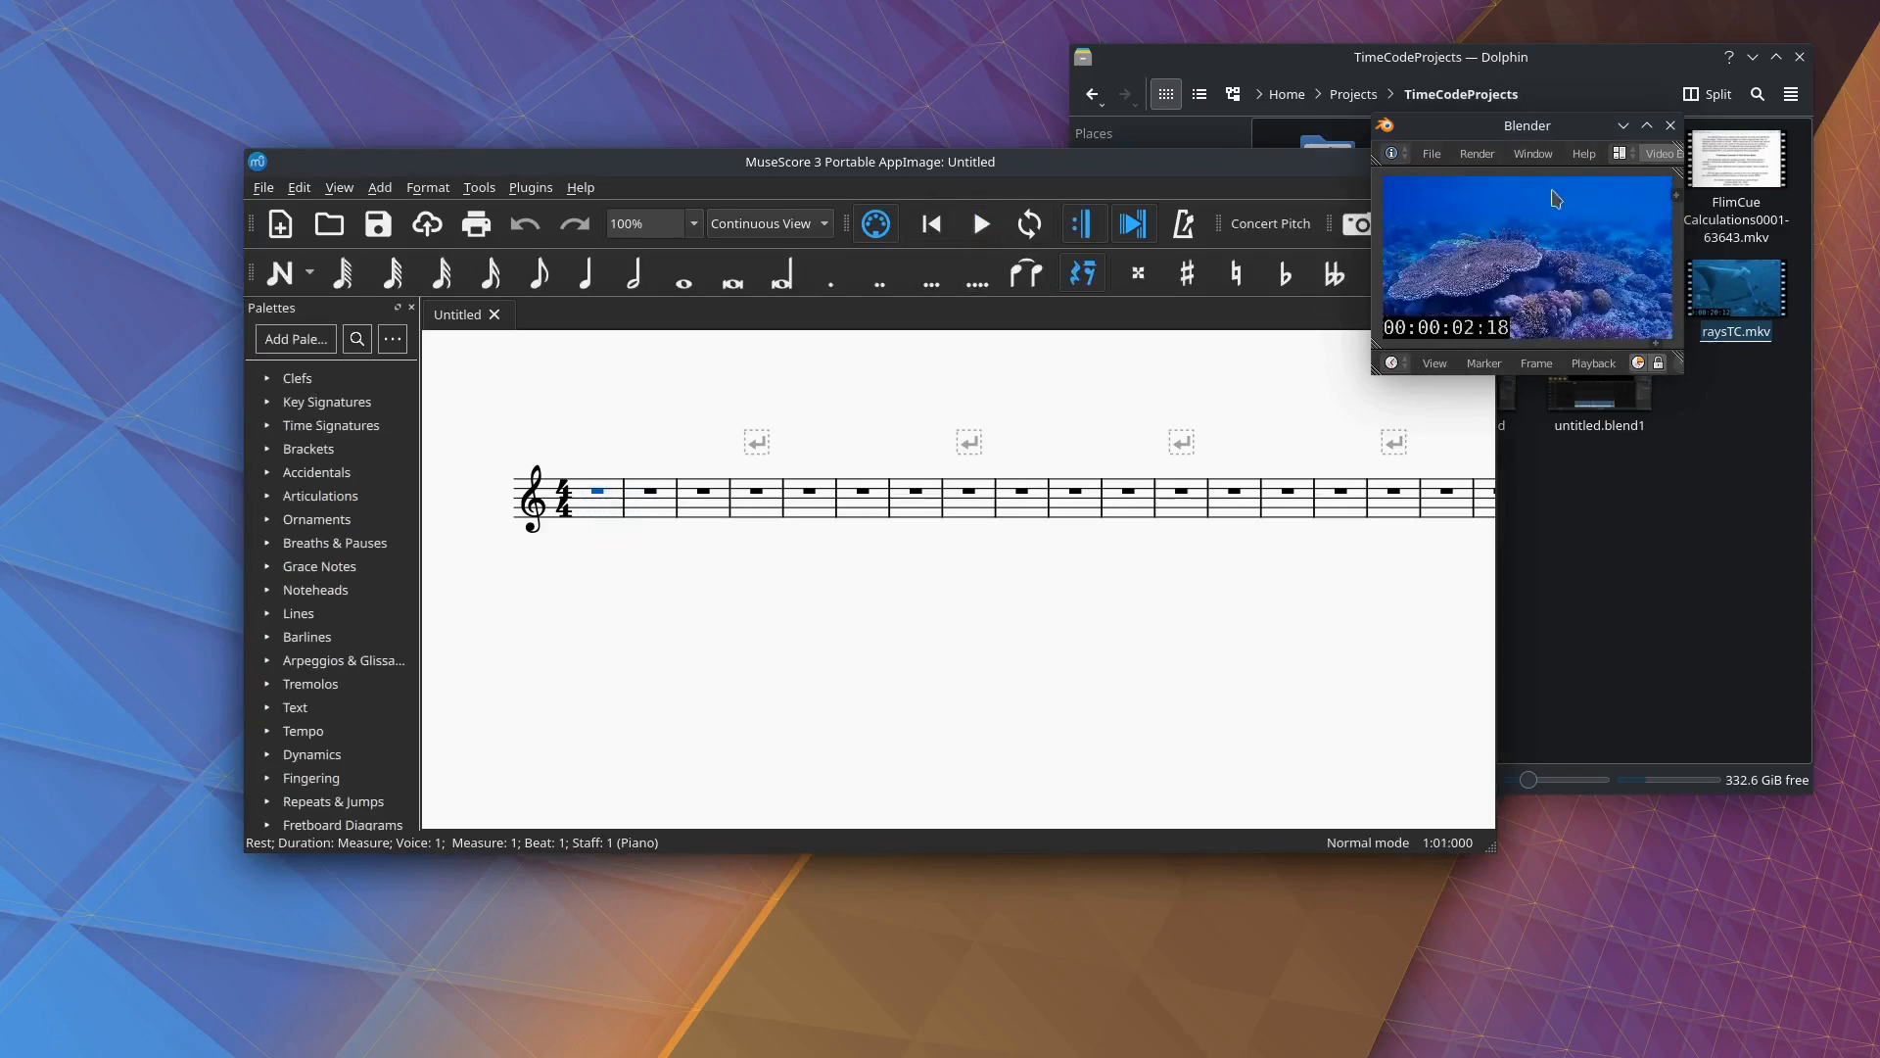
left_click(1432, 154)
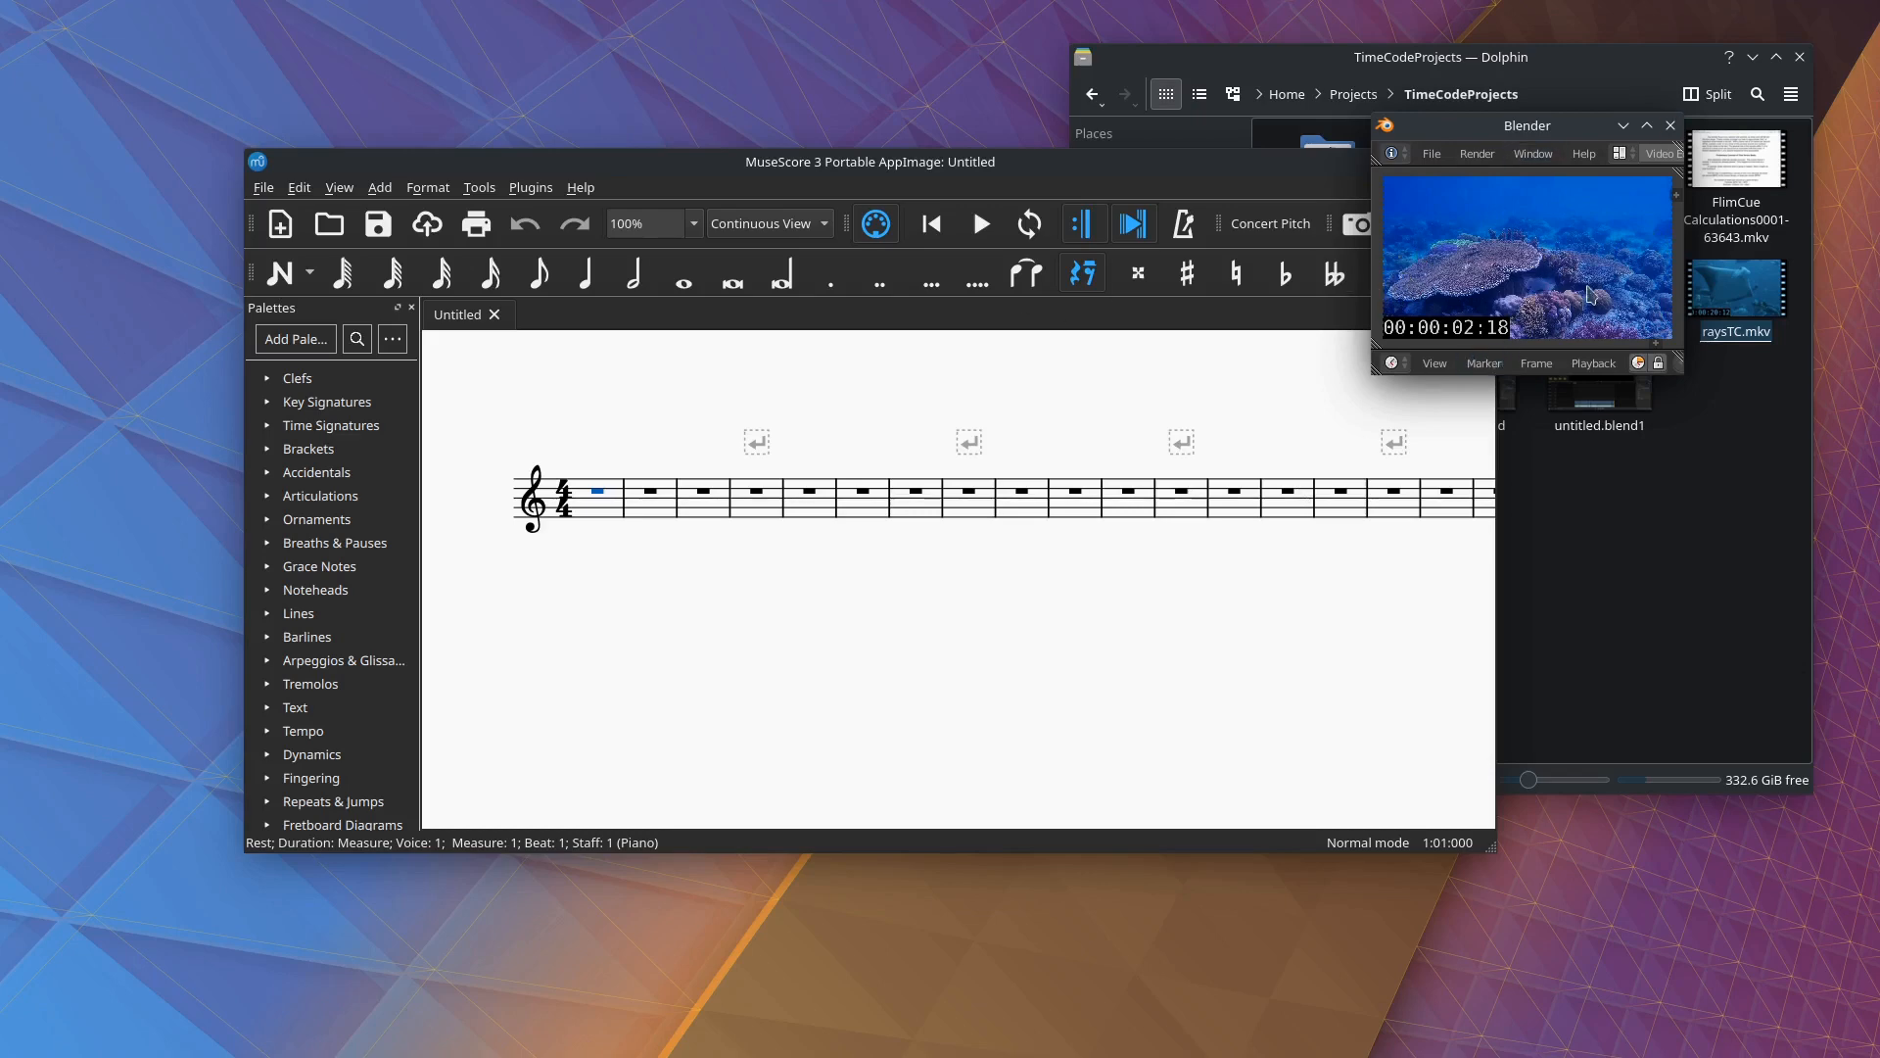
Maximize the MuseScore window and tuck the small Blender preview into a corner of the screen away from the staff.
left_click_drag(1068, 159, 1118, 0)
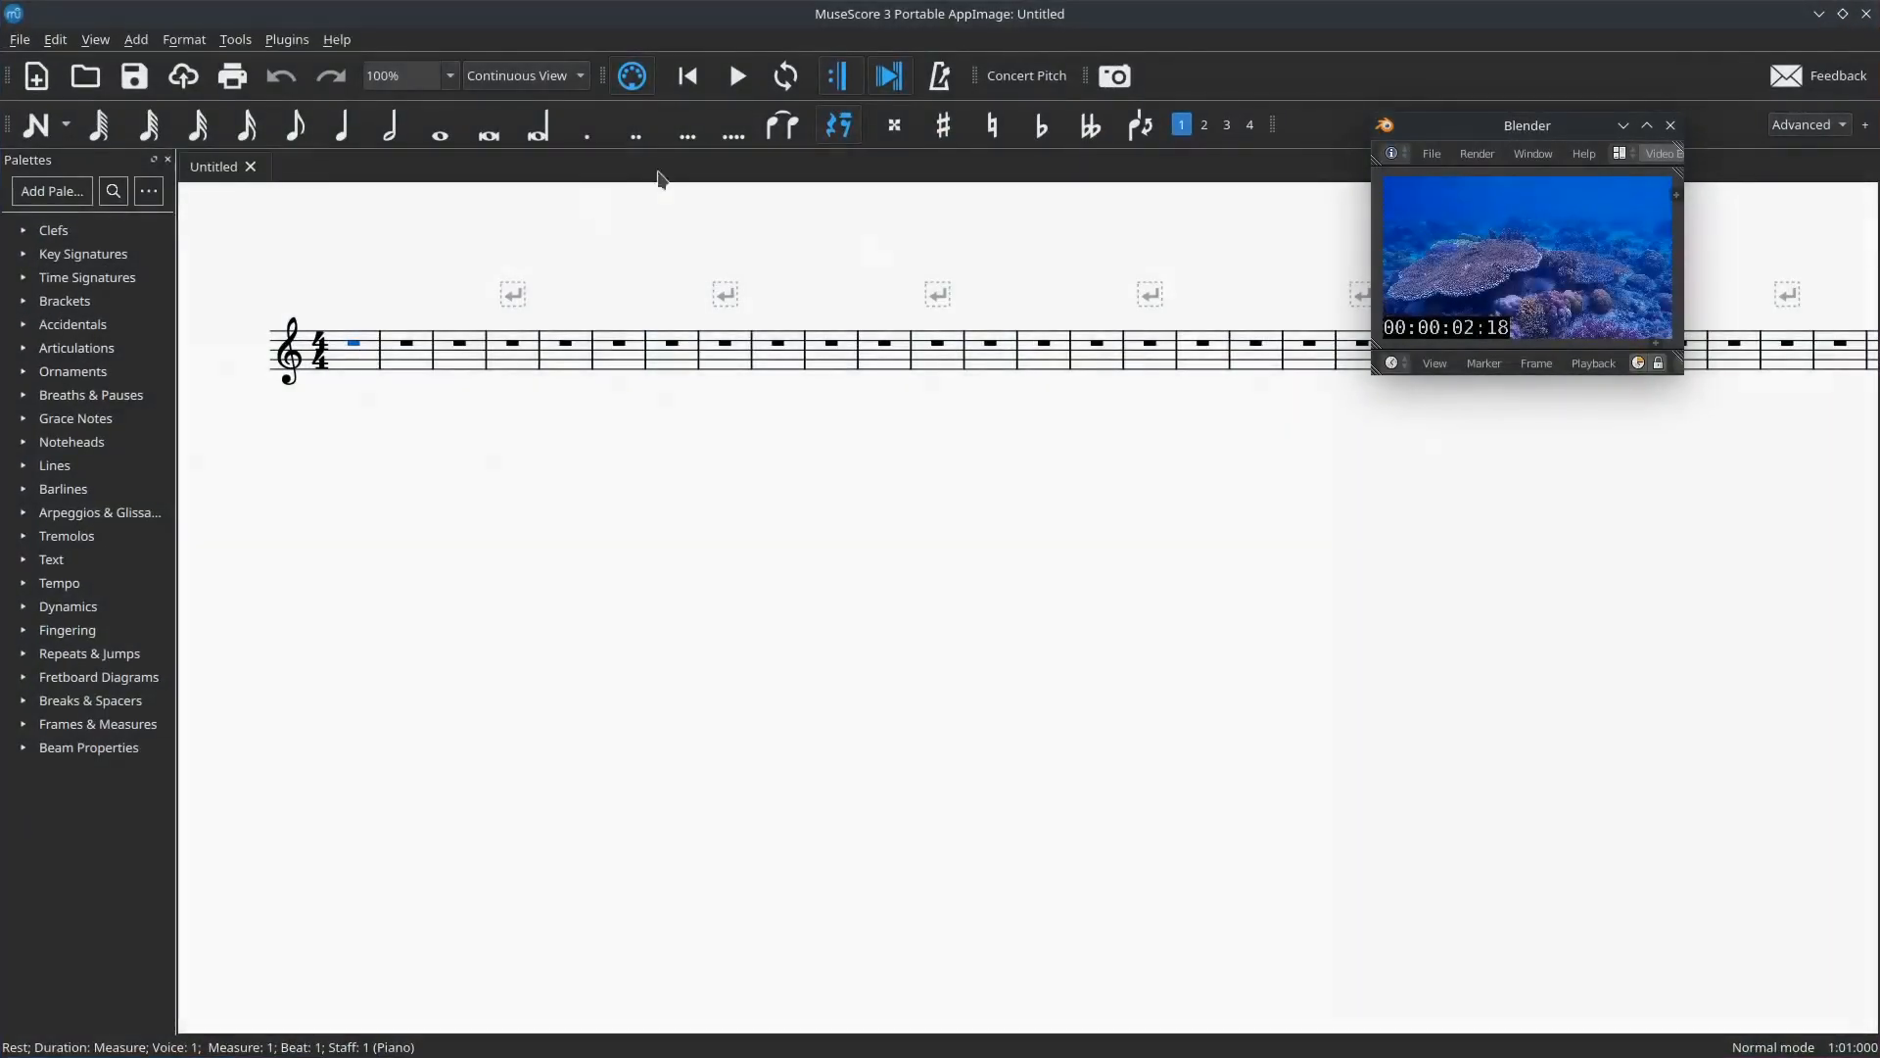
left_click_drag(1517, 127, 1714, 16)
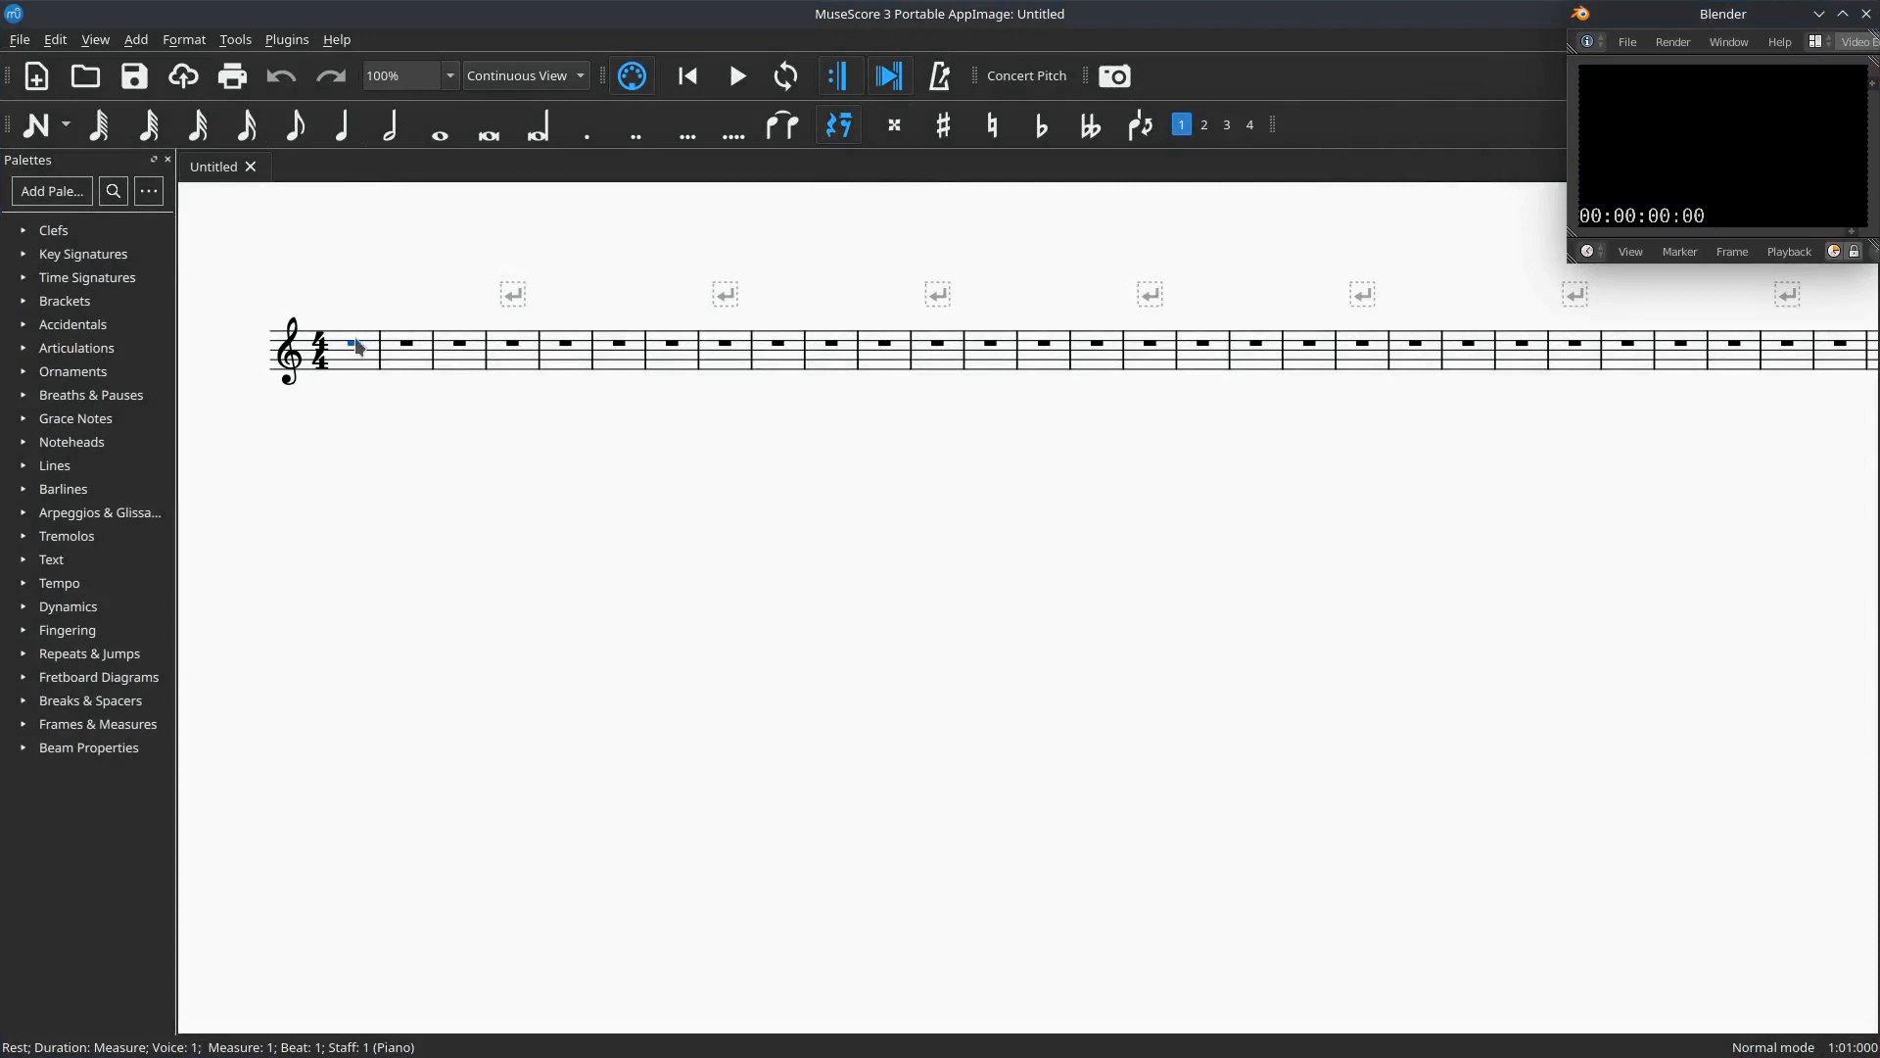
Split the first measure's rest into a quarter rest and add a tempo marking of quarter note = 162 above it.
left_click(341, 125)
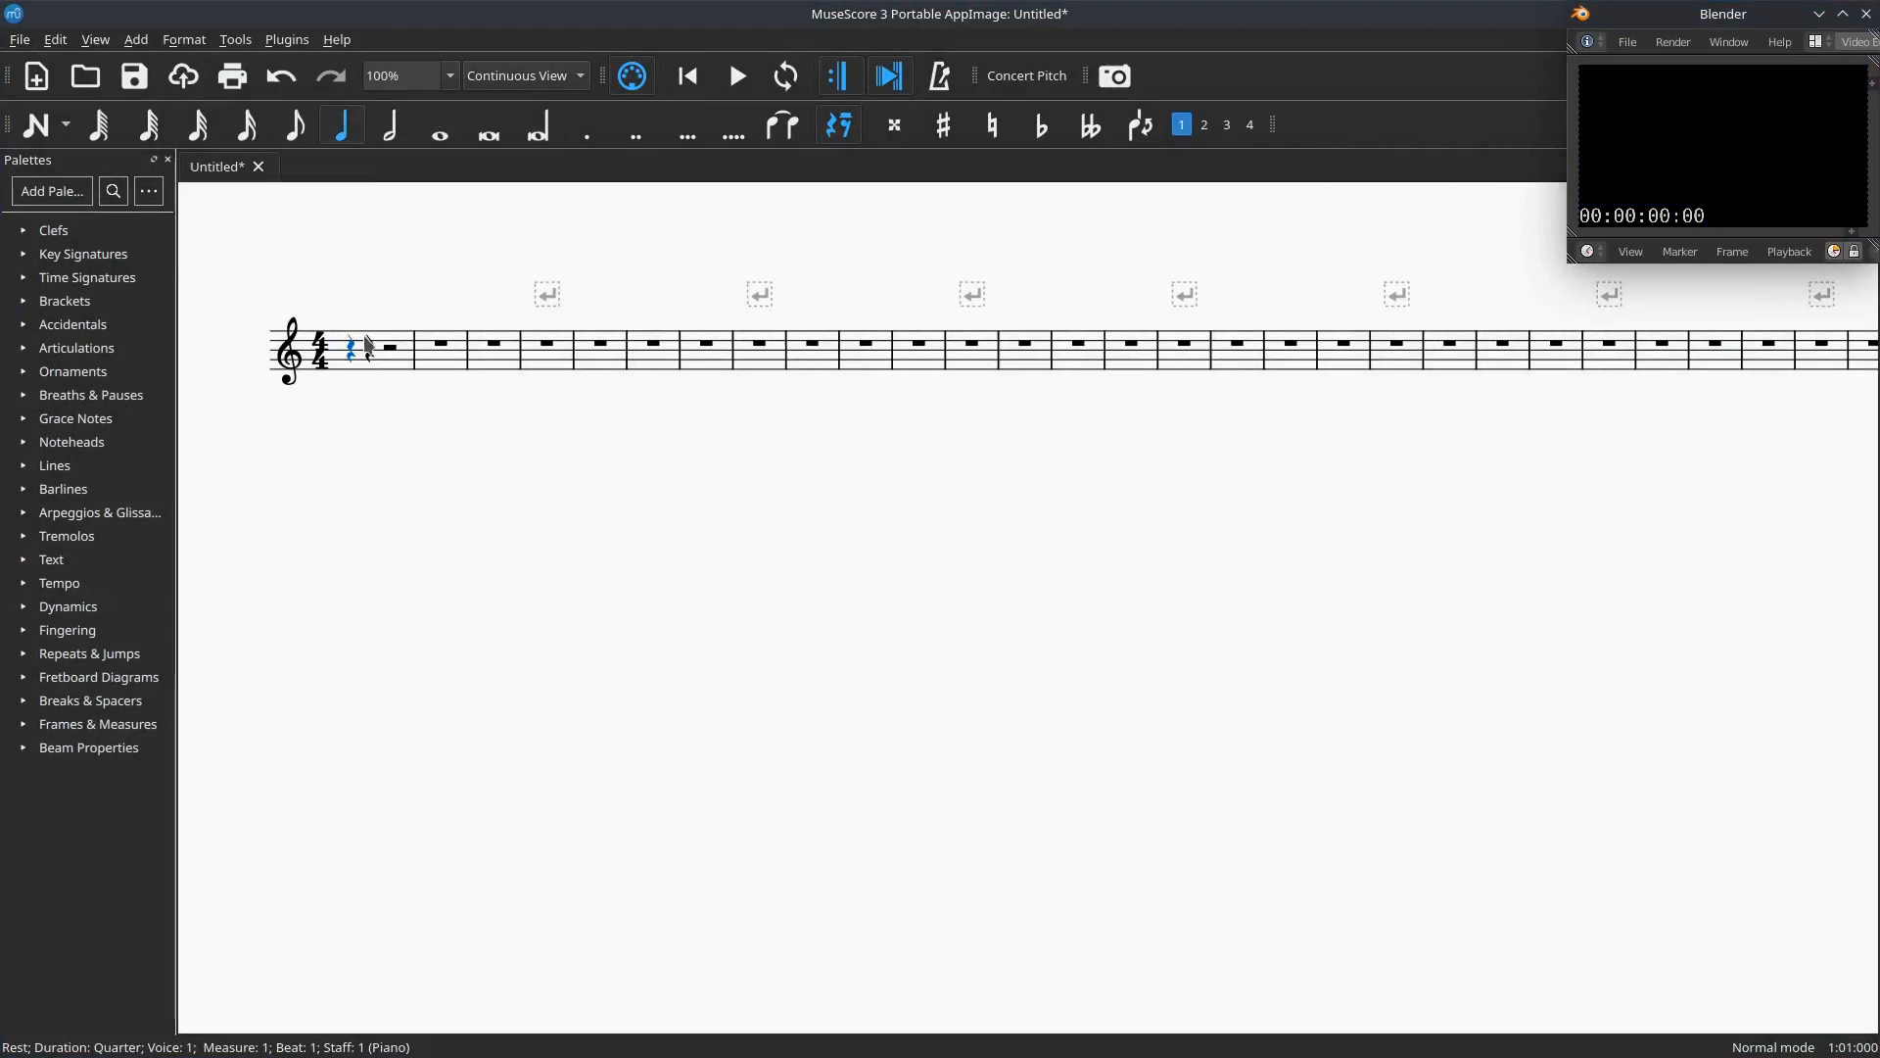
left_click(135, 40)
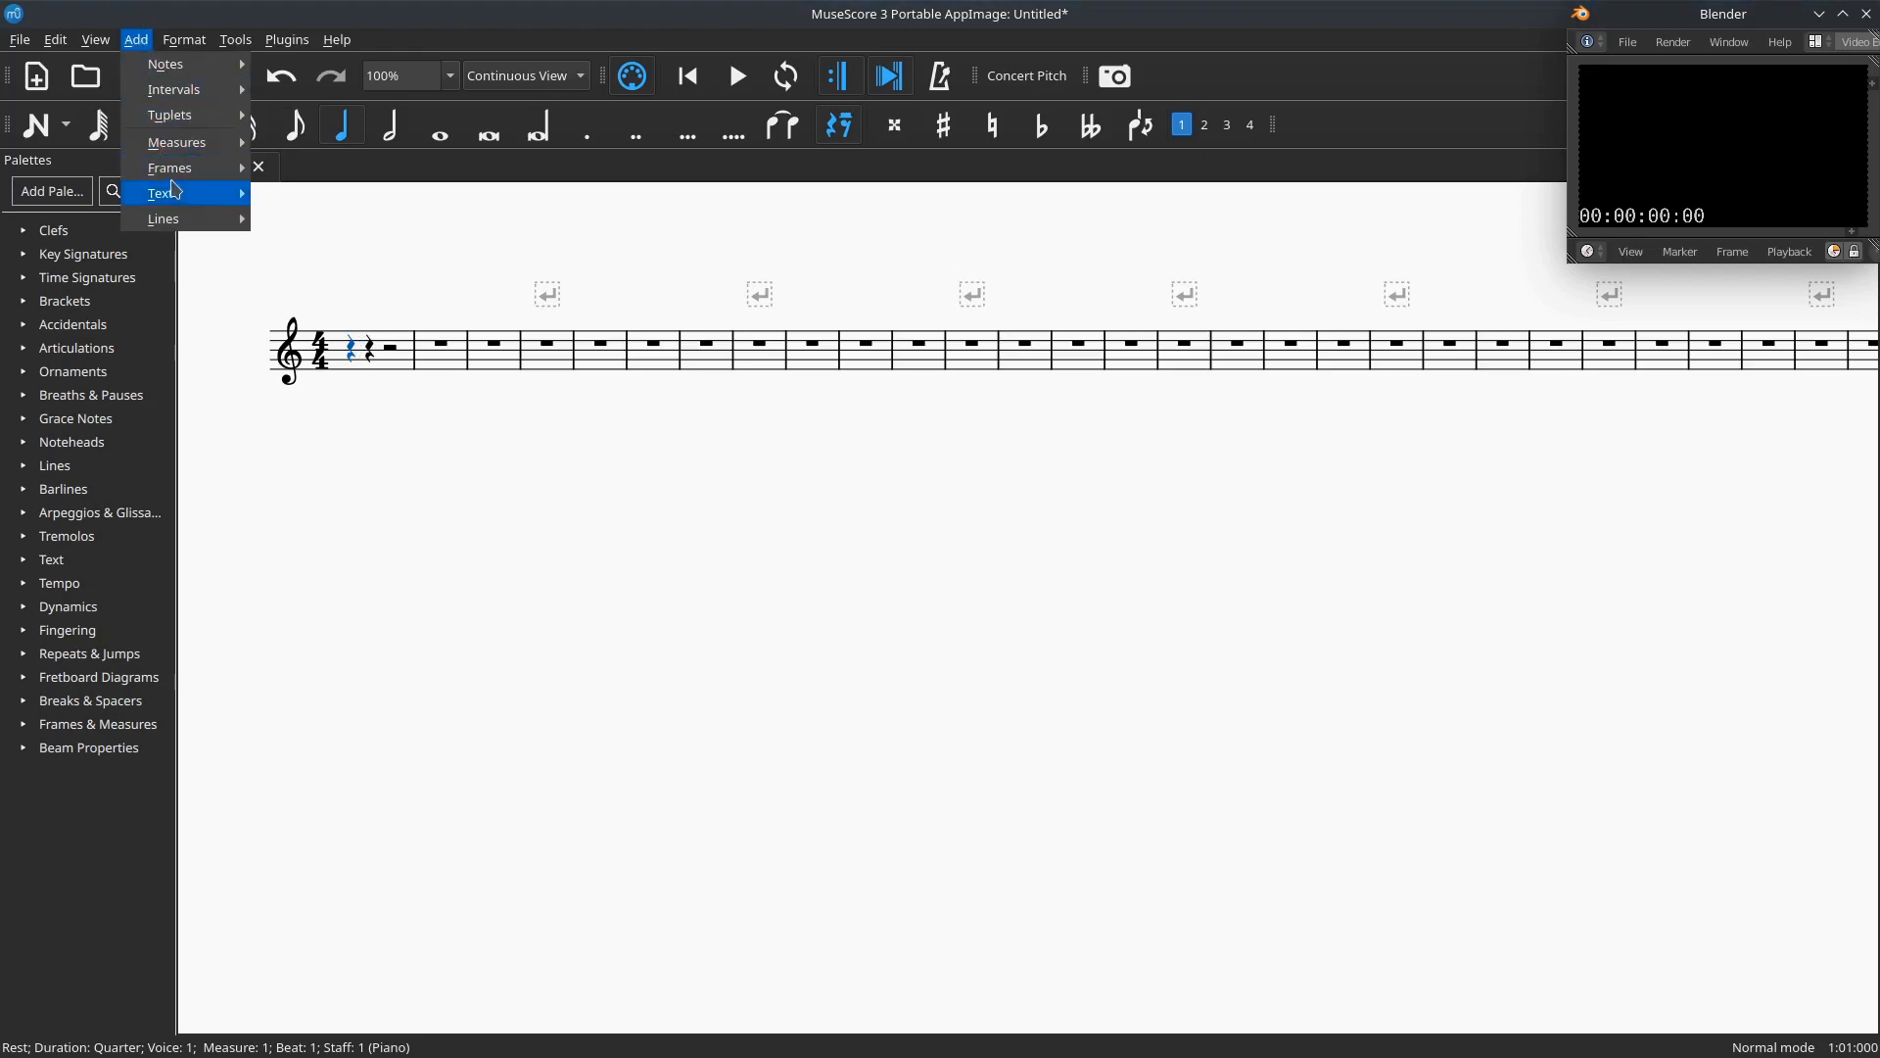
mouse_move(161, 193)
left_click(358, 630)
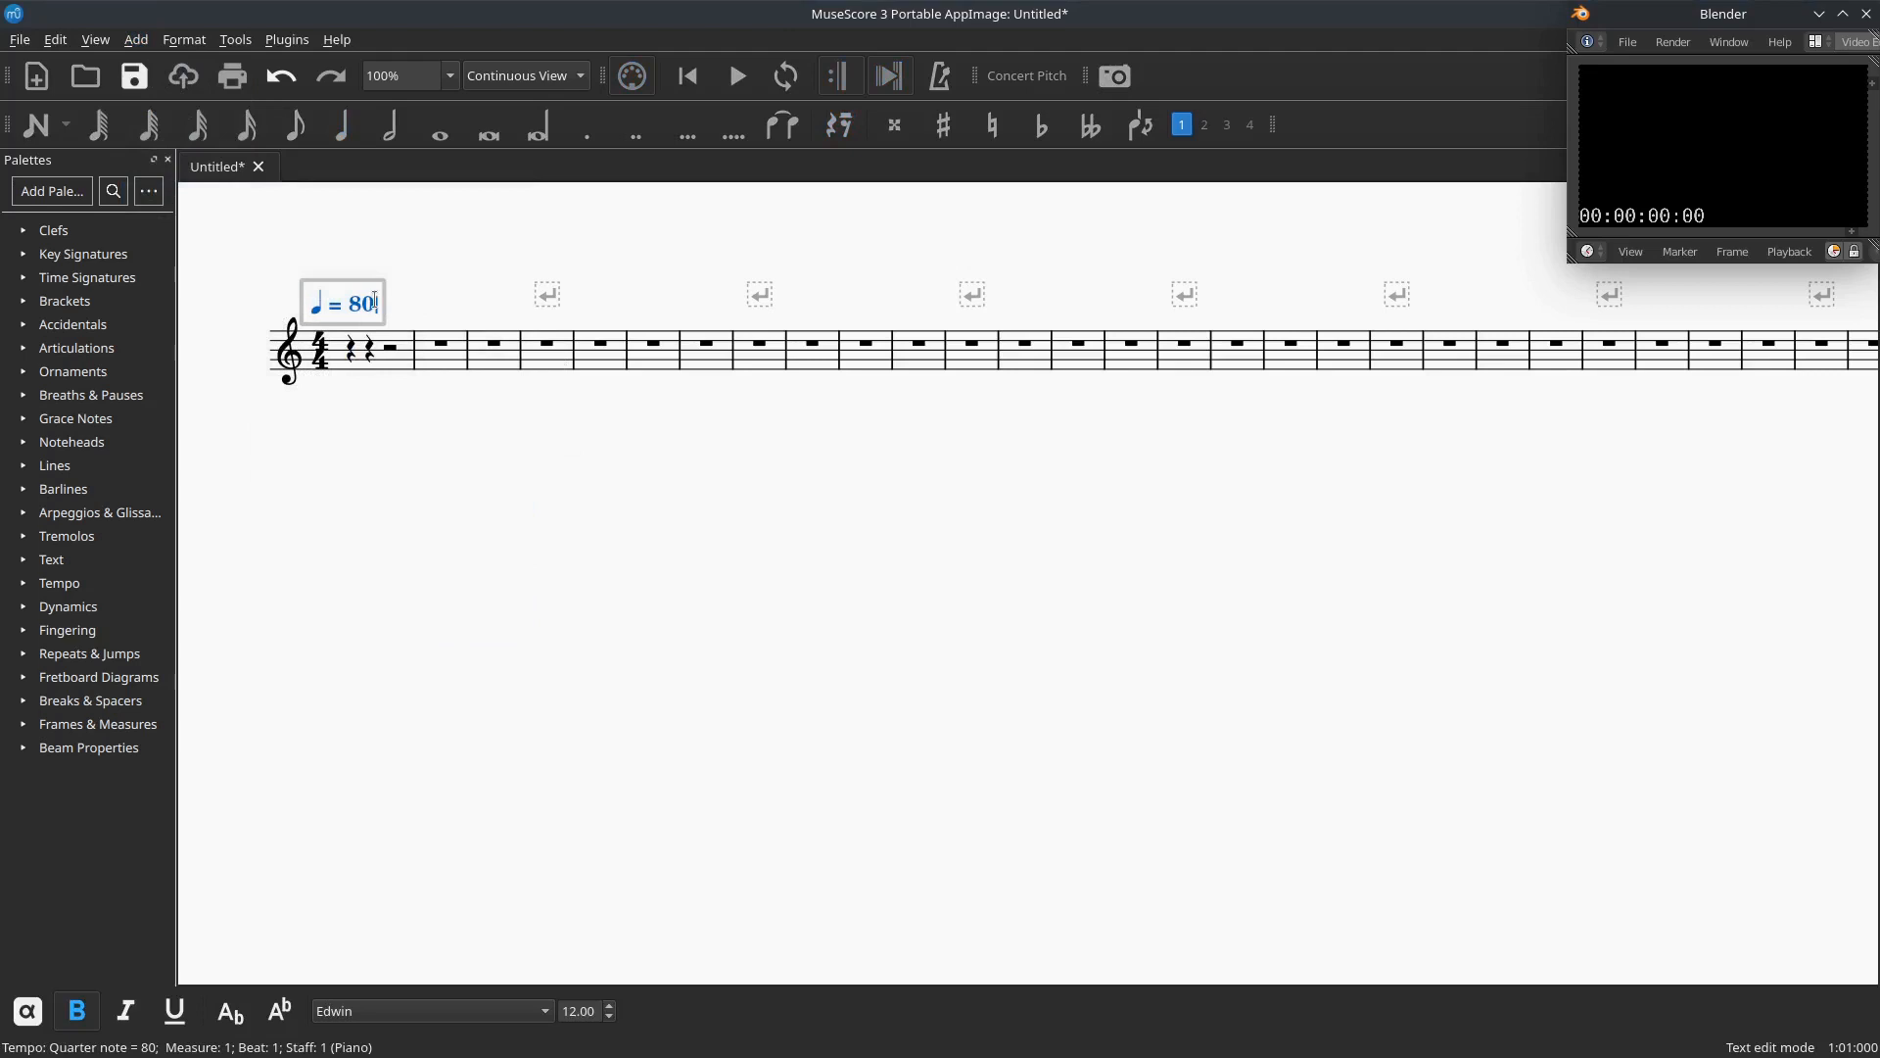
key("BackSpace")
key("BackSpace")
type("162")
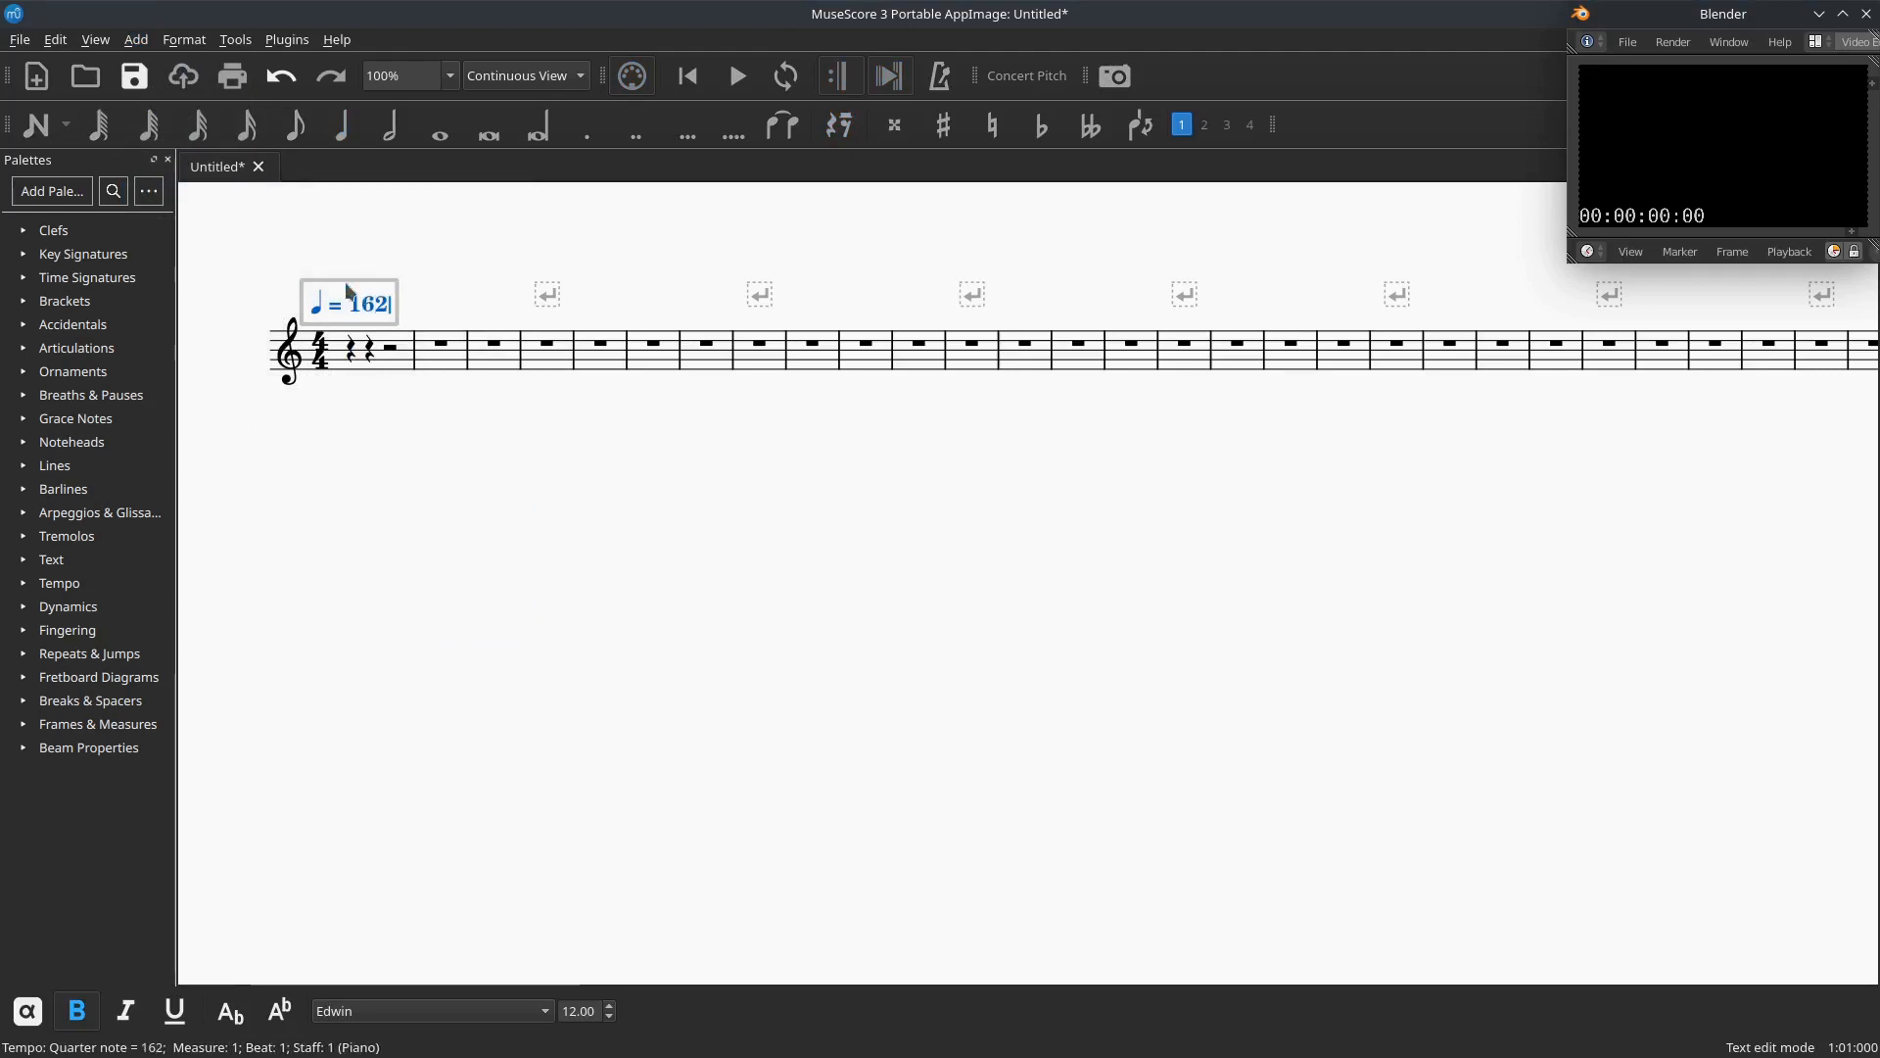
key("Escape")
key("Escape")
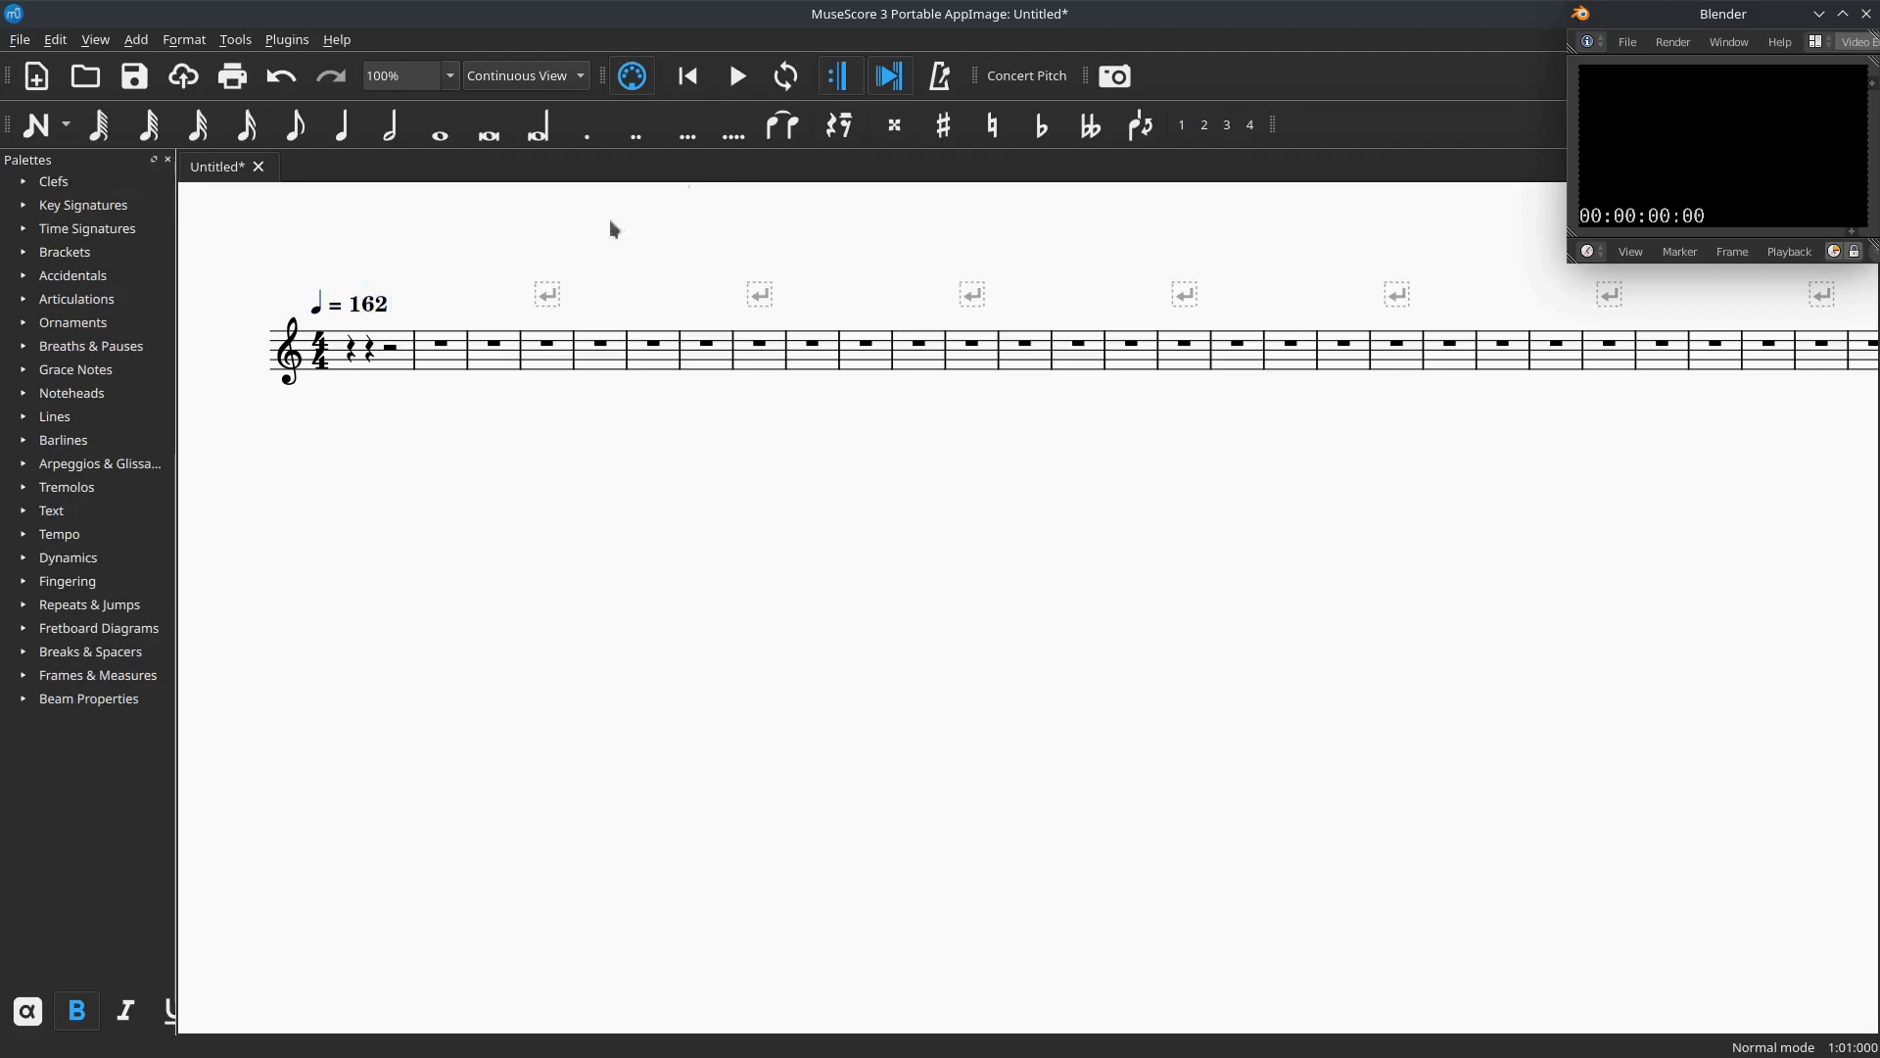
Rewind the score and play it at the new tempo, watching whether the Blender video follows, and stop playback.
left_click(690, 79)
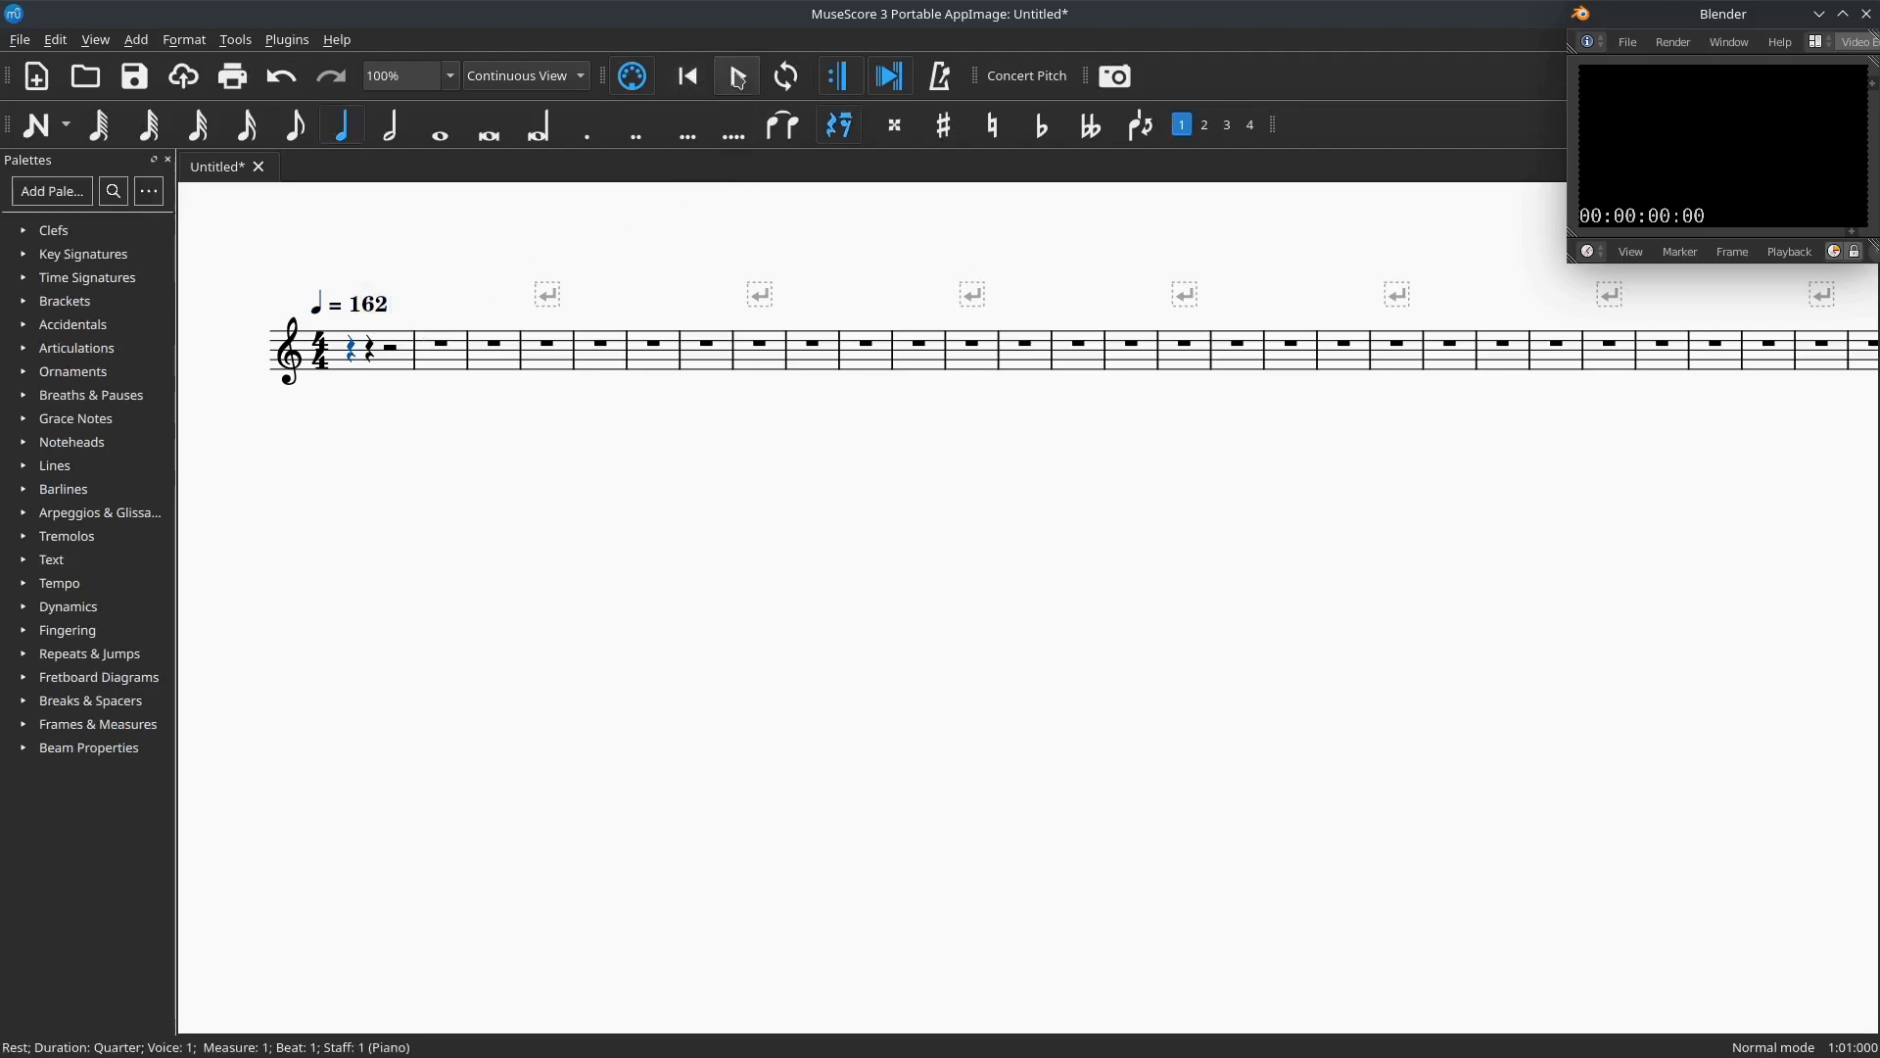
left_click(738, 79)
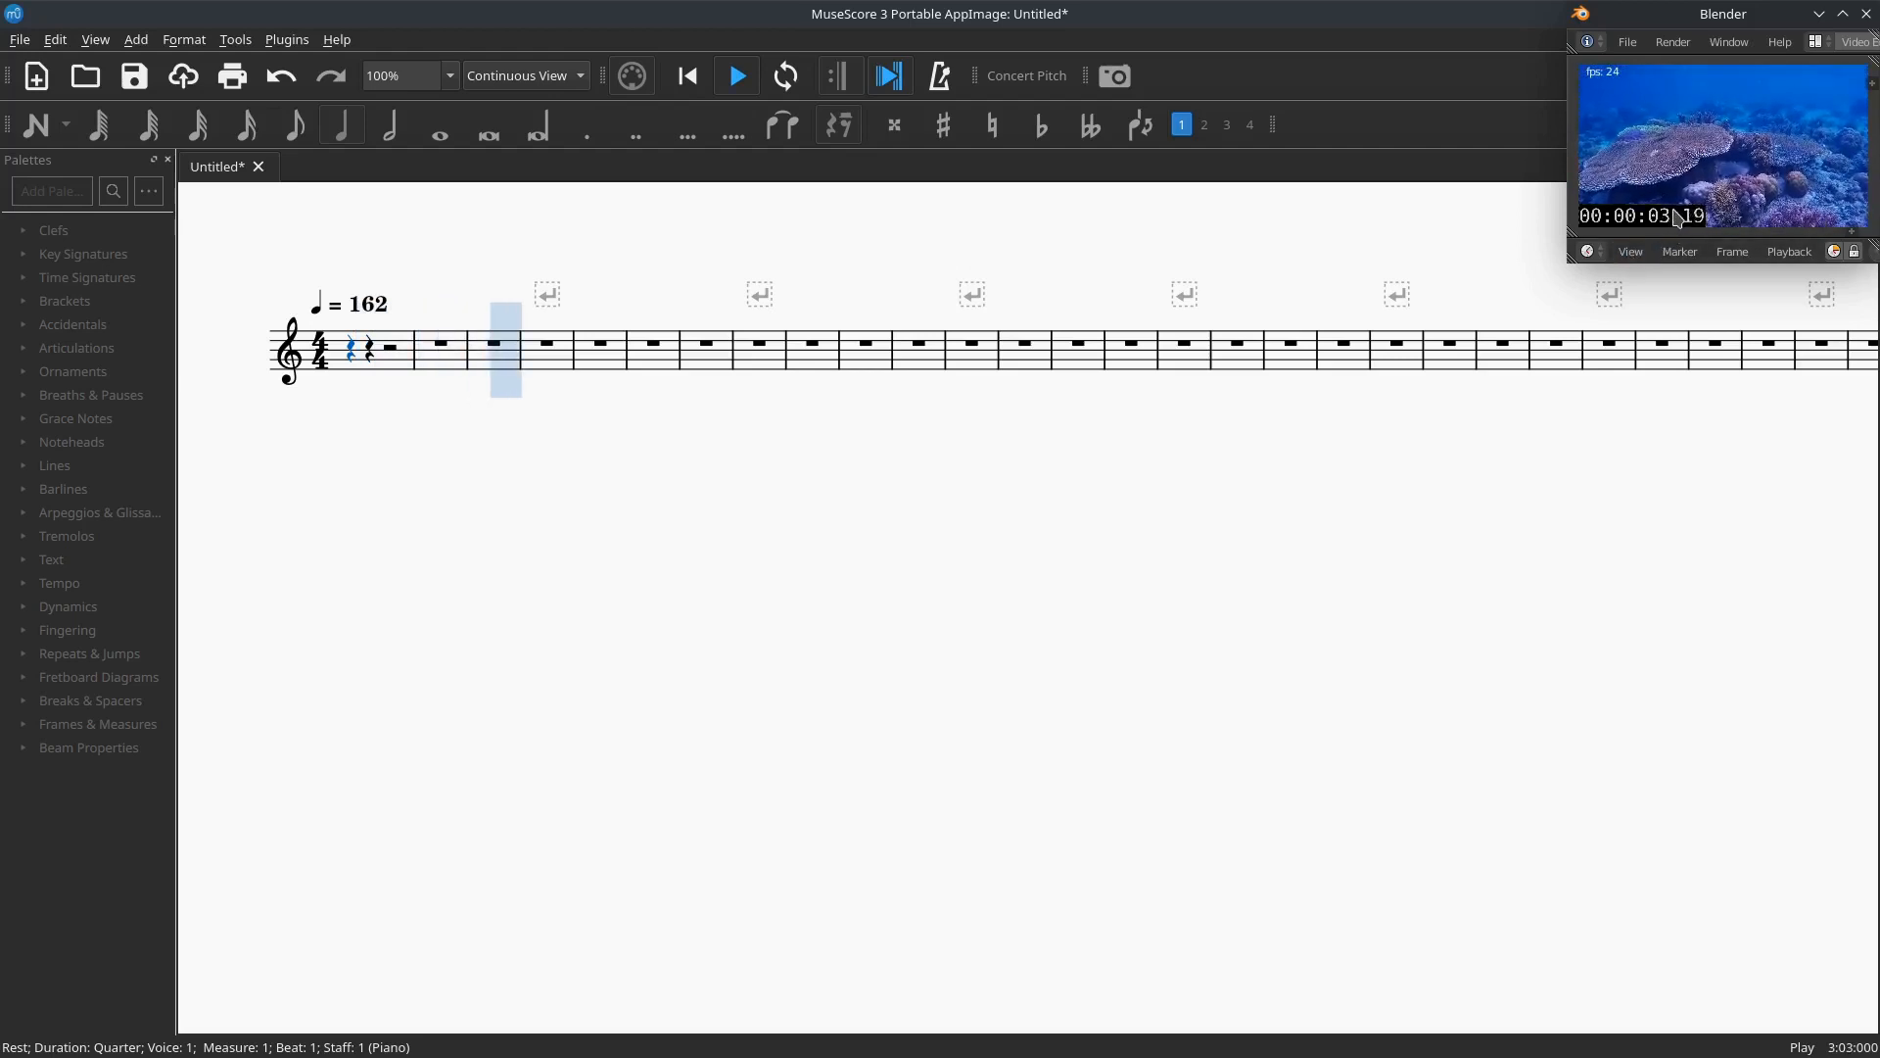
key("space")
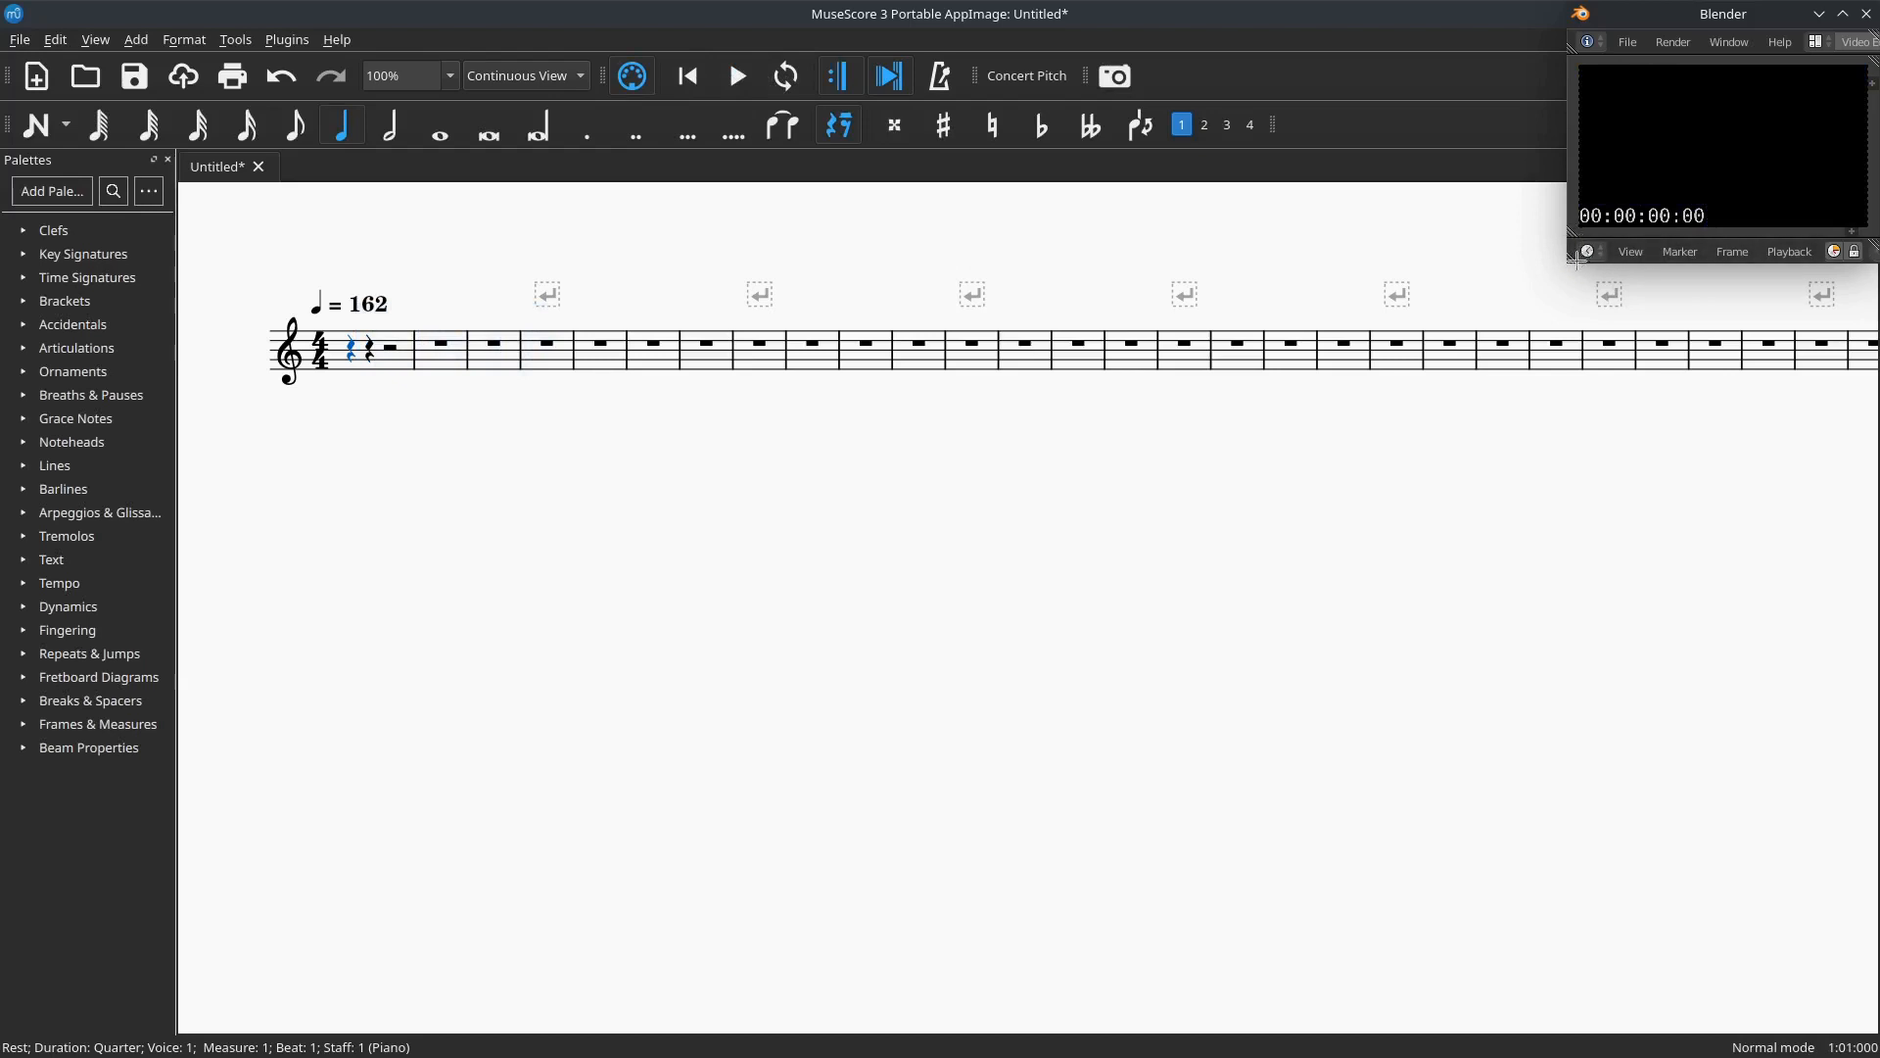
Reveal Blender's timeline strip below the video preview, keep Blender as a small floating window, and scrub the timeline to frame 70.
left_click_drag(1605, 262, 1609, 331)
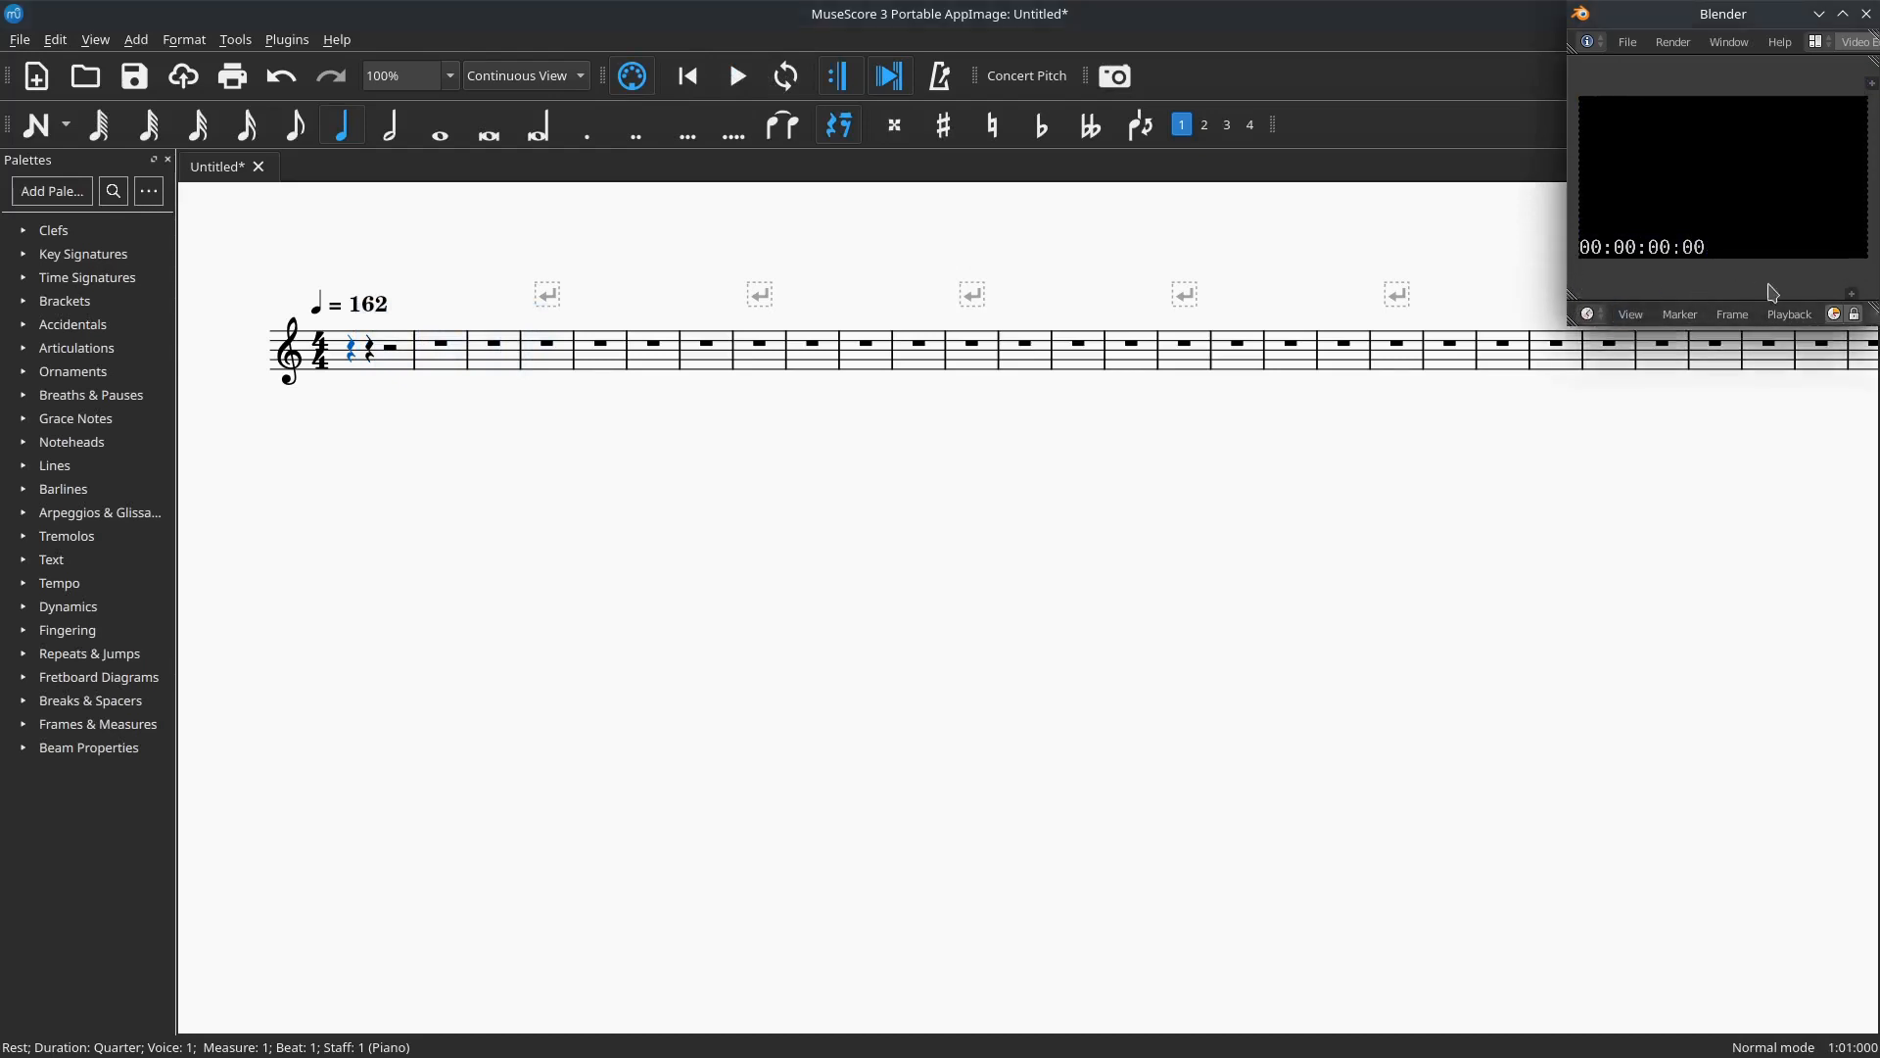
left_click_drag(1787, 8, 1319, 191)
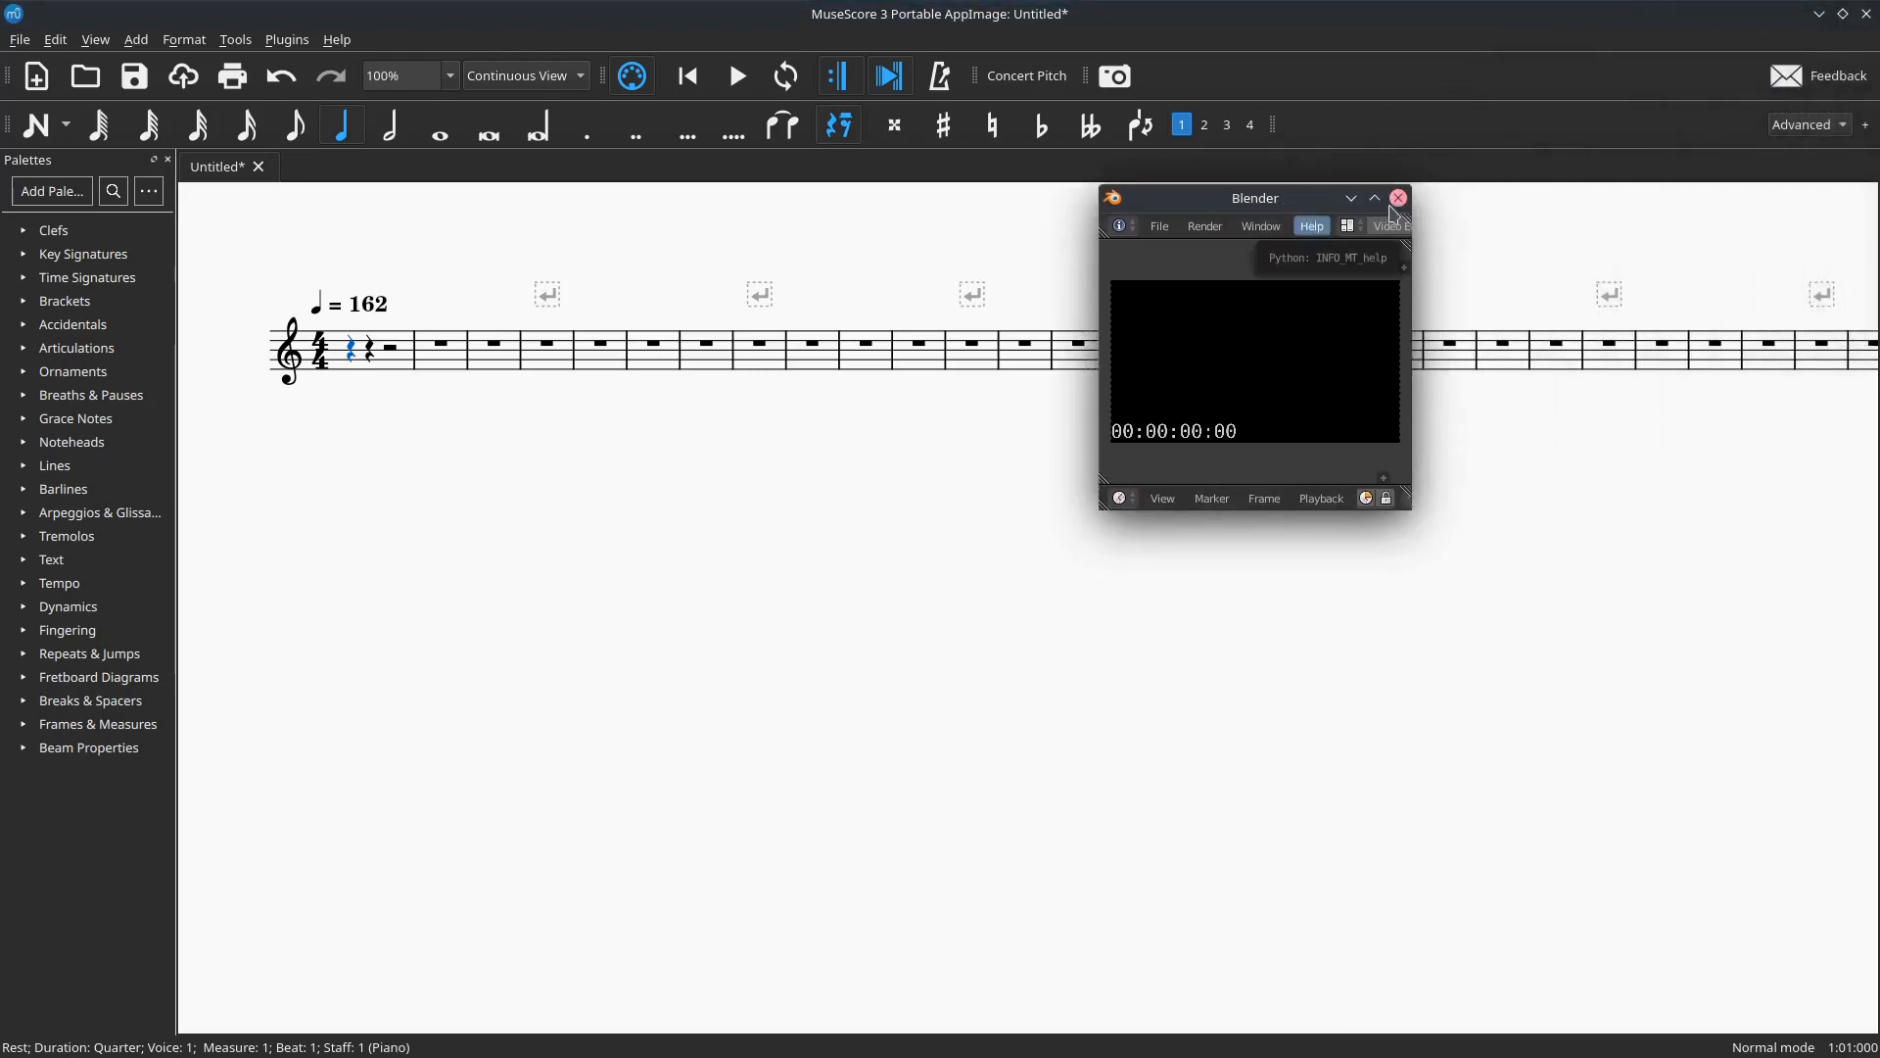
left_click(1375, 198)
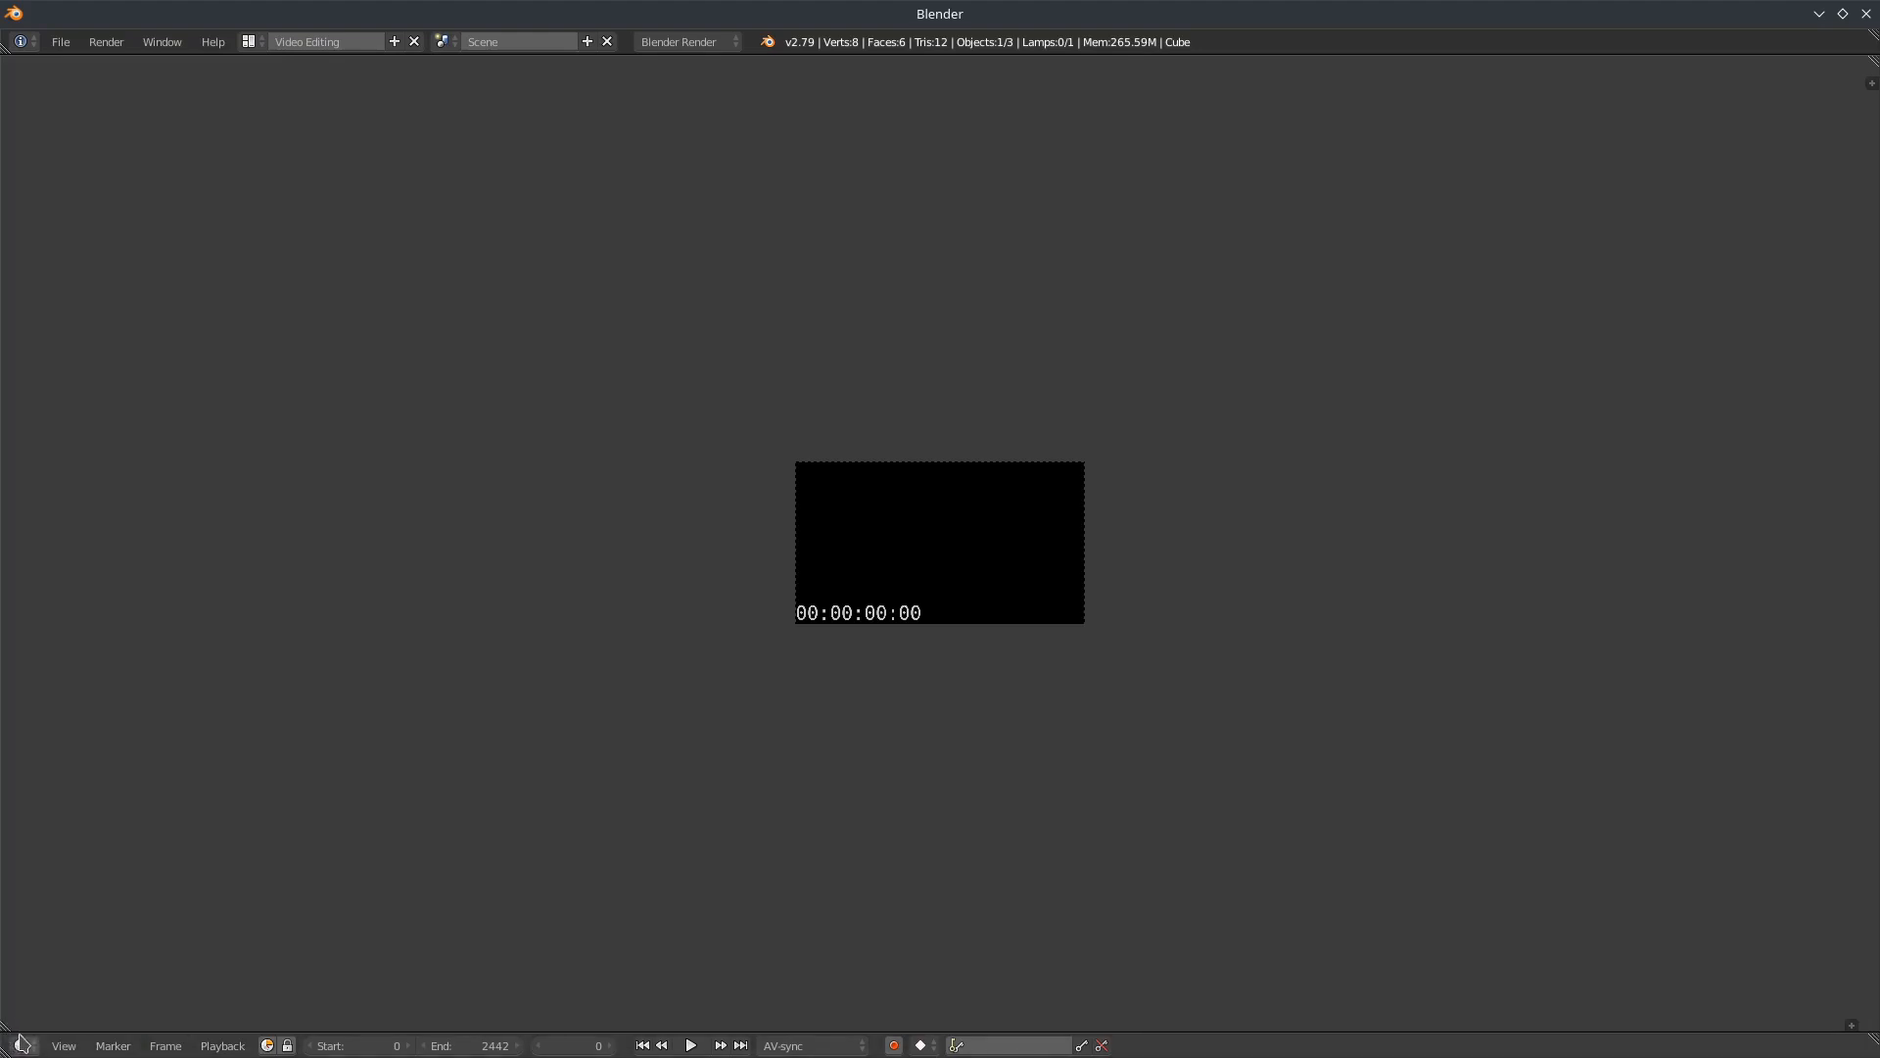
left_click_drag(19, 1031, 122, 1005)
left_click_drag(938, 49, 1485, 266)
left_click_drag(1362, 516, 1427, 508)
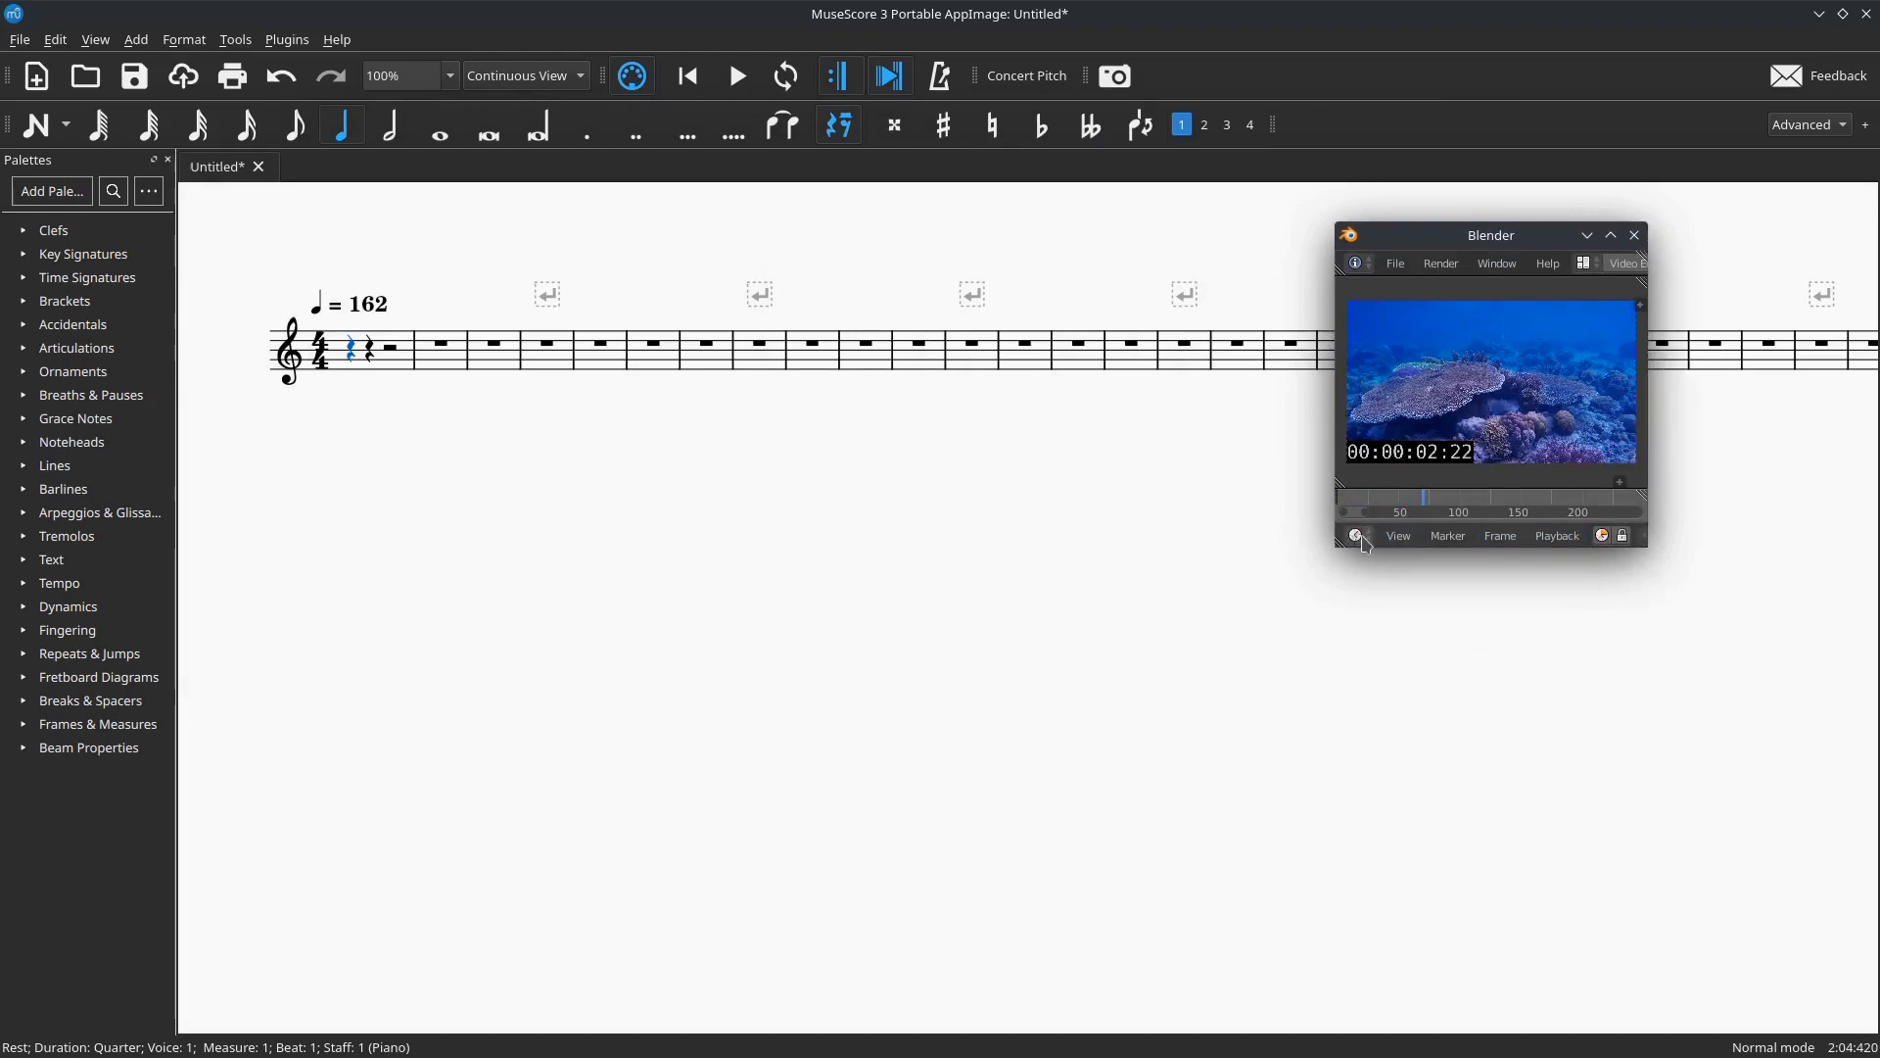
Collapse the menus in Blender's timeline header and widen the Blender window until its playback controls fit.
left_click(1403, 539)
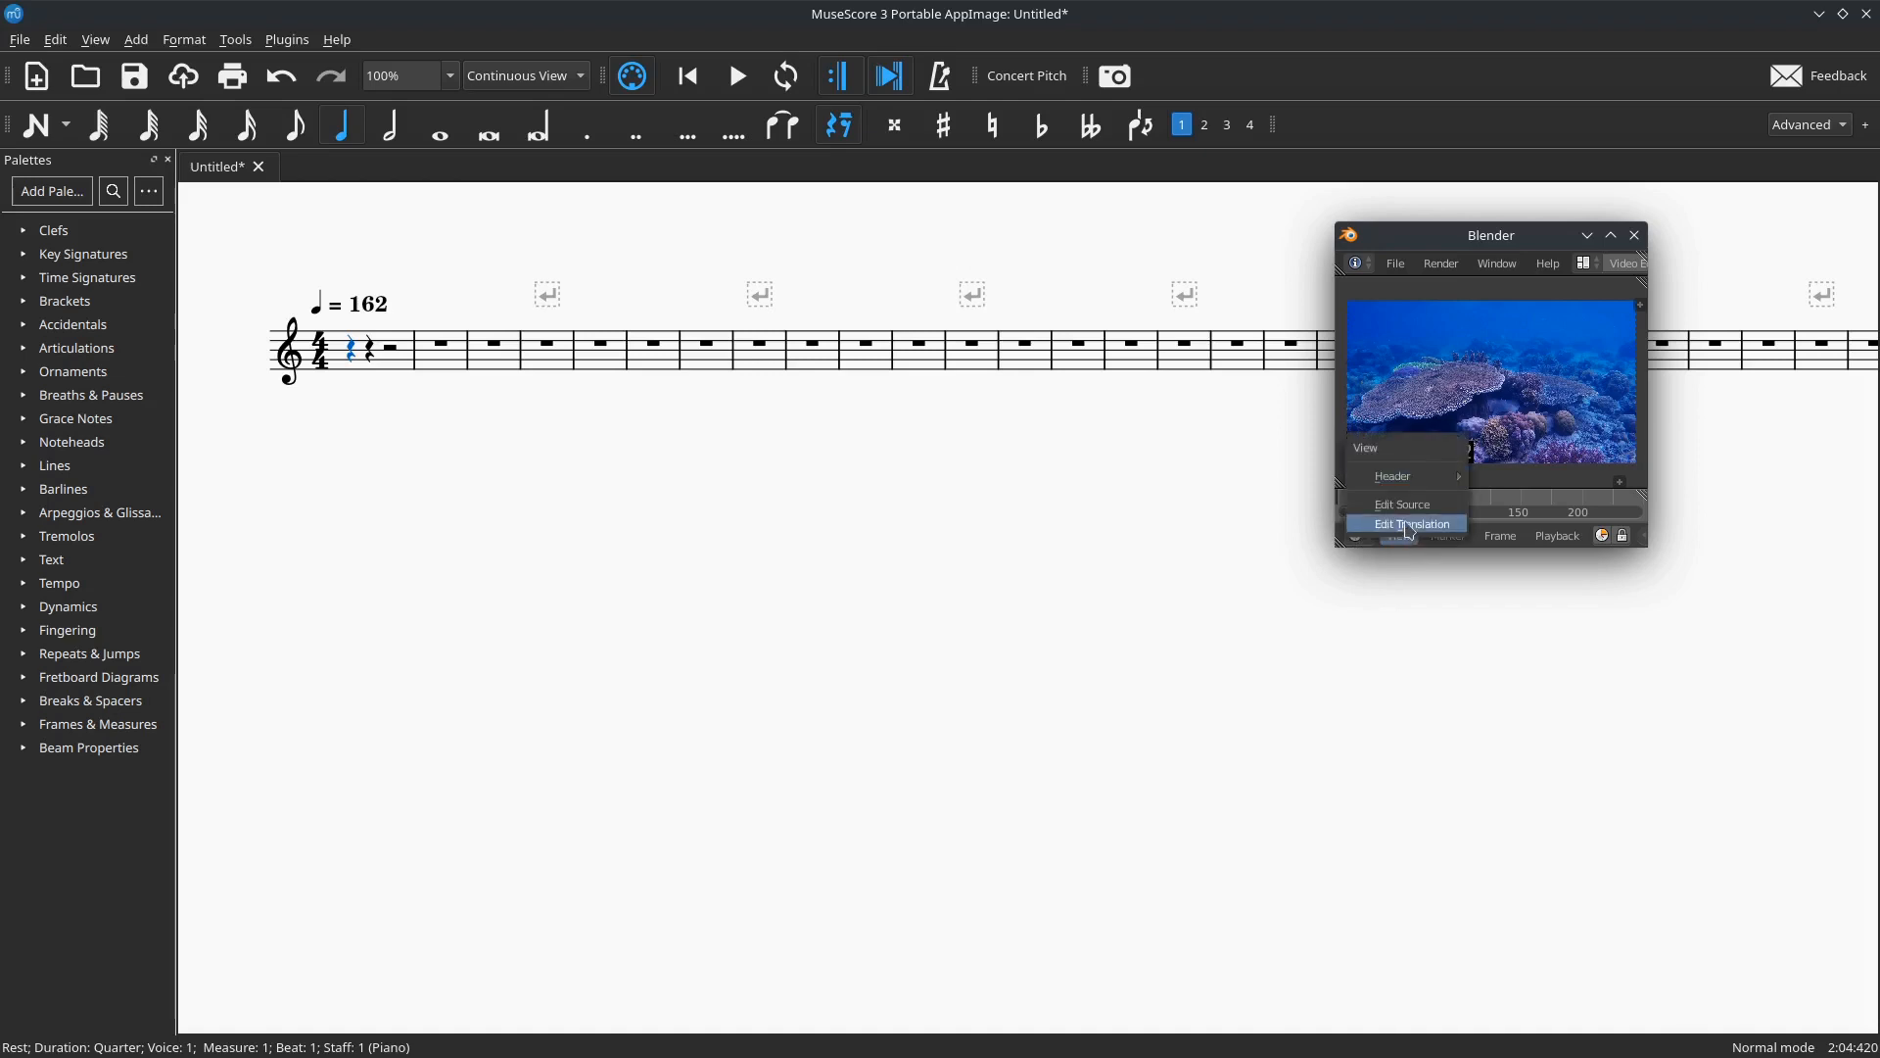
mouse_move(1403, 480)
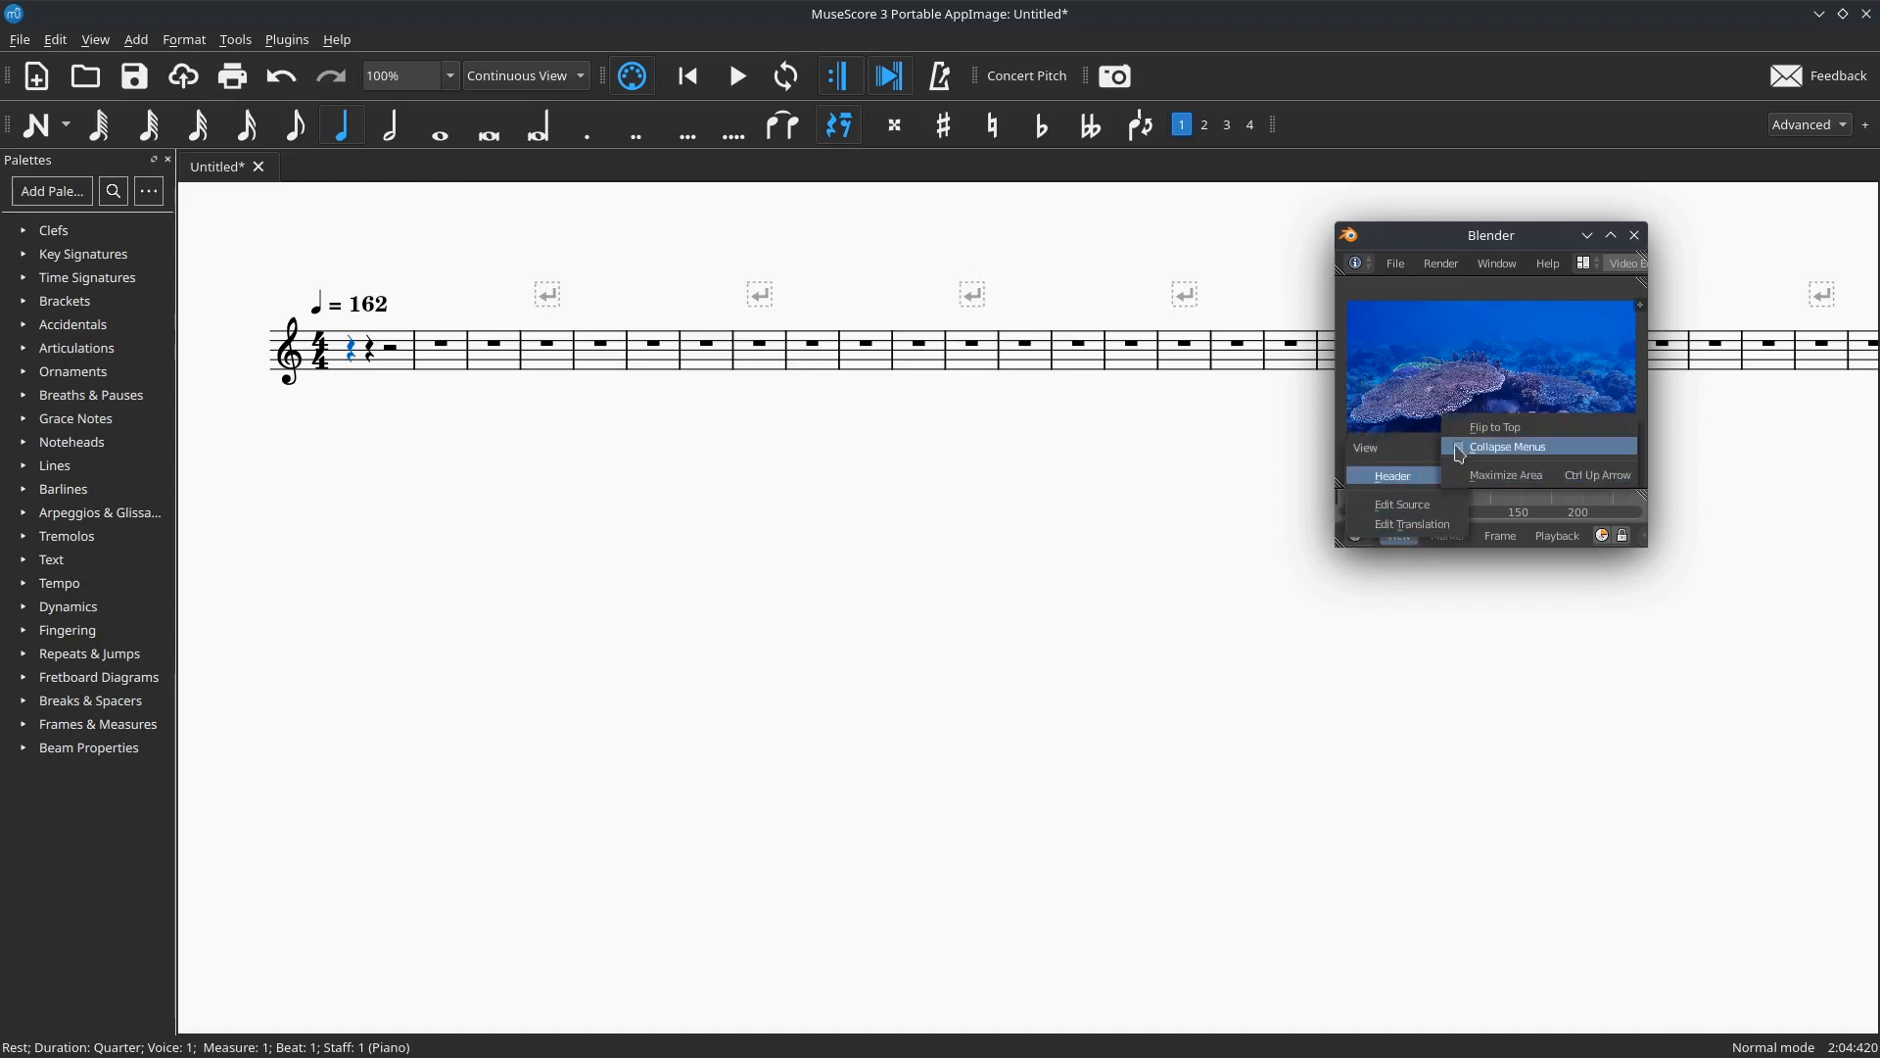
left_click(1470, 479)
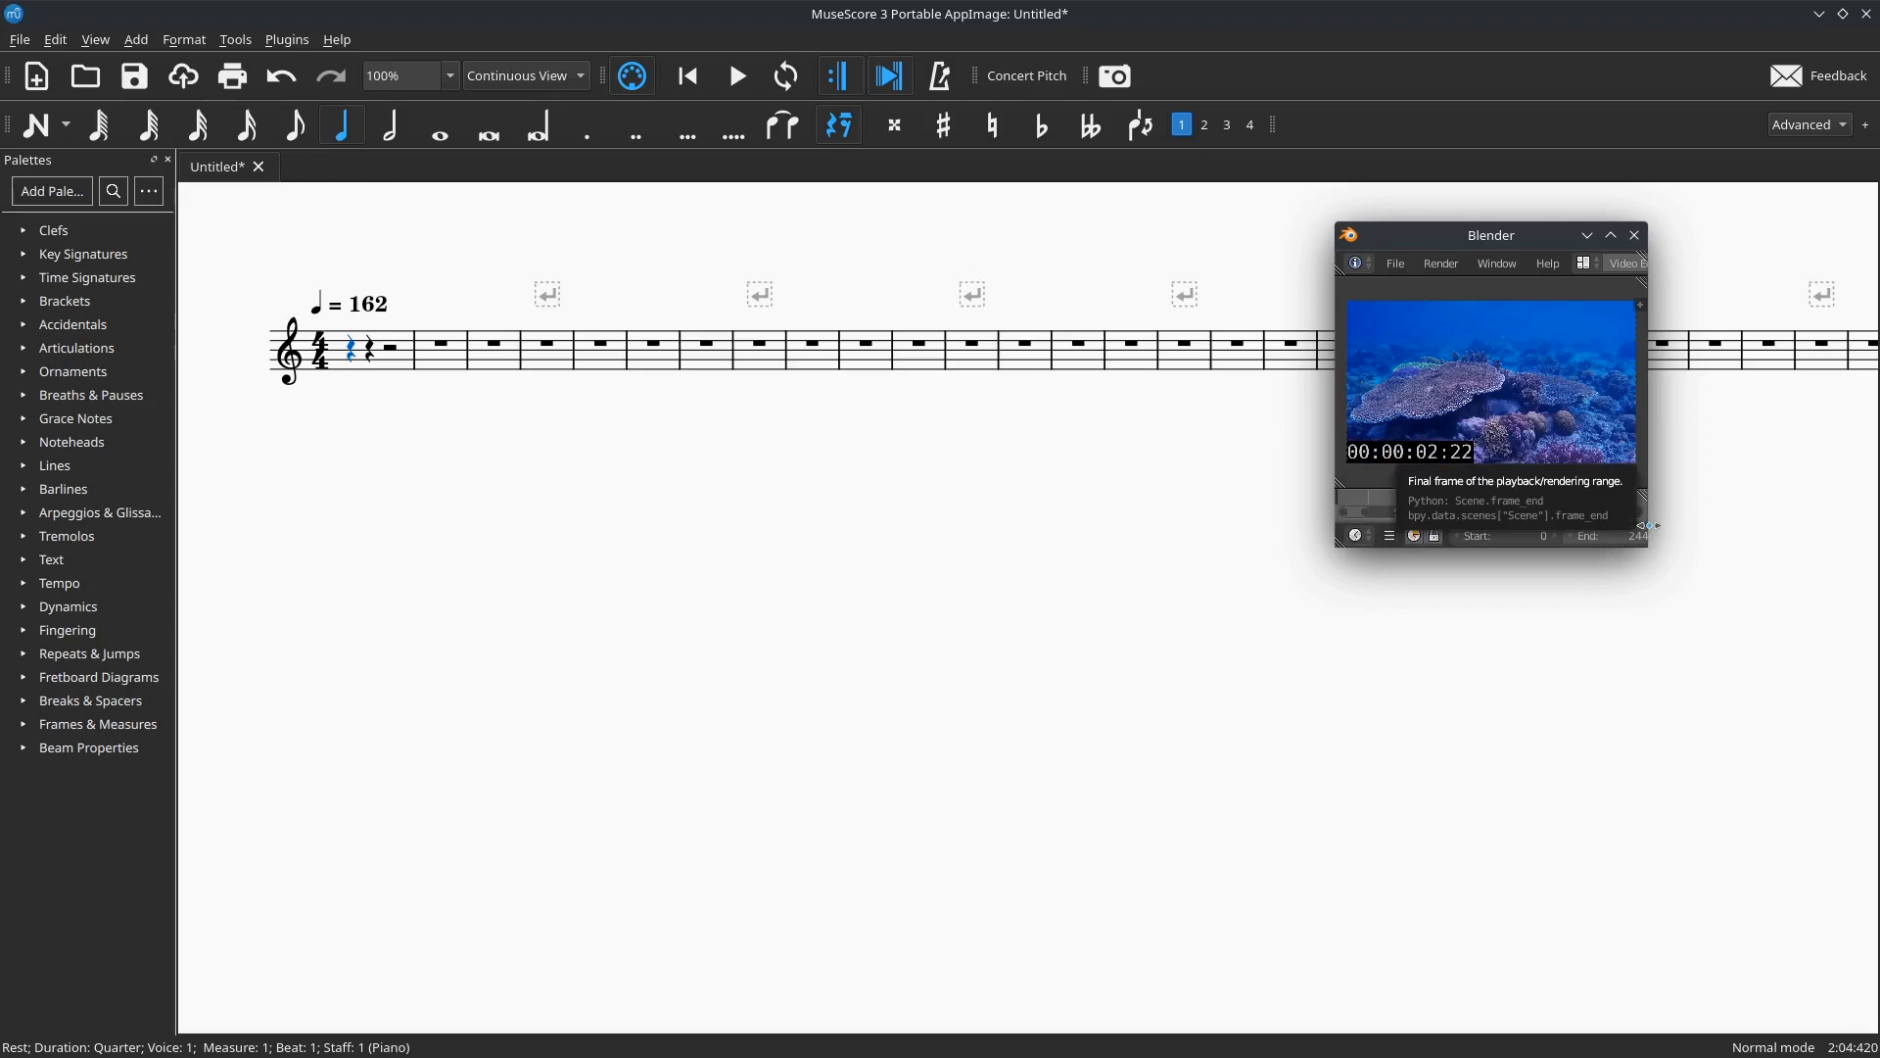
left_click_drag(1651, 499, 1860, 500)
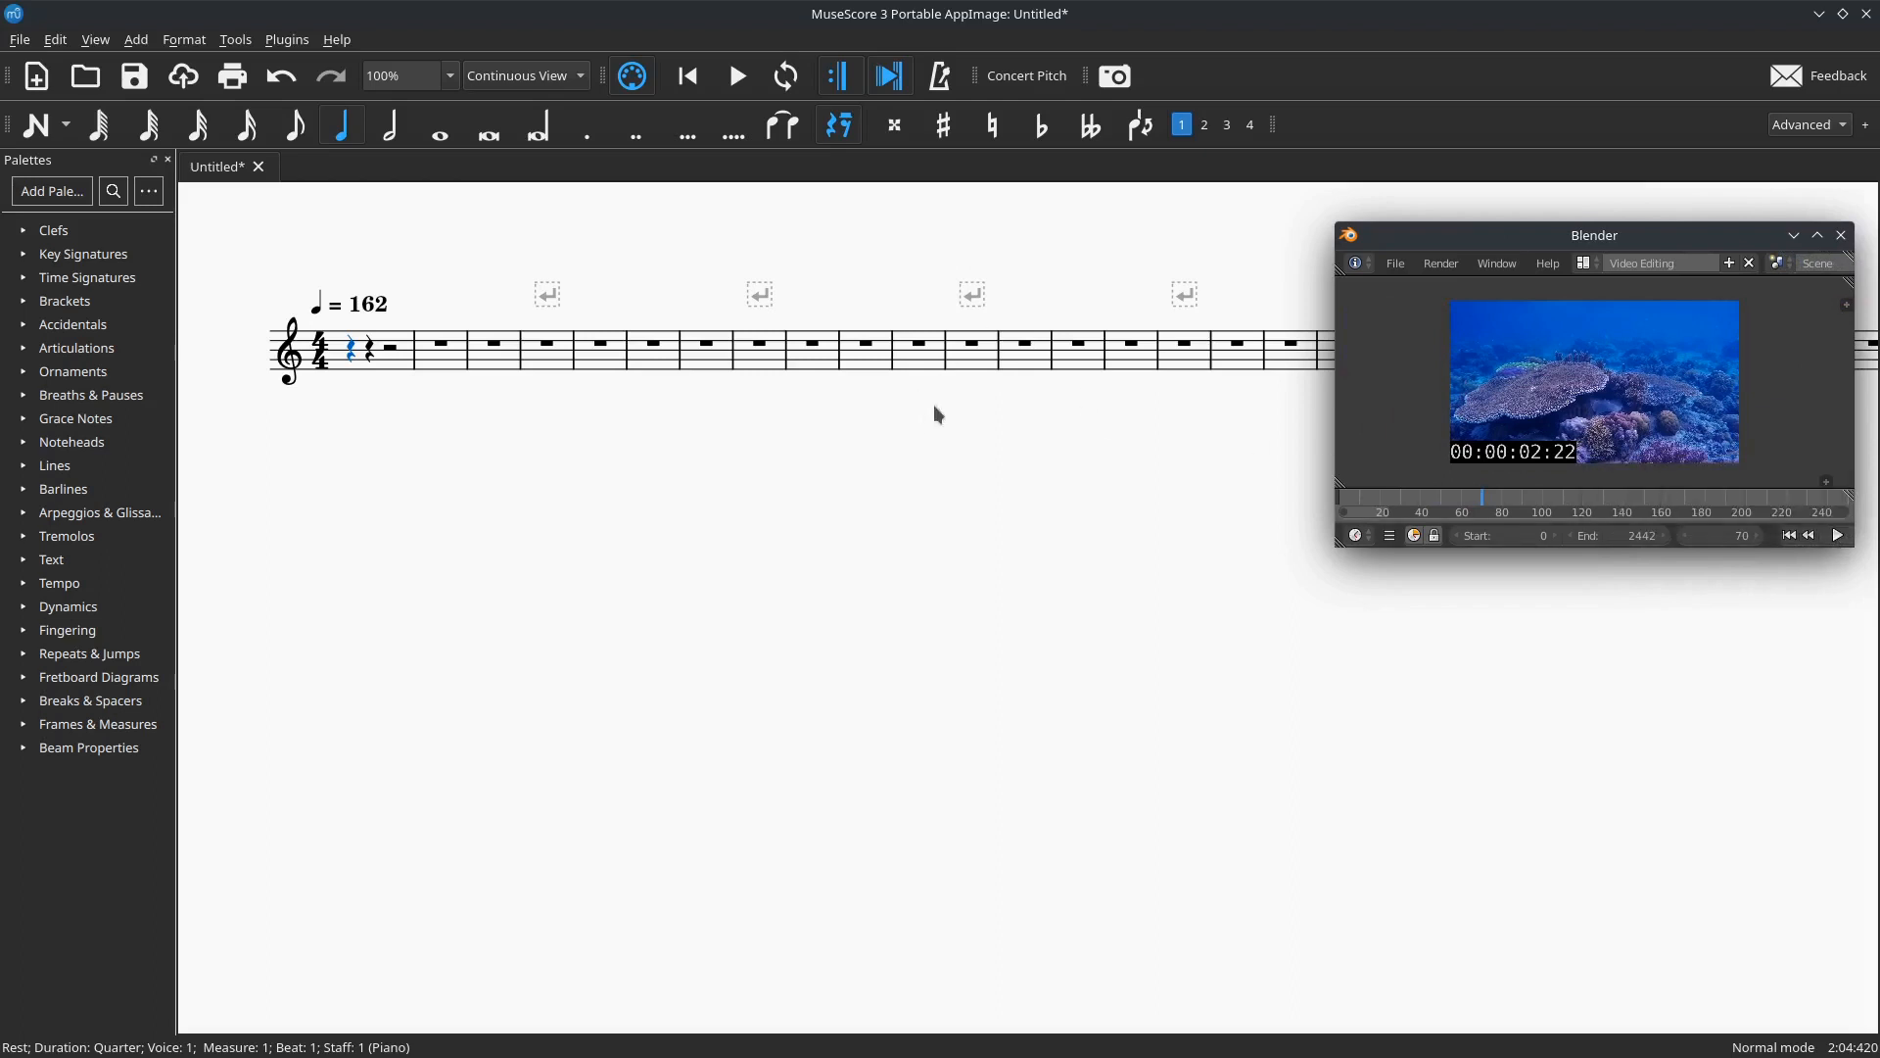
Test the sync from Blender by starting and pausing playback and scrubbing to different frames while watching MuseScore's position.
left_click(1837, 536)
left_click(1837, 537)
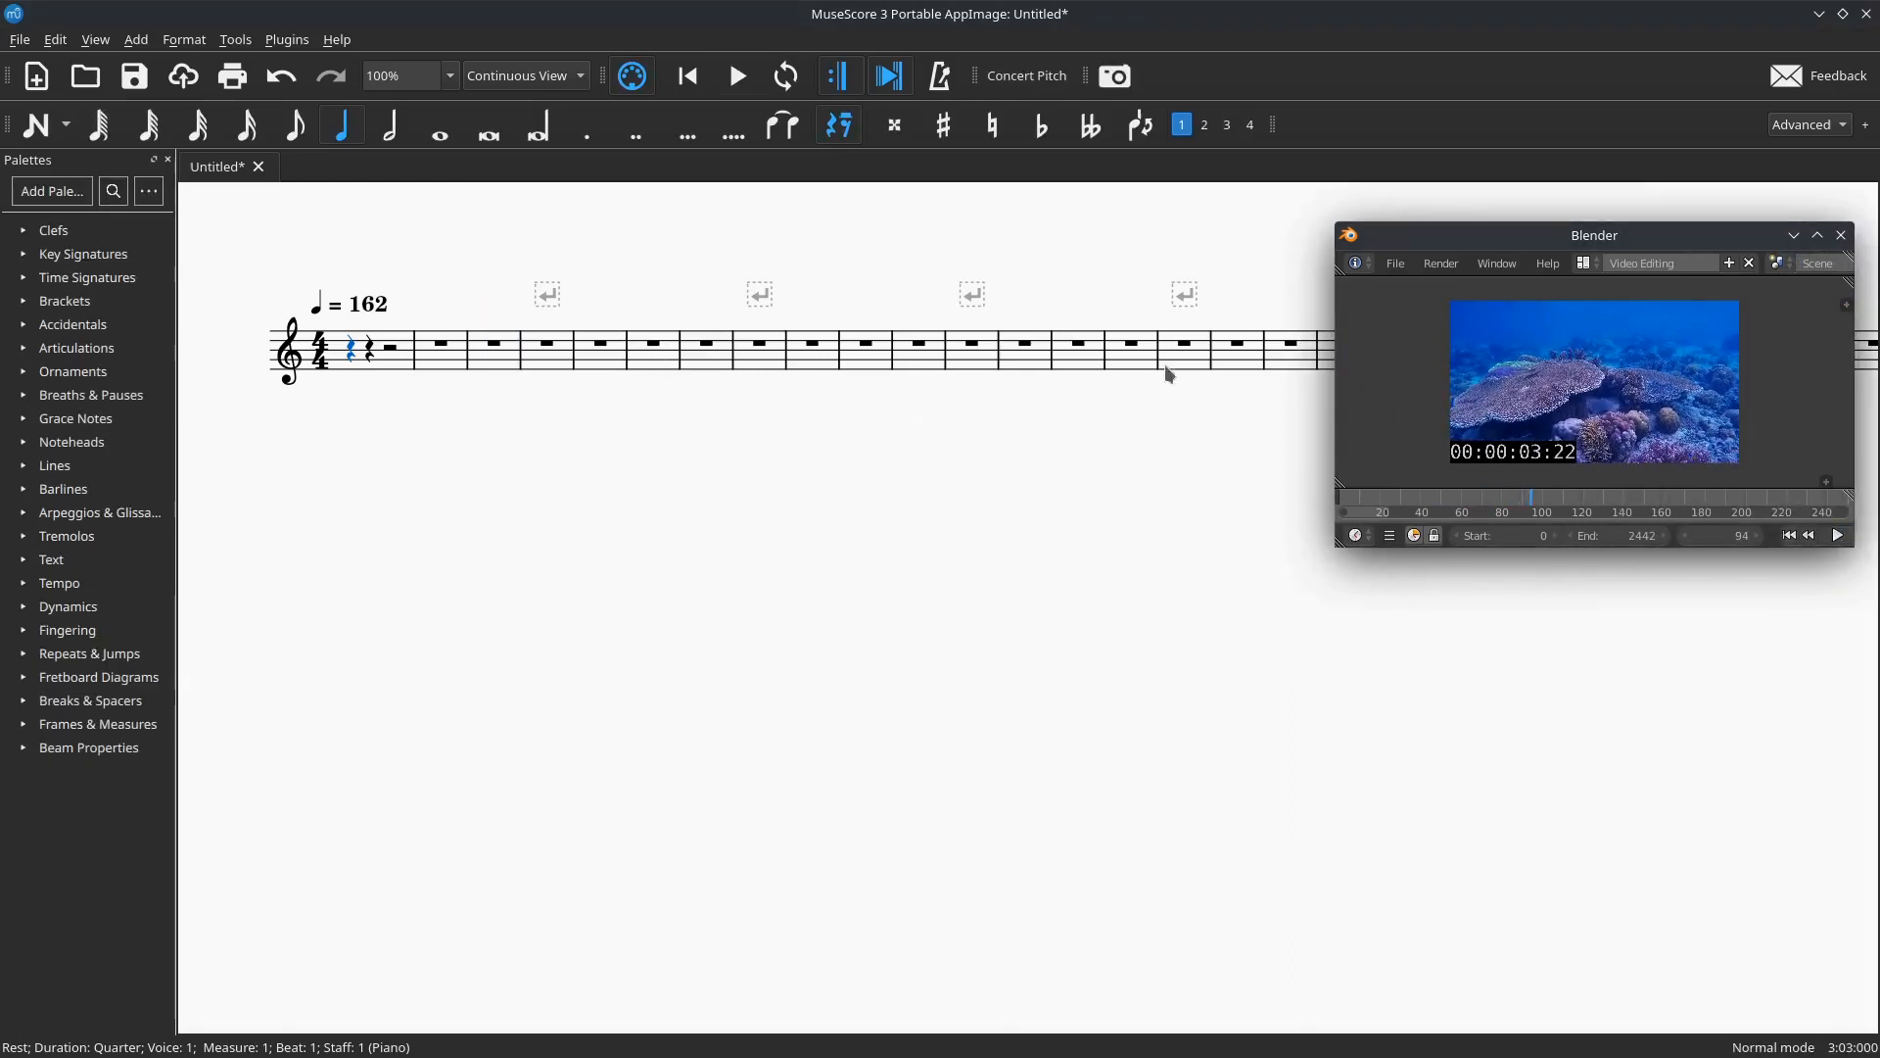
left_click_drag(1623, 507, 1742, 508)
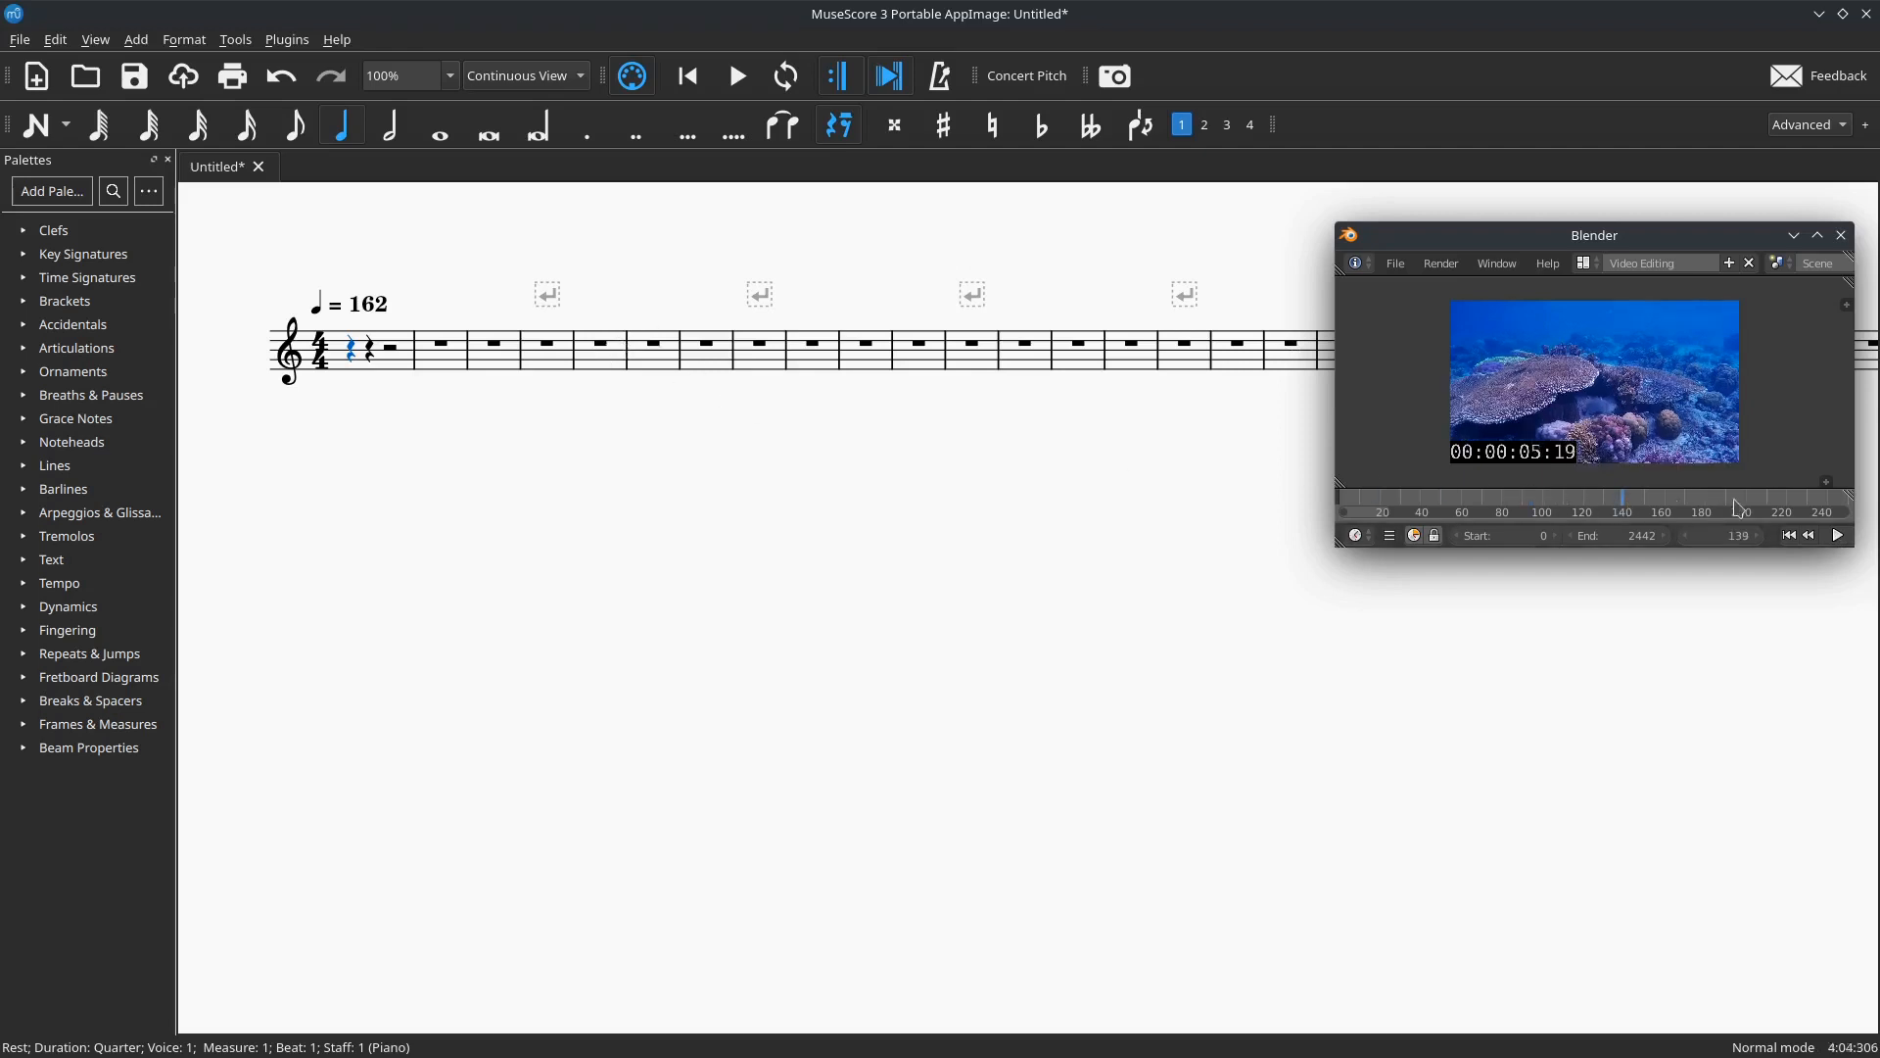
left_click(1414, 511)
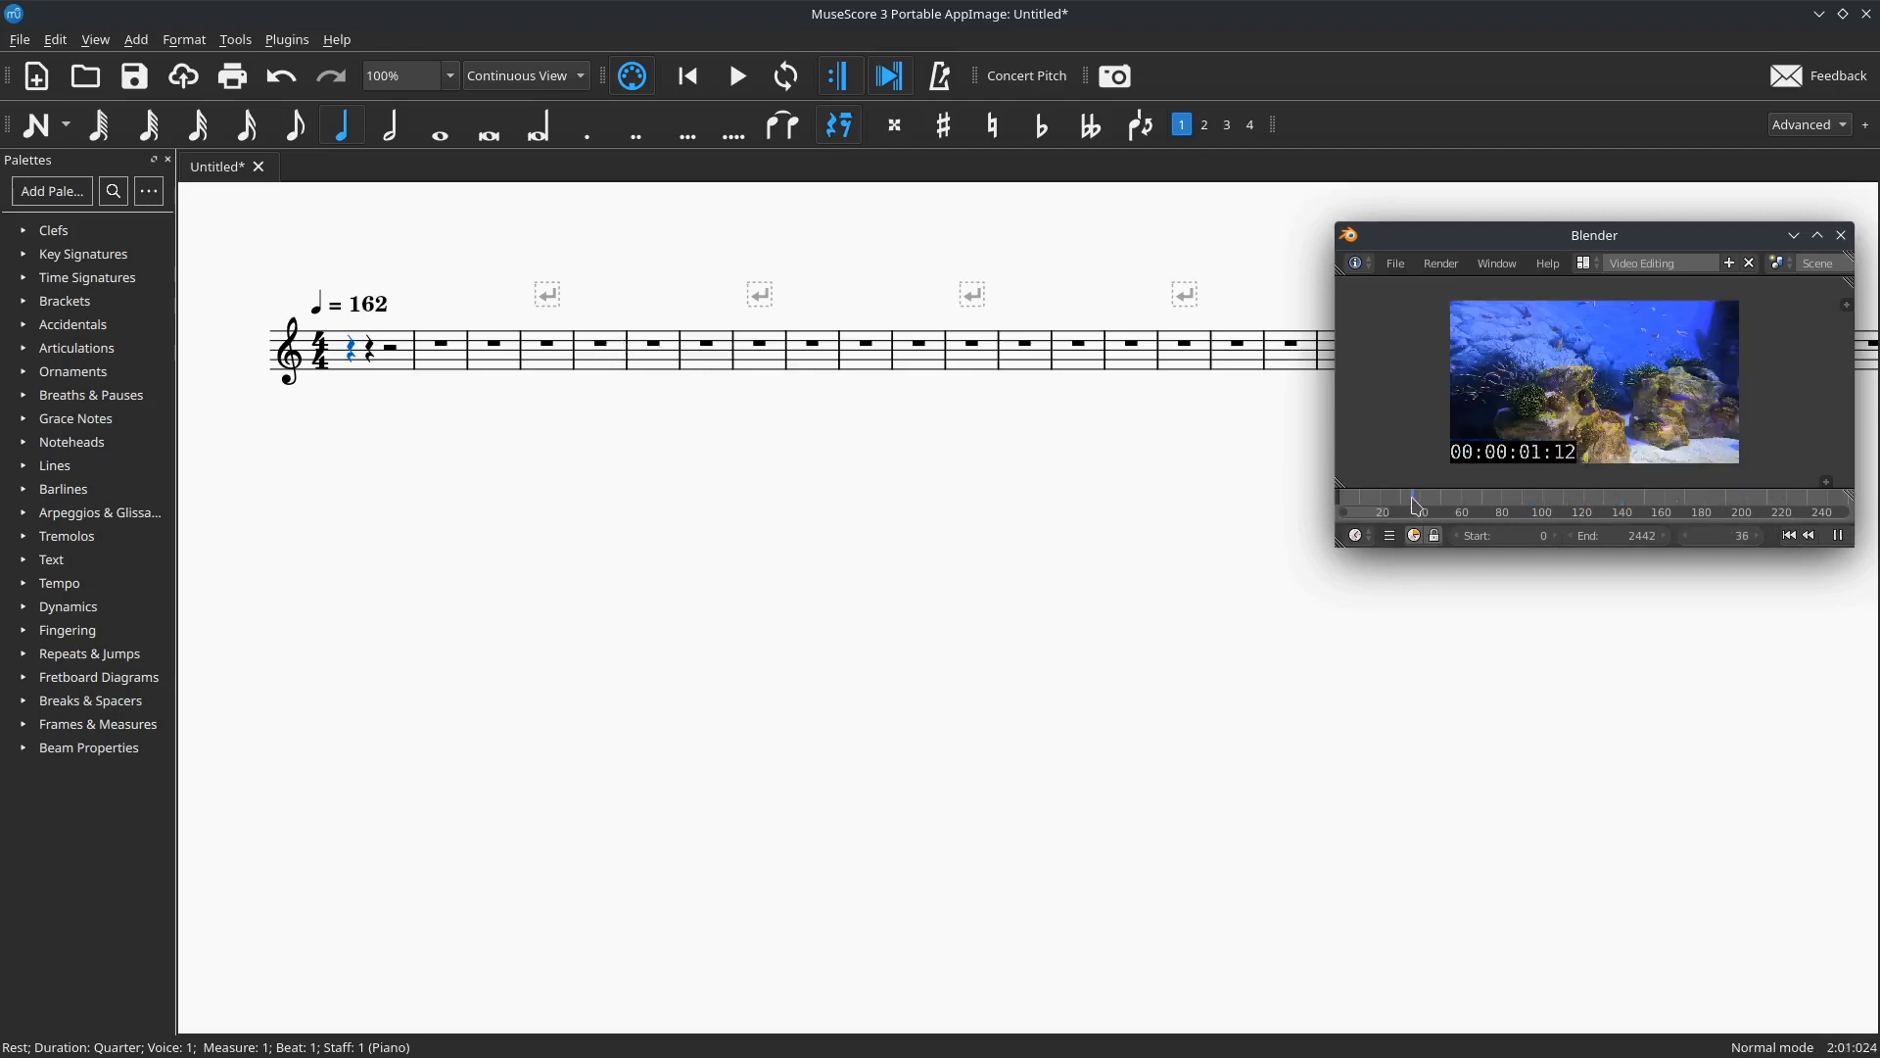
left_click(1838, 536)
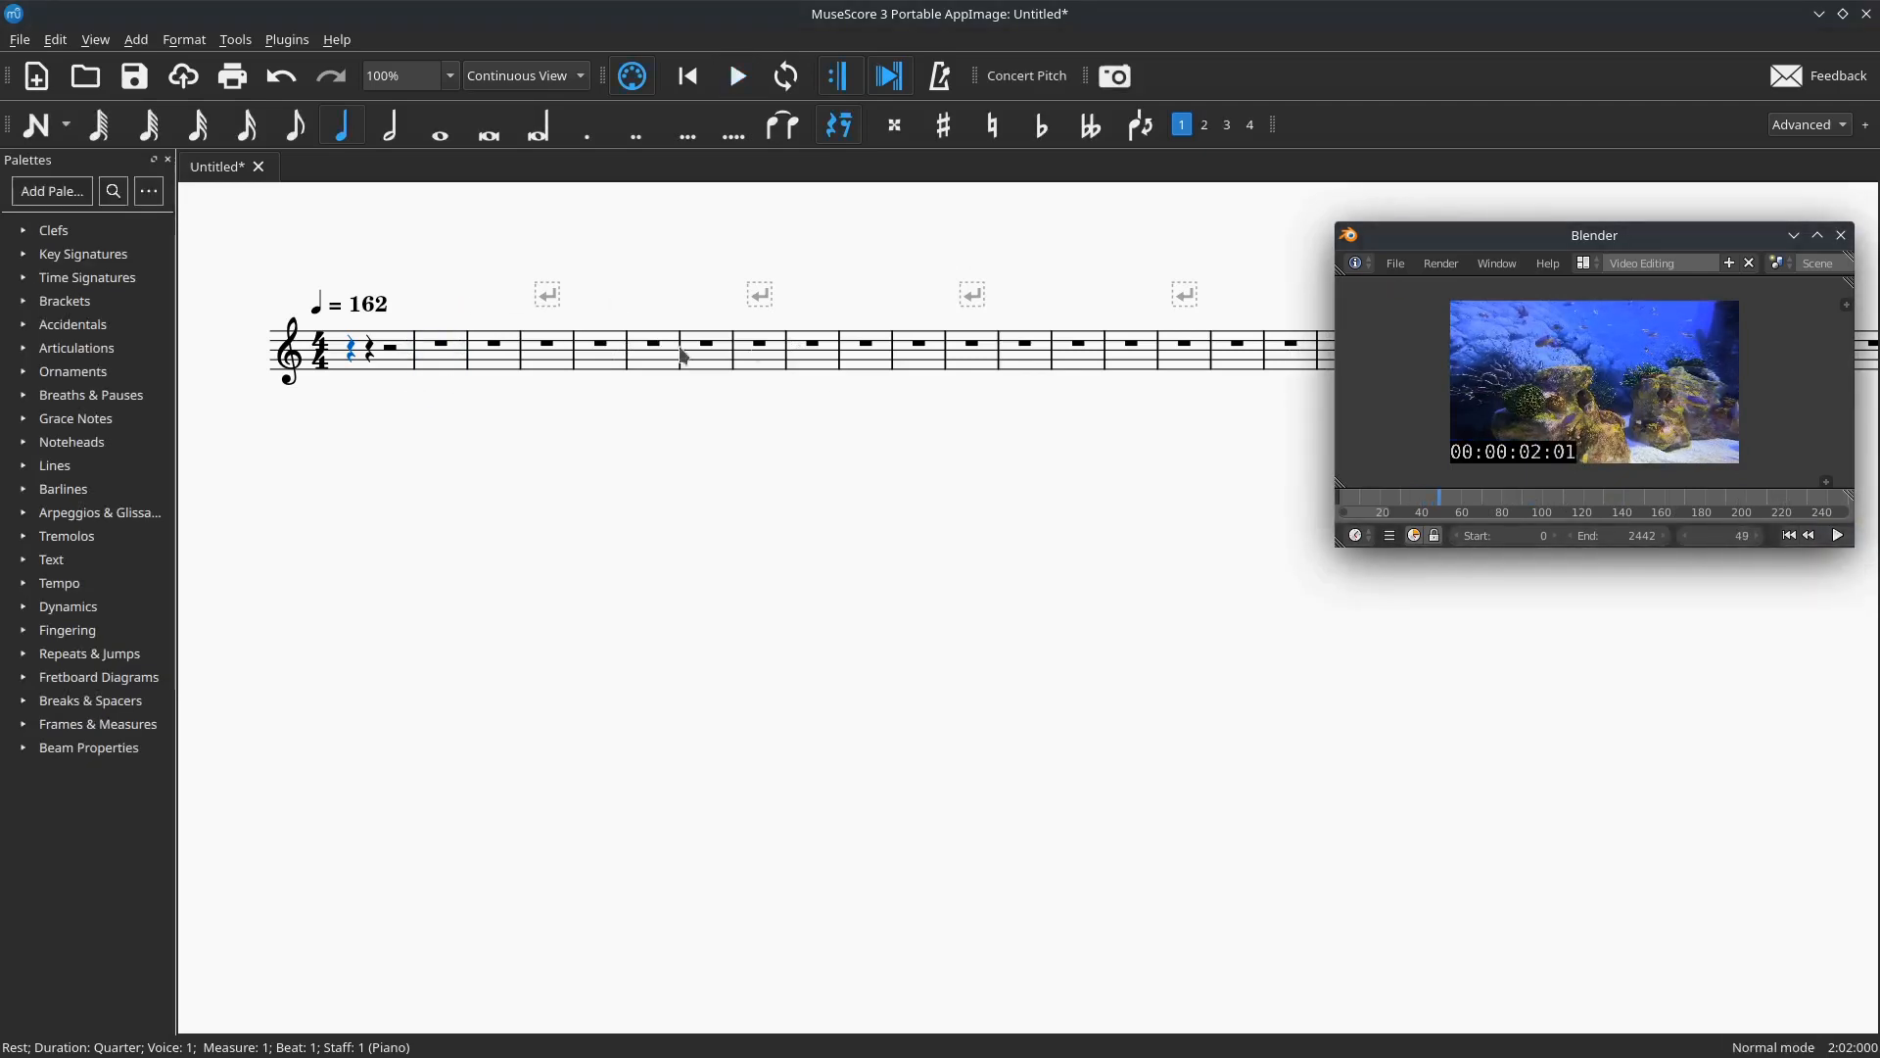
Play the score briefly from measure 9 and stop, and move Blender's timeline cursor to frame 199 to compare positions.
left_click(812, 344)
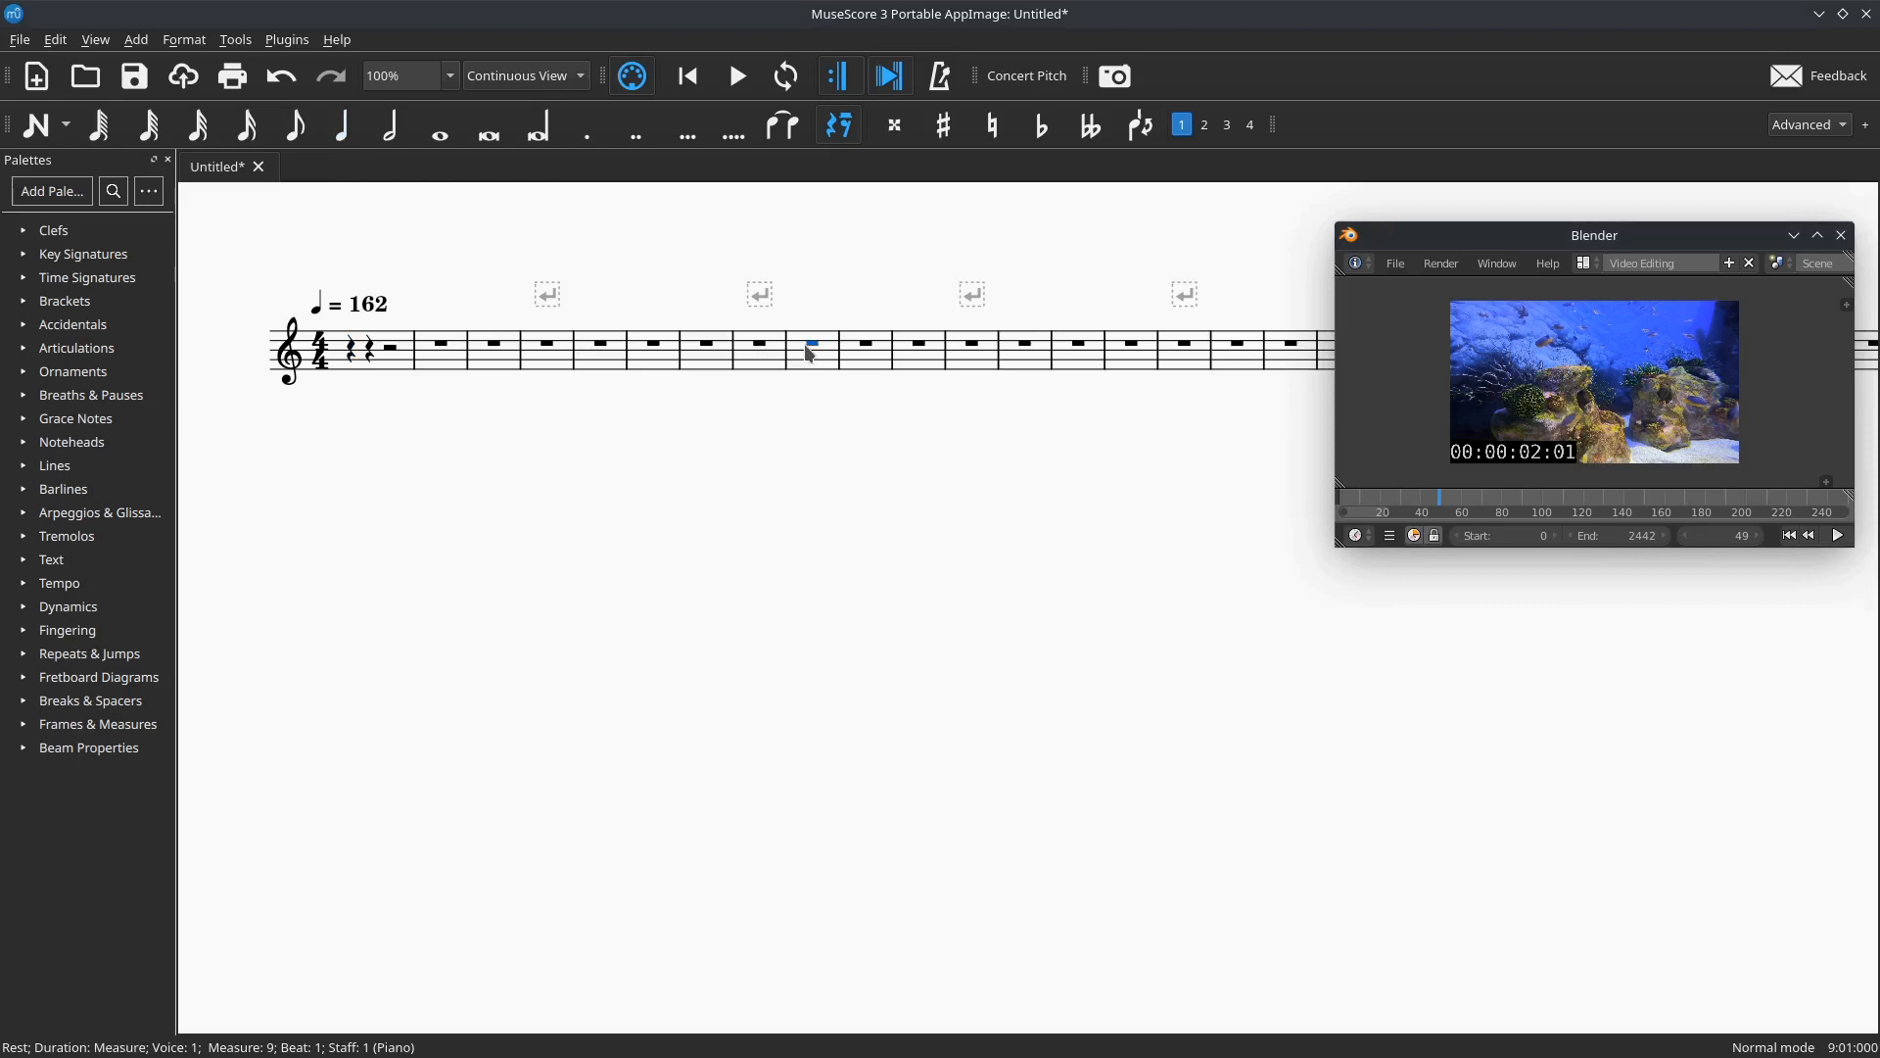
left_click(736, 76)
key("space")
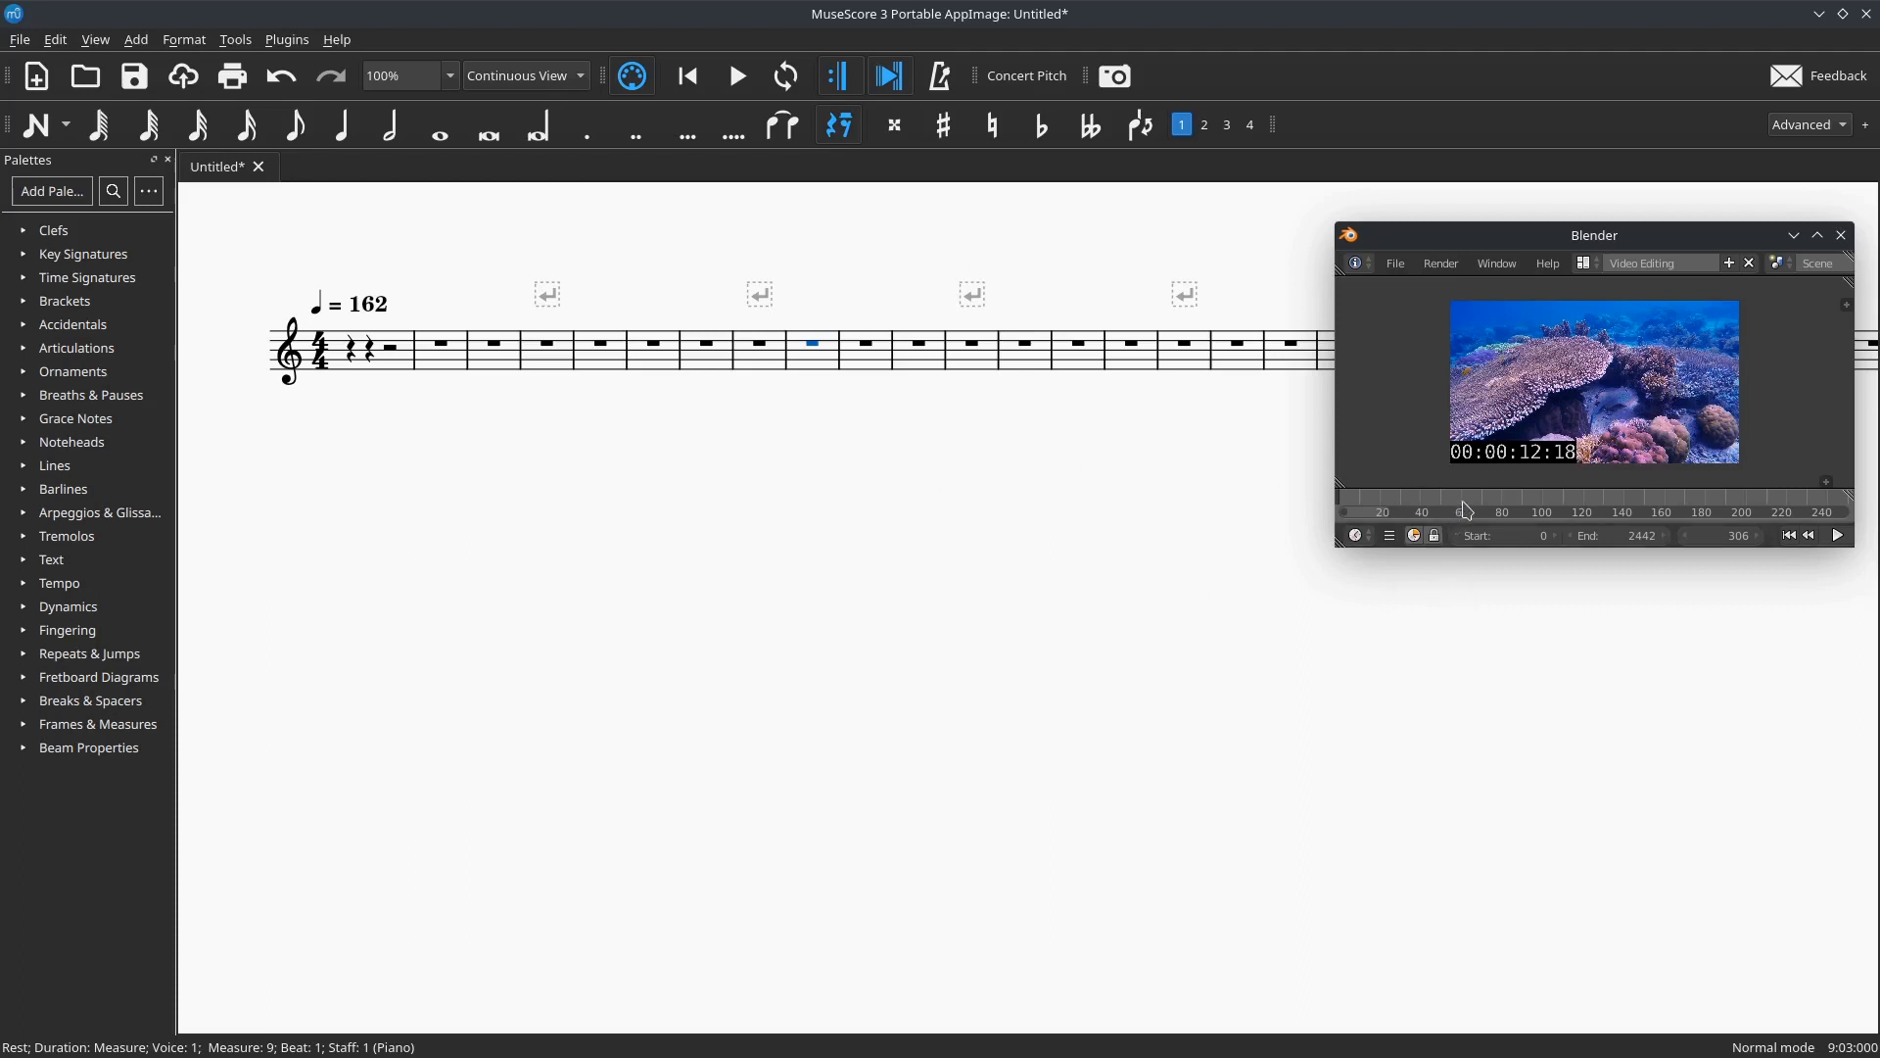
left_click(1746, 503)
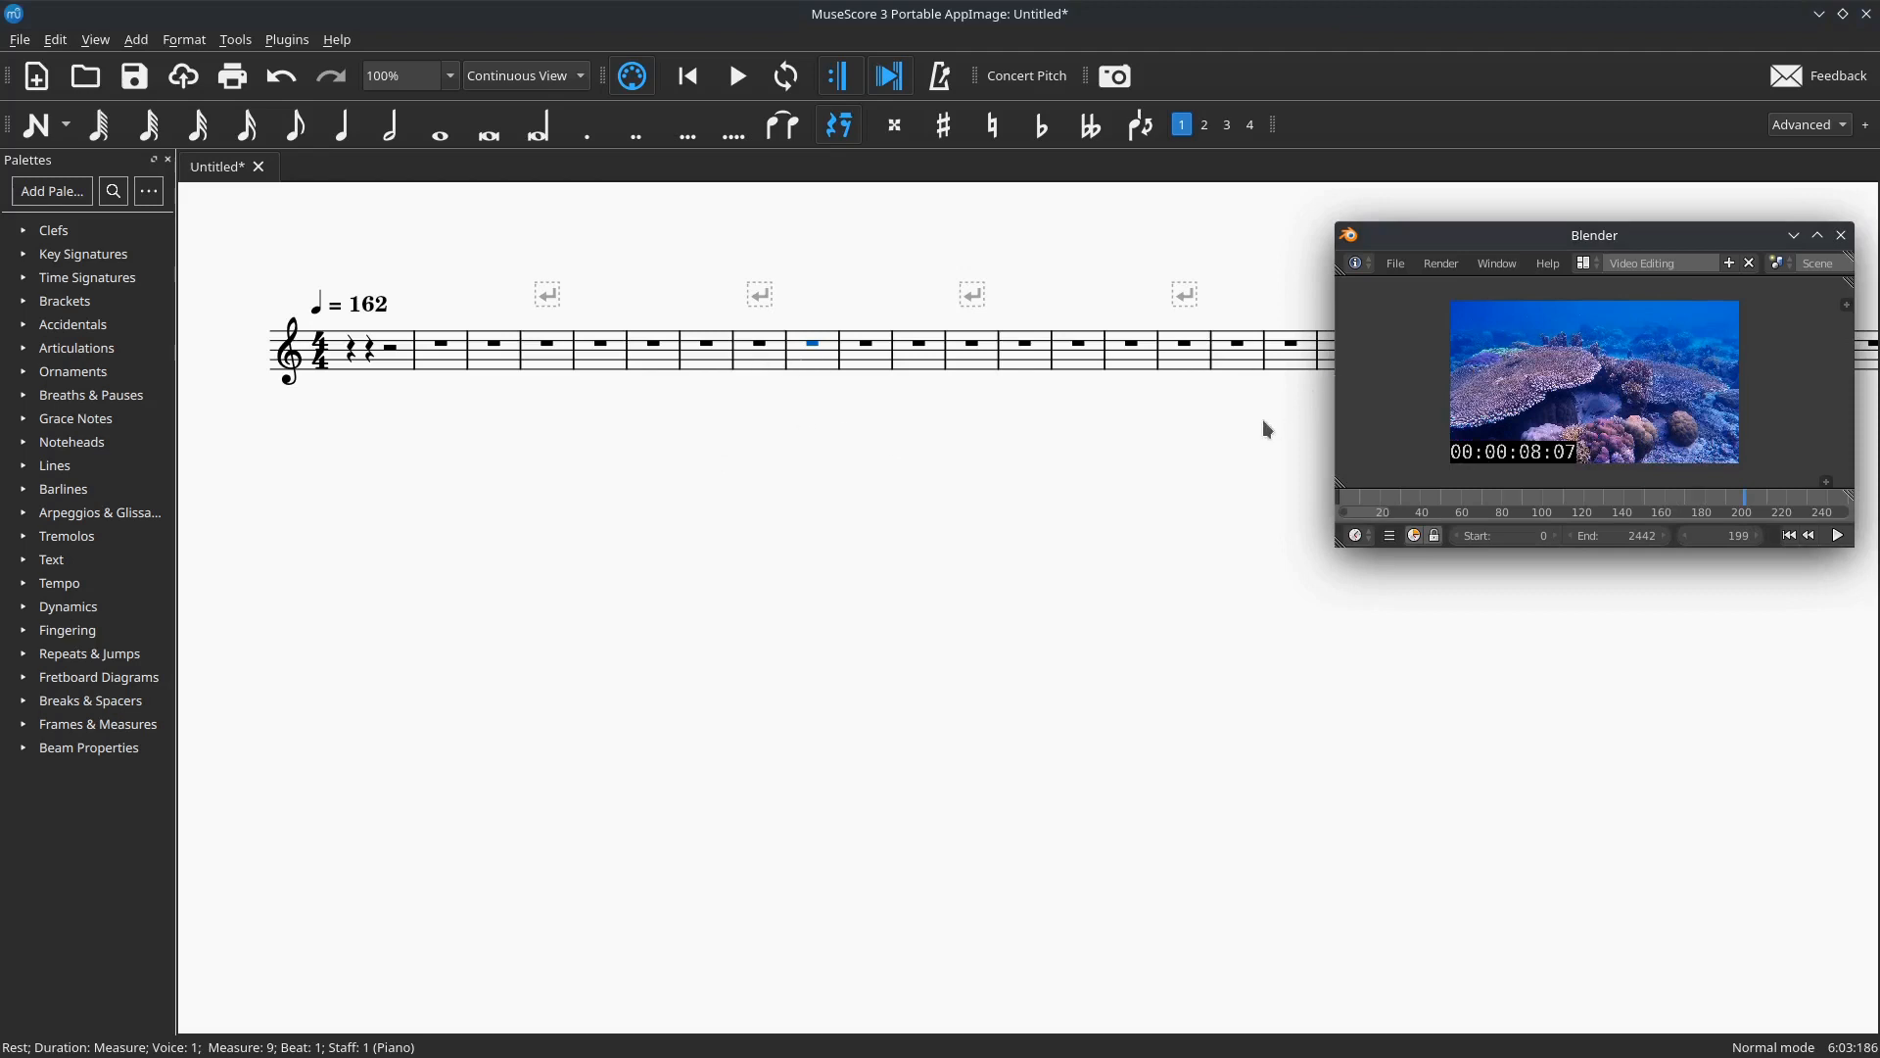
Enlarge the Blender video preview, tuck its window into a screen corner, and shift the score down so the staff stays uncovered.
left_click_drag(1636, 239, 1508, 193)
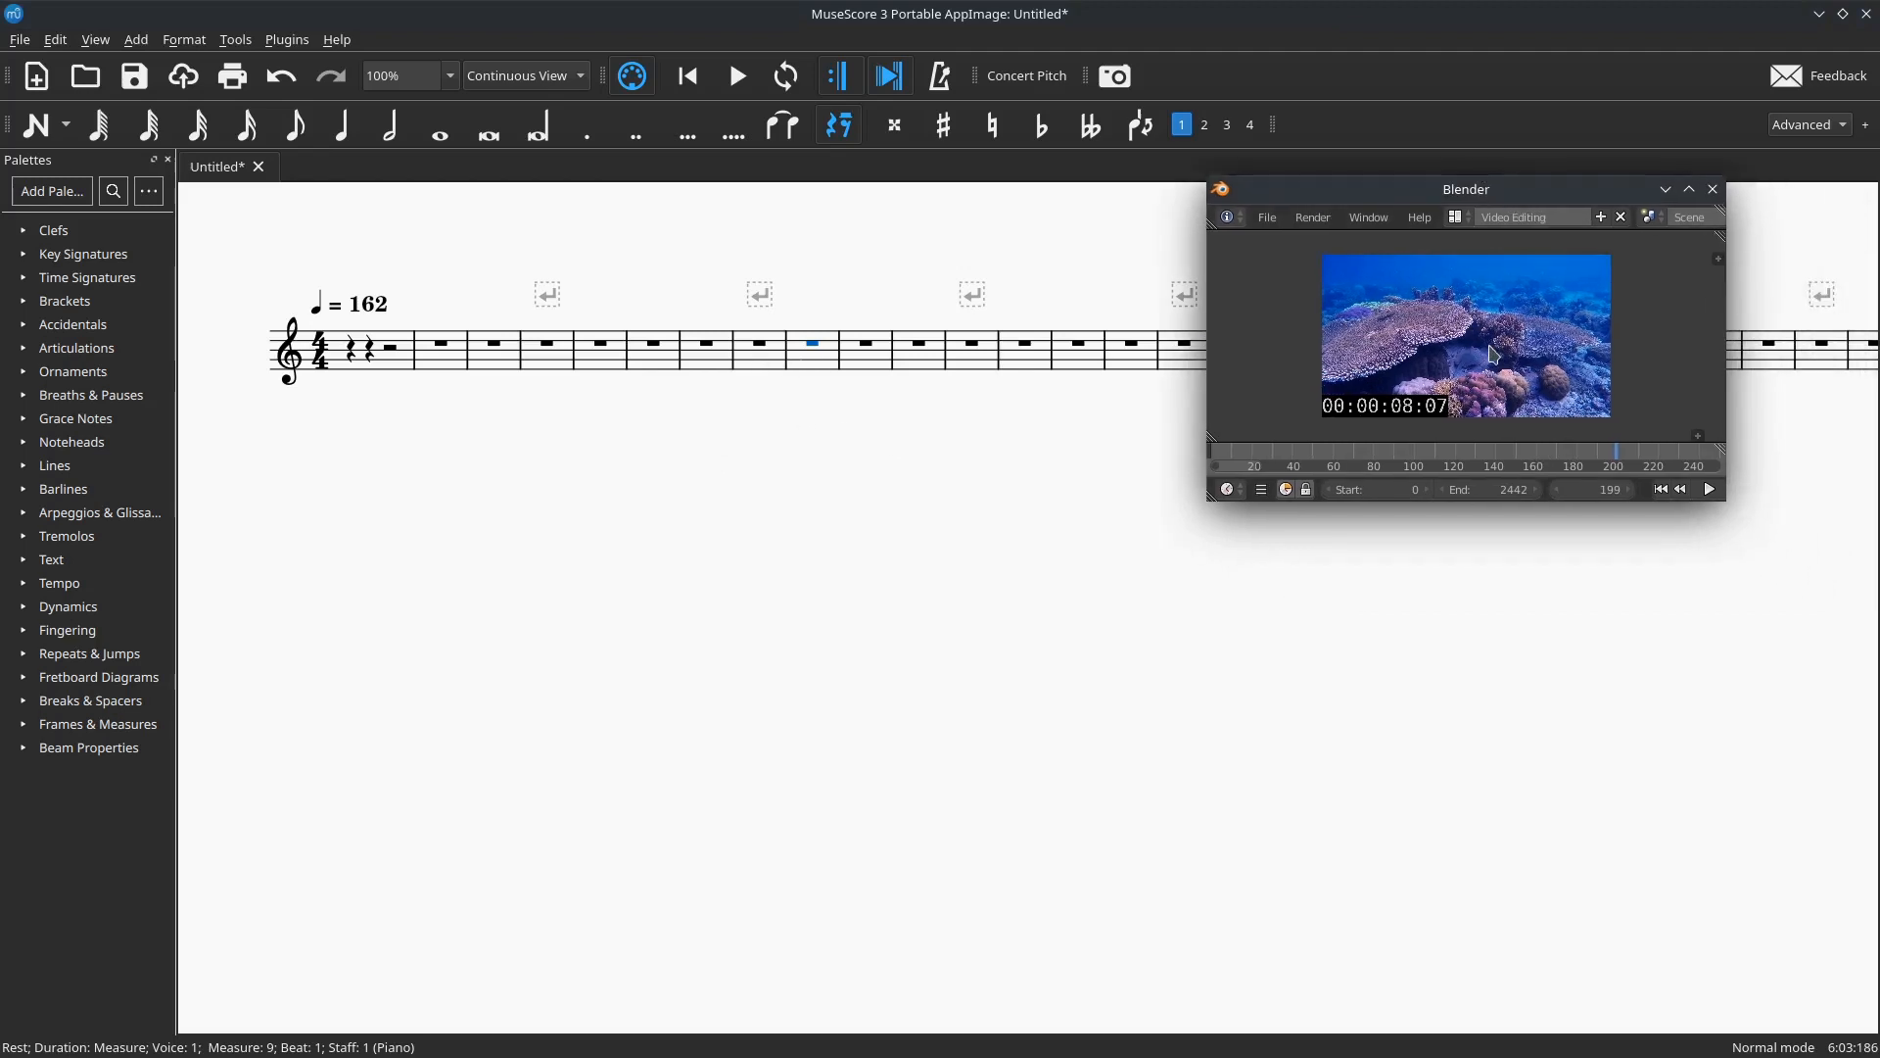
left_click_drag(1722, 396, 1775, 405)
left_click_drag(1613, 188, 1718, 23)
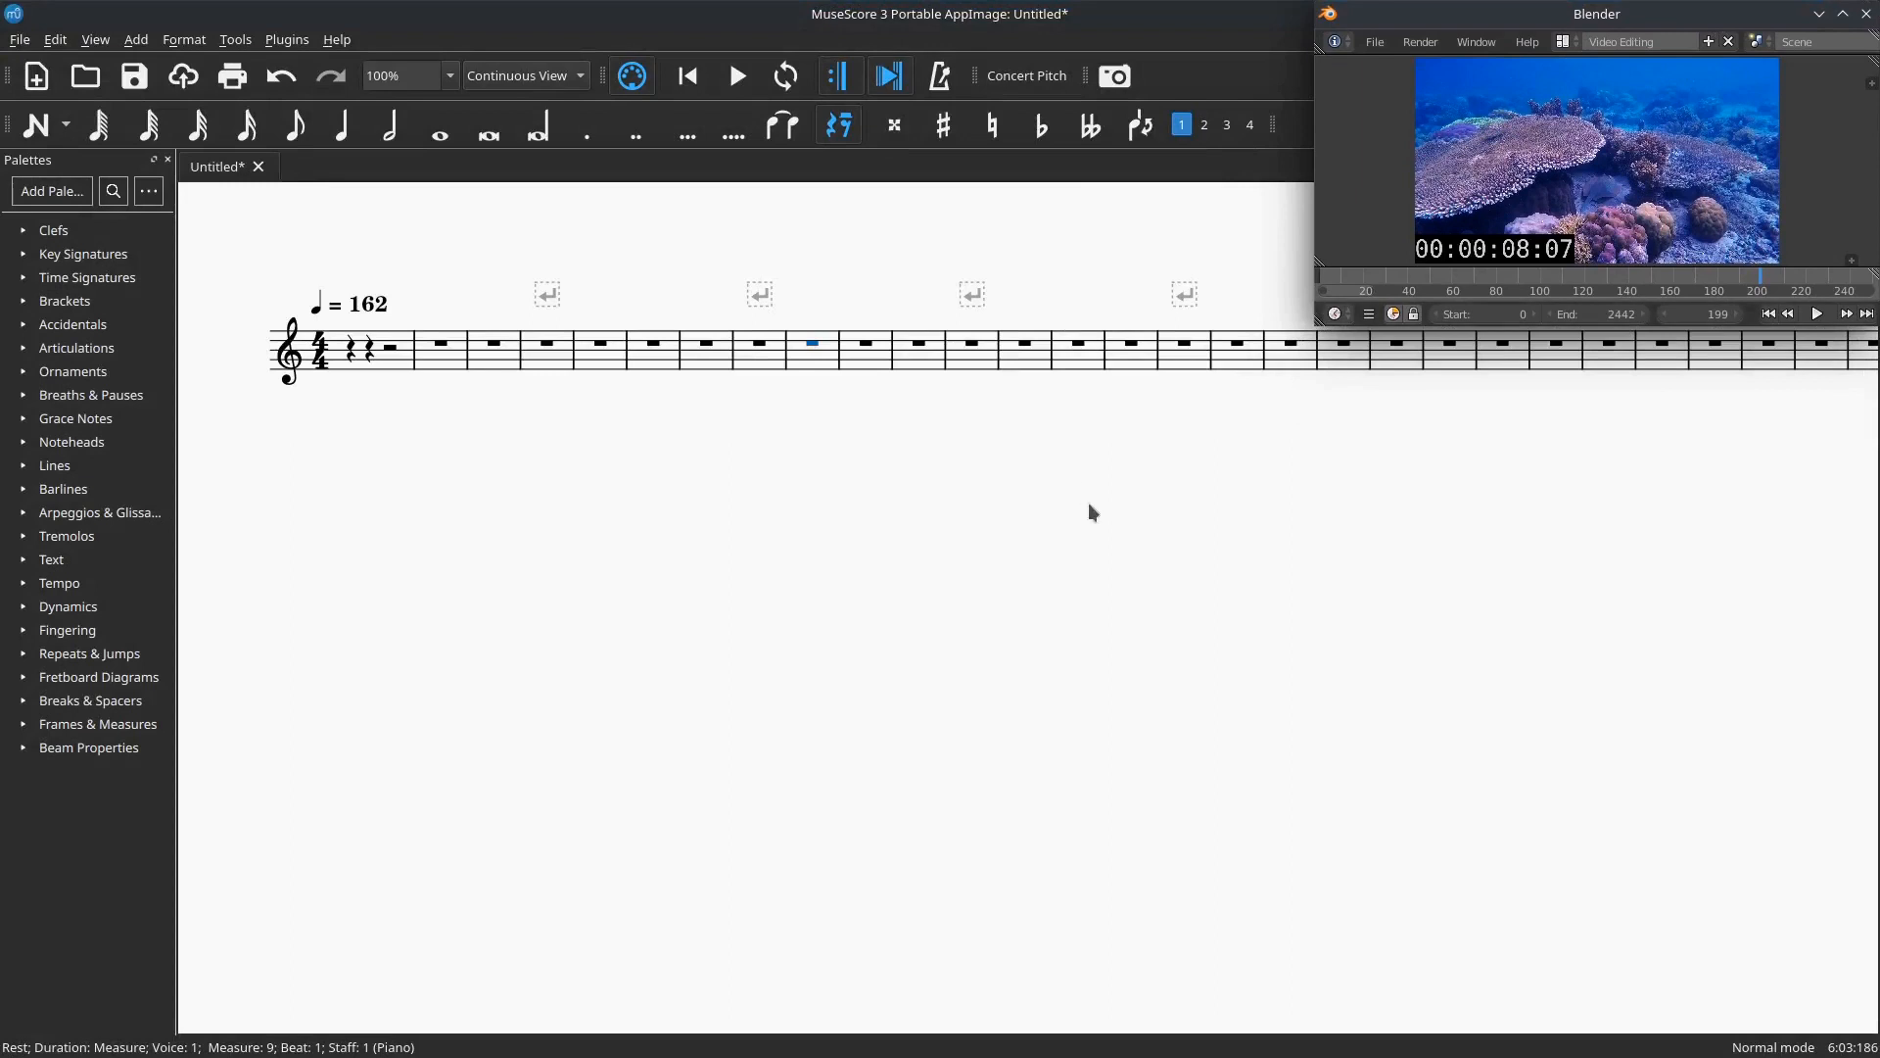
scroll(1089, 502, "down", 1)
left_click_drag(1032, 239, 1053, 436)
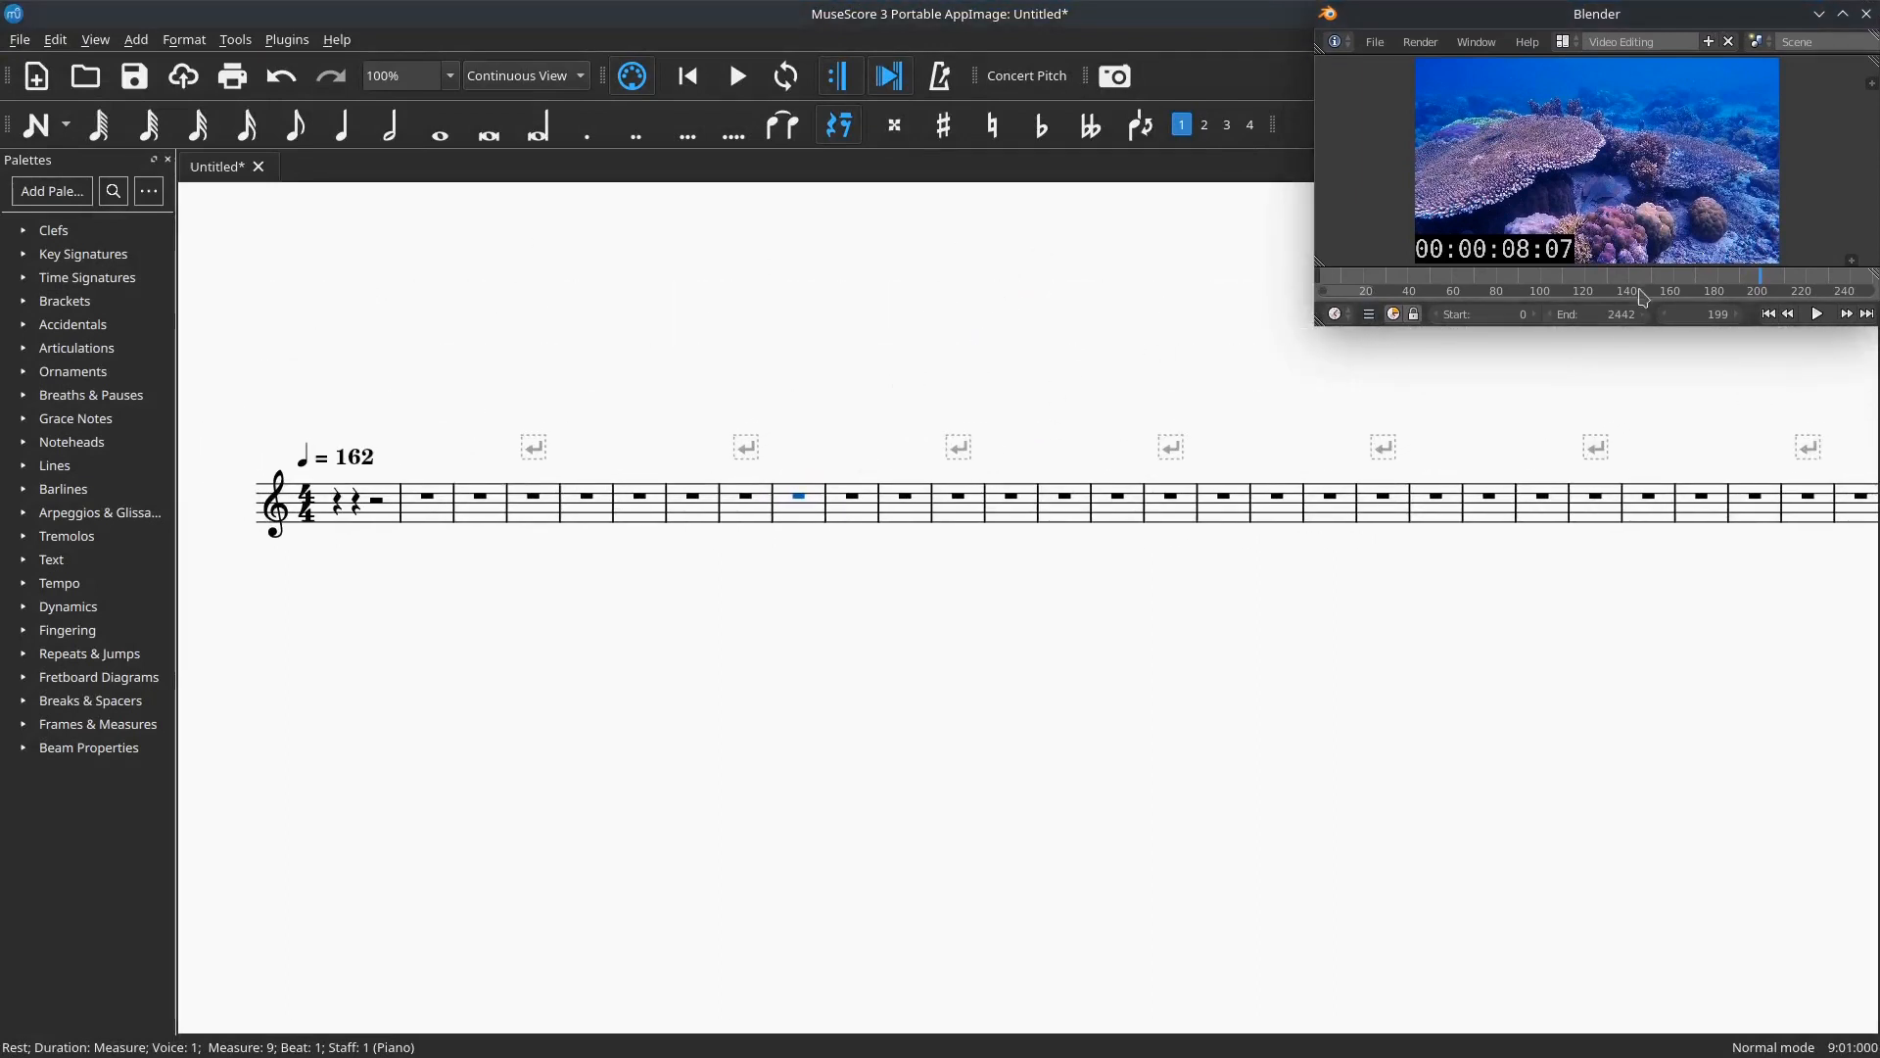
Fit Blender's timeline to the full 0 to 2442 frame range and scrub to frame 440.
left_click_drag(1653, 283, 1575, 284)
scroll(1806, 279, "down", 3)
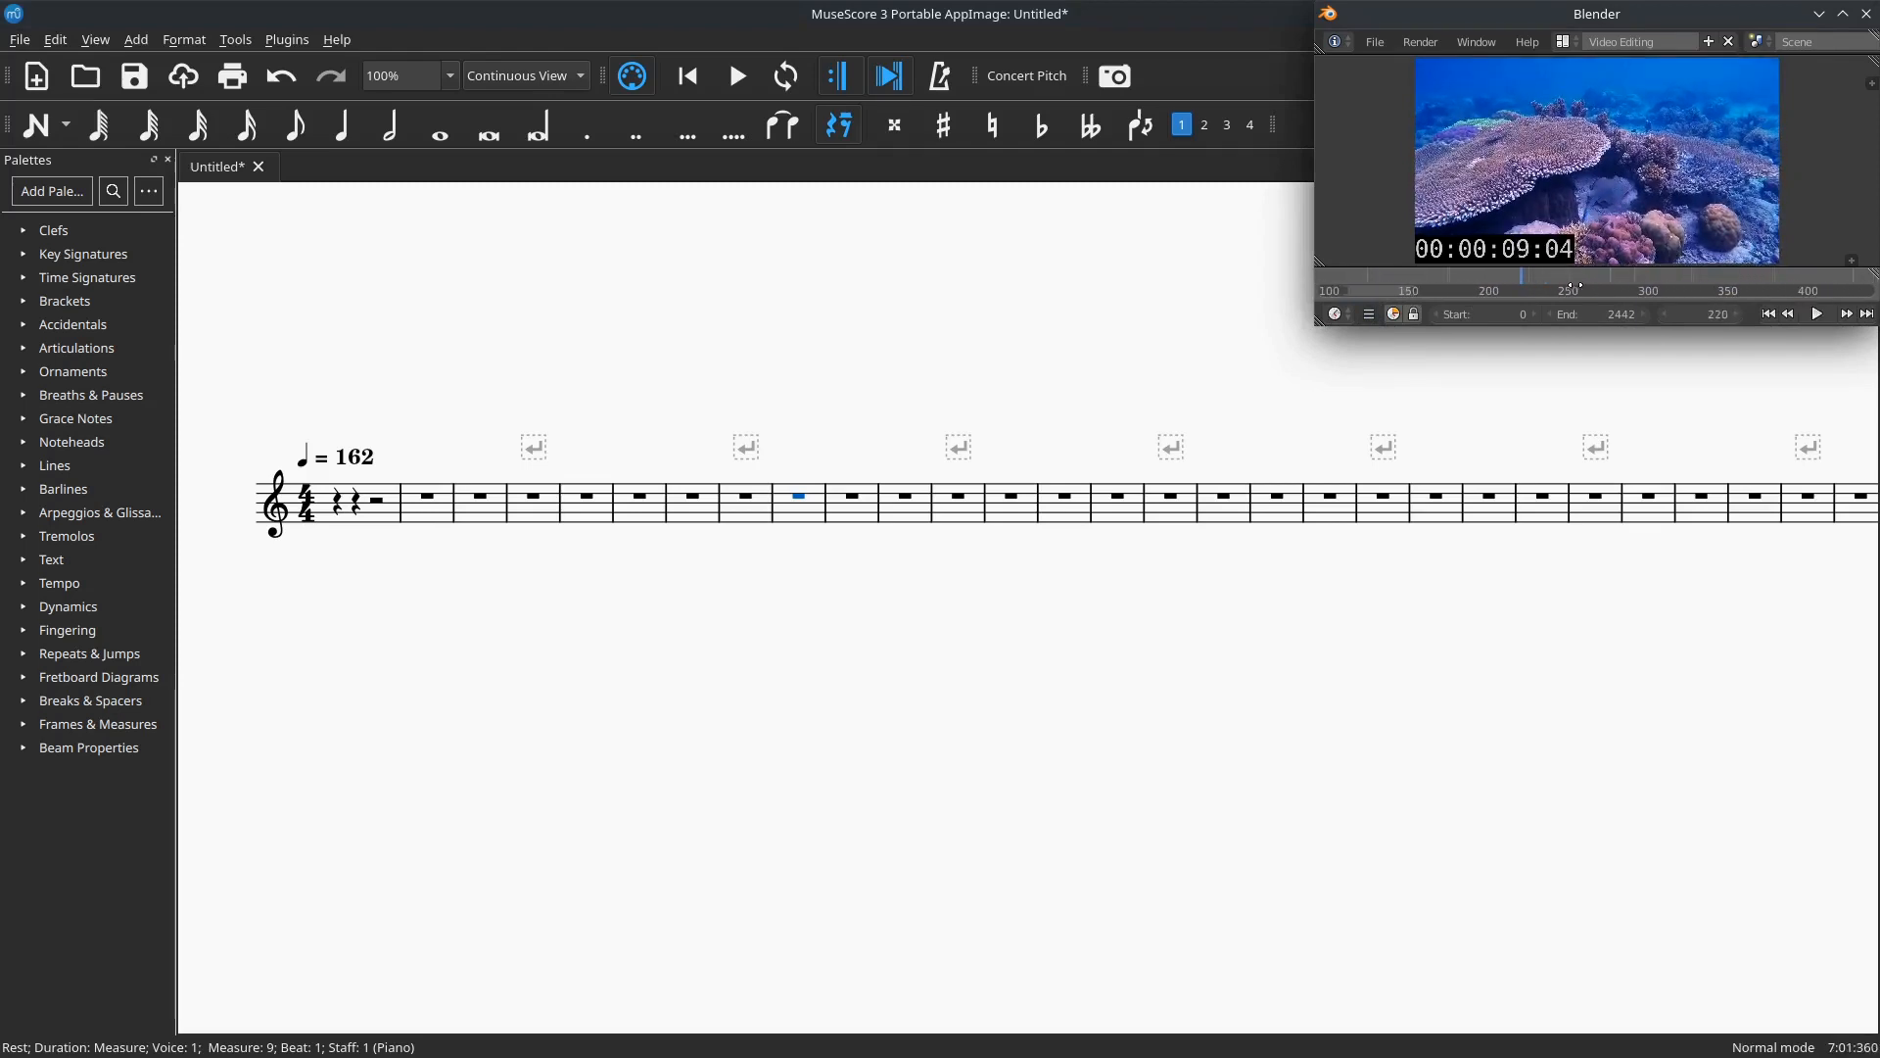
scroll(1588, 284, "down", 4)
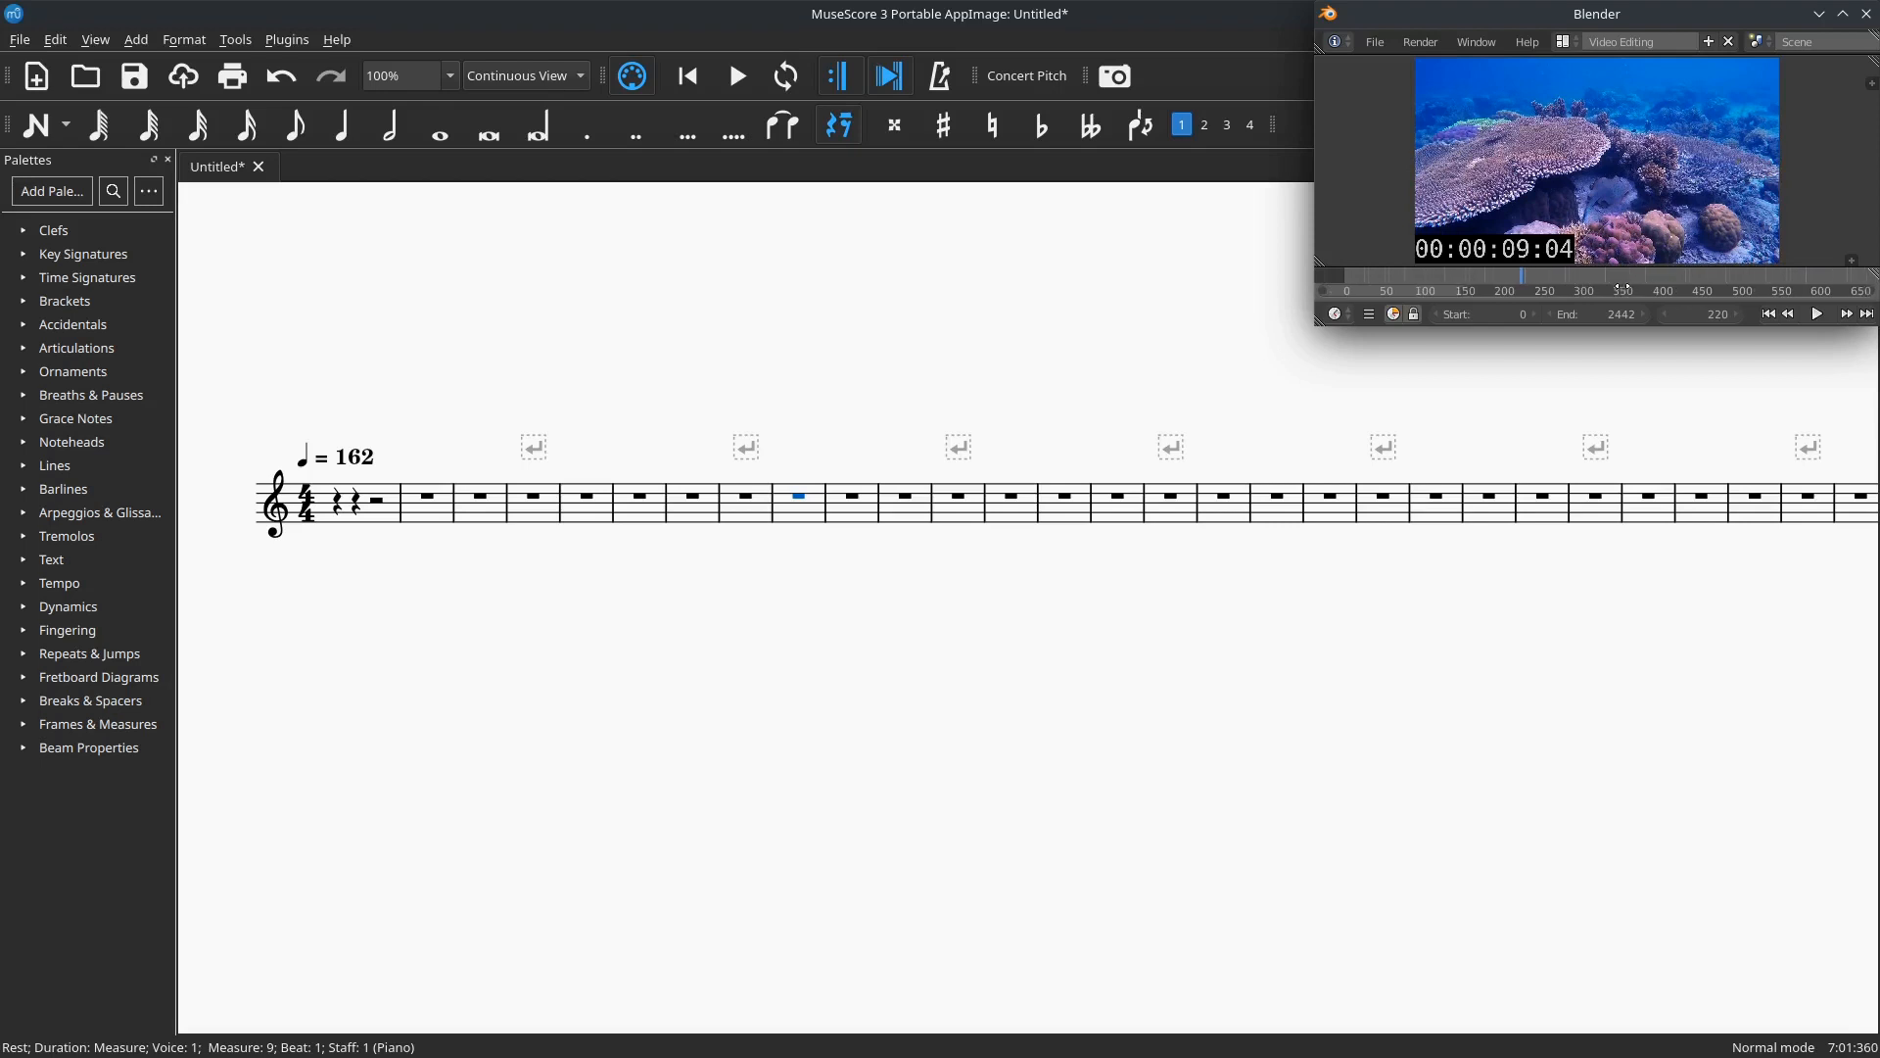
scroll(1589, 294, "down", 3)
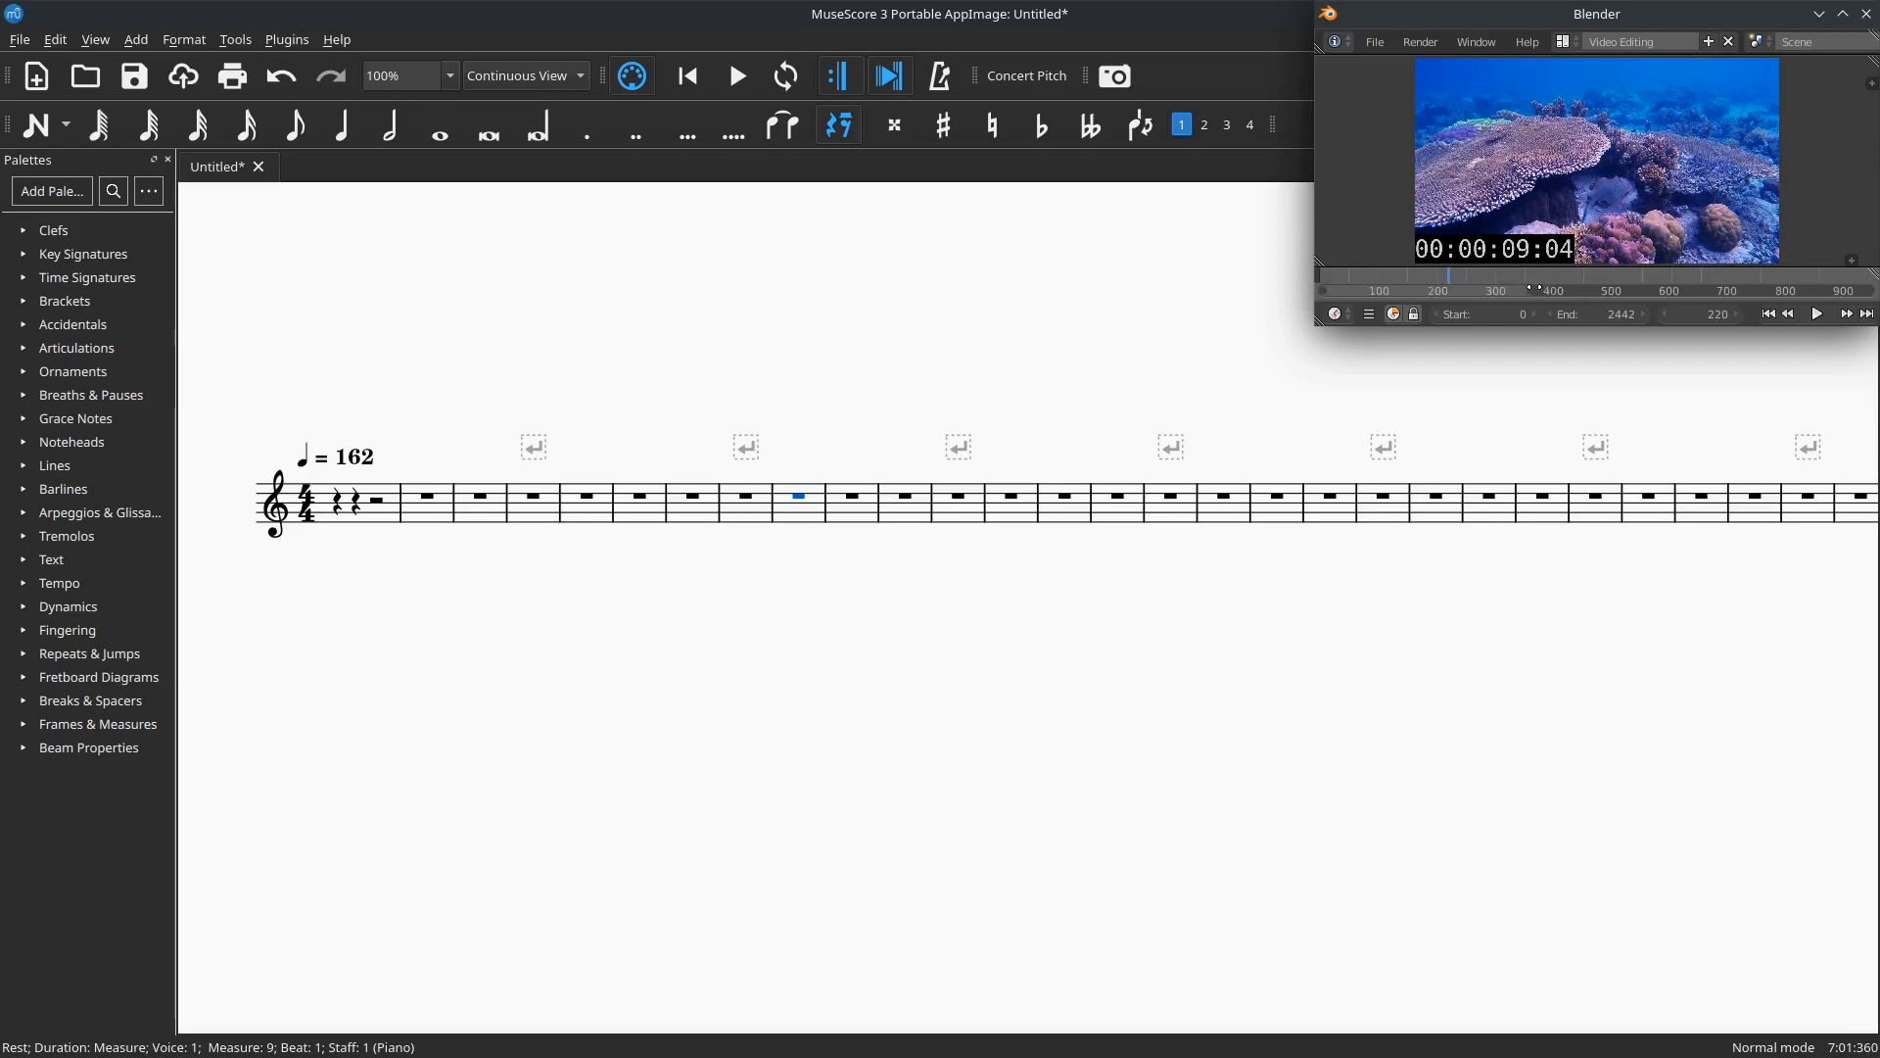
scroll(1528, 292, "down", 5)
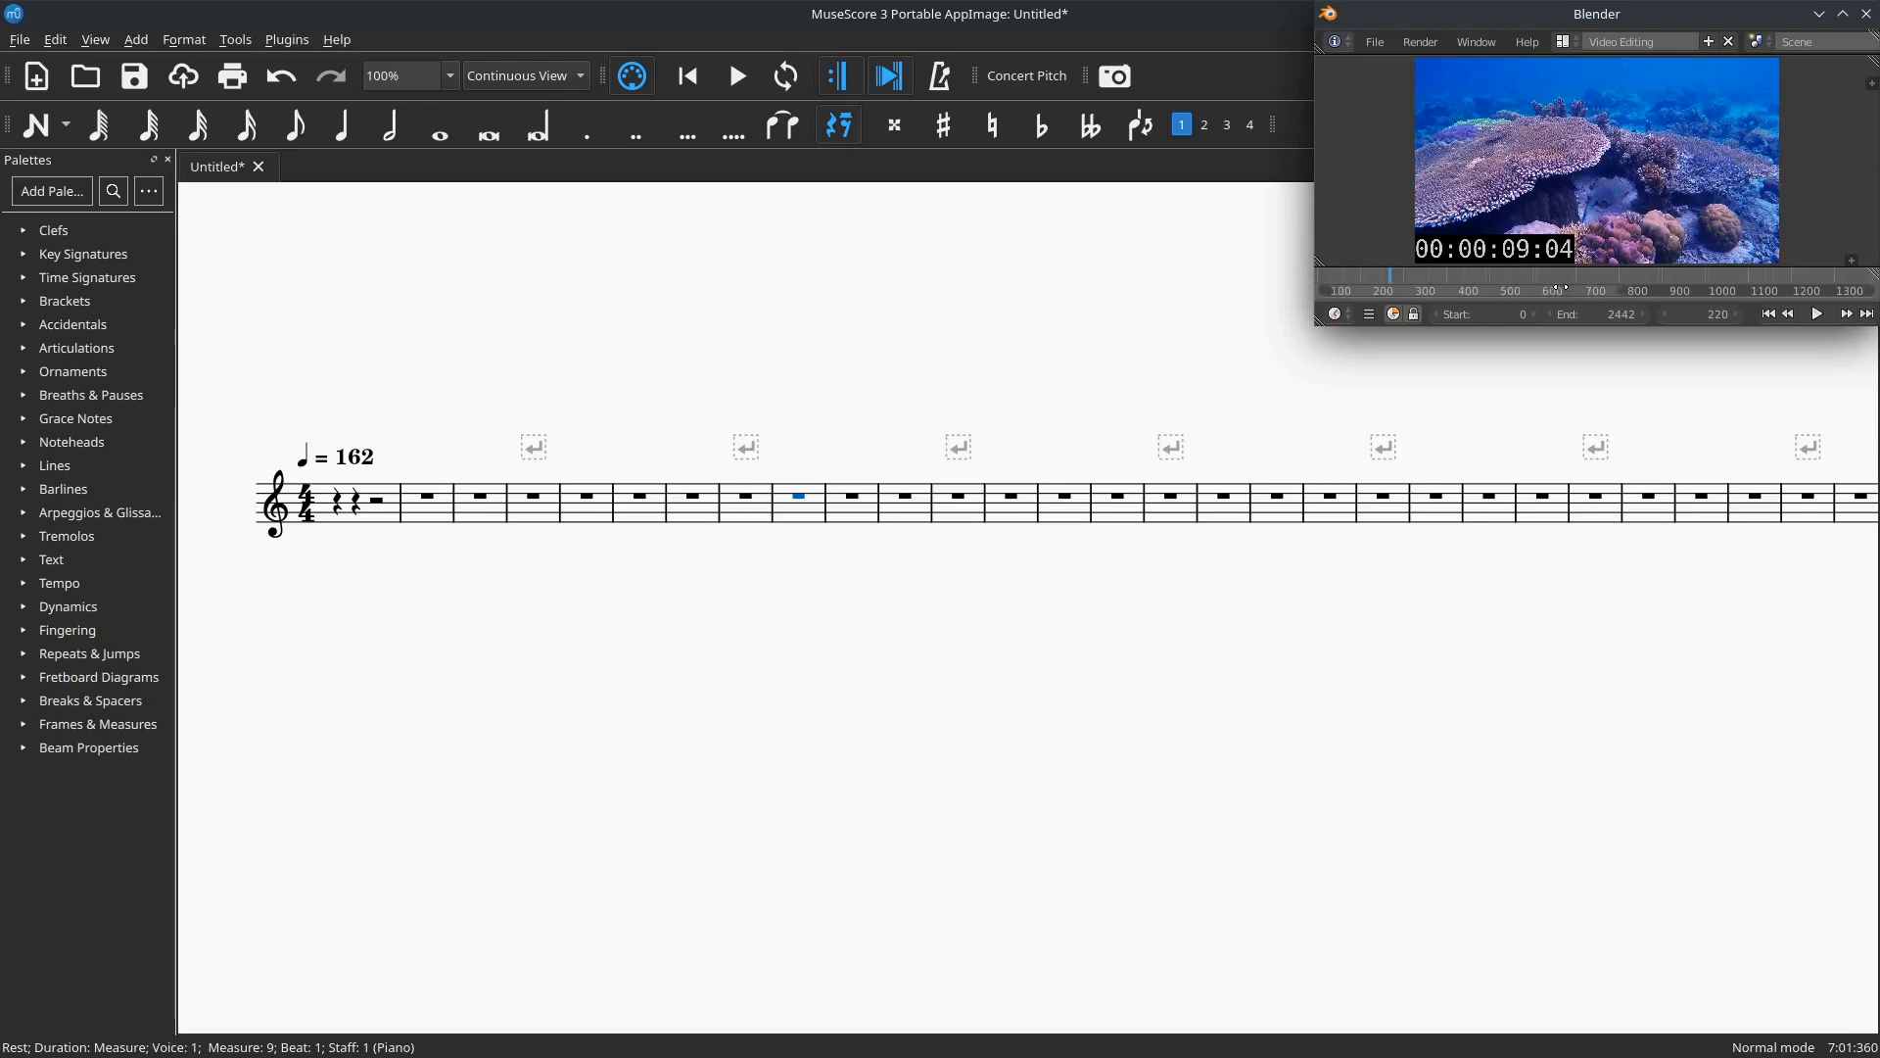
scroll(1567, 297, "down", 4)
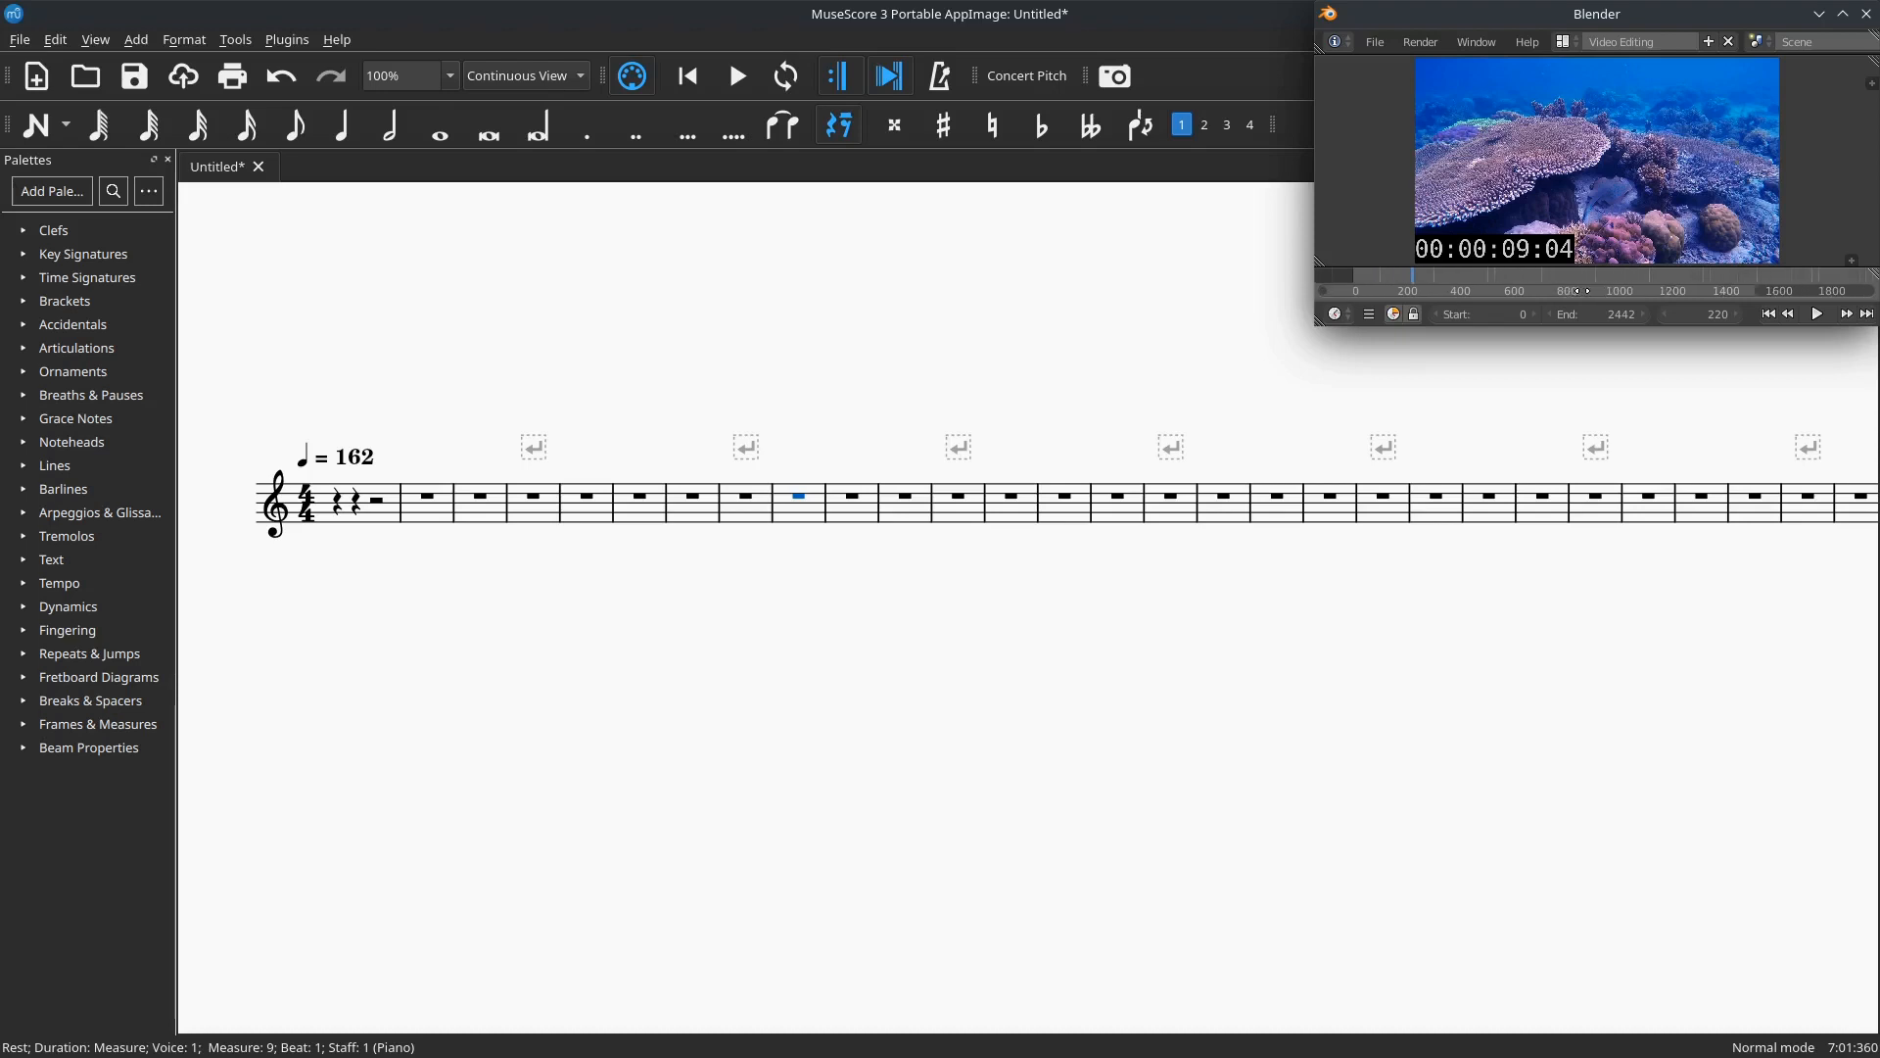
scroll(1586, 293, "down", 5)
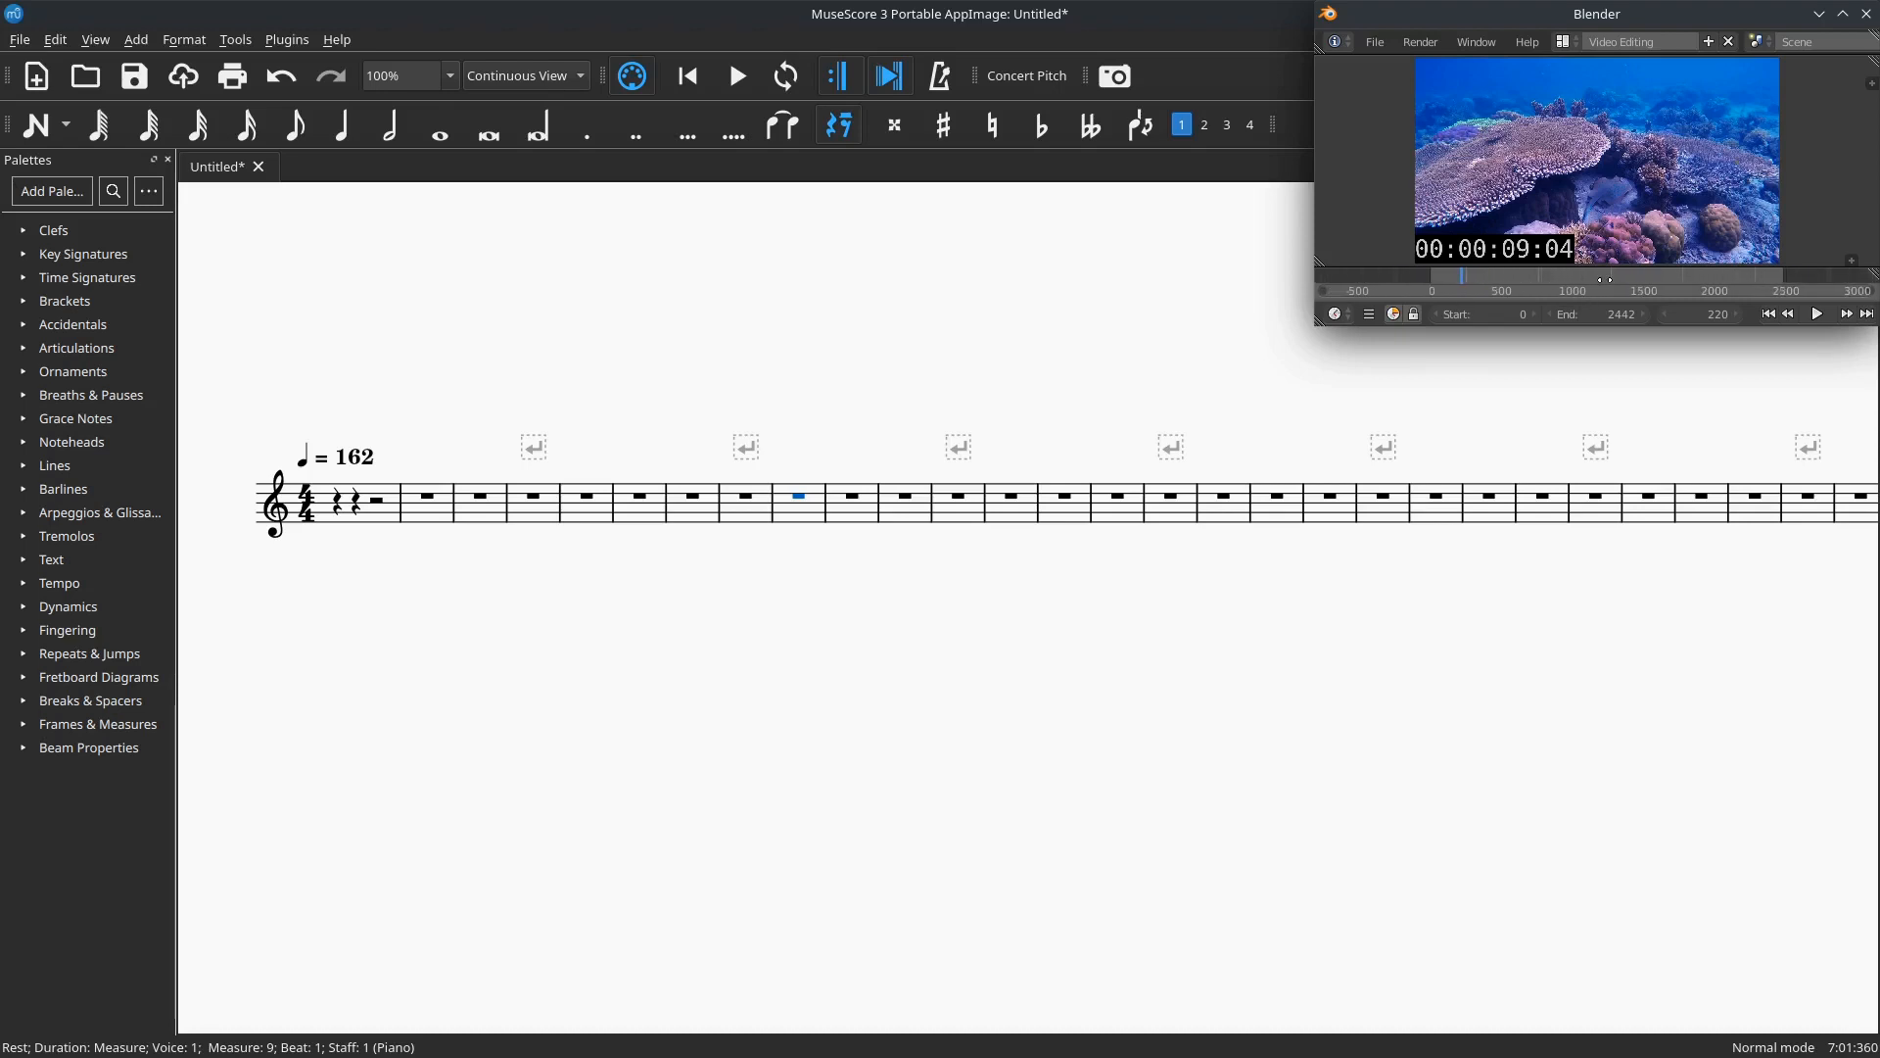
scroll(1612, 287, "up", 1)
scroll(1518, 279, "up", 2)
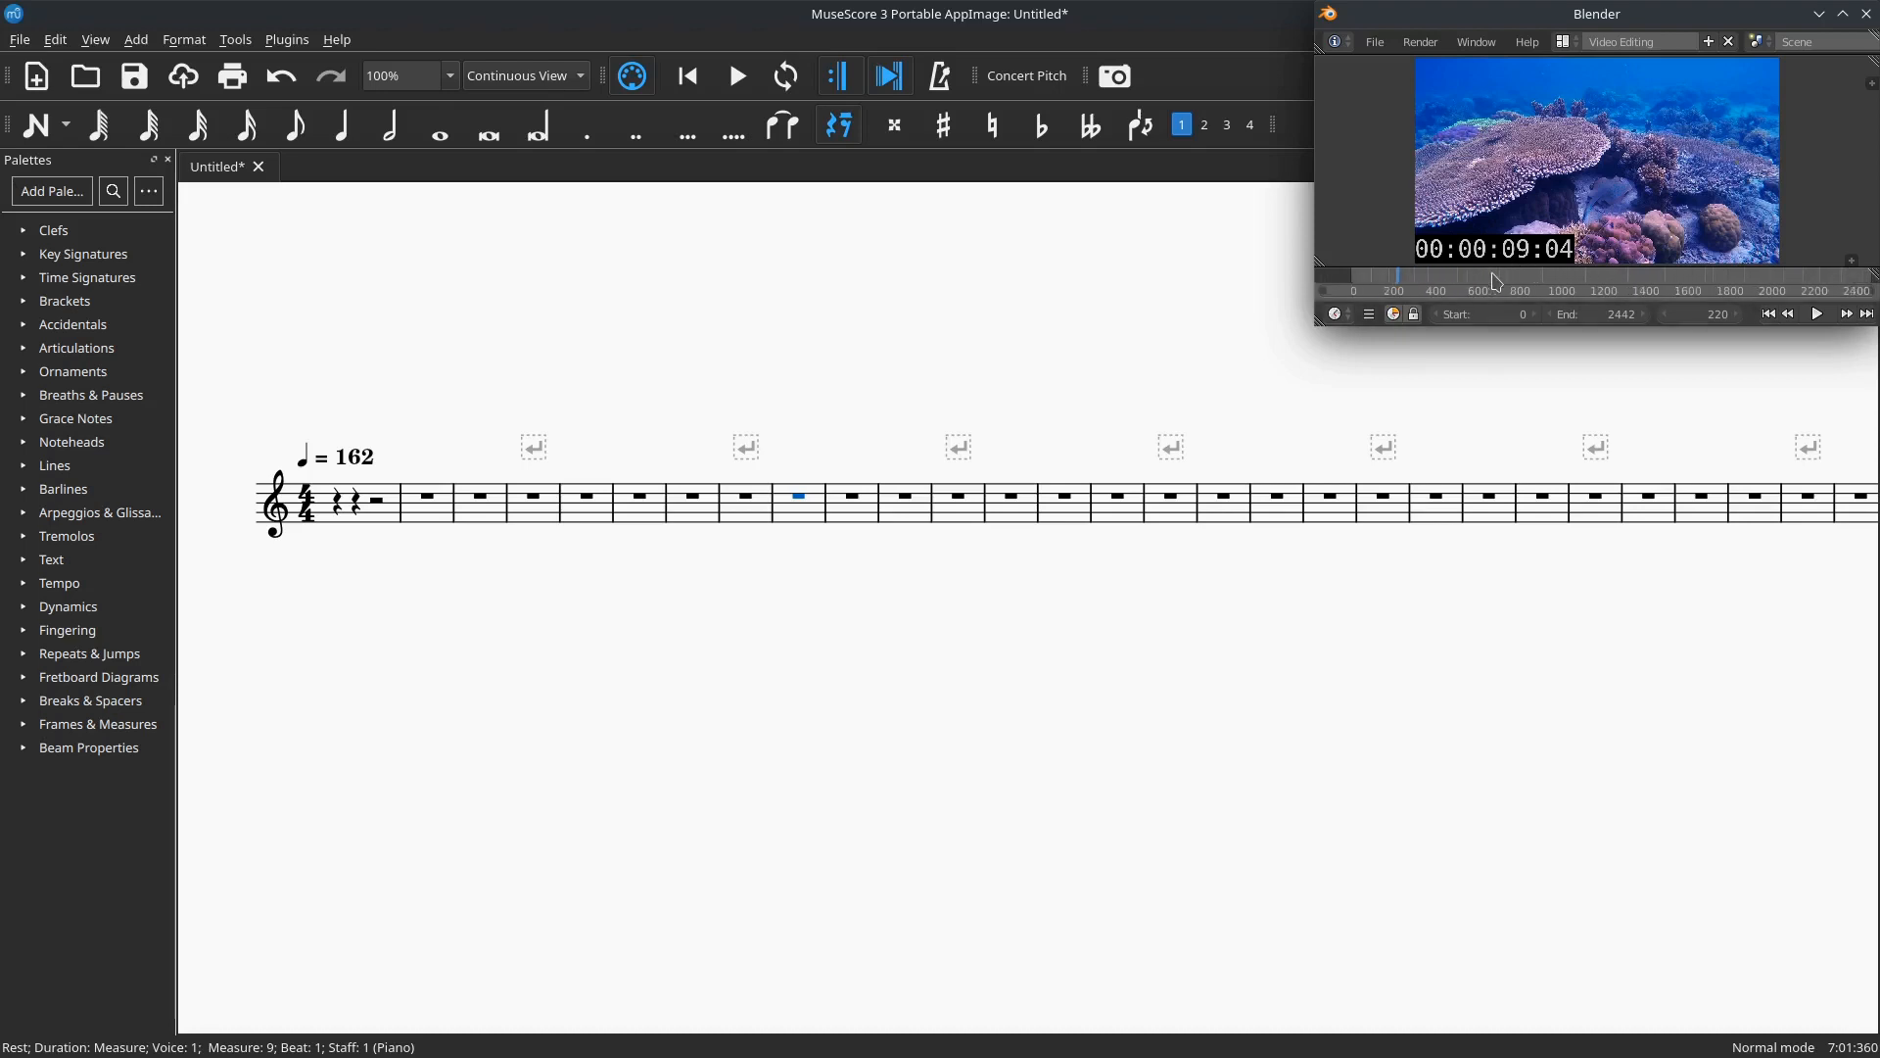
scroll(1516, 274, "right", 2)
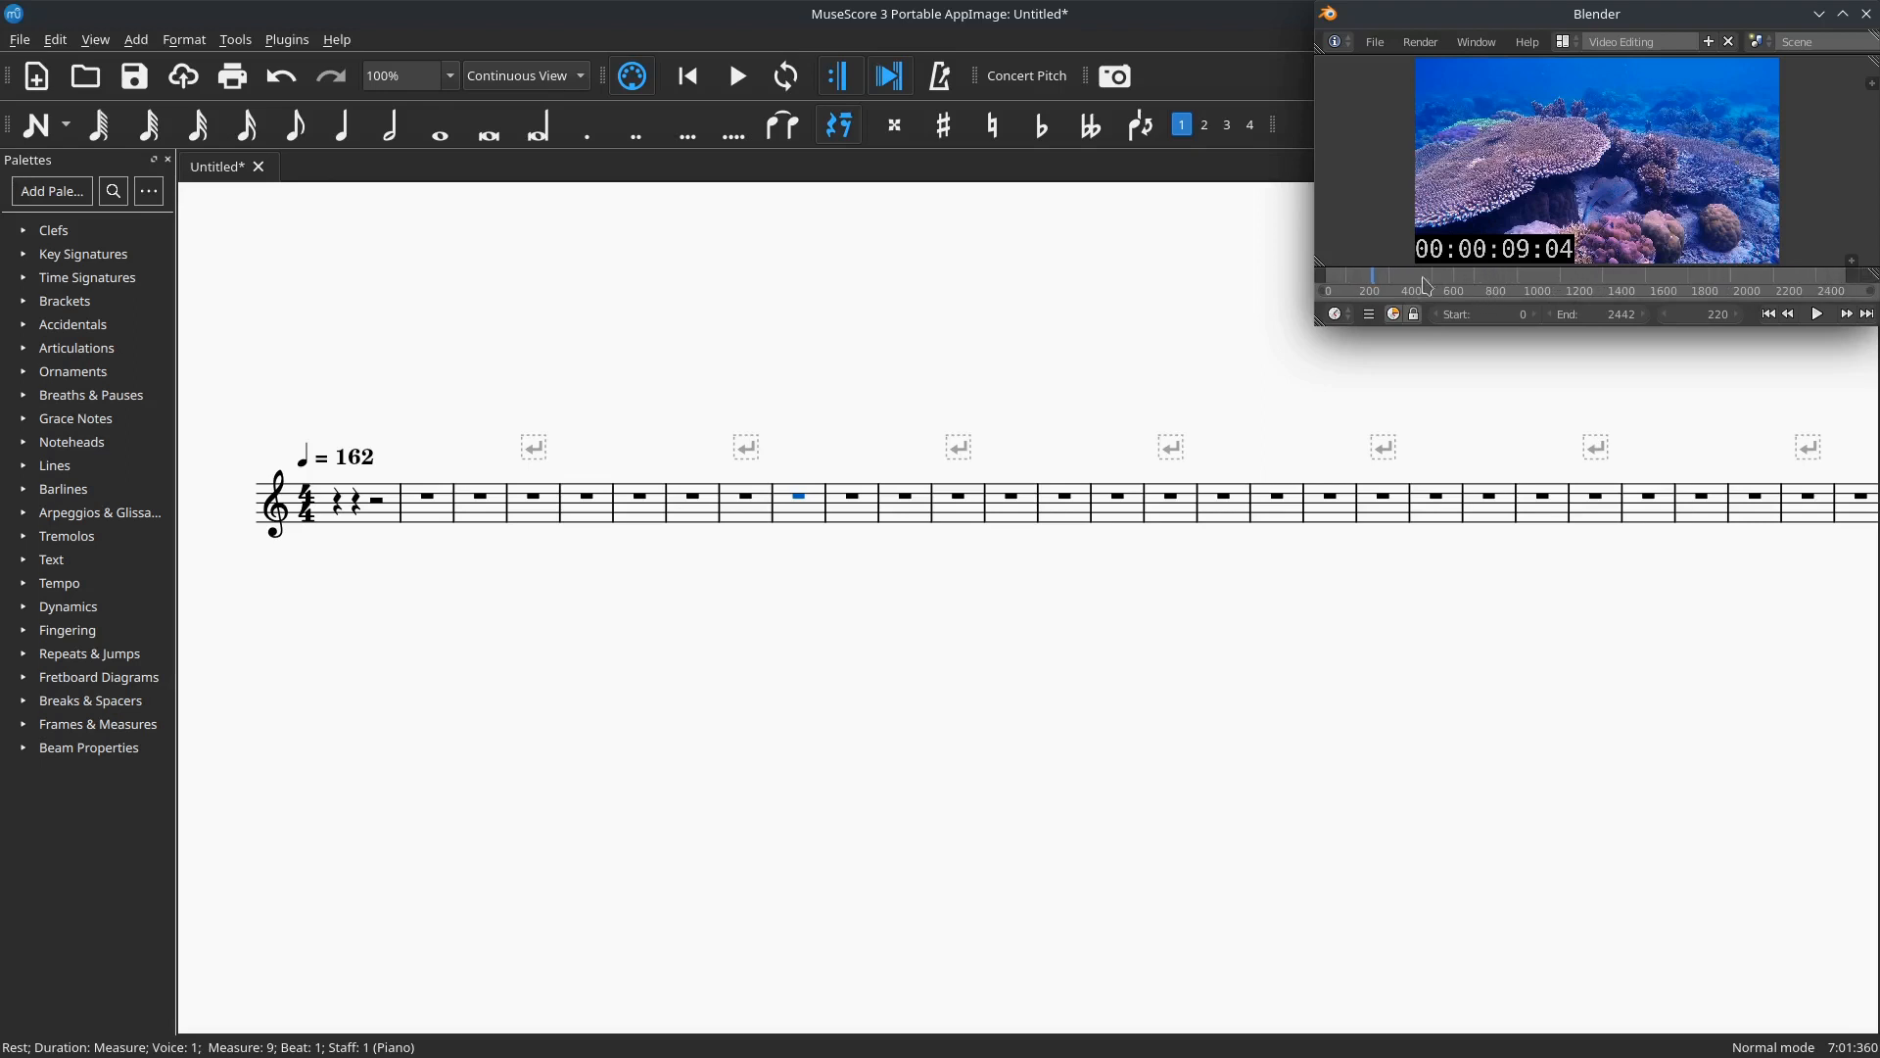
left_click_drag(1410, 284, 1422, 287)
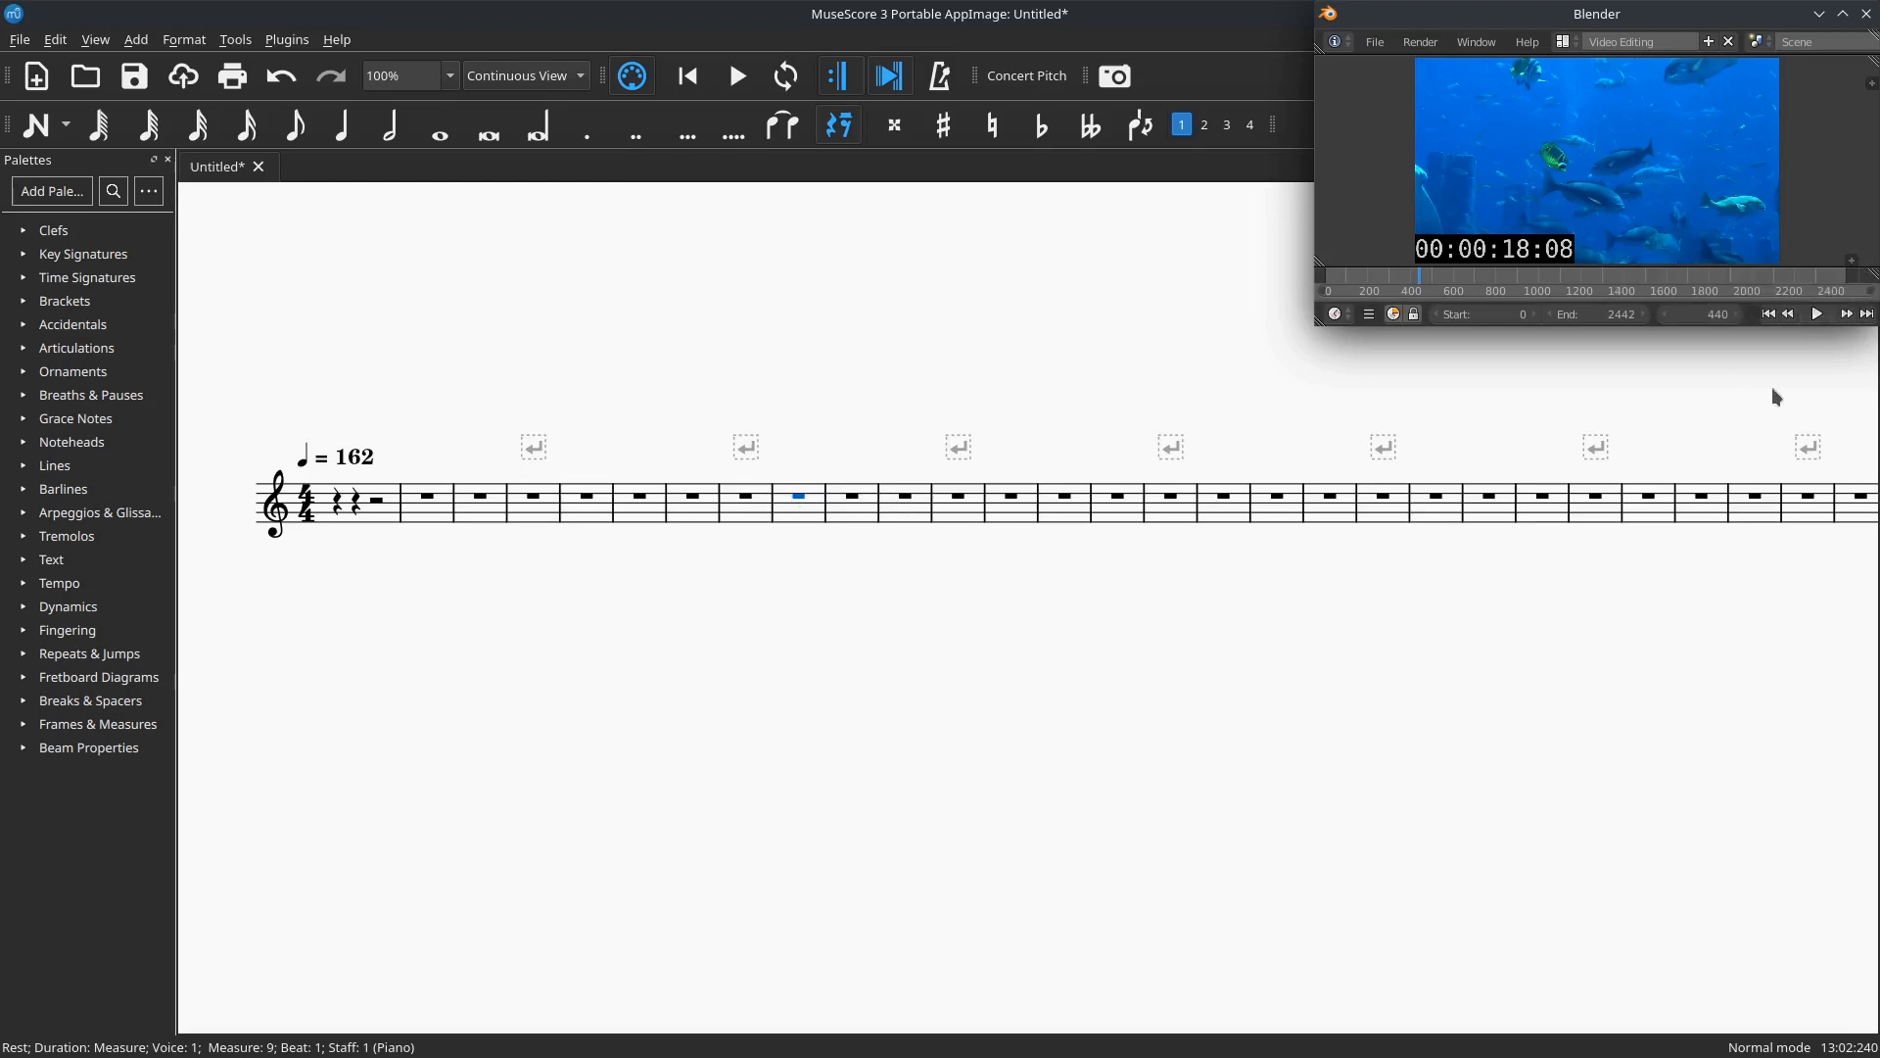
Play the video from Blender in short bursts starting at frame 440 to locate the cue moment.
left_click(1813, 314)
left_click(1814, 314)
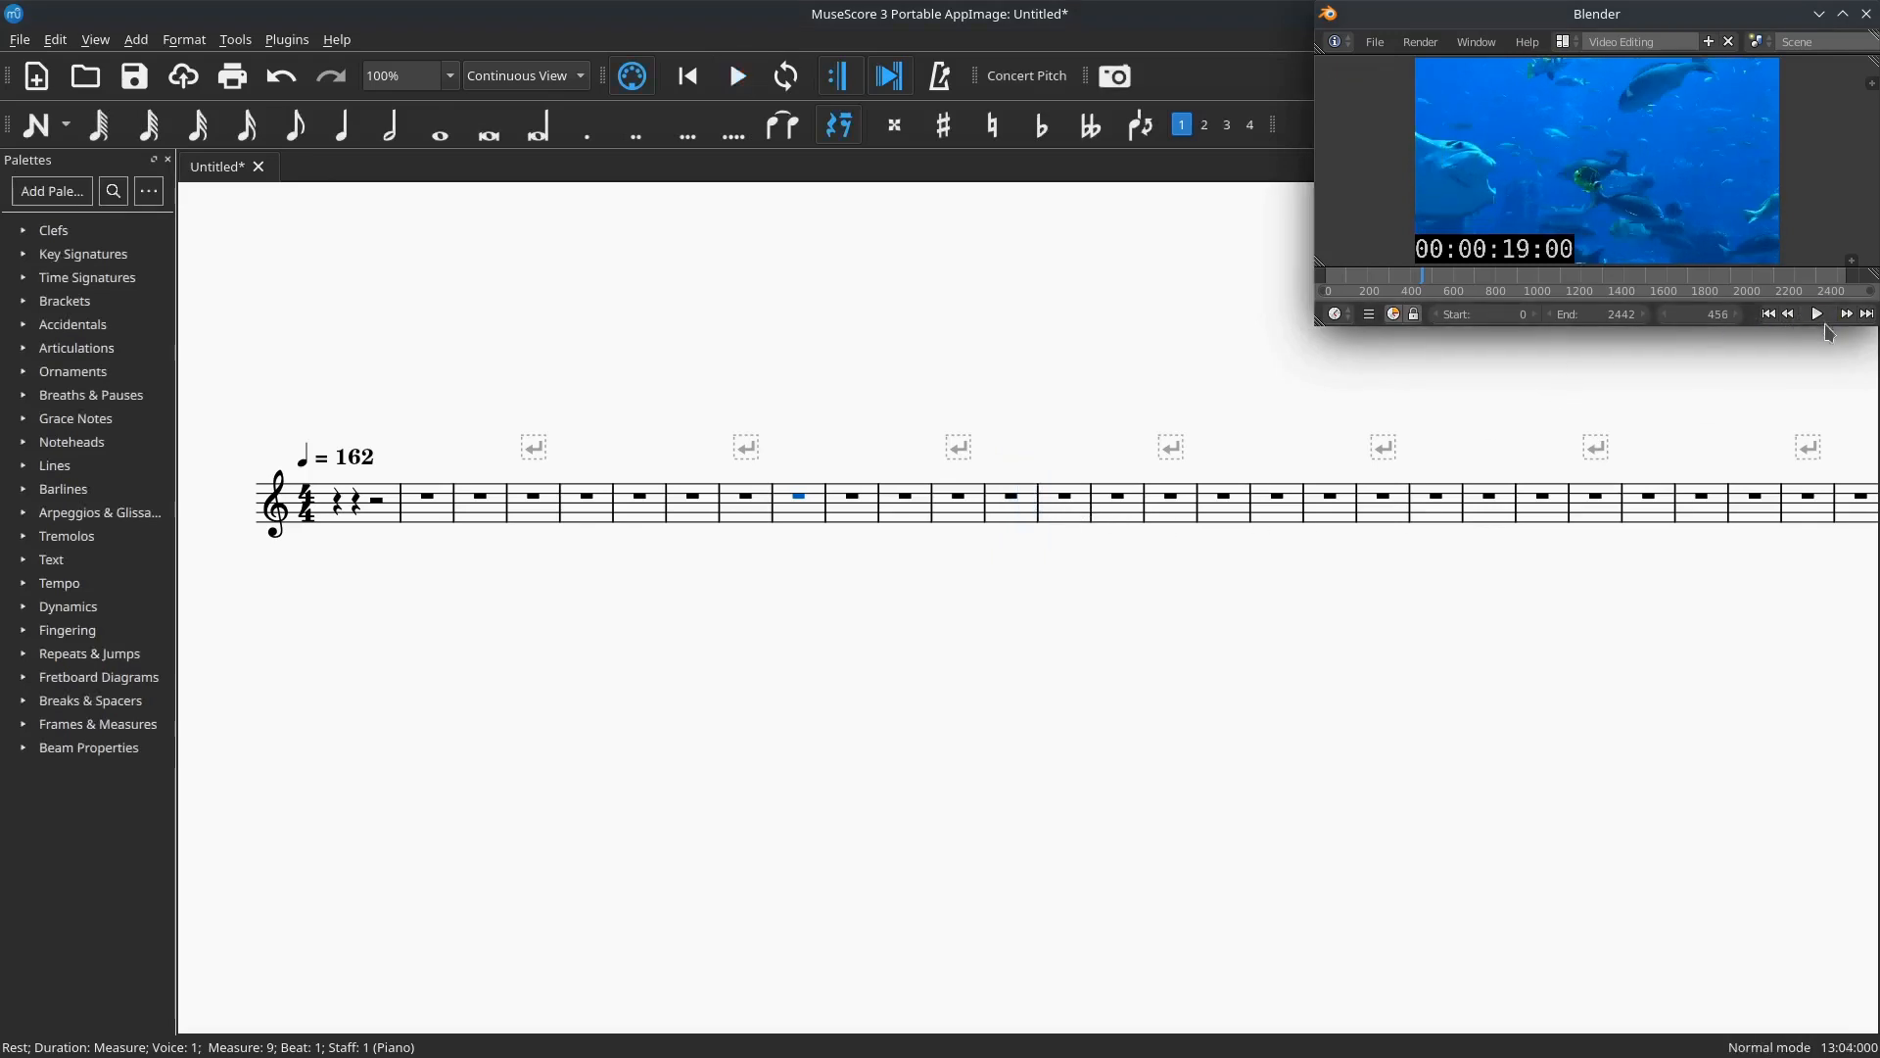
left_click(1819, 315)
left_click(1818, 314)
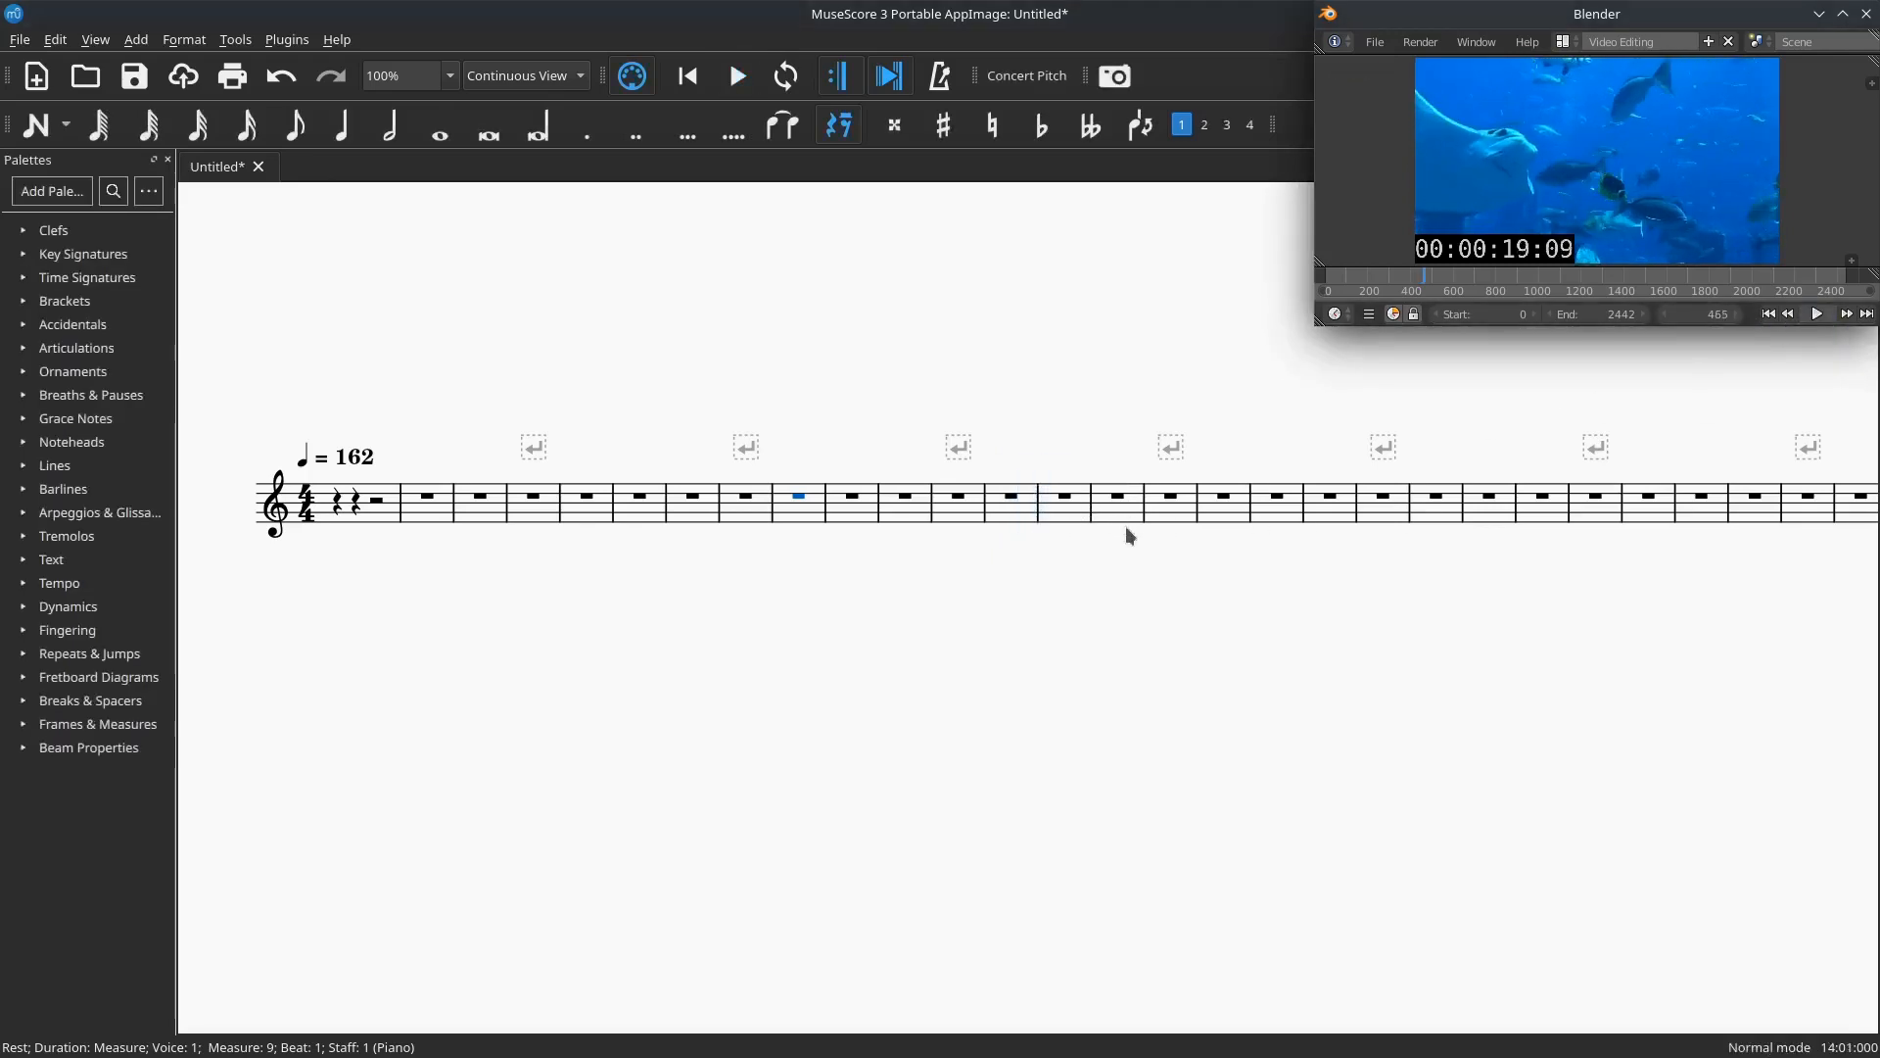
Put a quarter rest on beat 1 of measure 13 and play from there to compare the beats with the video.
left_click(1014, 498)
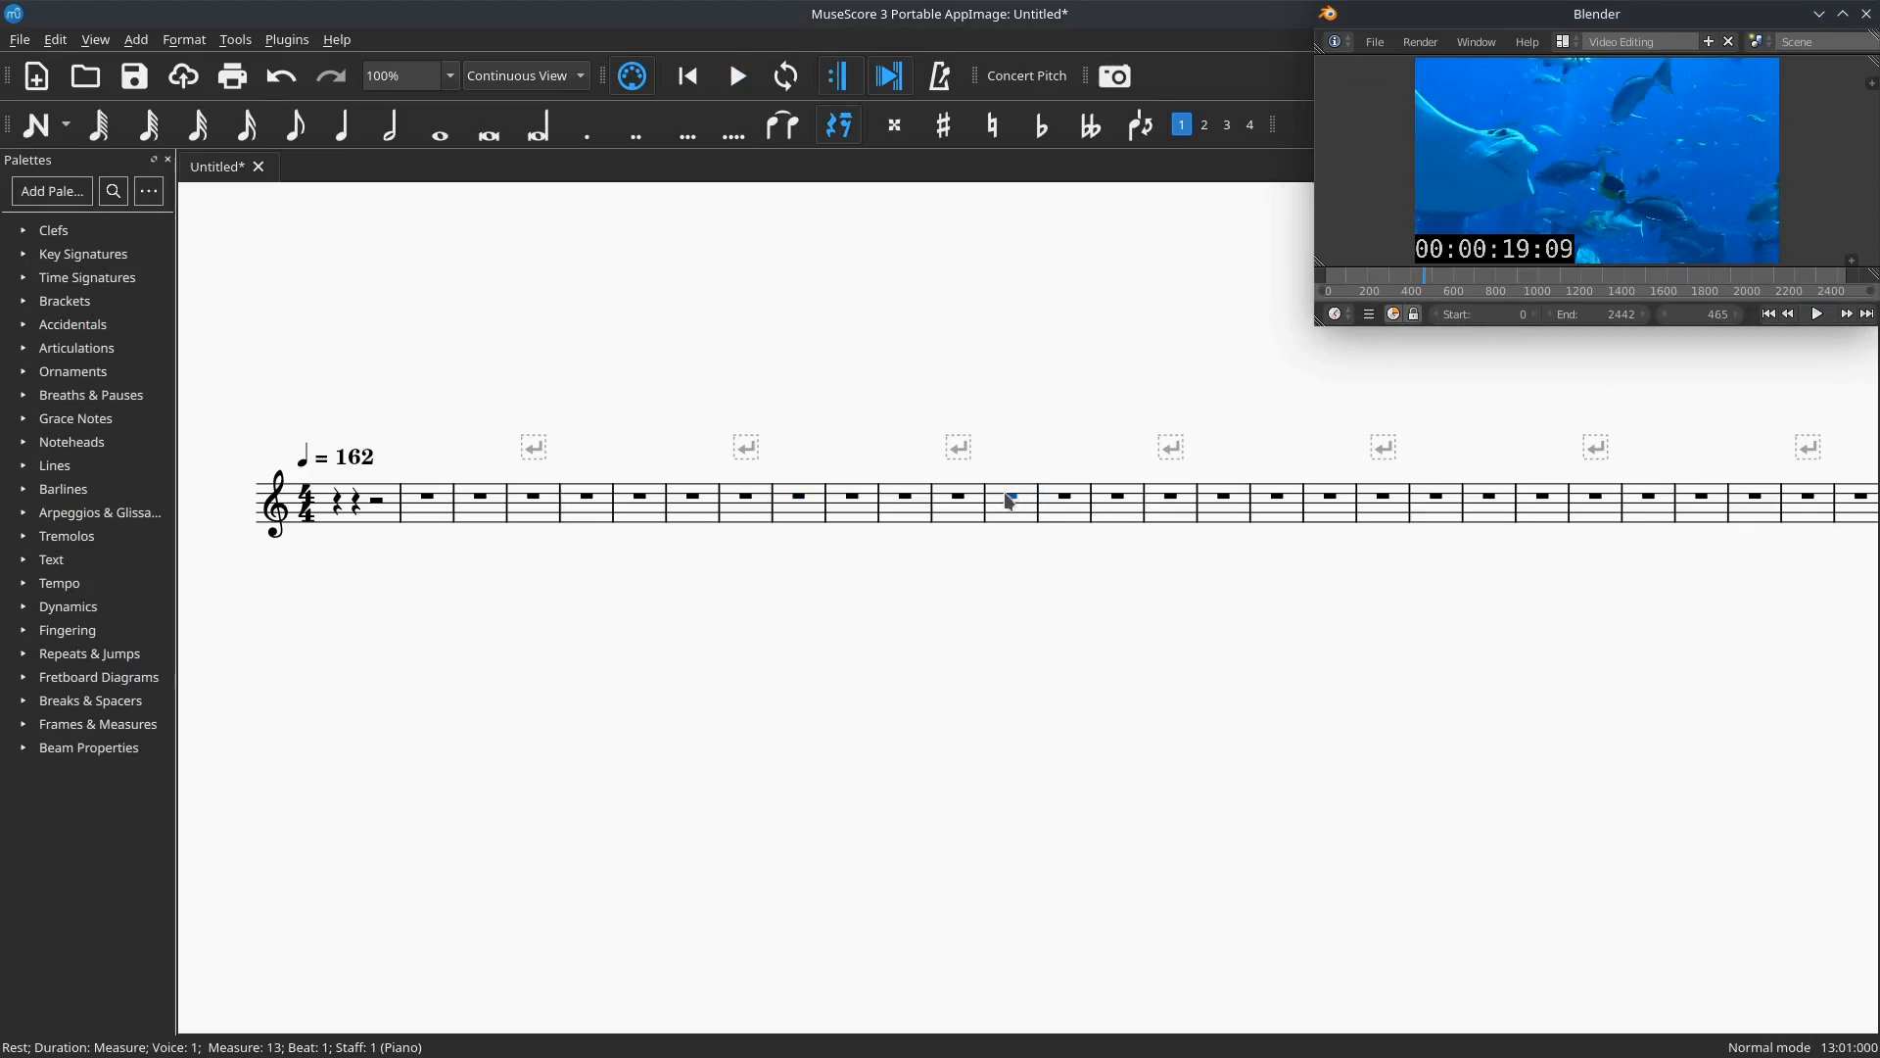
left_click(342, 125)
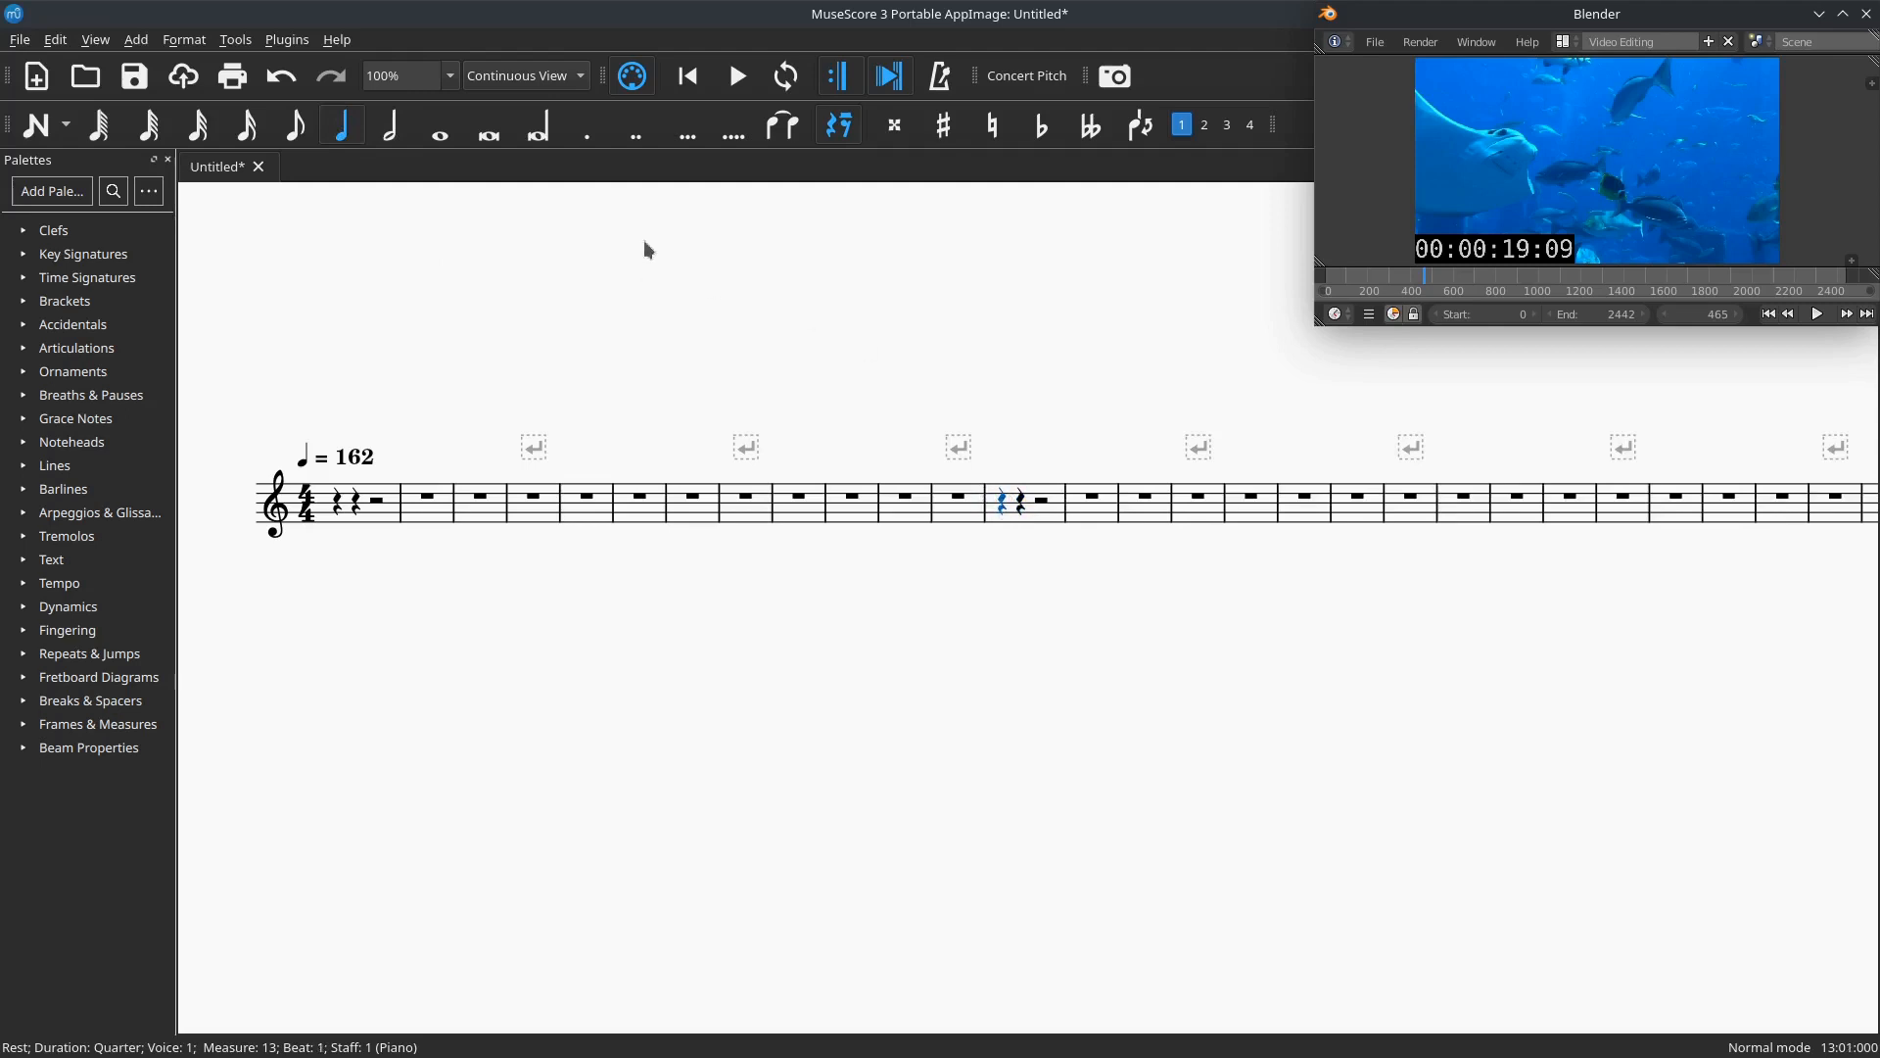
left_click(735, 78)
left_click(737, 77)
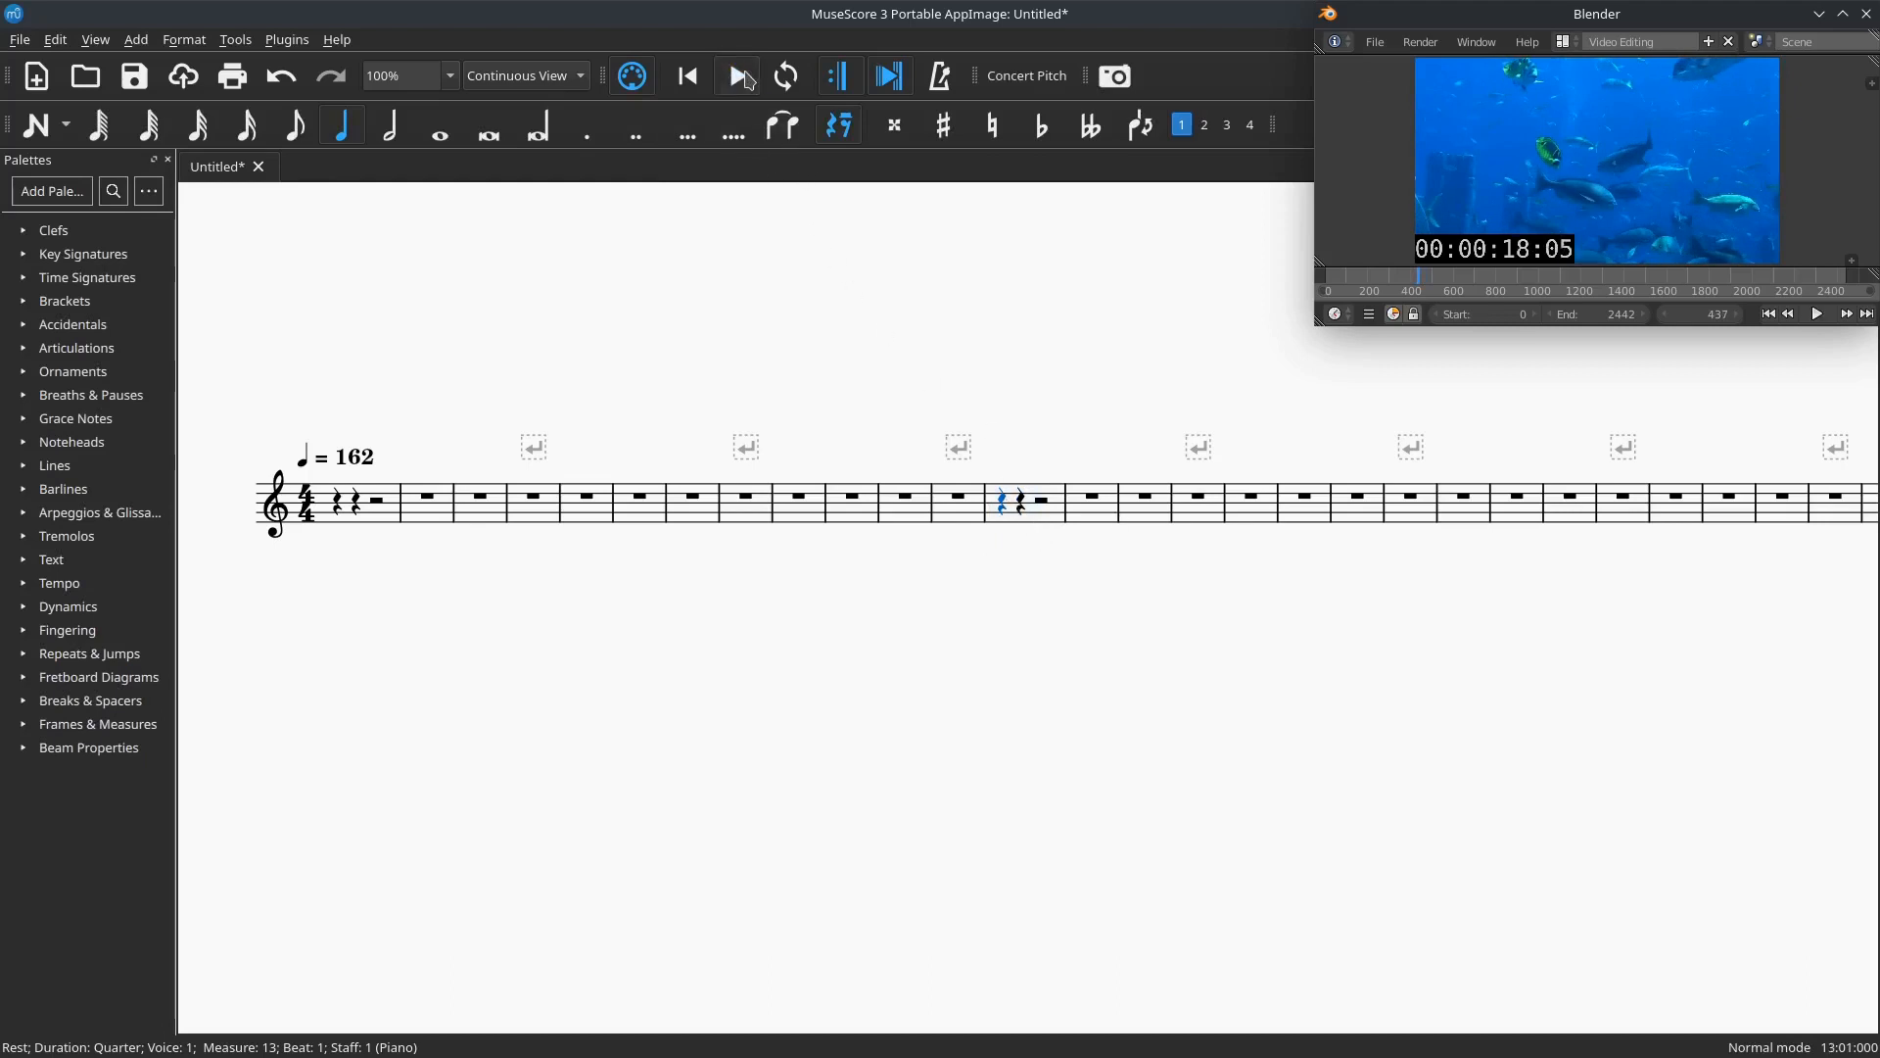
left_click(747, 78)
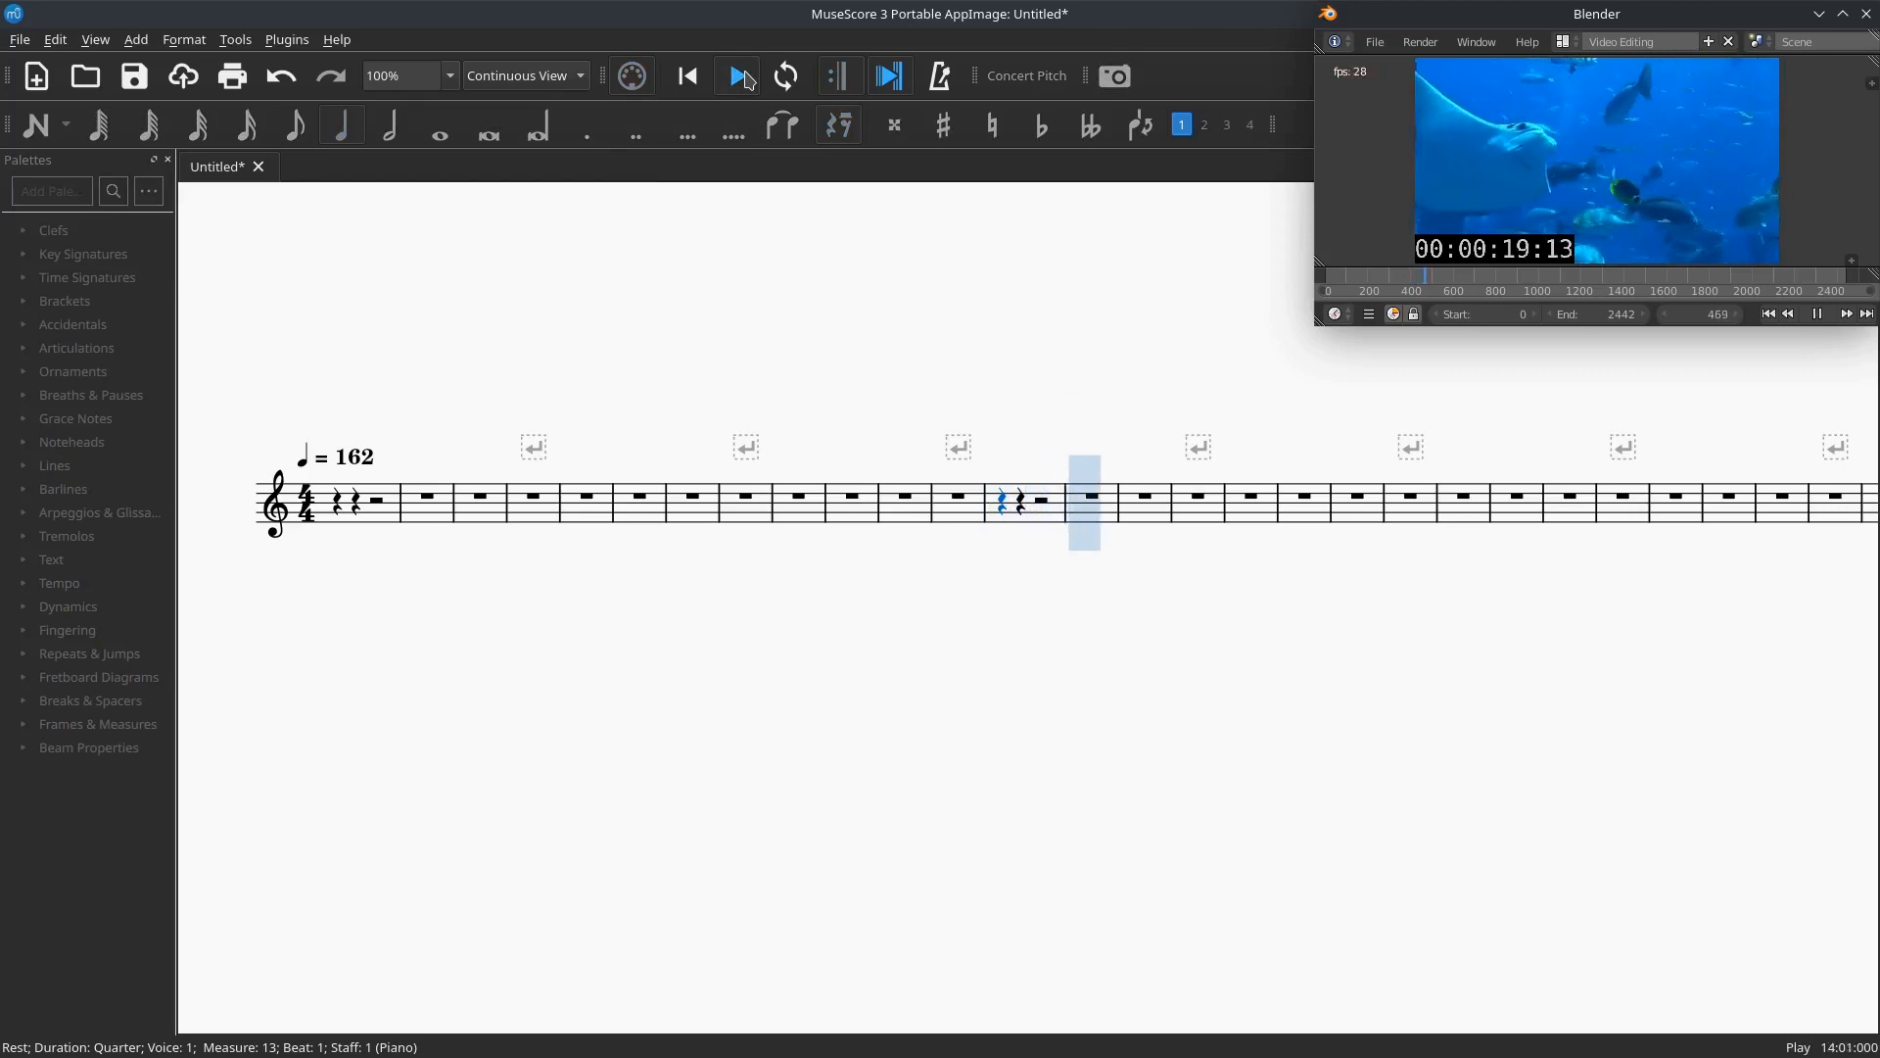
left_click(747, 78)
Split measure 13's half rest into quarter rests and enter a quarter-note B on beat 4.
left_click(1043, 502)
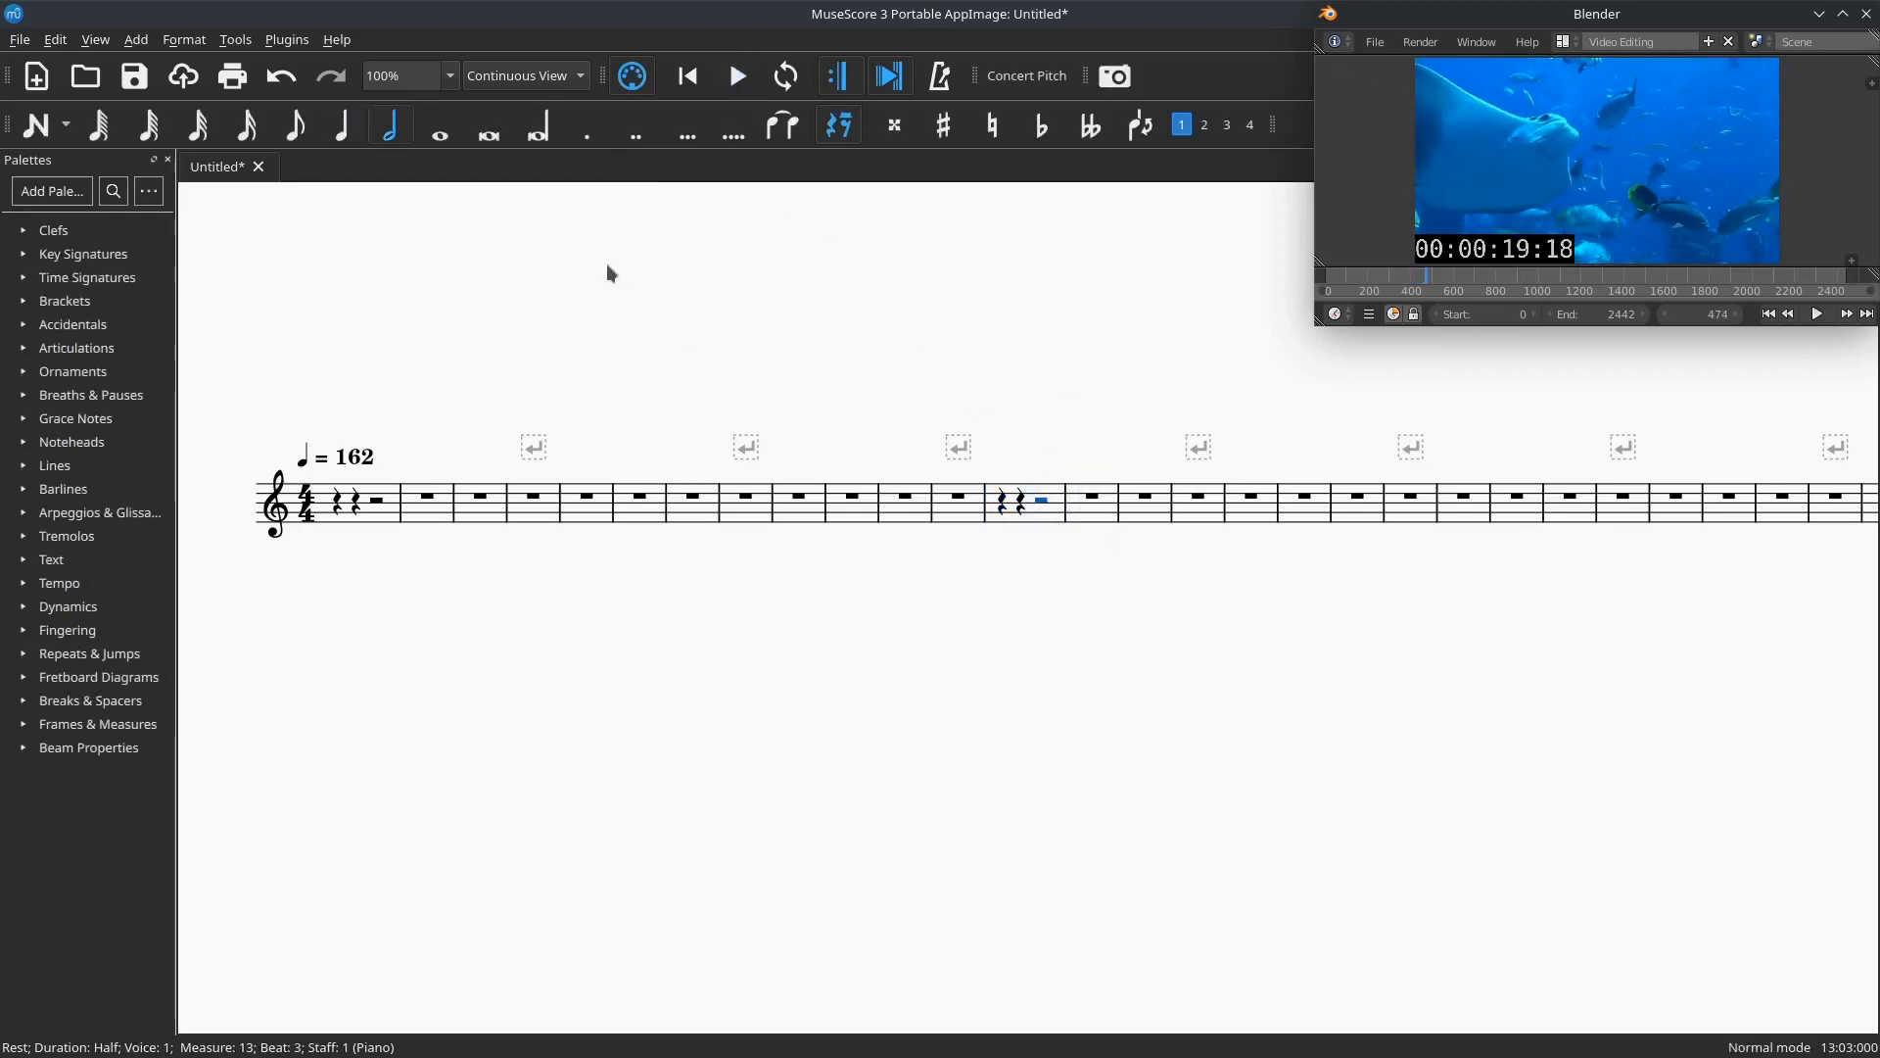
left_click(345, 127)
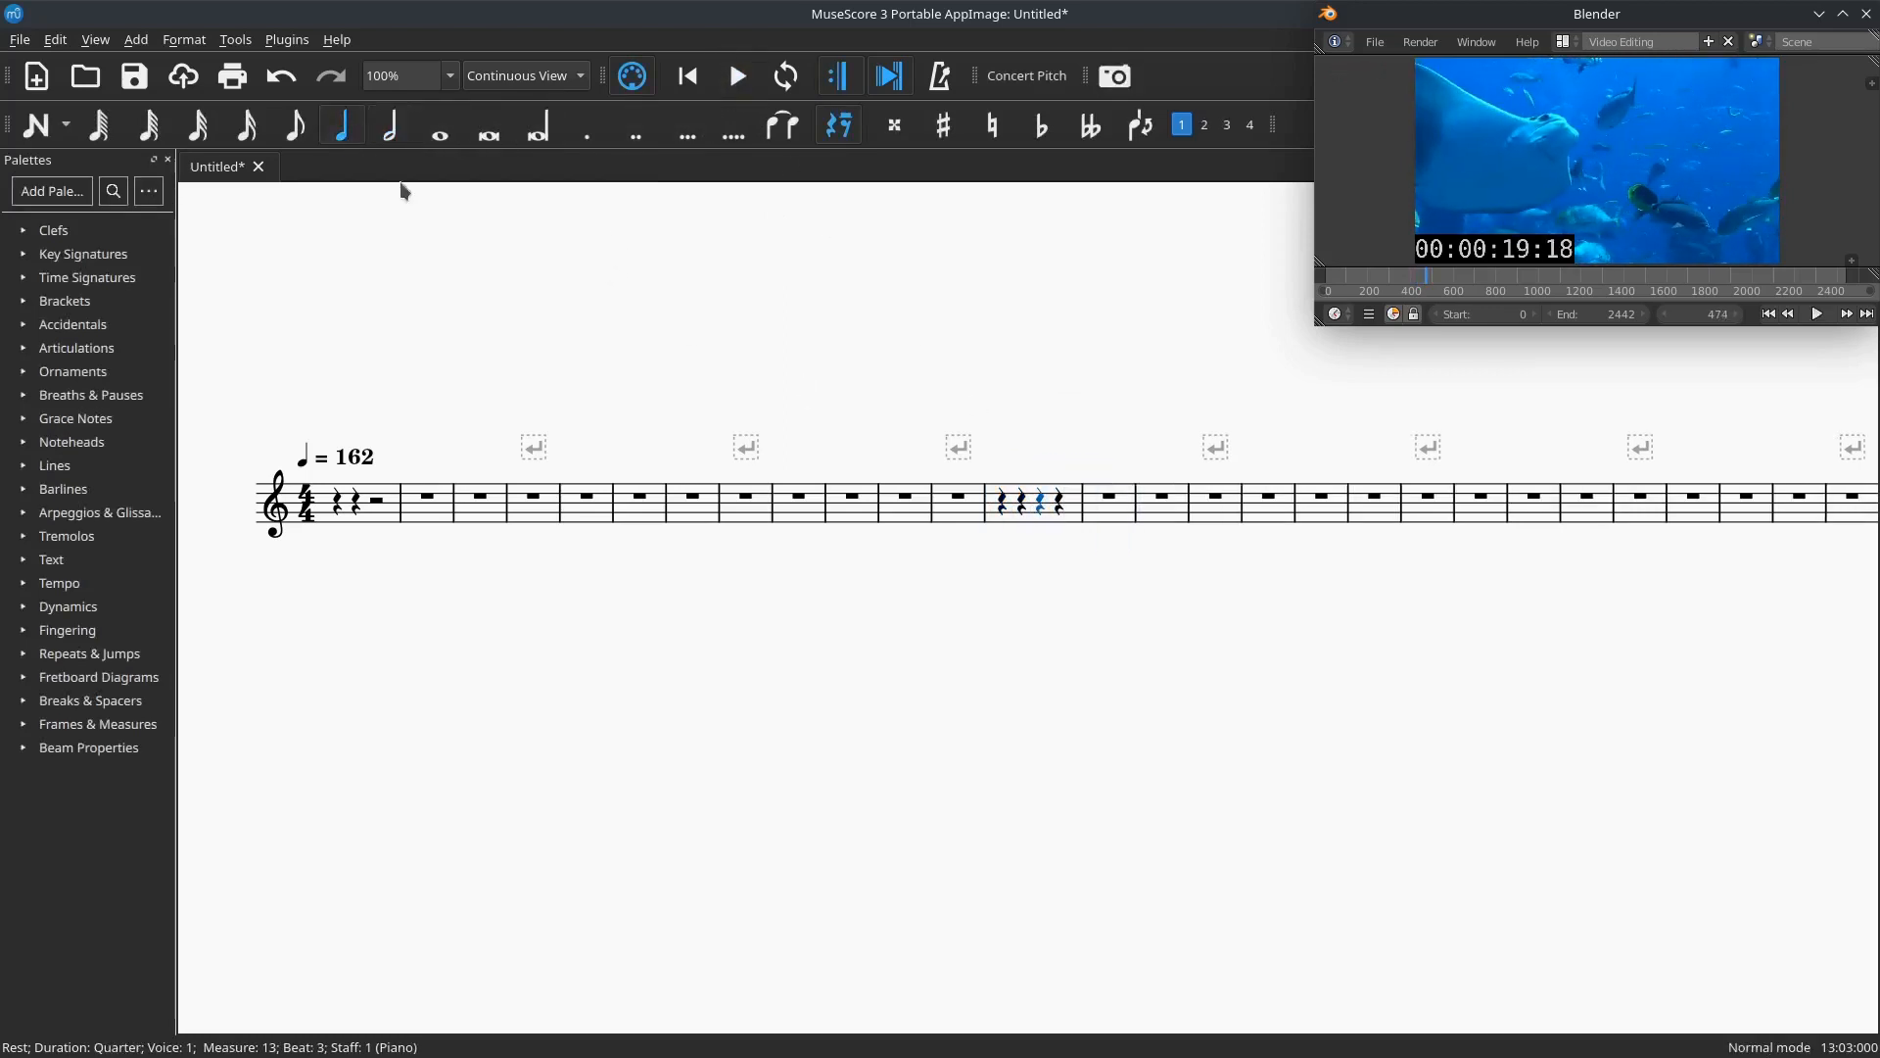
left_click(1059, 509)
left_click(29, 132)
key("b")
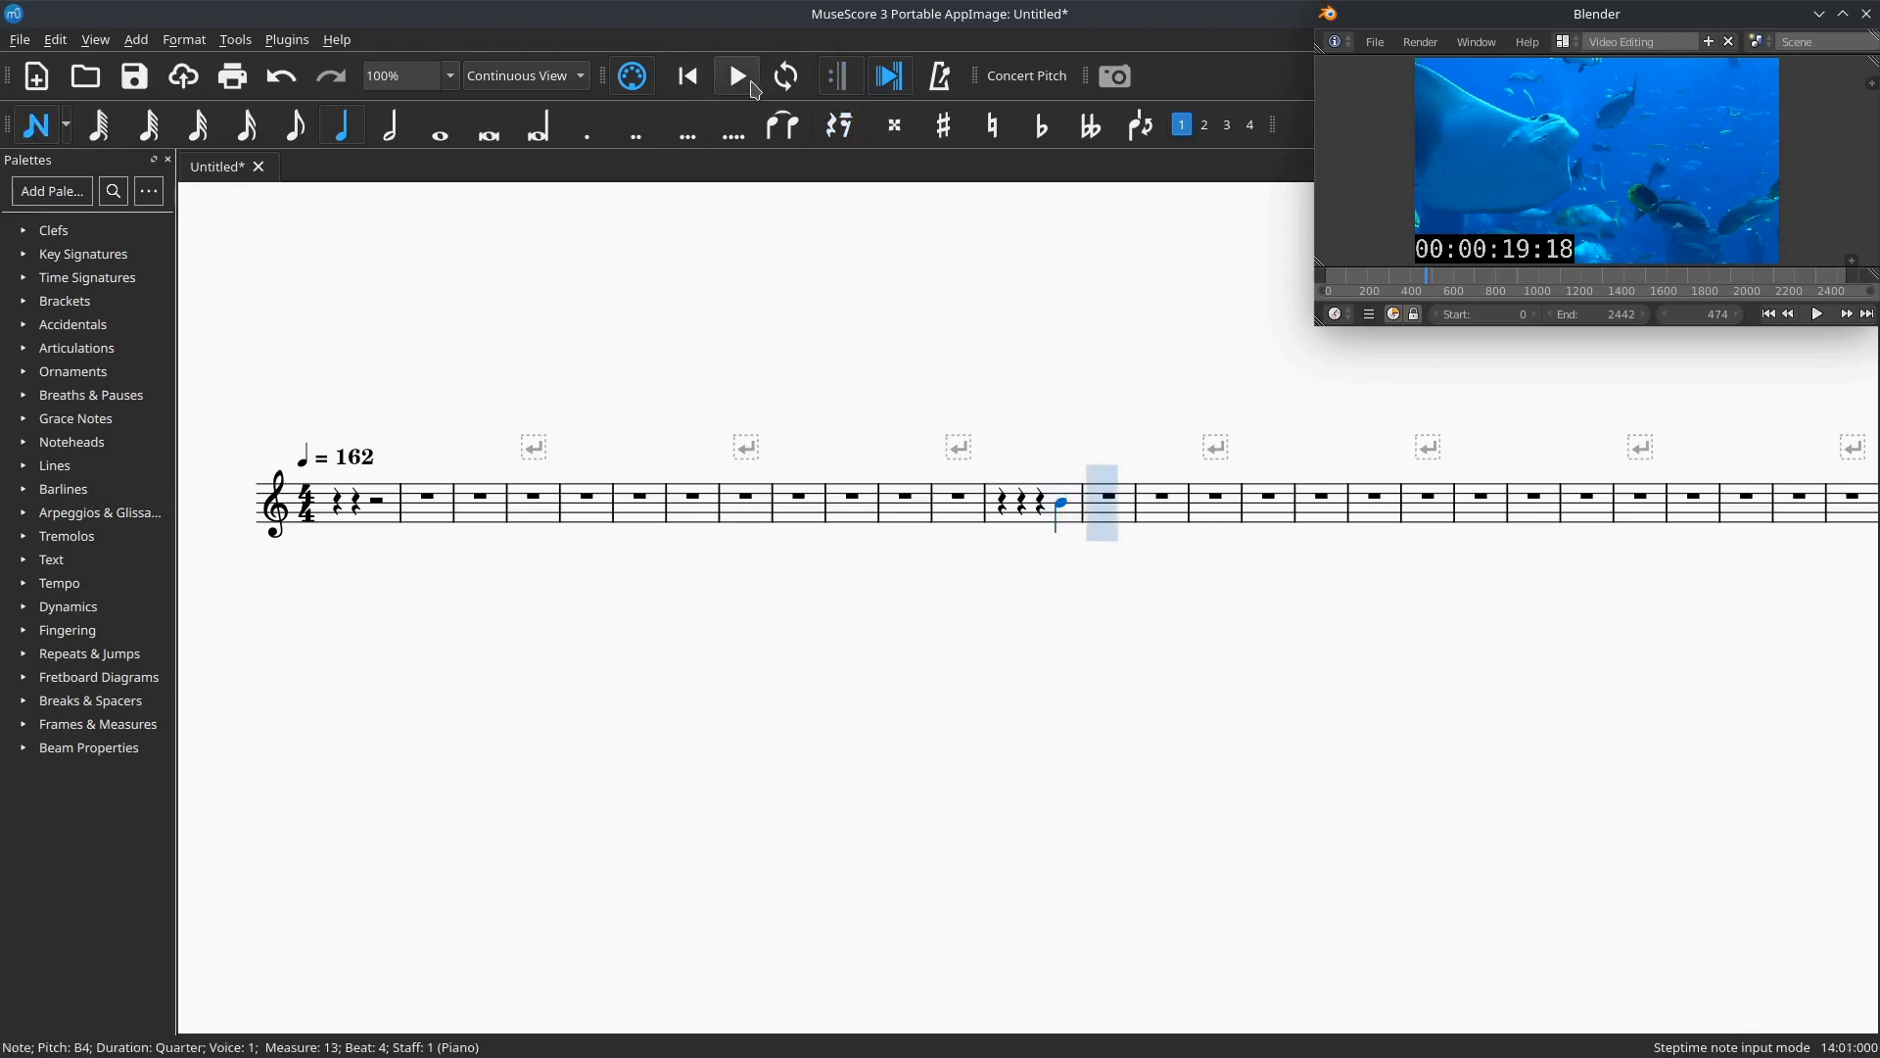
key("Escape")
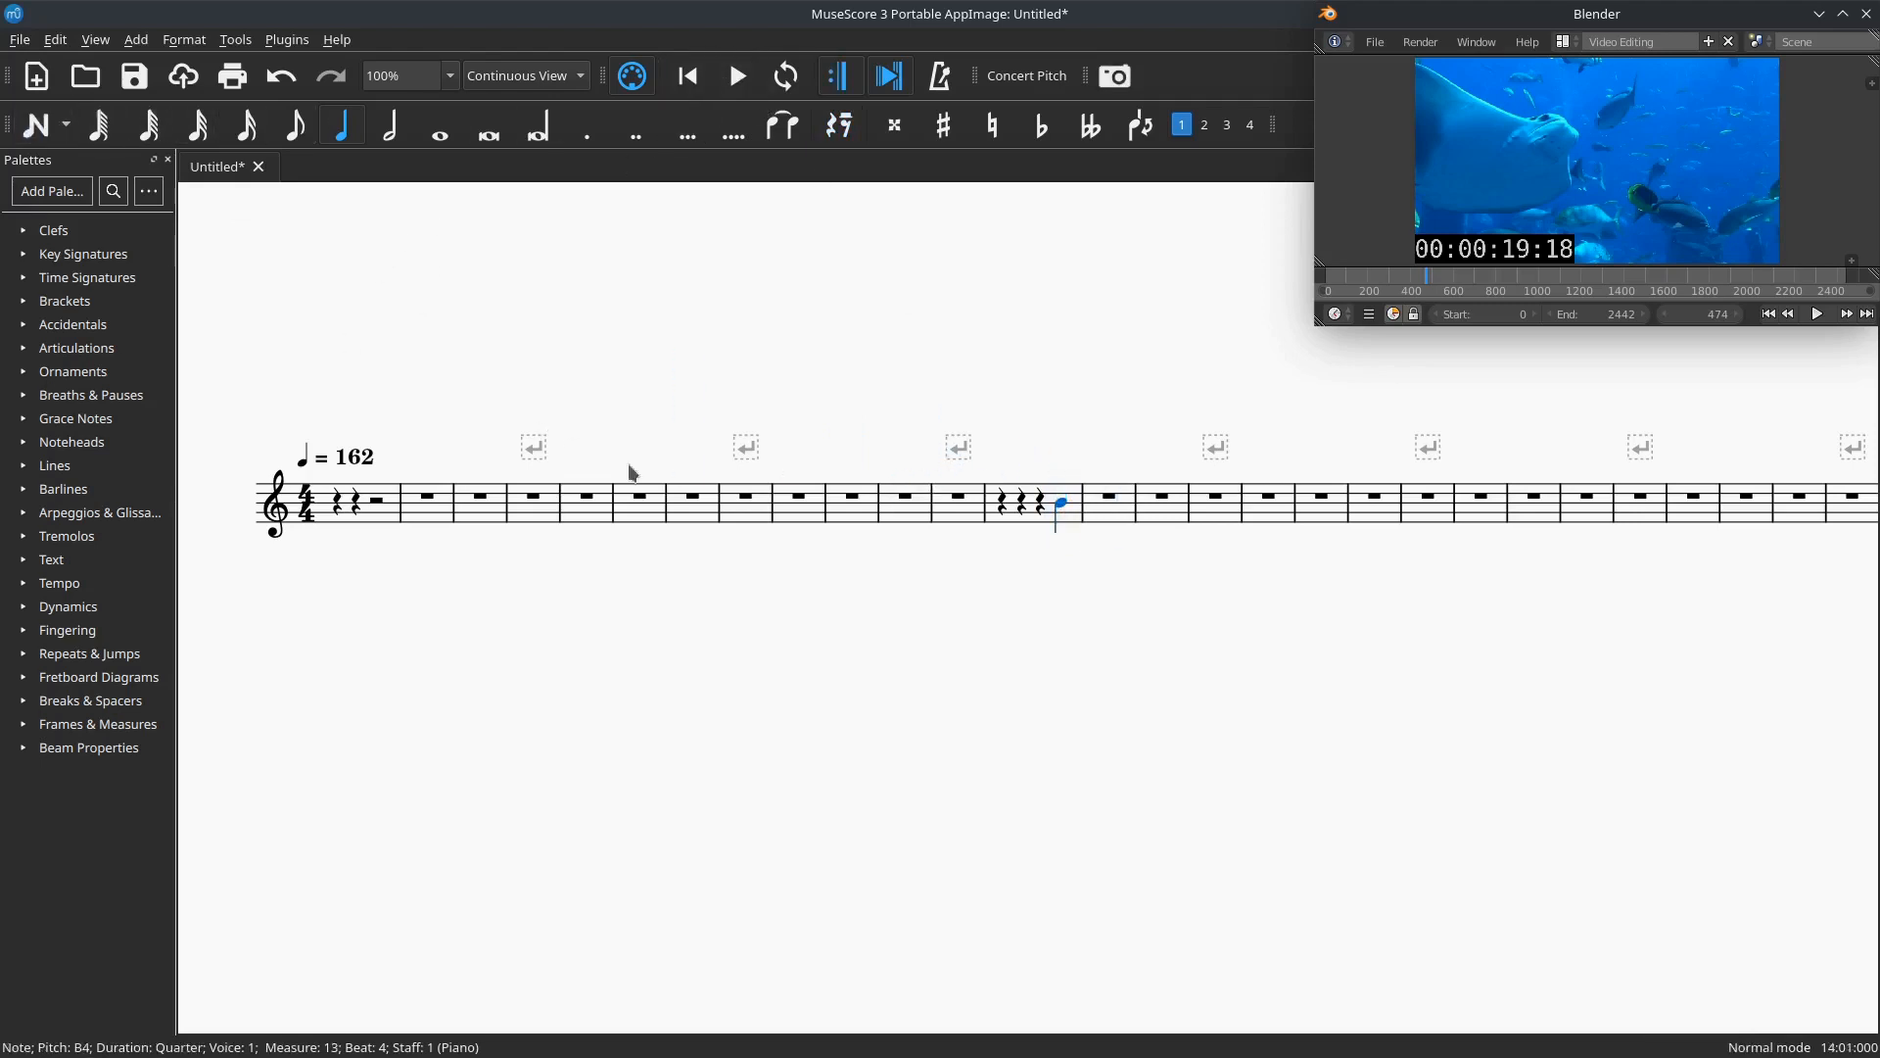
Play the score from measure 9 past the new note and stop, checking its timing against the video.
left_click(805, 501)
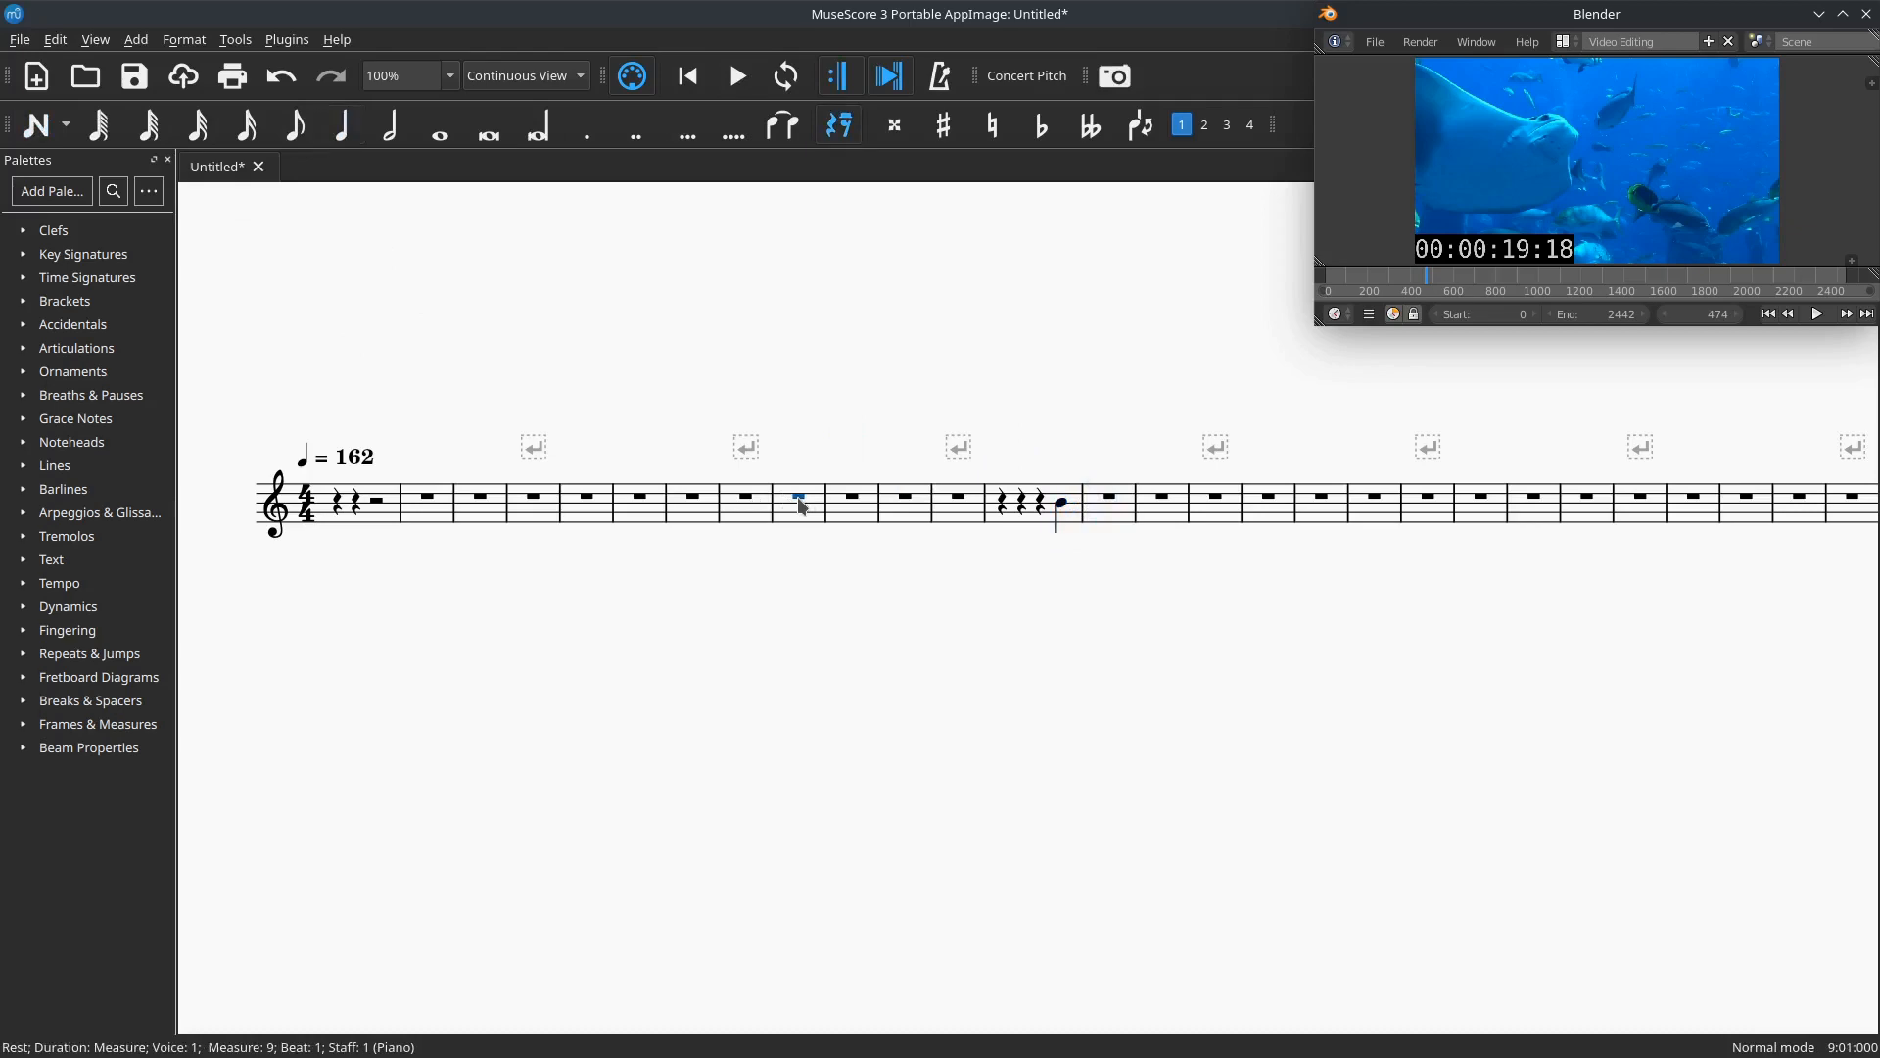
left_click(738, 75)
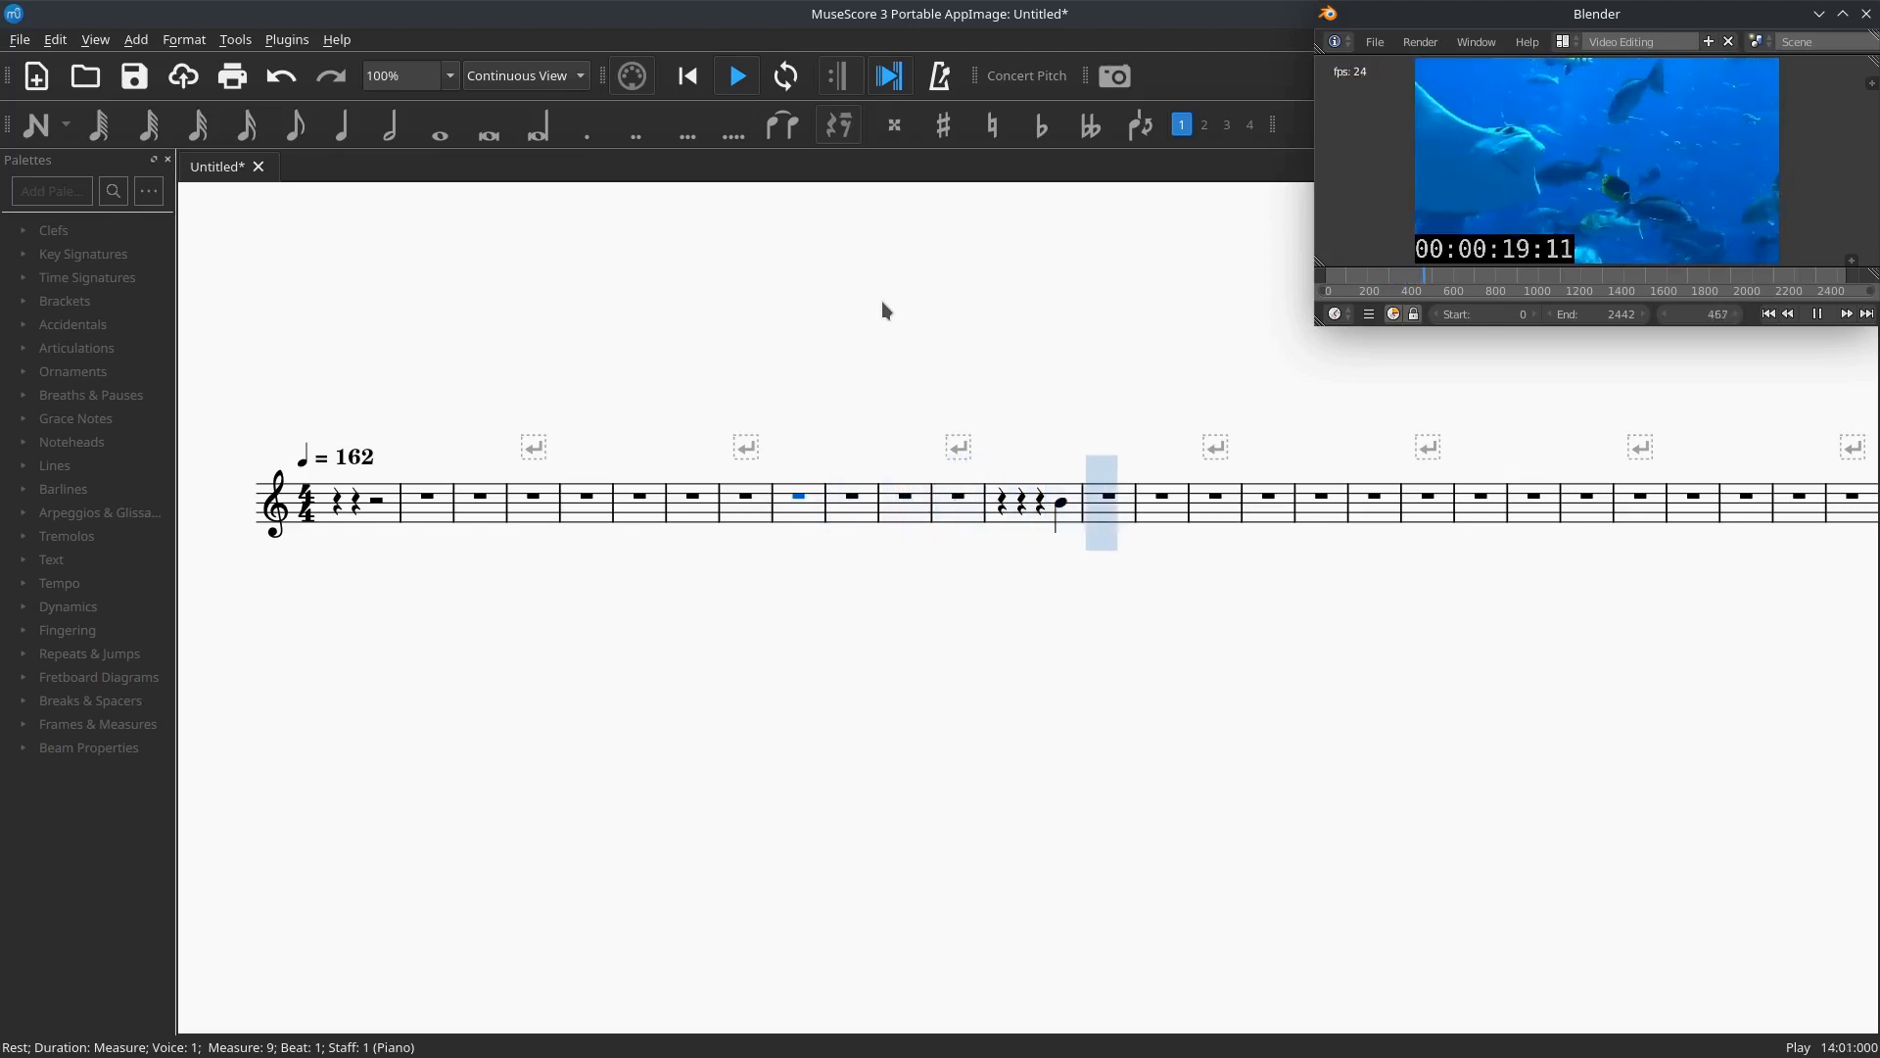
left_click(734, 79)
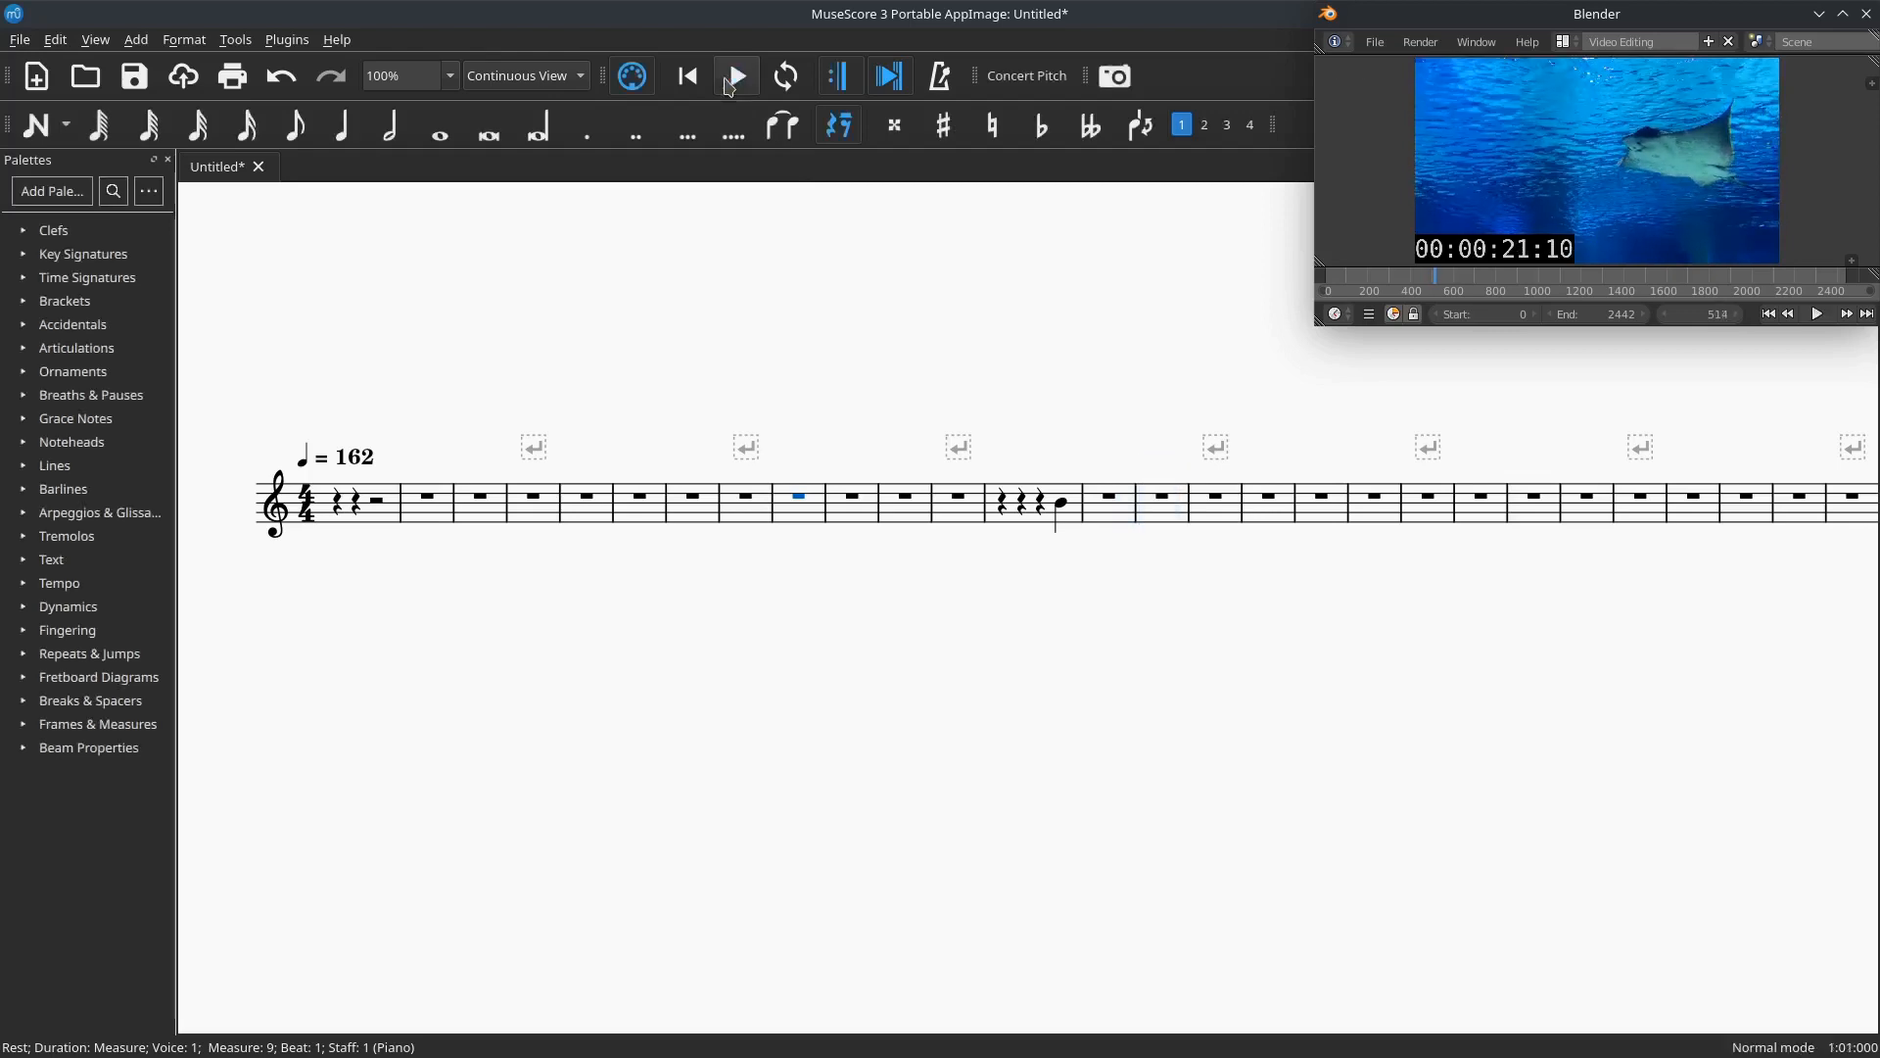
Change the first measure's time signature to 3/4 and apply 4/4 from the second measure onward.
left_click(1062, 504)
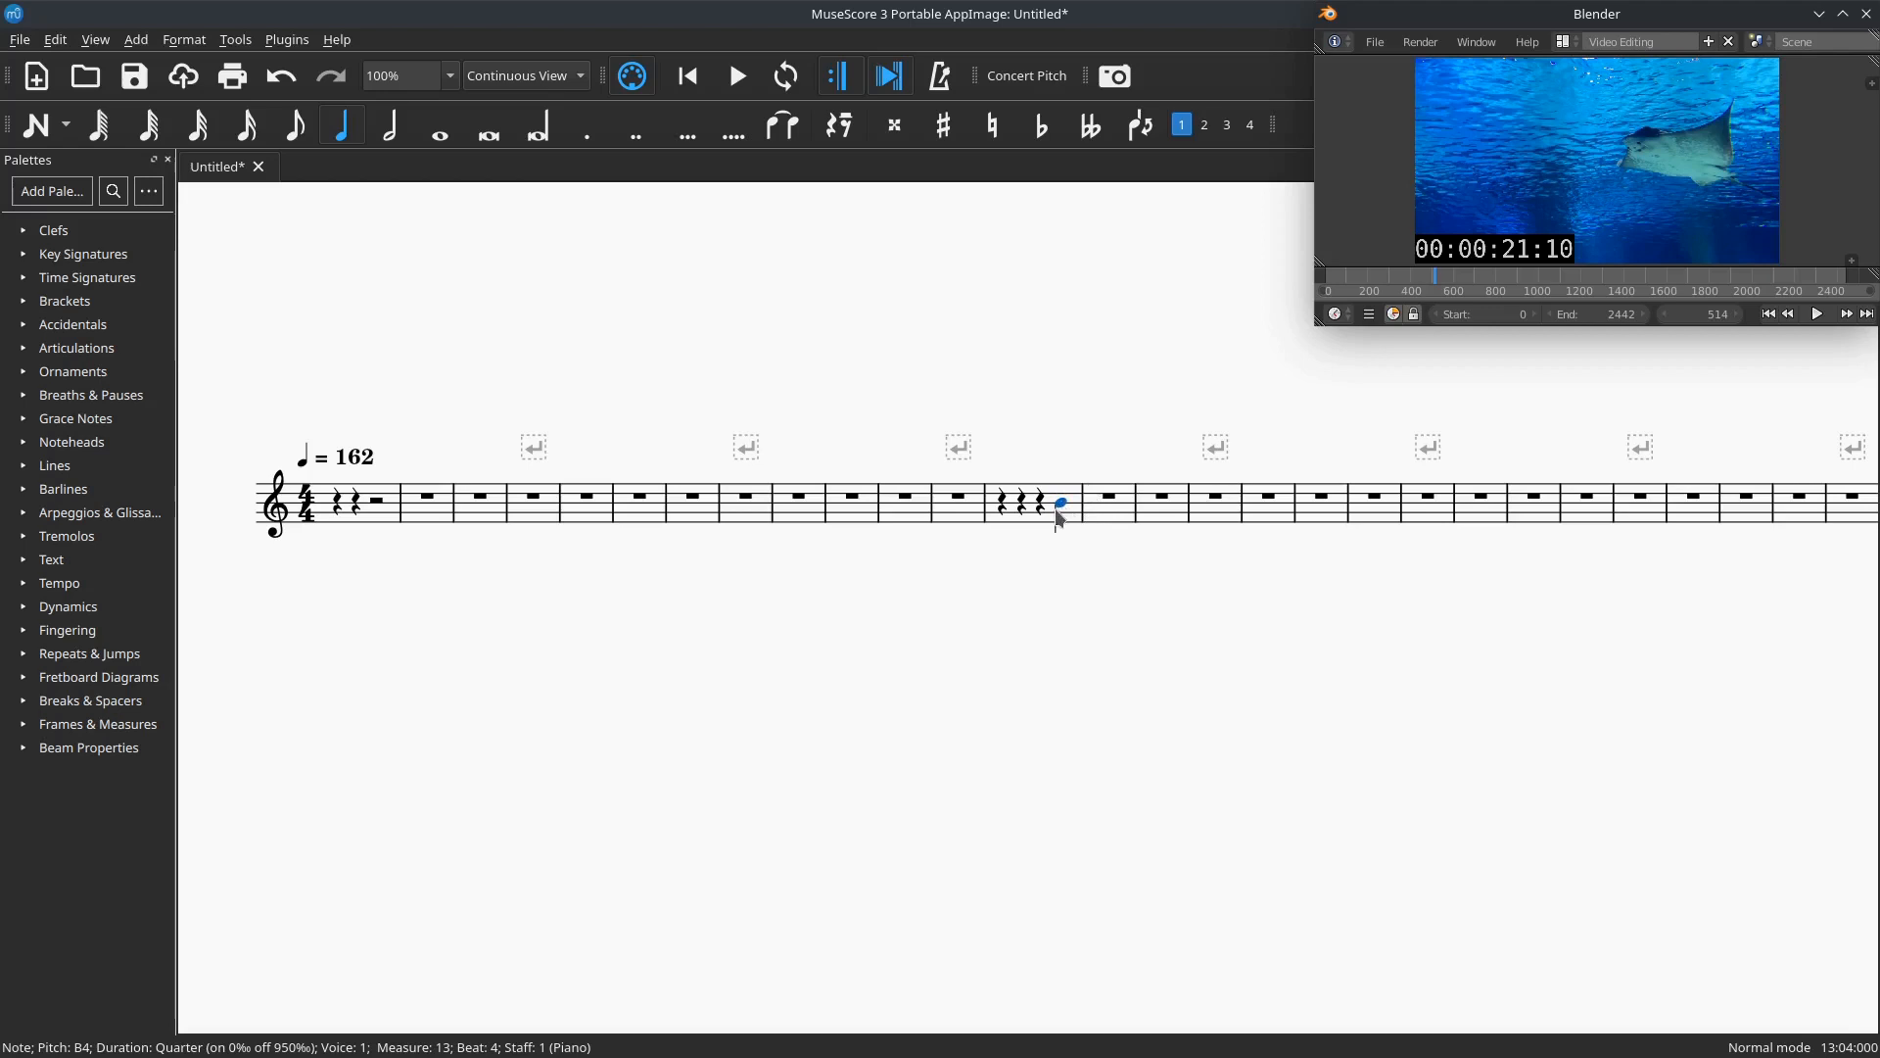
left_click(26, 279)
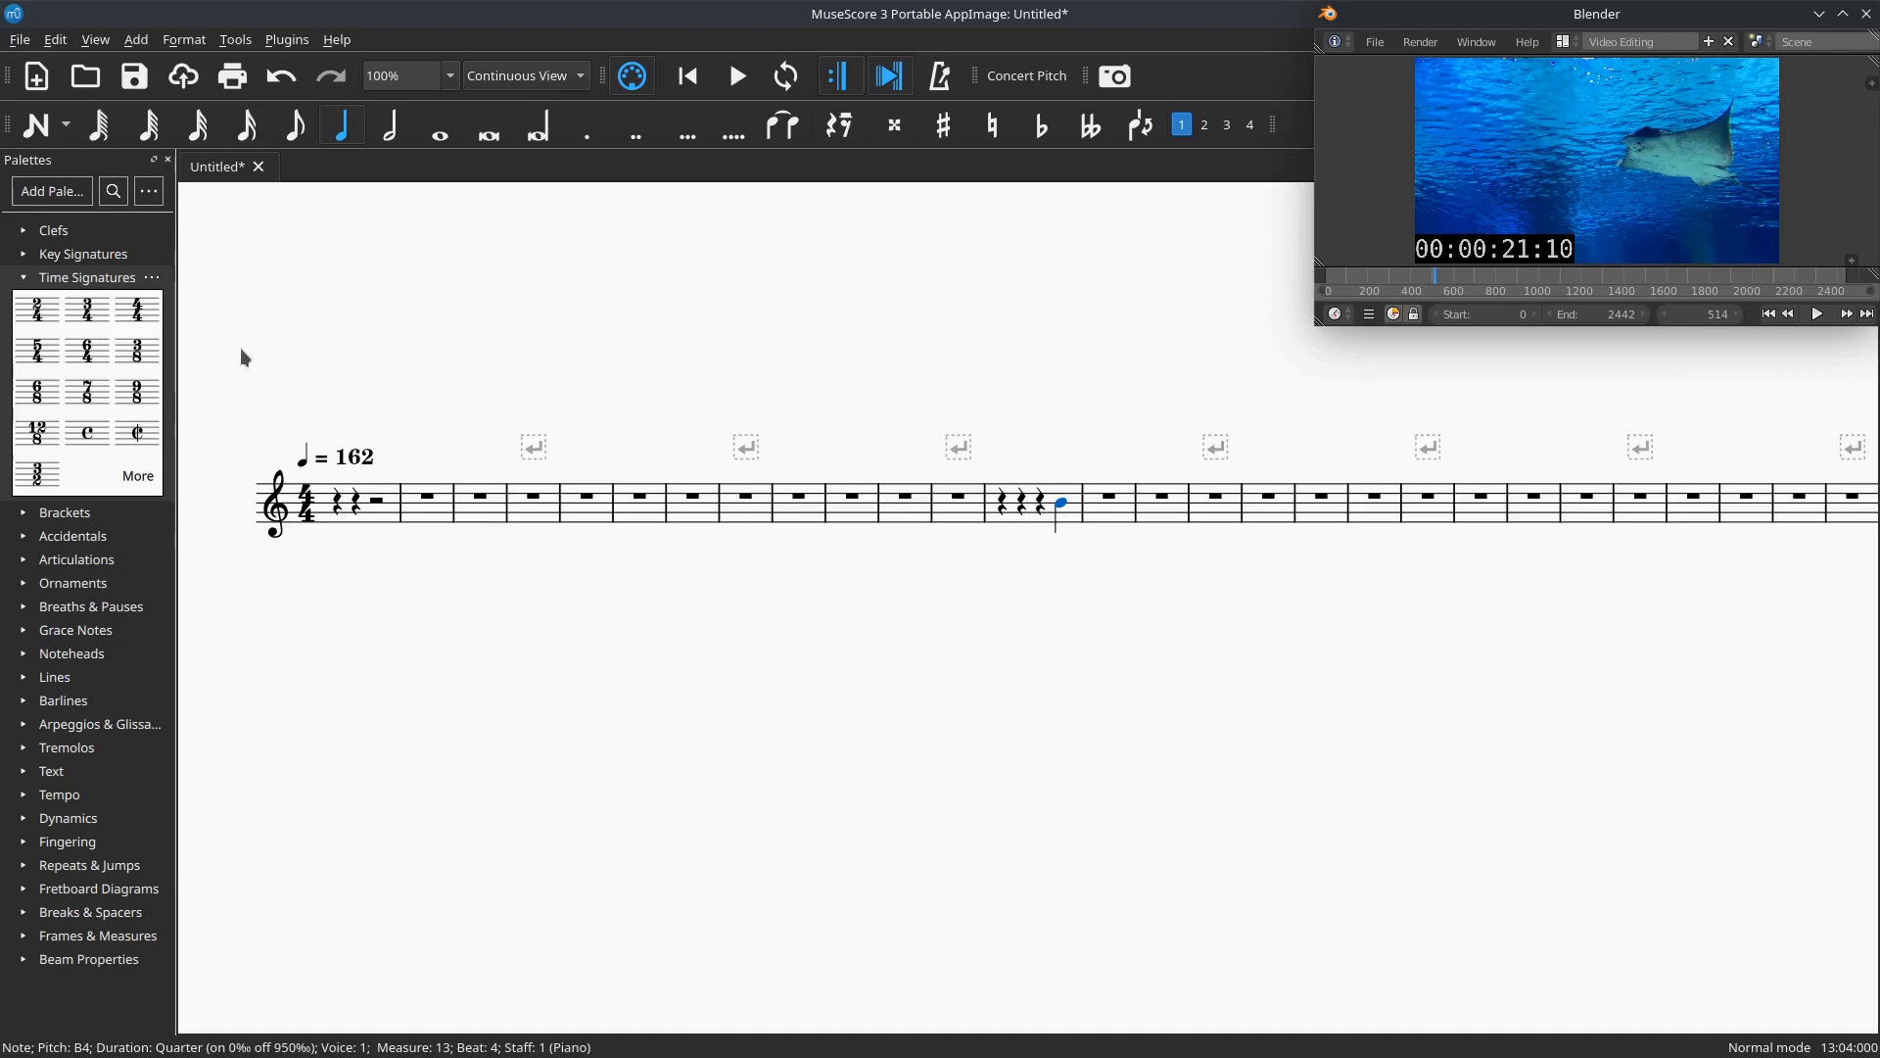
left_click(88, 314)
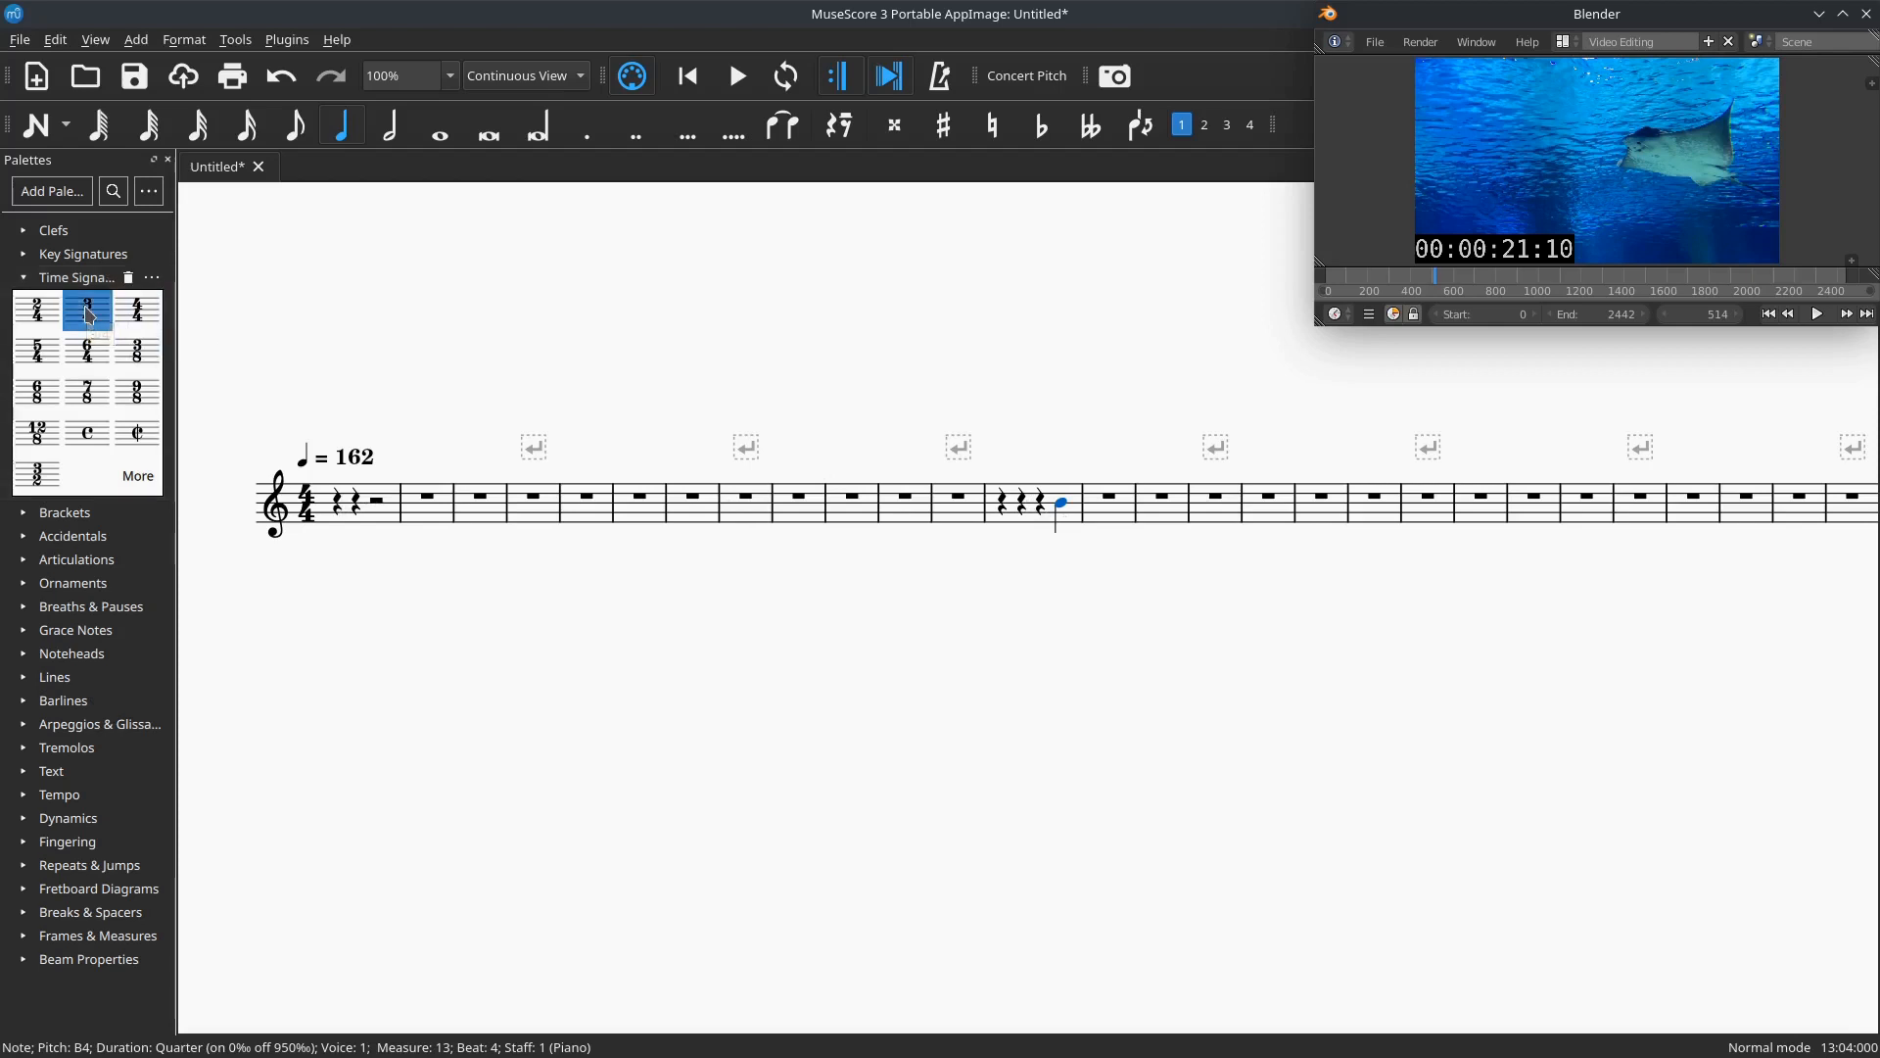
mouse_move(89, 313)
left_mouse_down()
mouse_move(189, 369)
mouse_move(353, 519)
mouse_move(392, 526)
left_mouse_up()
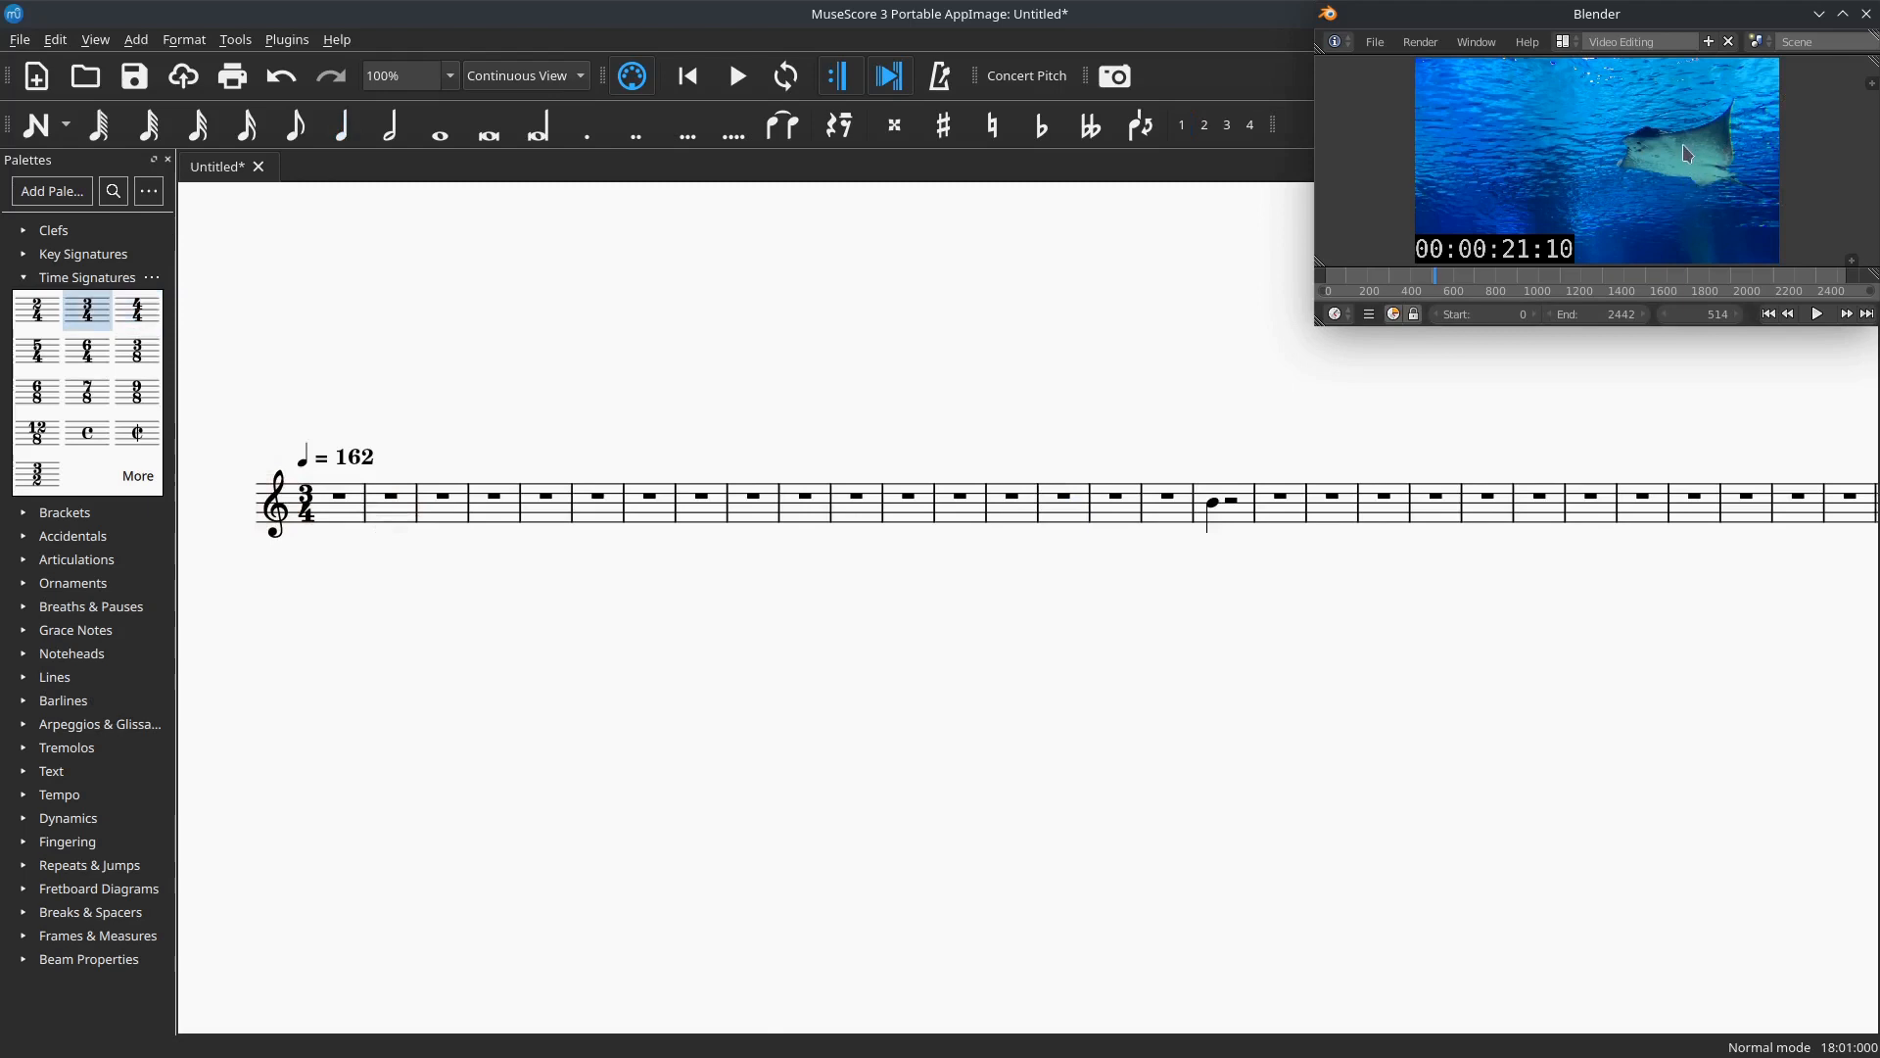
left_click(66, 304)
mouse_move(137, 310)
left_mouse_down()
mouse_move(264, 385)
mouse_move(392, 508)
left_mouse_up()
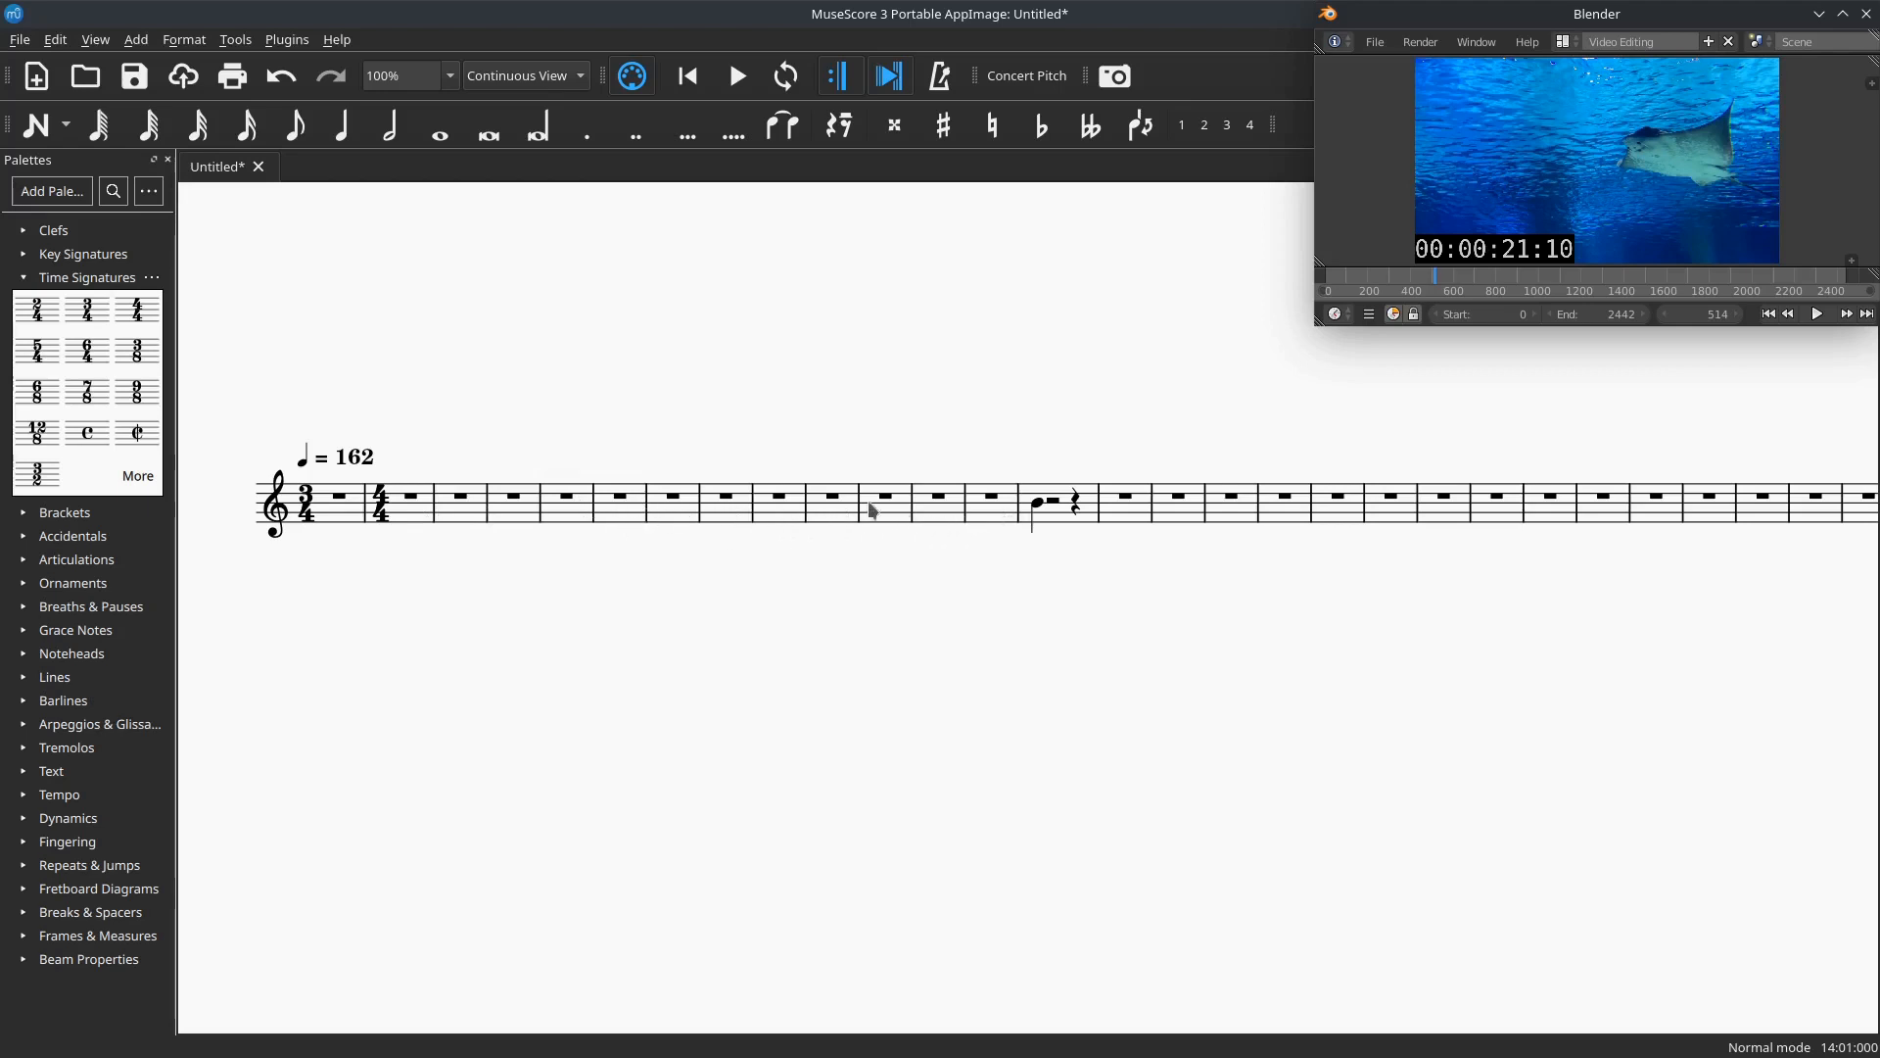
Play the score from measure 11 and stop after measure 14's first beat to check the note against the video cue.
left_click(1039, 505)
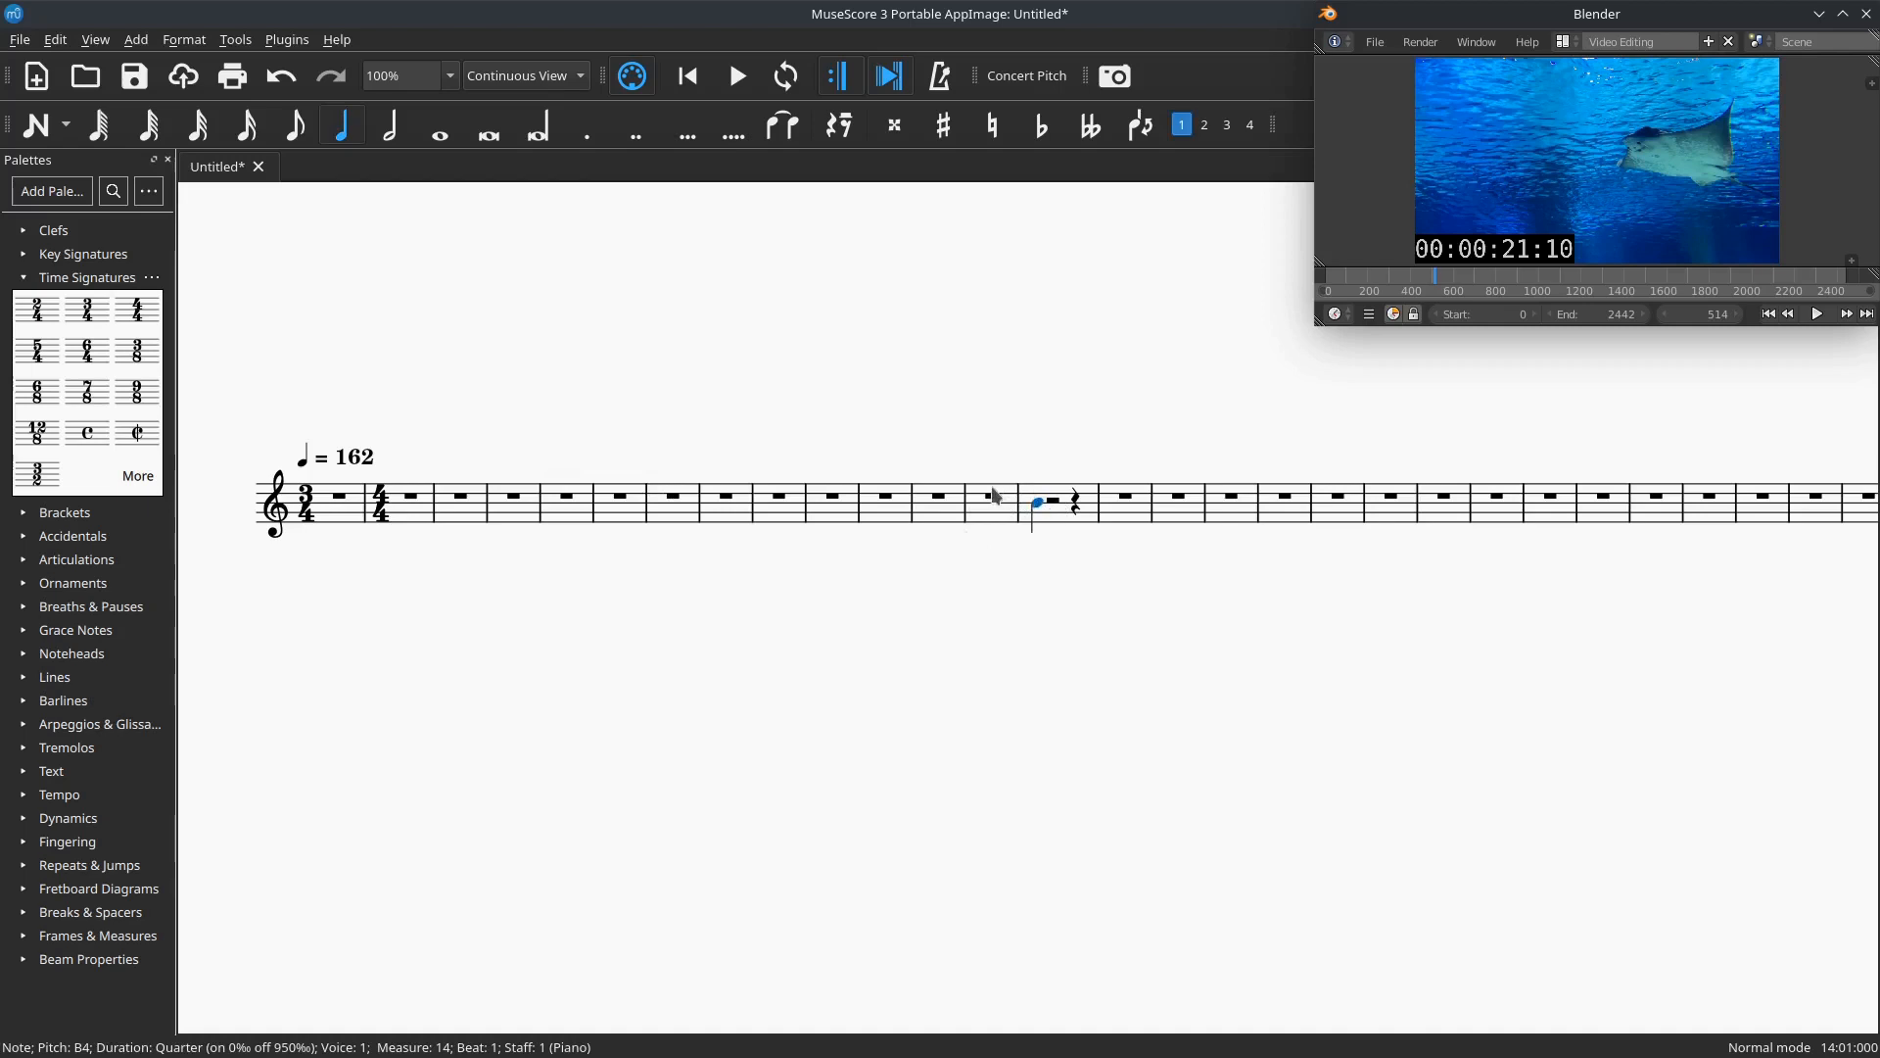
left_click(885, 498)
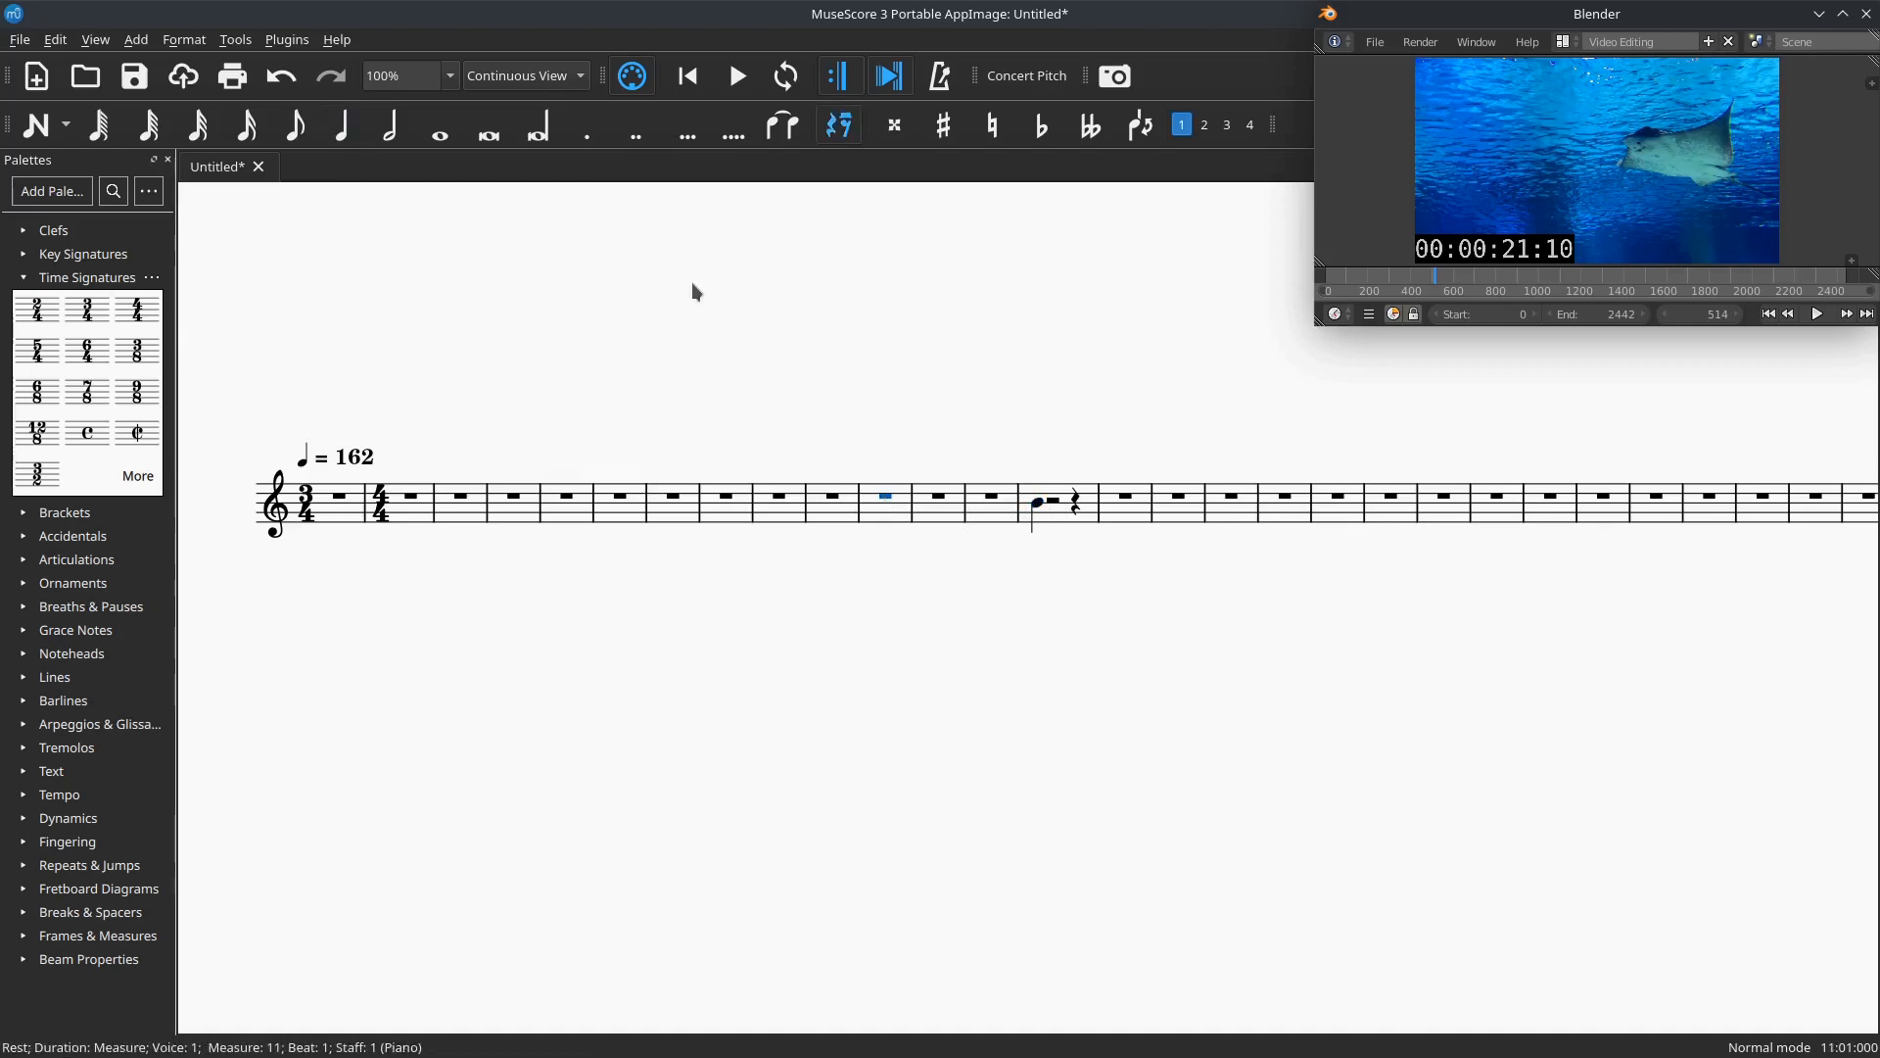
key("space")
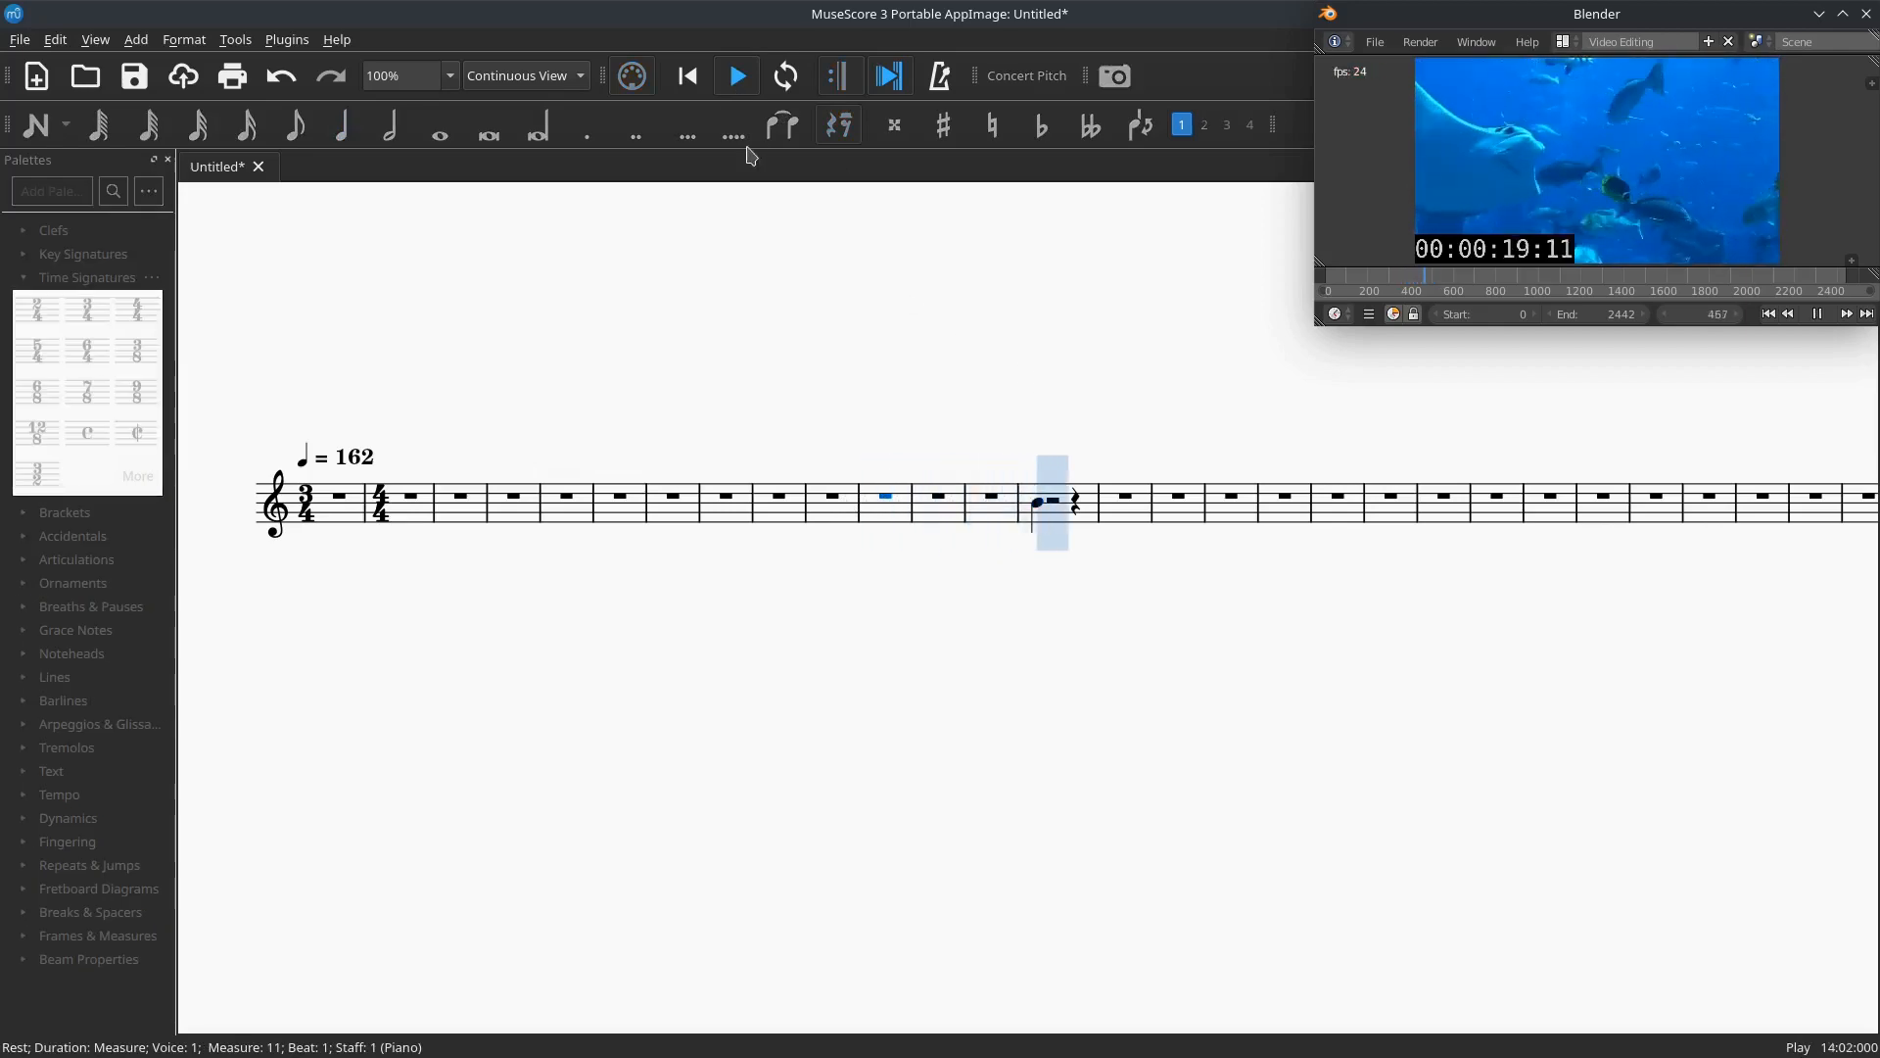
key("space")
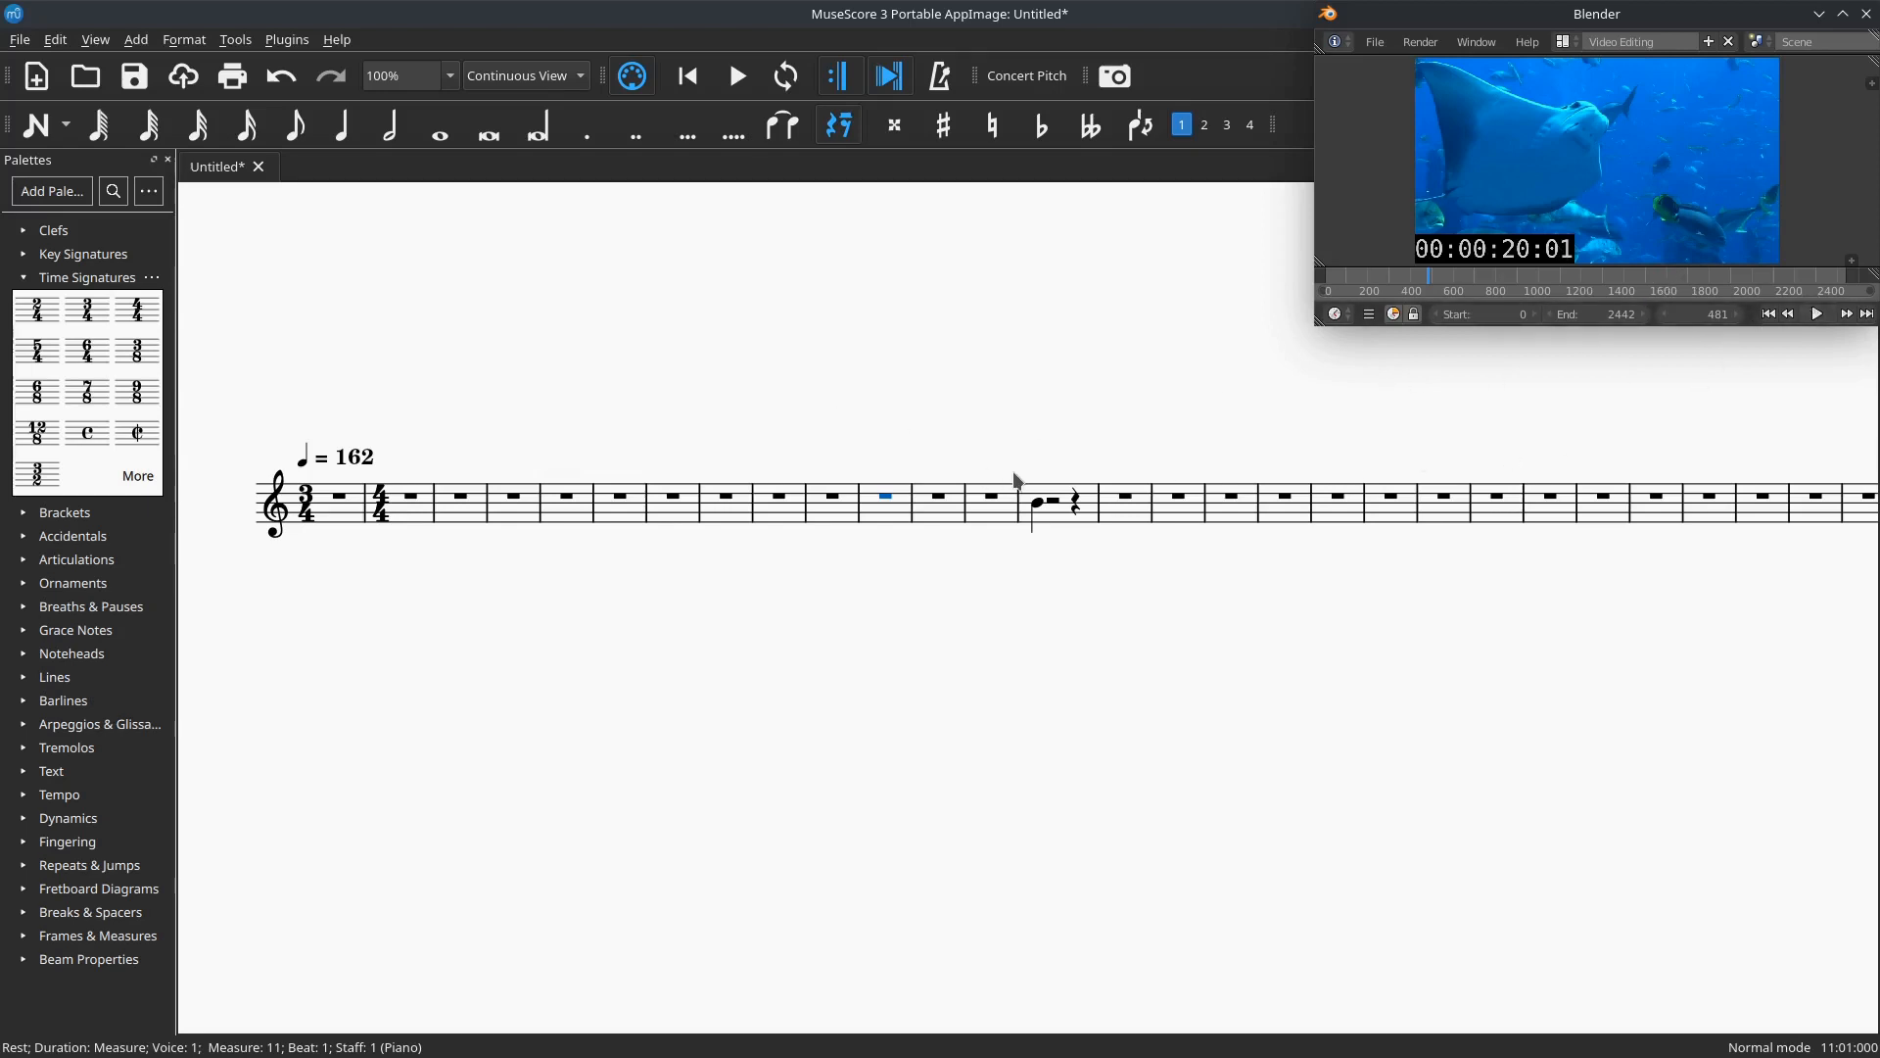
Select measure 13 in the score, scrub Blender's timeline forward, and stop playback at frame 1354.
left_click(994, 497)
left_click(1492, 291)
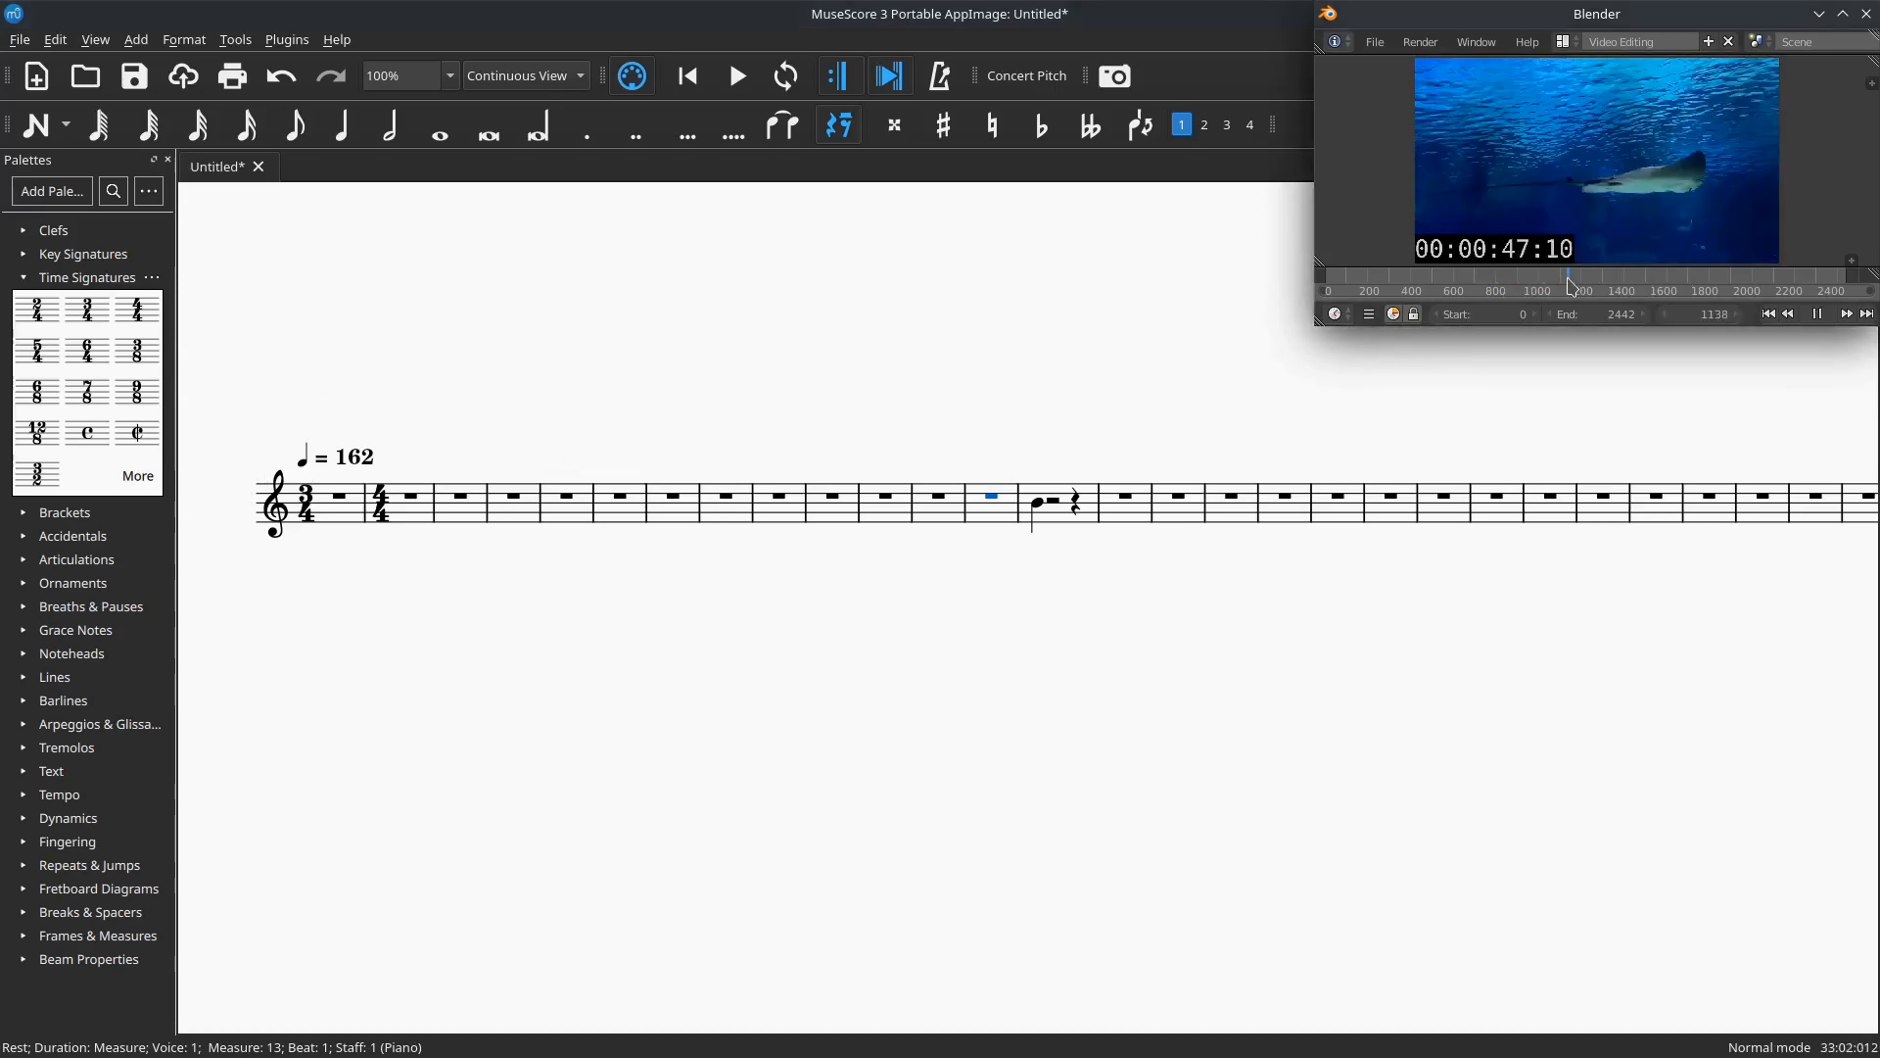
left_click_drag(1462, 285, 1618, 285)
left_click(1816, 315)
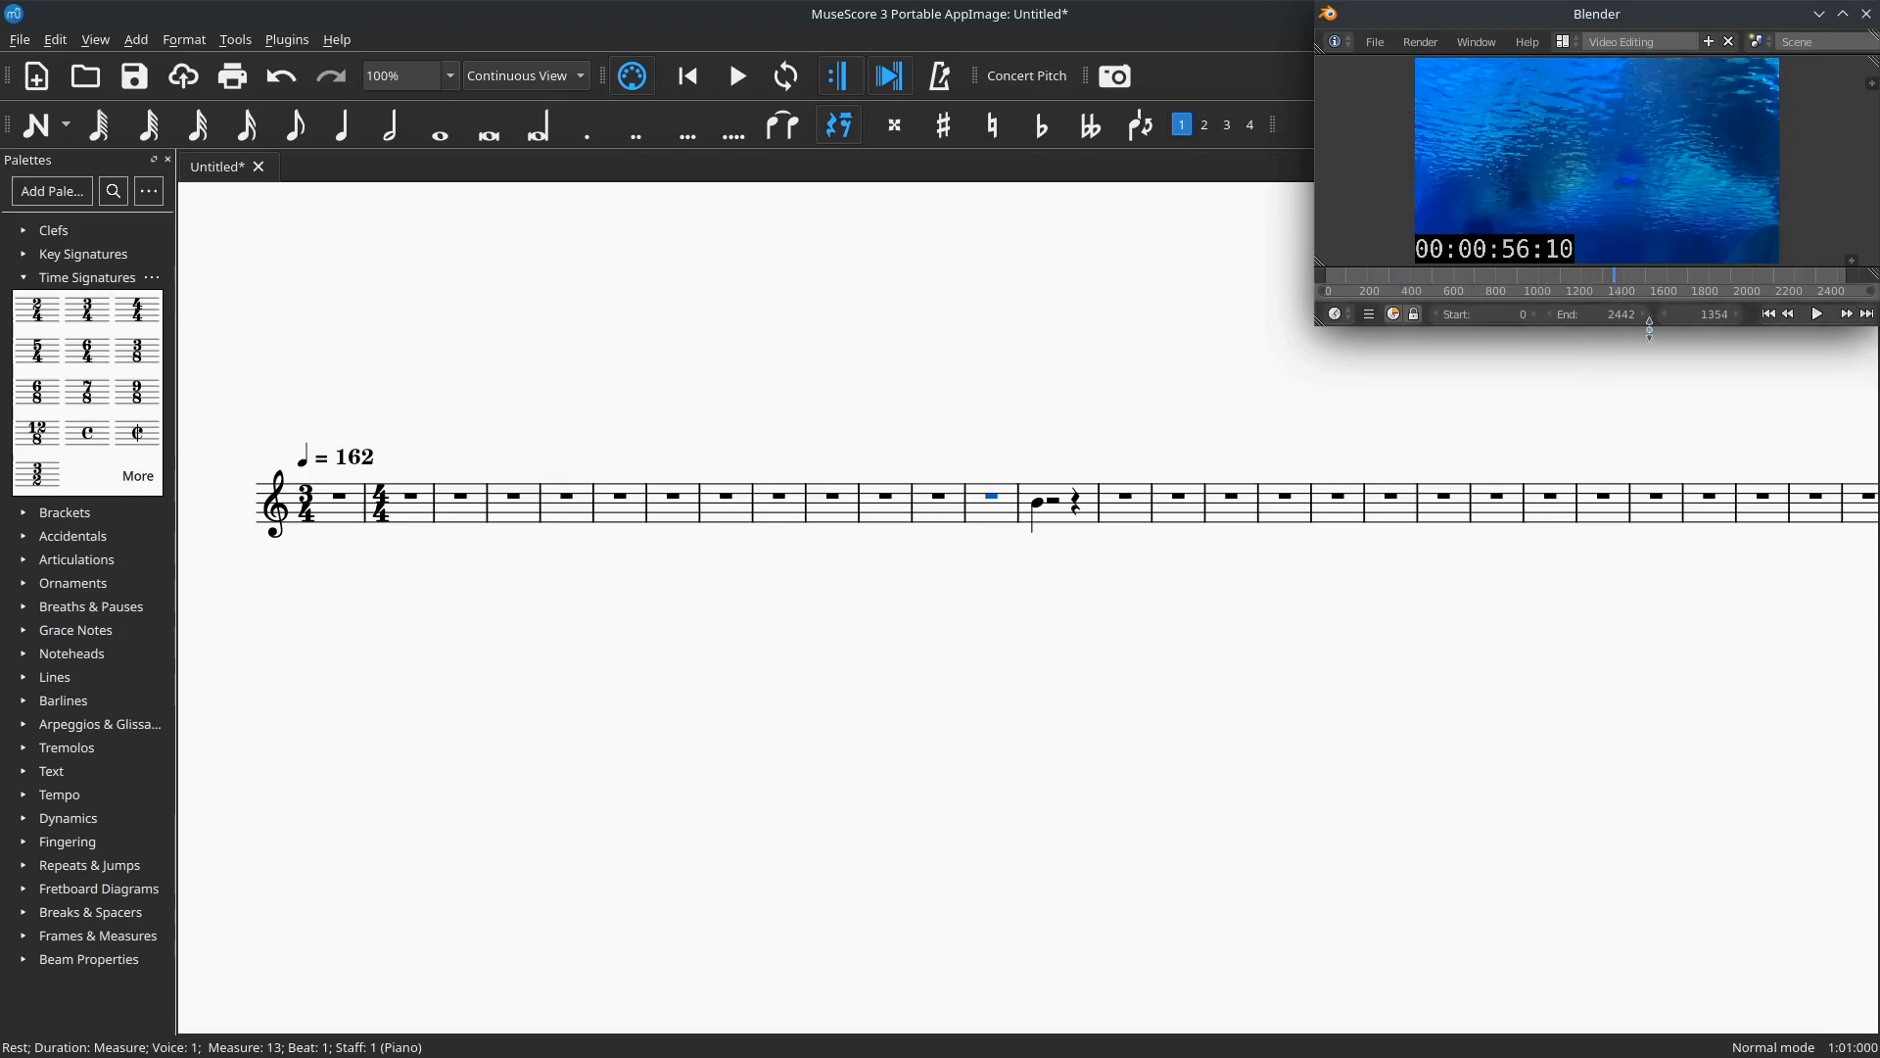
scroll(1467, 462, "down", 1)
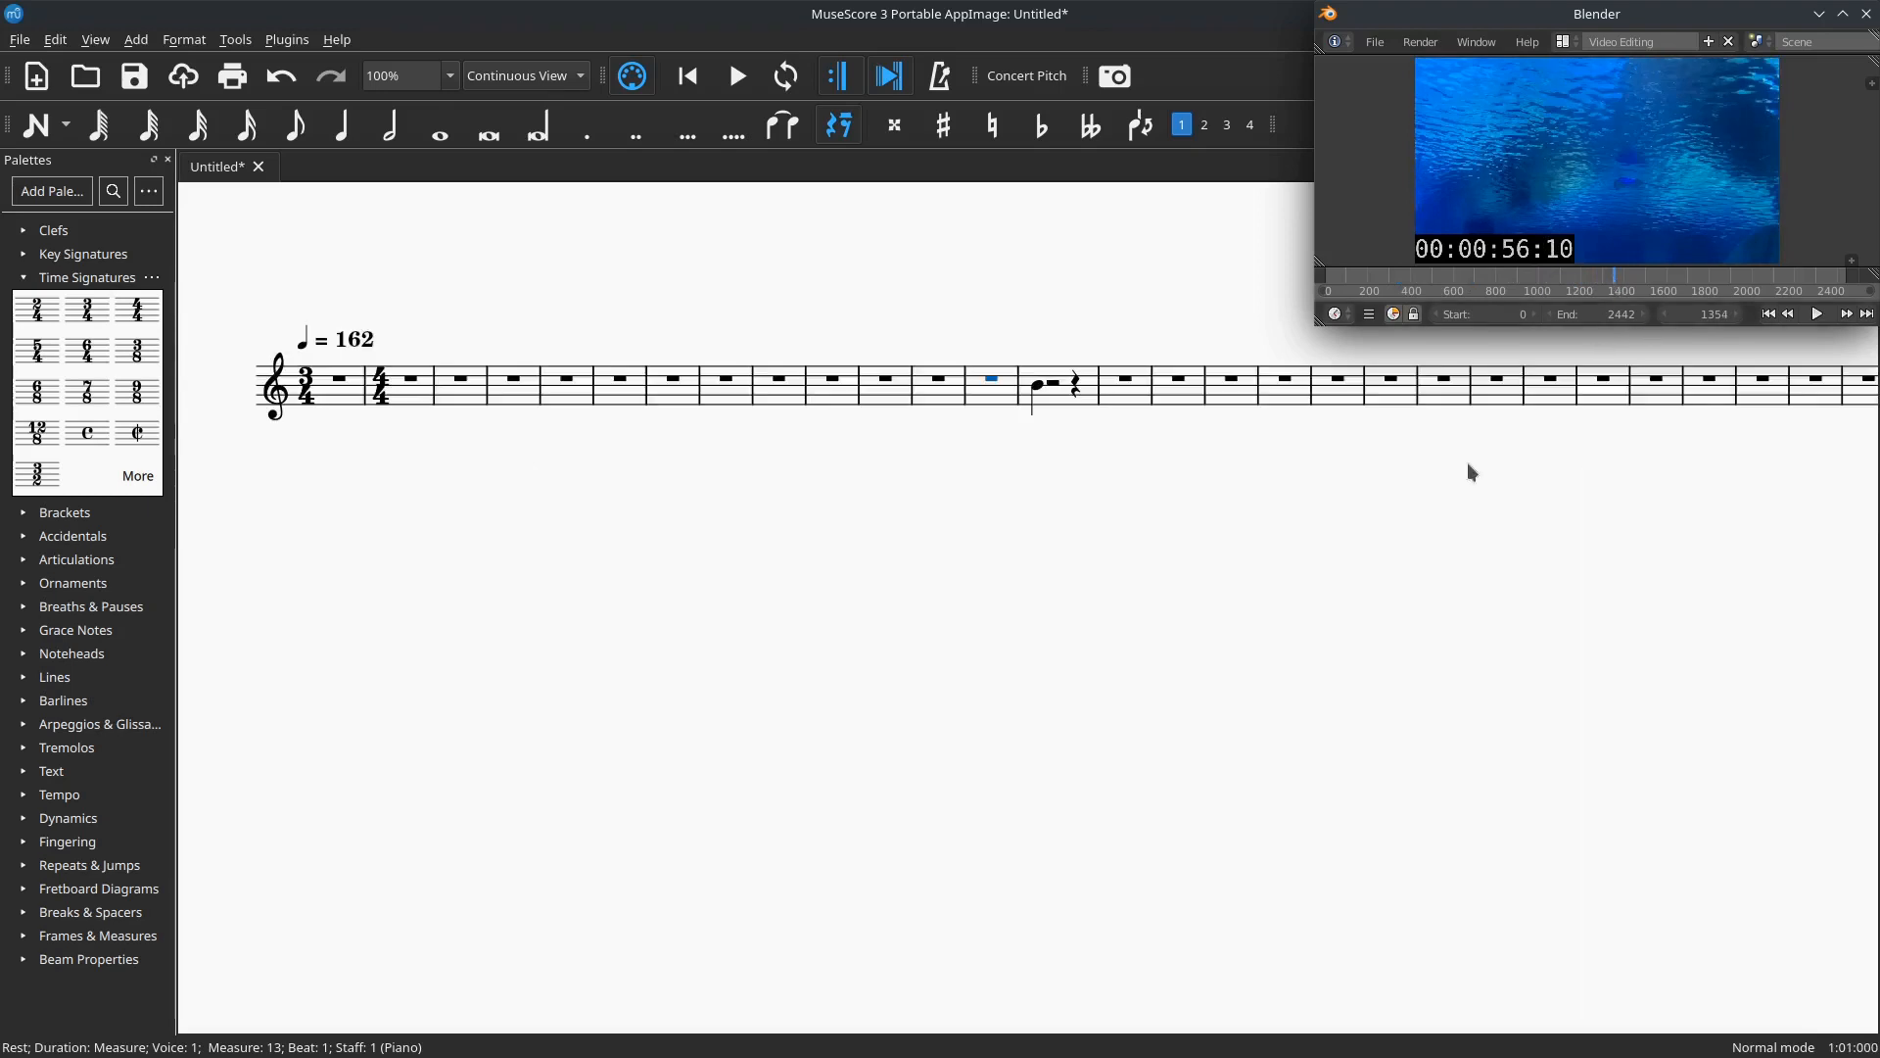
scroll(1467, 462, "down", 1)
scroll(1466, 466, "up", 1)
scroll(1464, 468, "up", 1)
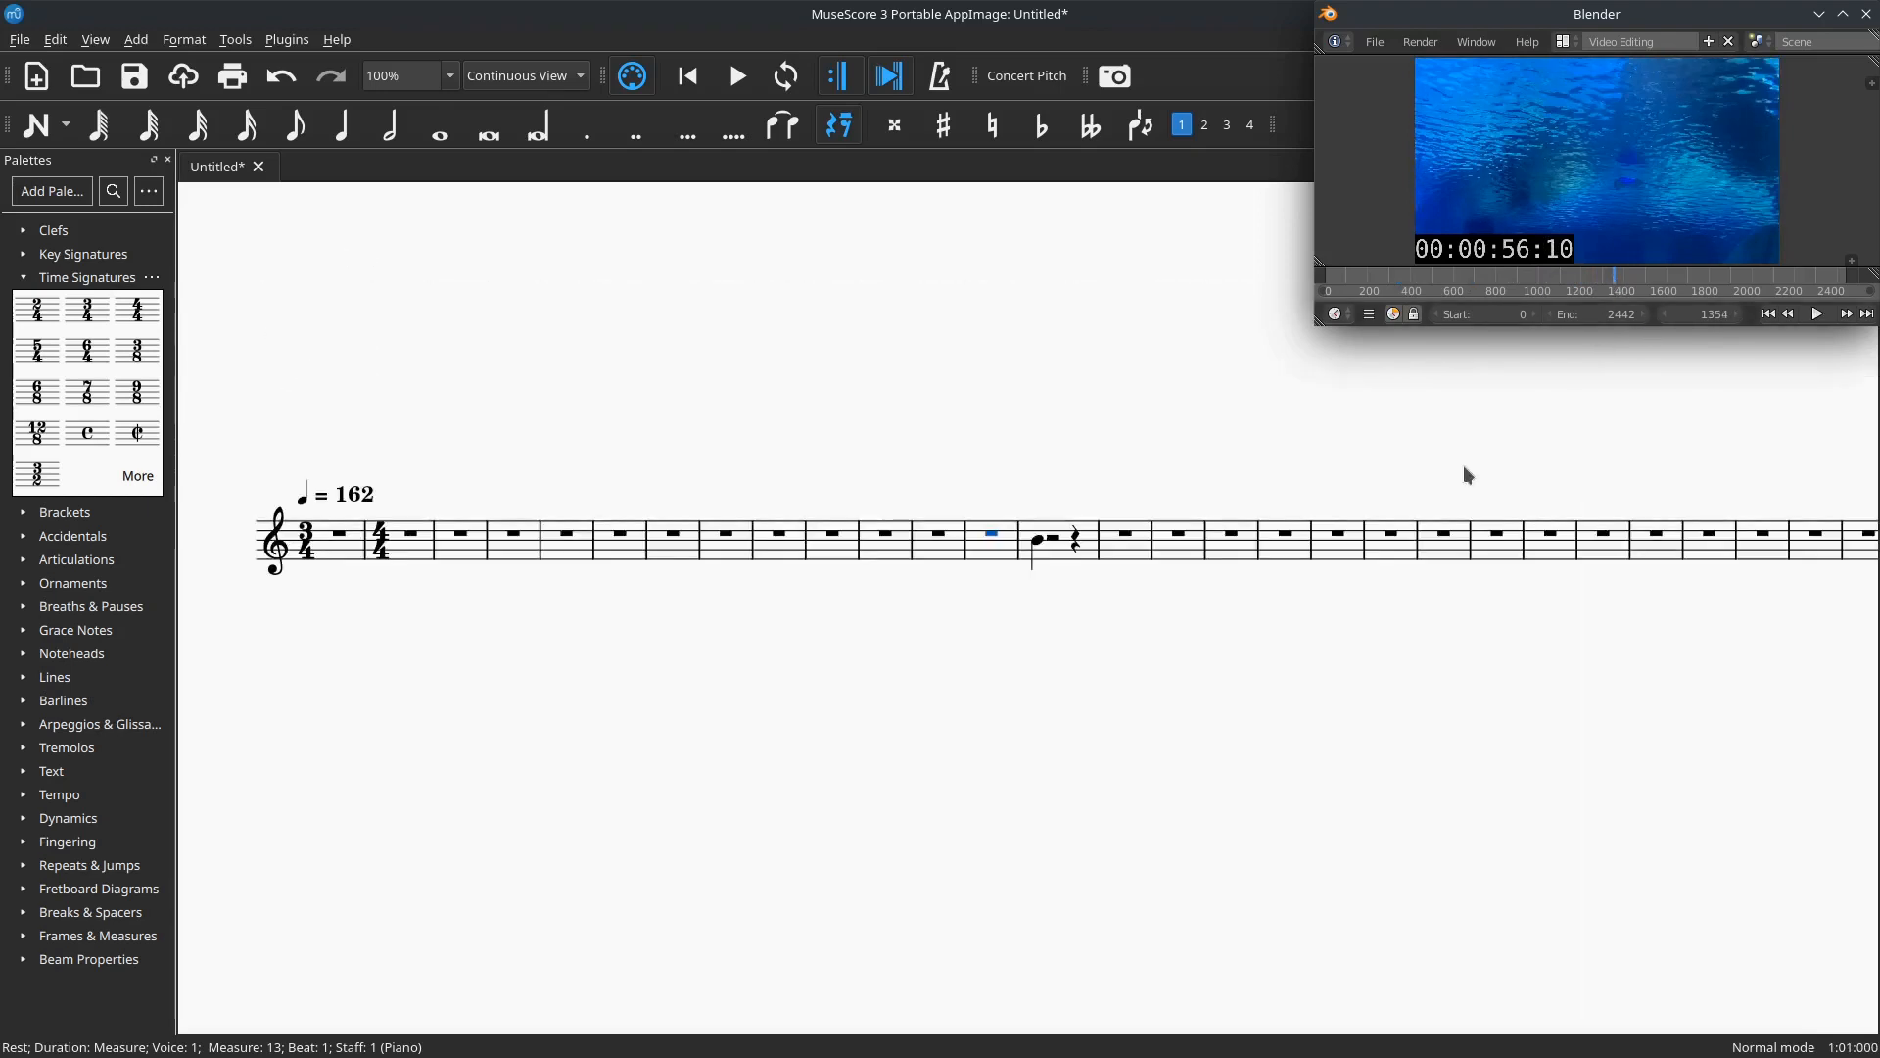